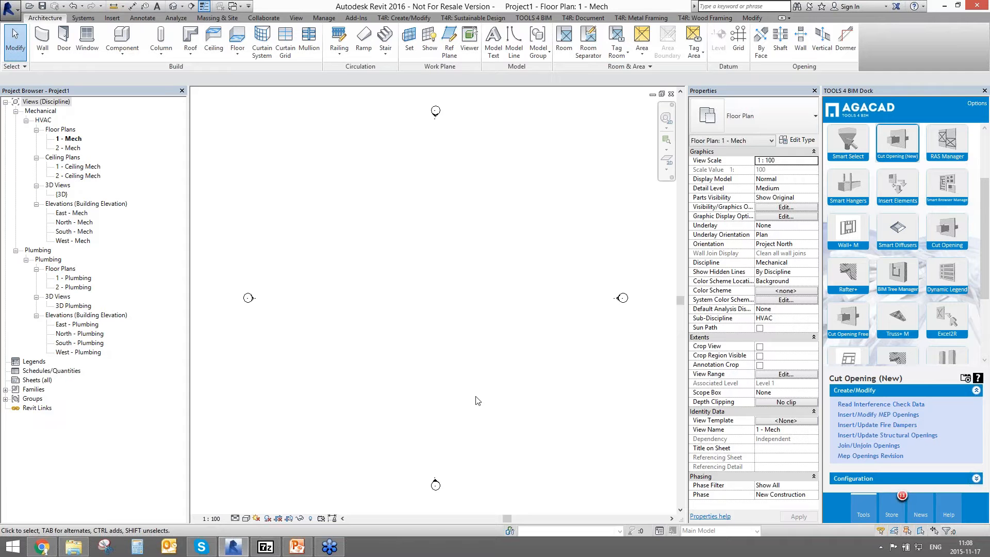
pyautogui.click(10, 8)
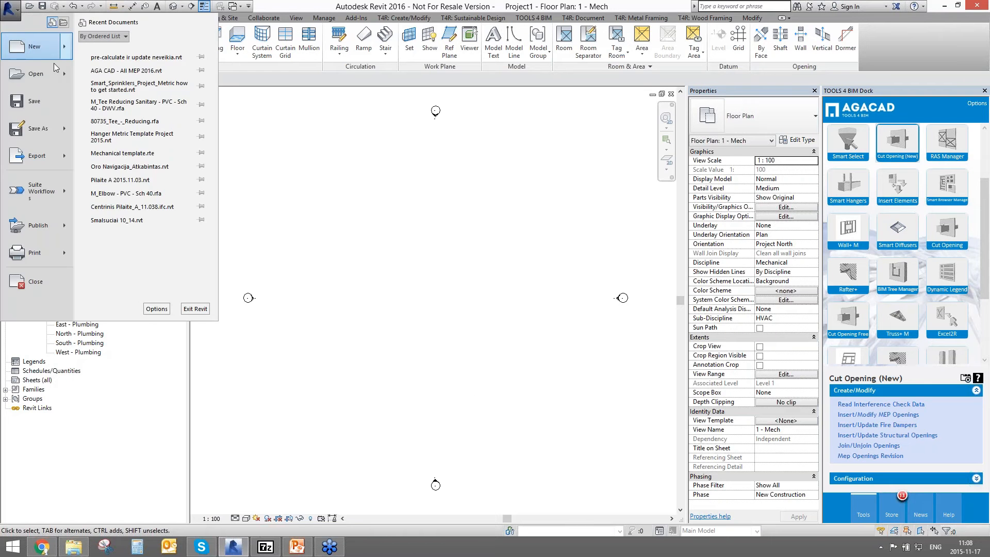
pyautogui.moveTo(72, 60)
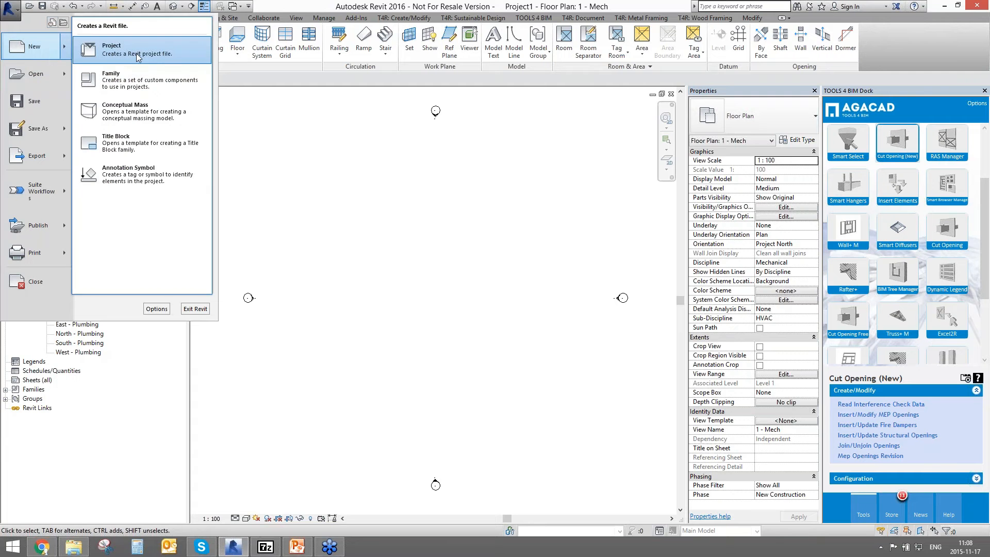
pyautogui.click(401, 259)
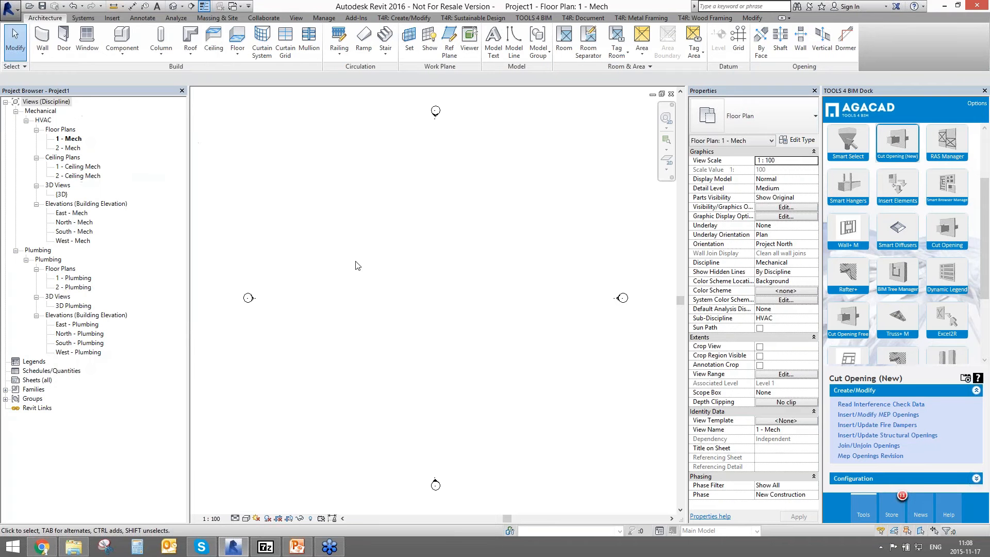
# Draw a closed rectangular room of Generic - 200mm walls up to Level 2 in the upper-left part of the plan
pyautogui.moveTo(337, 197); pyautogui.dragTo(567, 427)
pyautogui.click(42, 41)
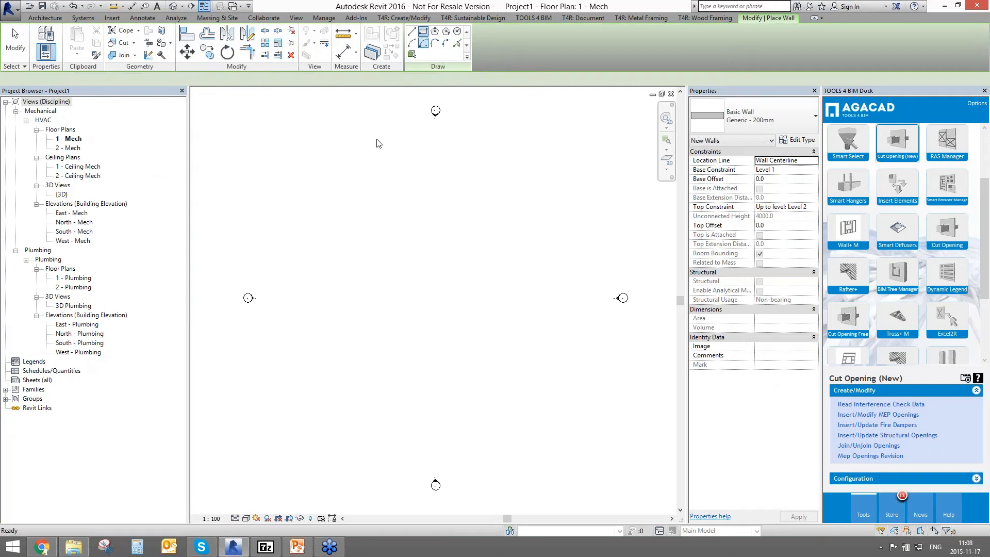
pyautogui.click(406, 249)
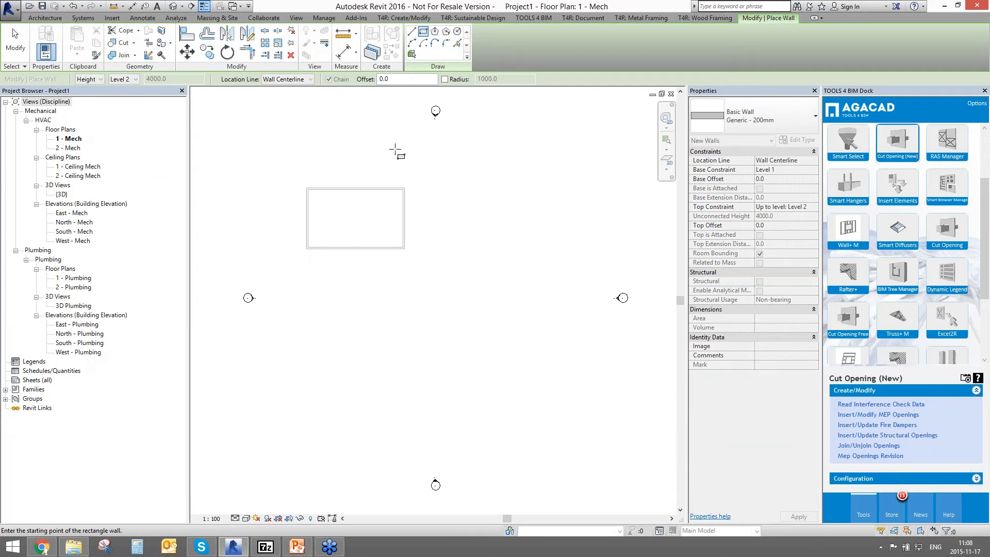
# Draw a closed L-shaped room of straight walls 5000 mm to the right of the rectangular room, its lower wall about 11000 mm long
pyautogui.click(412, 32)
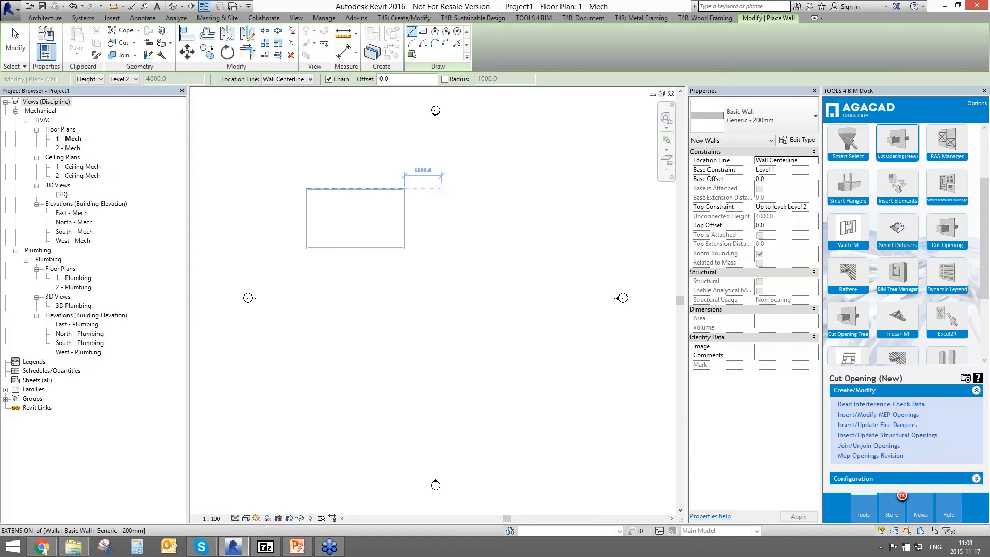
pyautogui.click(441, 189)
pyautogui.click(441, 250)
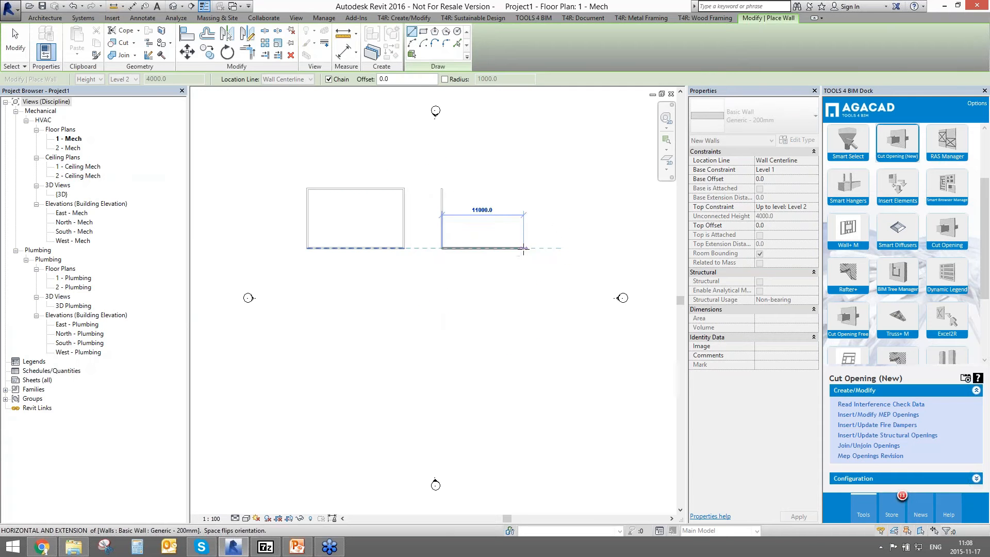
pyautogui.click(524, 250)
pyautogui.click(524, 219)
pyautogui.click(576, 218)
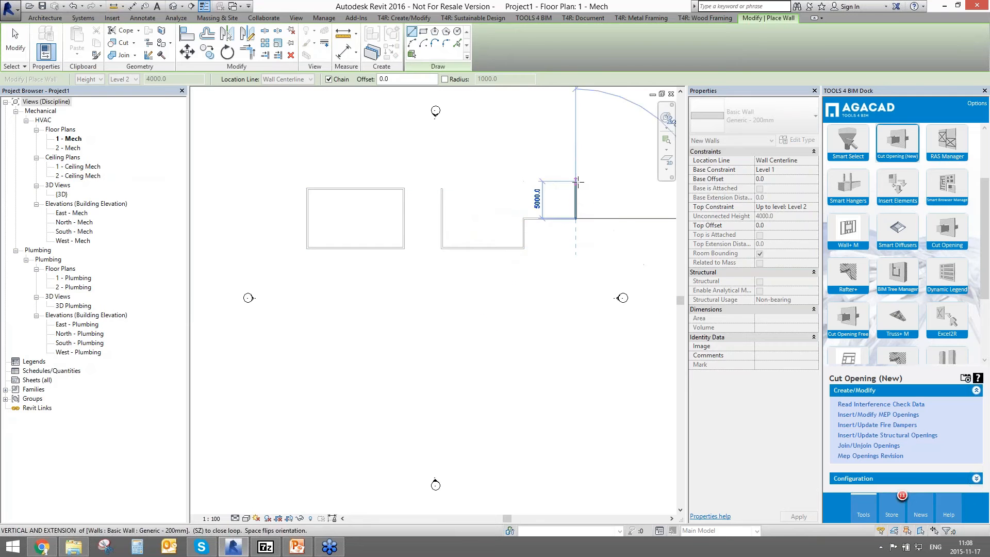
pyautogui.click(576, 189)
pyautogui.click(441, 189)
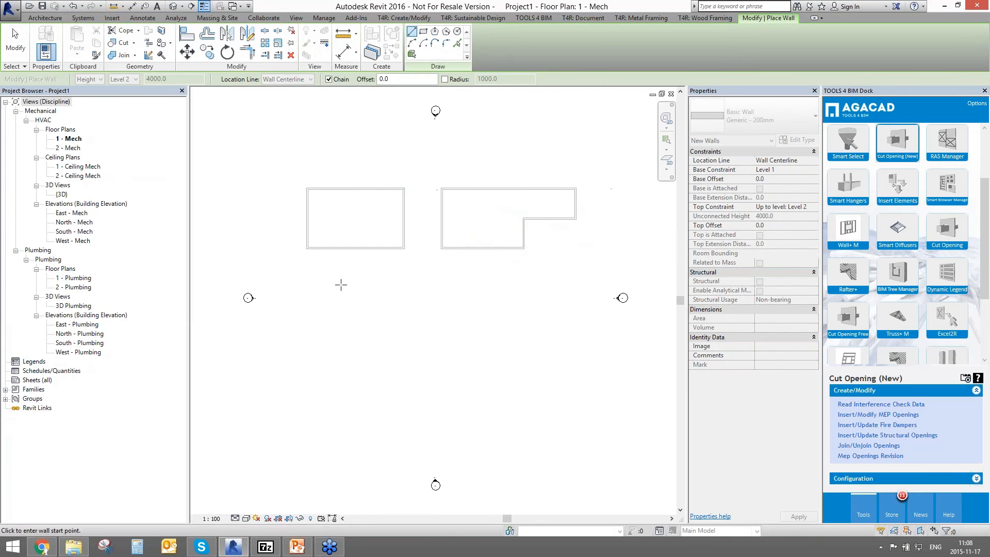
# Draw a closed room about 9000 mm deep below the rectangular room, with a rectangular notch in the middle of its lower wall
pyautogui.click(306, 248)
pyautogui.click(307, 278)
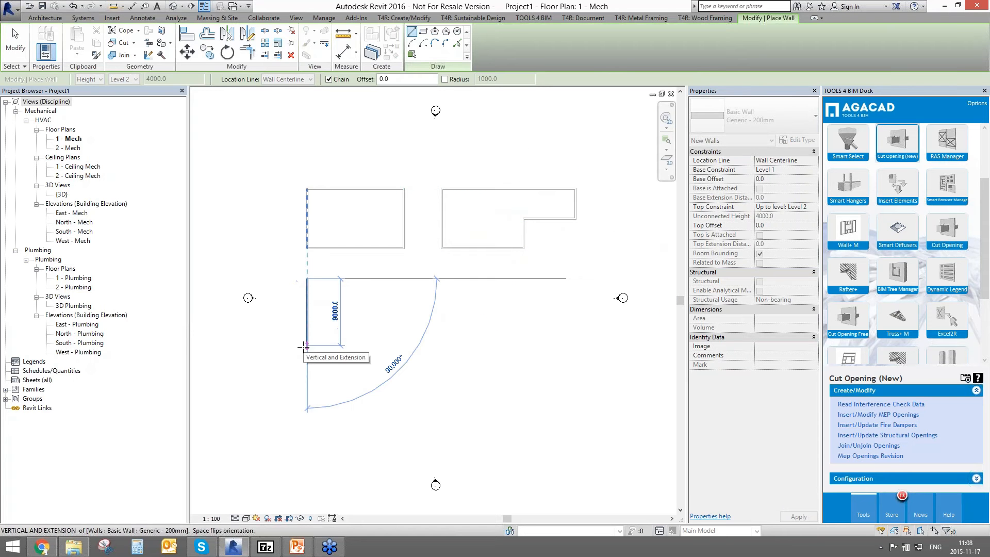
pyautogui.click(306, 345)
pyautogui.click(337, 345)
pyautogui.click(338, 330)
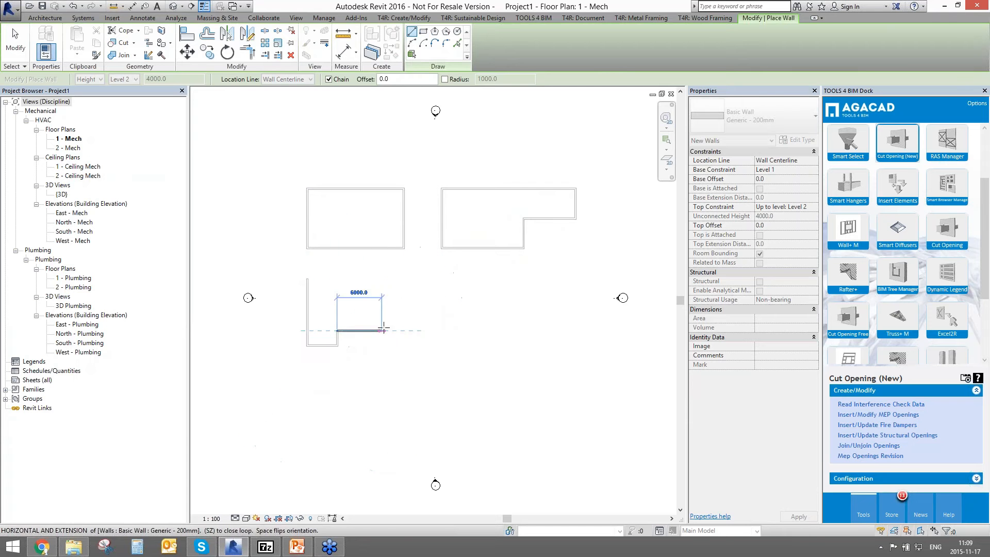
pyautogui.click(374, 330)
pyautogui.click(375, 346)
pyautogui.click(404, 345)
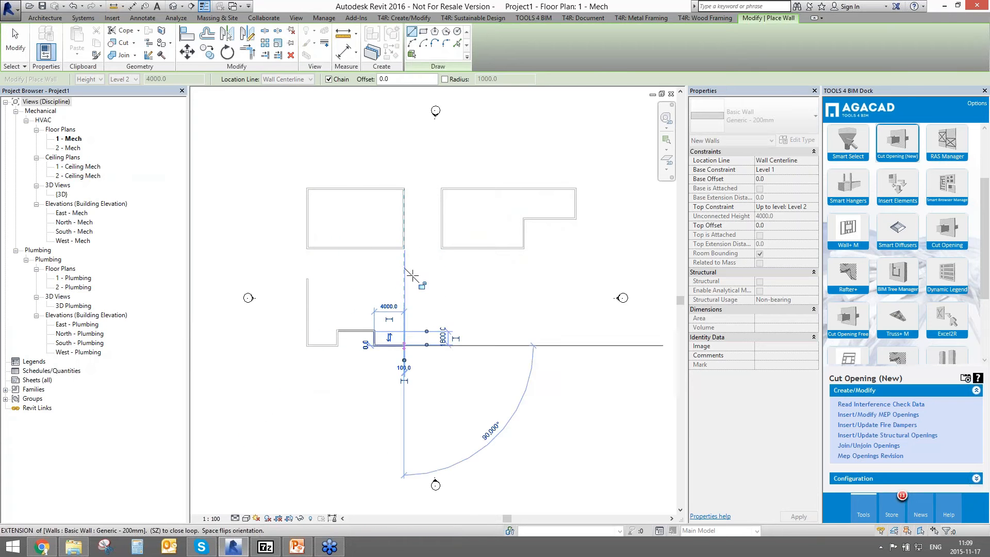
pyautogui.click(403, 279)
pyautogui.click(307, 278)
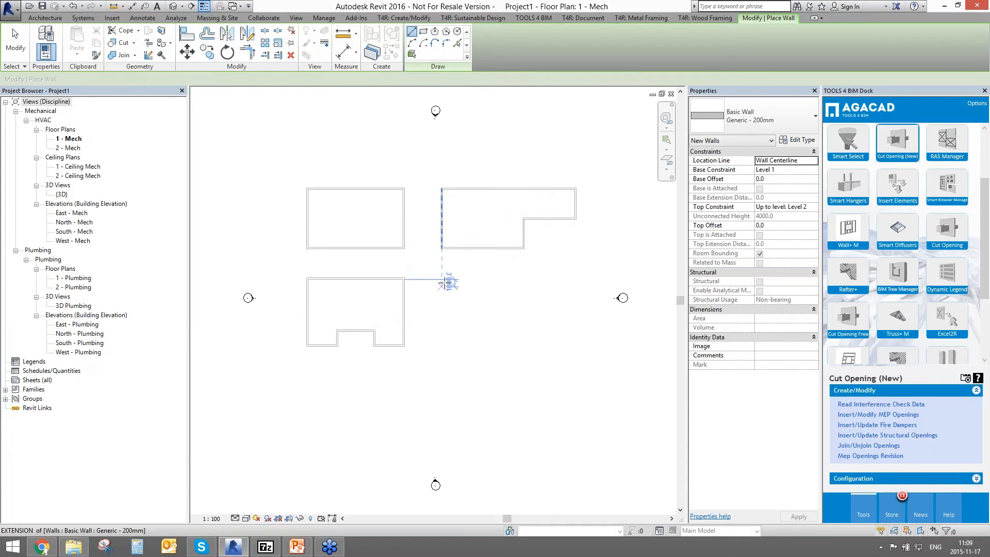
# Draw a closed four-sided room below the L-shaped room, with a 9000 mm left wall and a slanted right wall
pyautogui.click(441, 278)
pyautogui.click(440, 345)
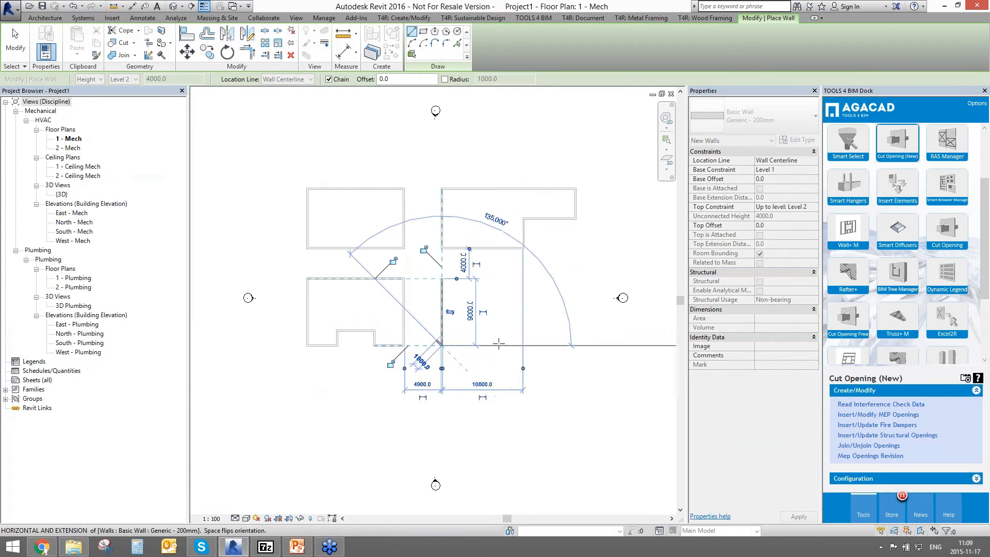
pyautogui.click(555, 346)
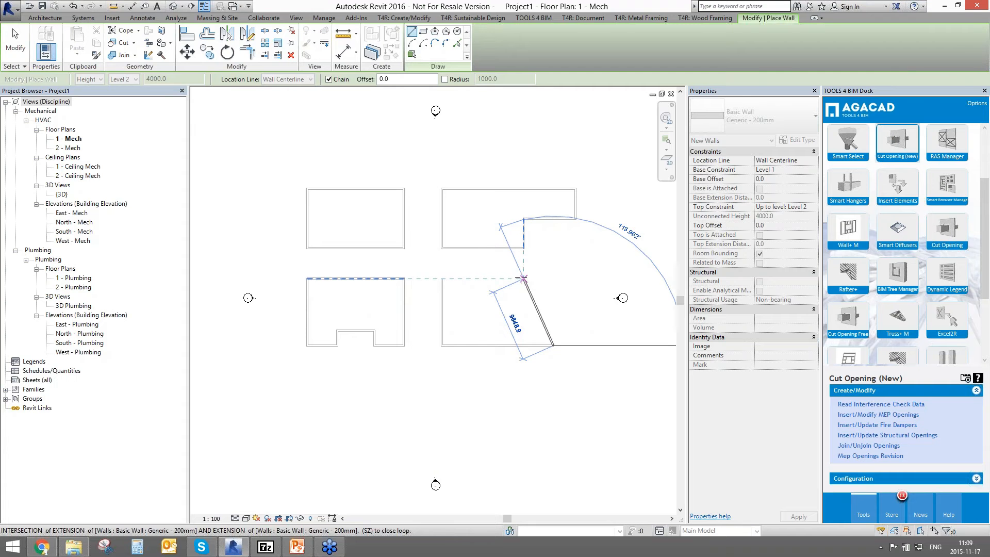
pyautogui.click(522, 279)
pyautogui.click(441, 279)
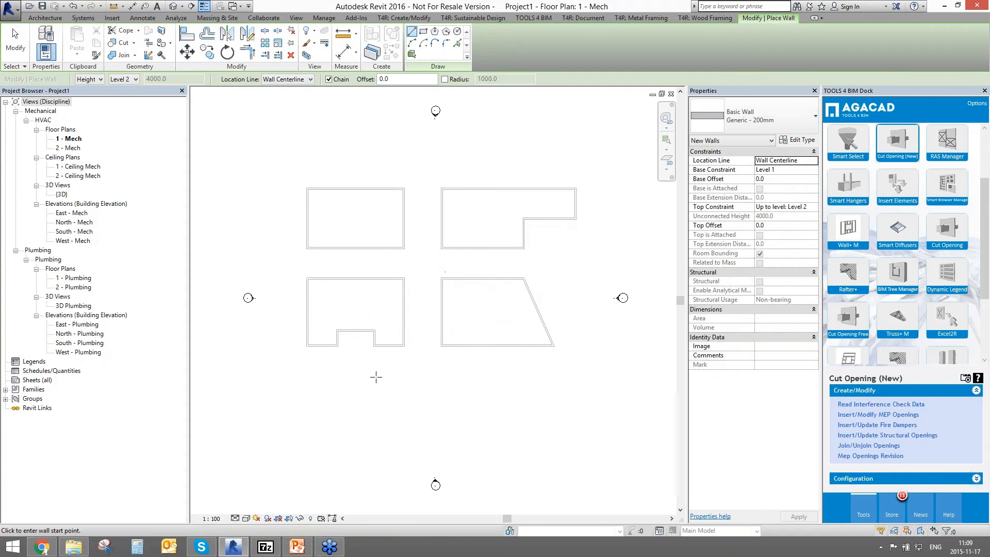
# Draw three walls of a room below the notched room, about 13000 mm wide and 8000 mm deep, leaving its upper side open
pyautogui.click(308, 413)
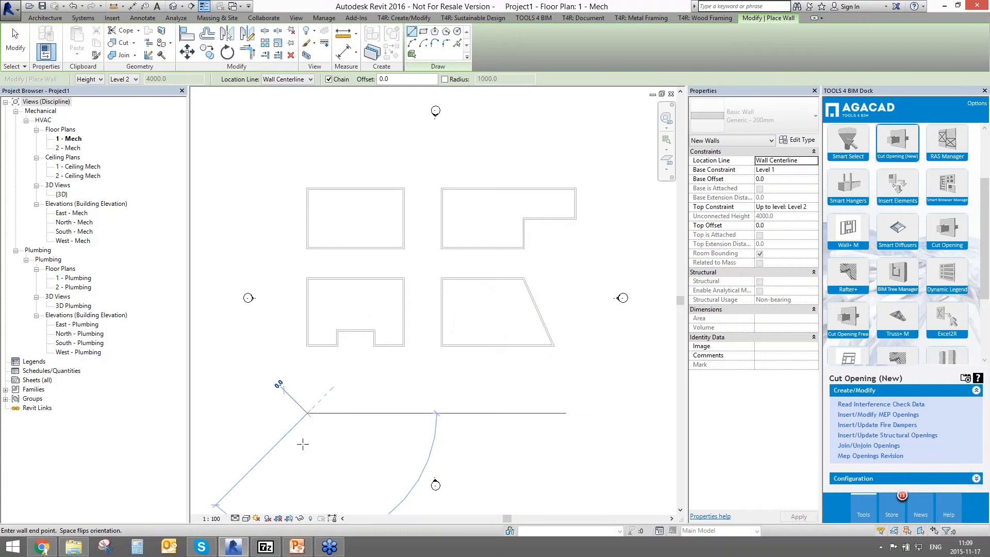
pyautogui.click(307, 472)
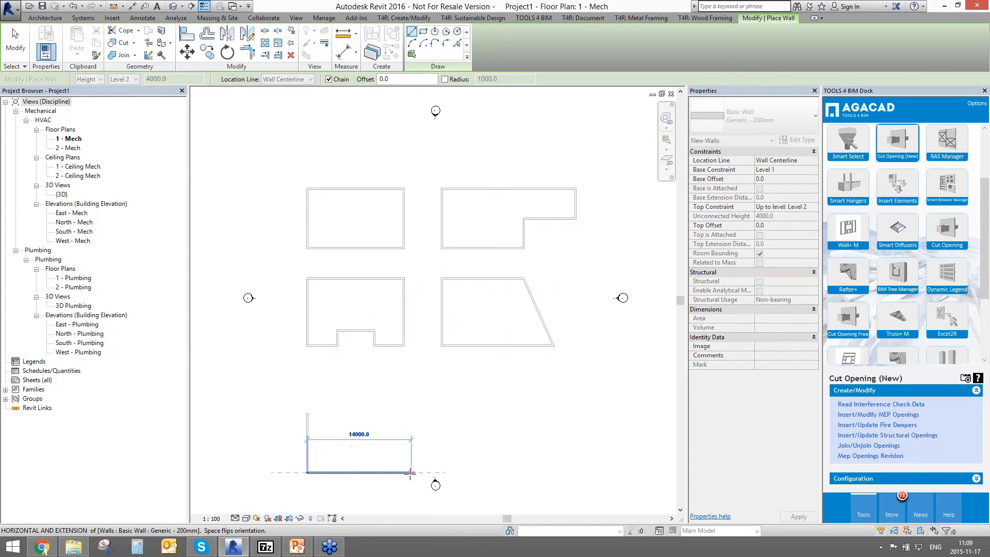
pyautogui.click(405, 472)
pyautogui.click(405, 412)
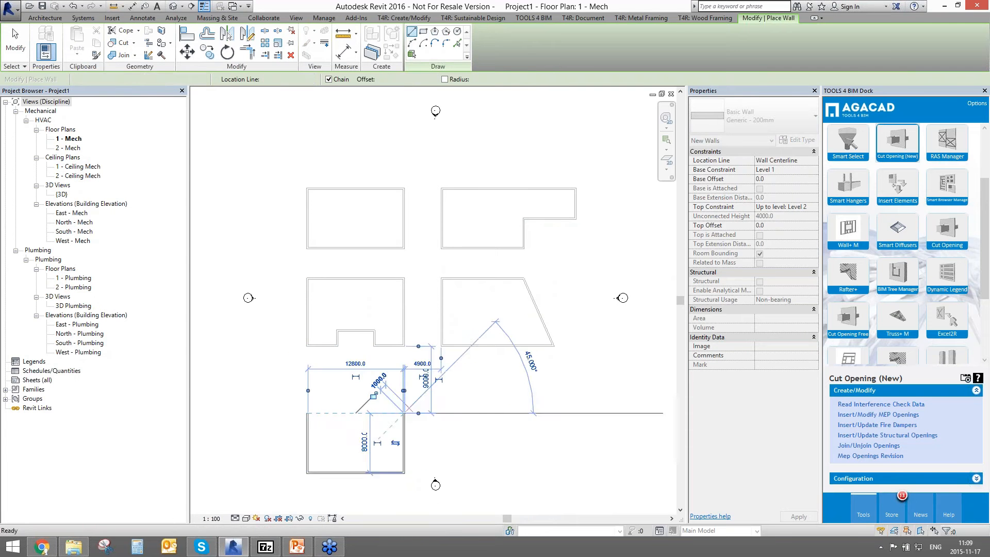
pyautogui.press('Escape')
pyautogui.press('Escape')
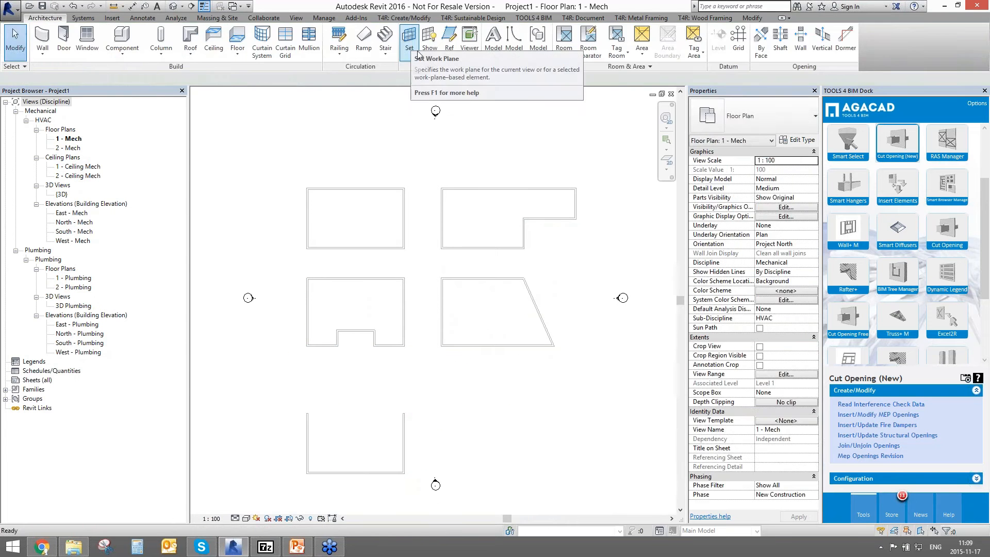
# Close the upper side of the three-walled room with an outward-curving arc wall of about 12057 mm radius
pyautogui.press('w')
pyautogui.press('a')
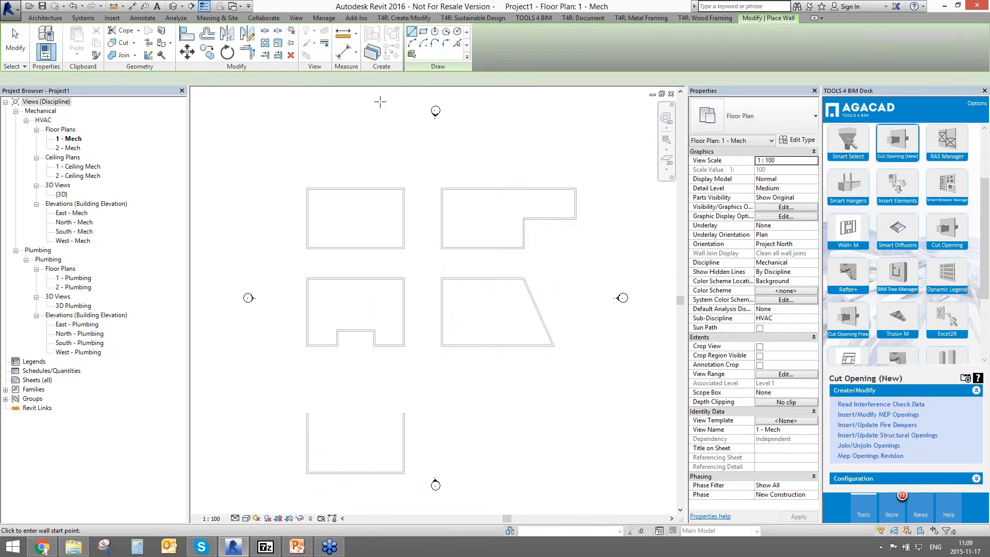
pyautogui.click(308, 413)
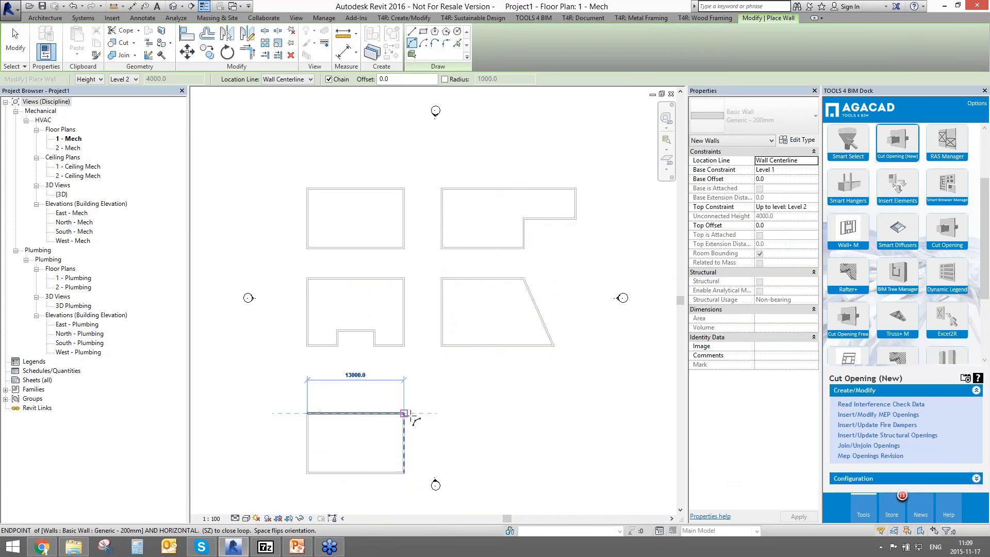
pyautogui.click(404, 413)
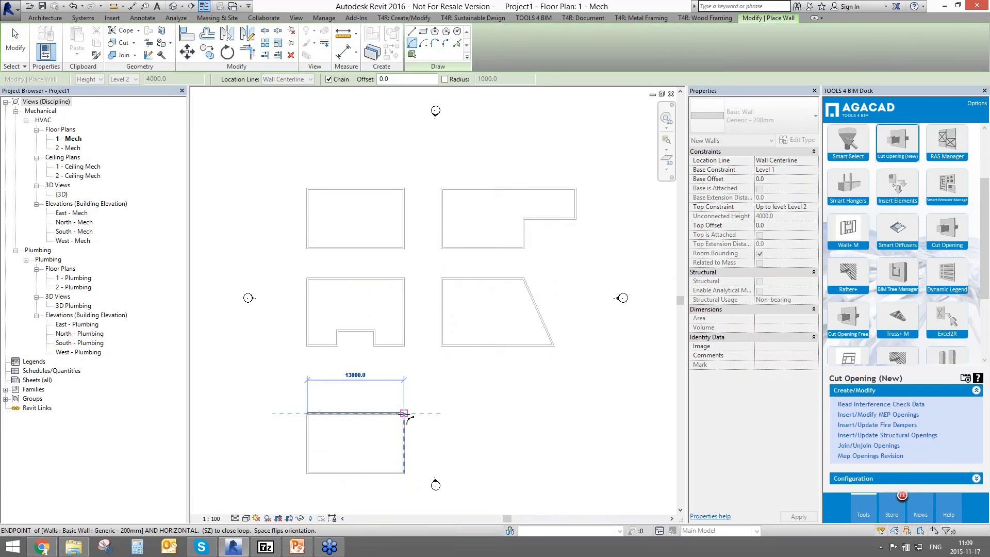
pyautogui.click(356, 400)
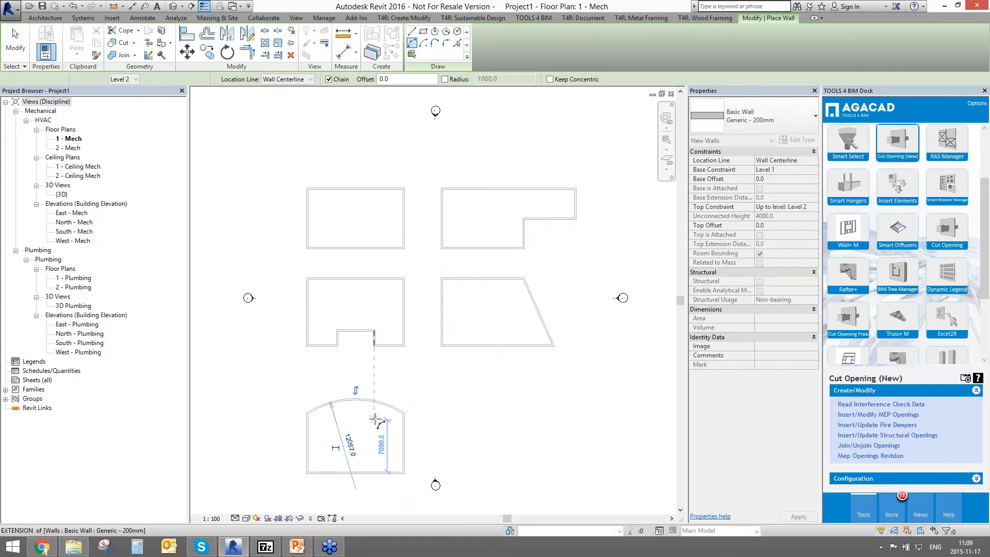
pyautogui.press('Escape')
pyautogui.press('Escape')
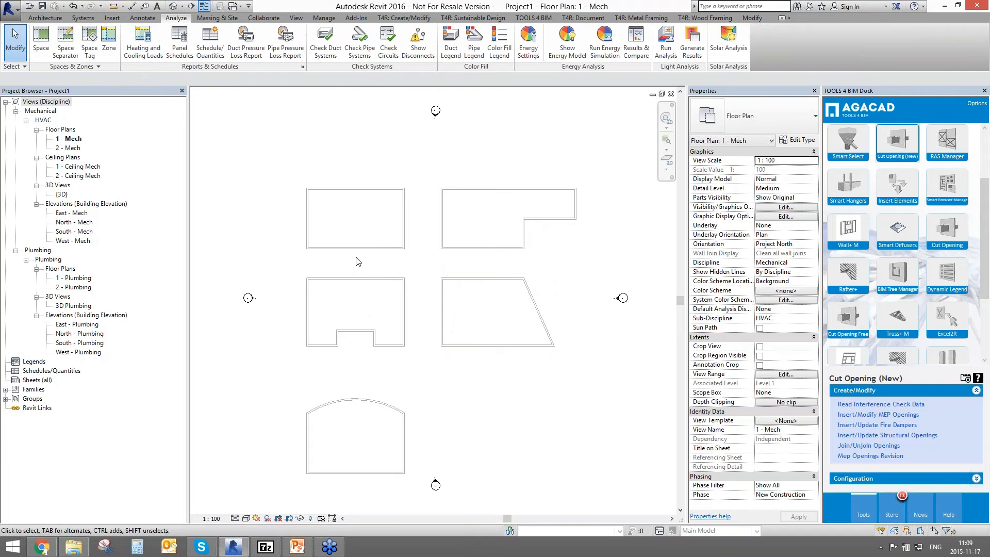
# Place a space in each of the five rooms, with upper limit Level 1 and a 4000 mm offset
pyautogui.click(41, 39)
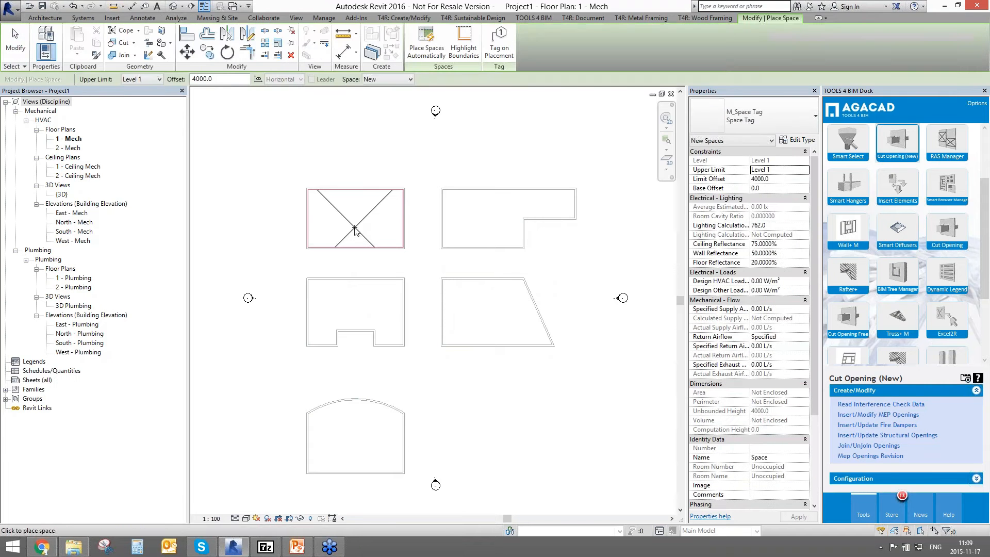
pyautogui.click(487, 227)
pyautogui.click(348, 319)
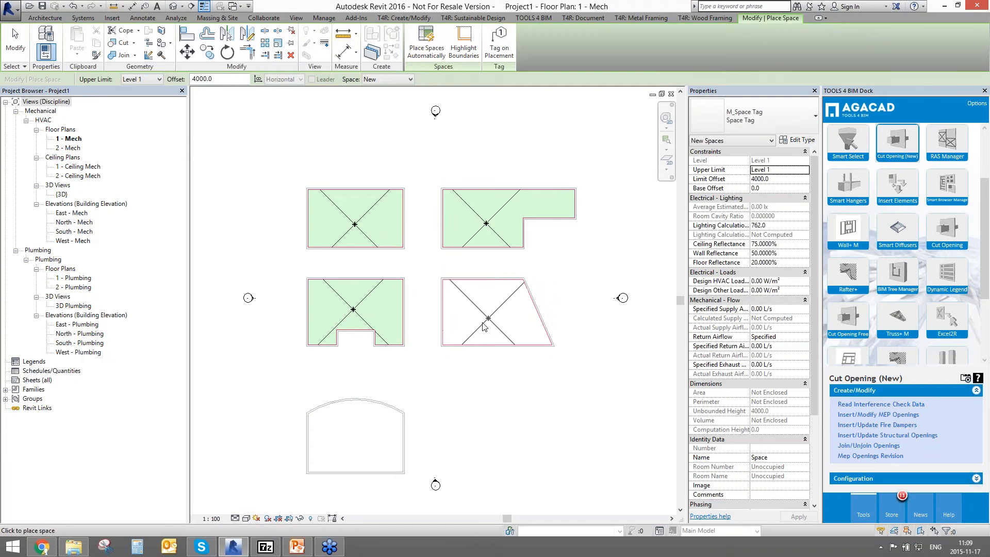
pyautogui.click(485, 322)
pyautogui.click(355, 449)
pyautogui.press('Escape')
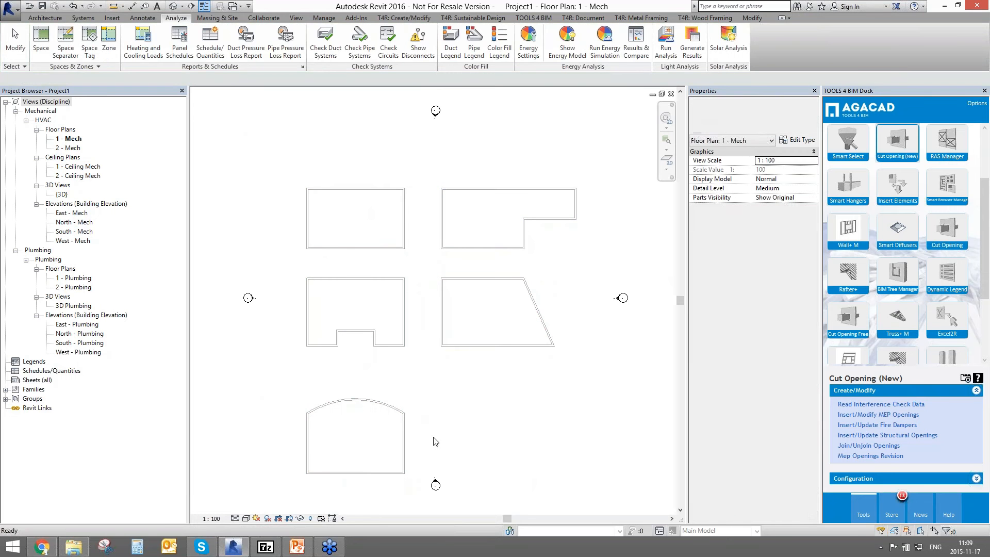
# Turn on the Interior and Reference subcategories of Spaces in the floor plan's visibility/graphic overrides
pyautogui.click(786, 206)
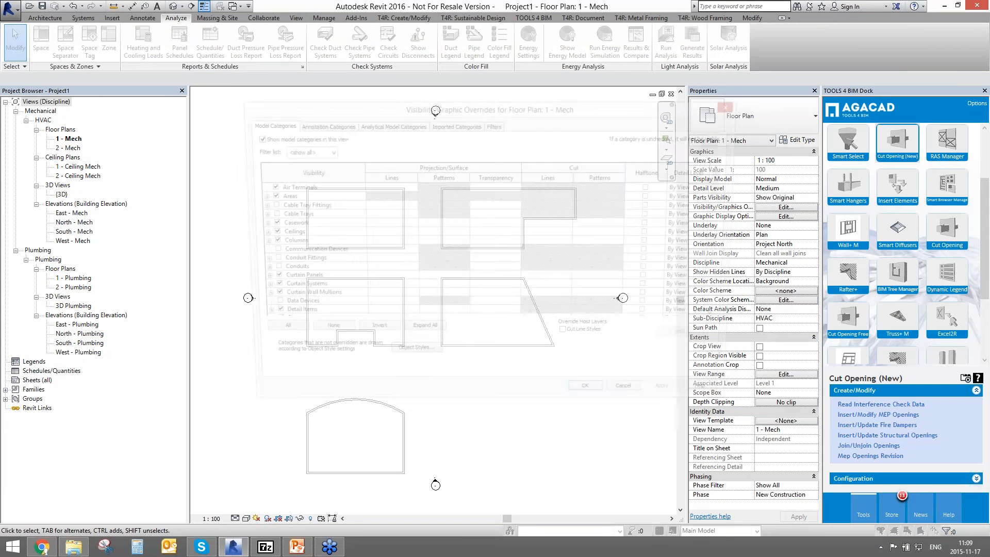
pyautogui.press('s')
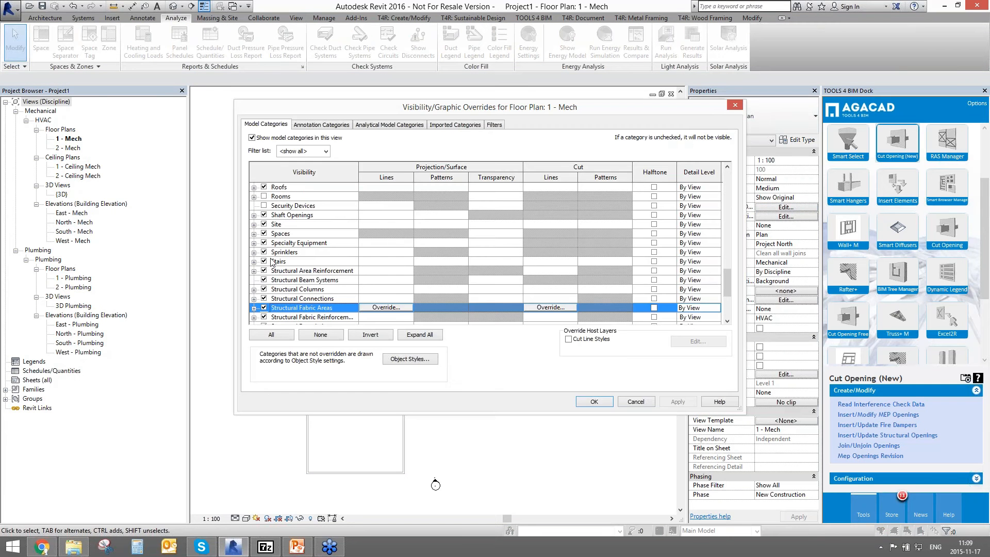
pyautogui.click(254, 233)
pyautogui.click(397, 252)
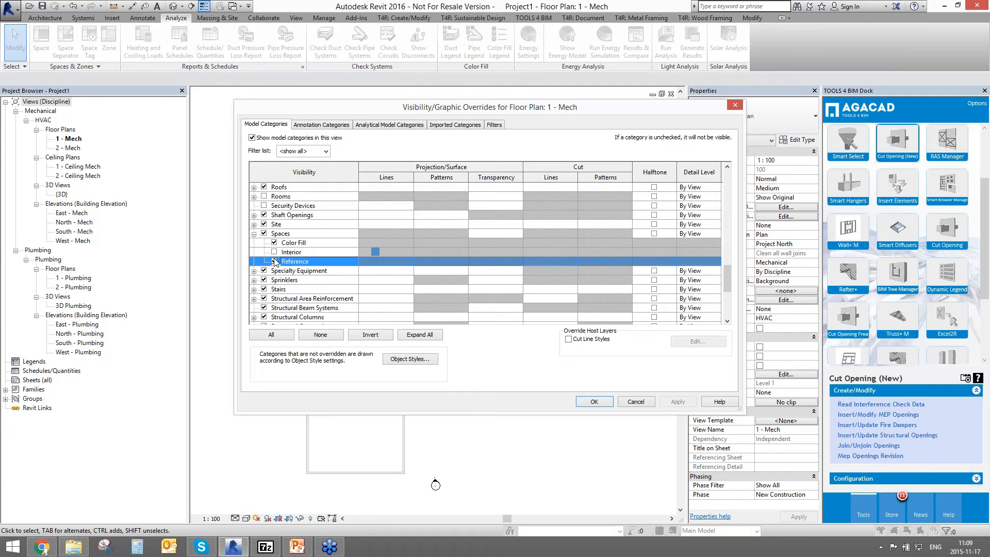
pyautogui.click(677, 402)
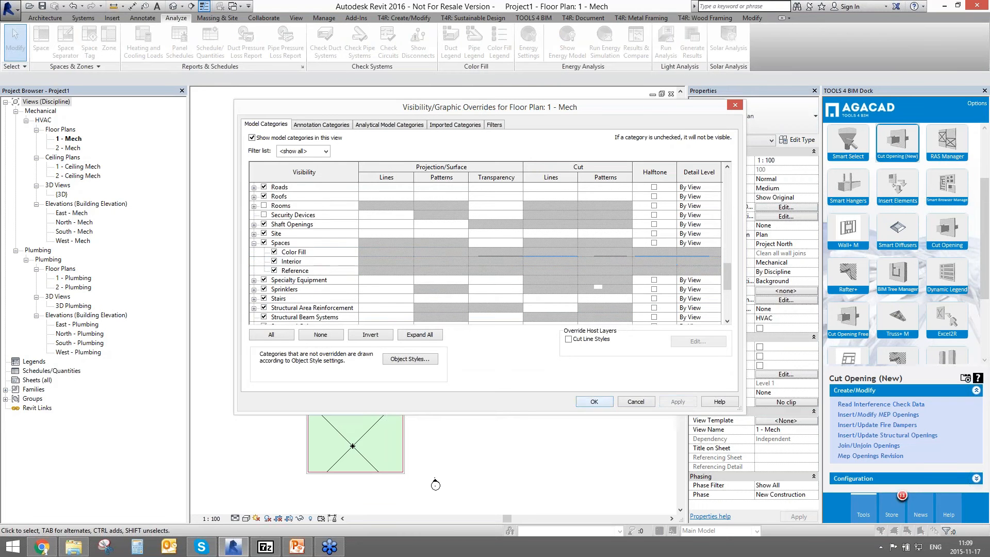
pyautogui.click(594, 402)
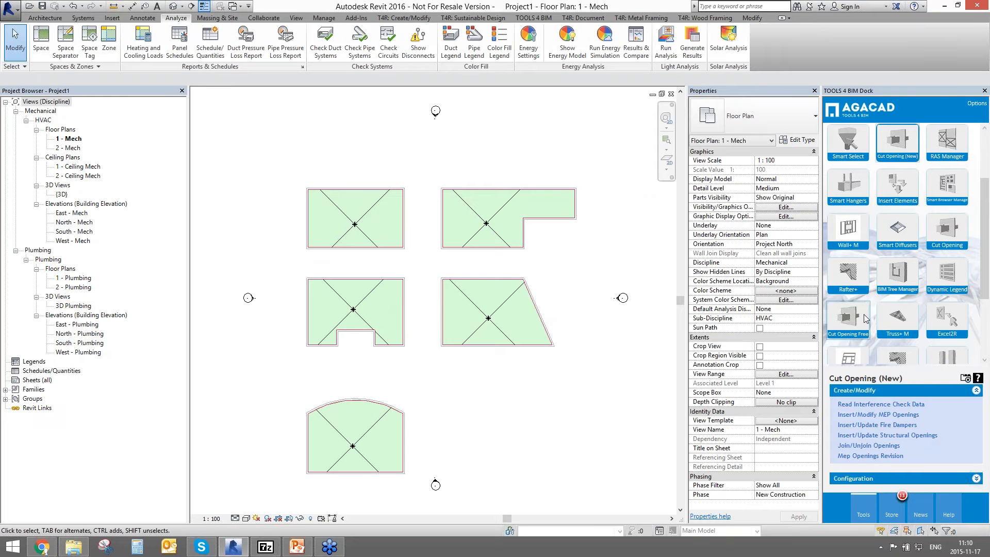
# Activate the Smart Sprinklers tool in the TOOLS 4 BIM Dock to show its Virtual Grid commands
pyautogui.scroll(-5, 934, 350)
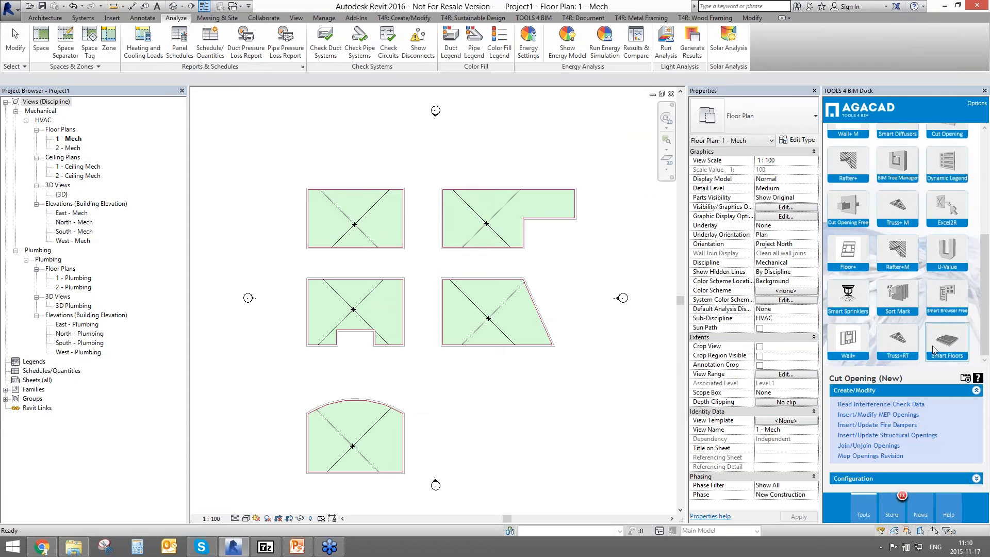
pyautogui.click(847, 302)
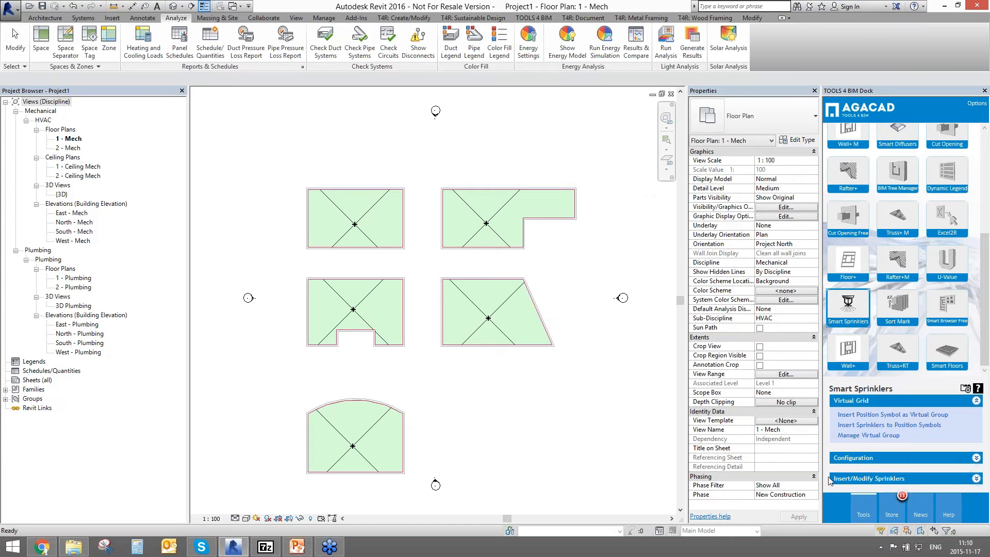
# Insert a virtual group of Pendant Position Mark symbols in the plain rectangular room, using its lower wall as the X axis
pyautogui.click(874, 416)
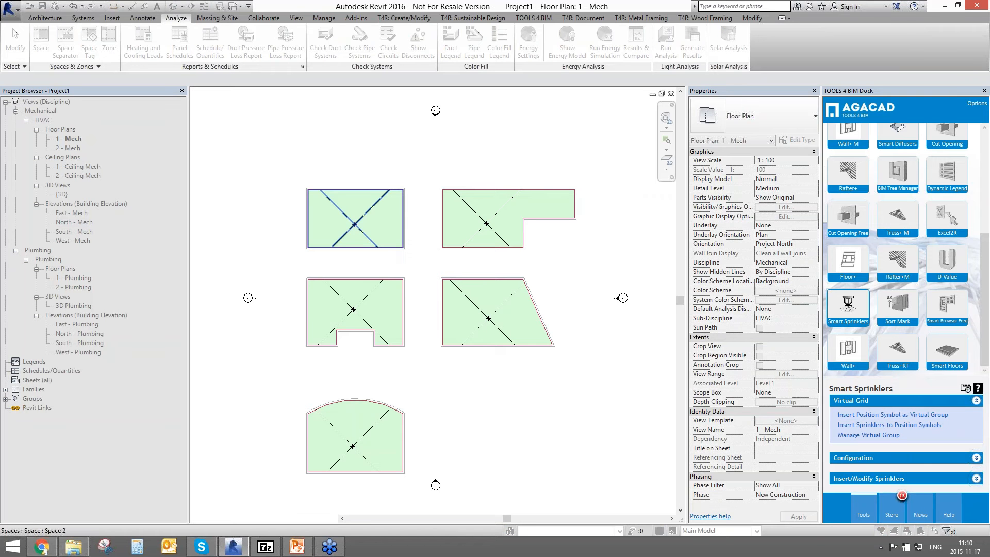
pyautogui.scroll(3, 304, 235)
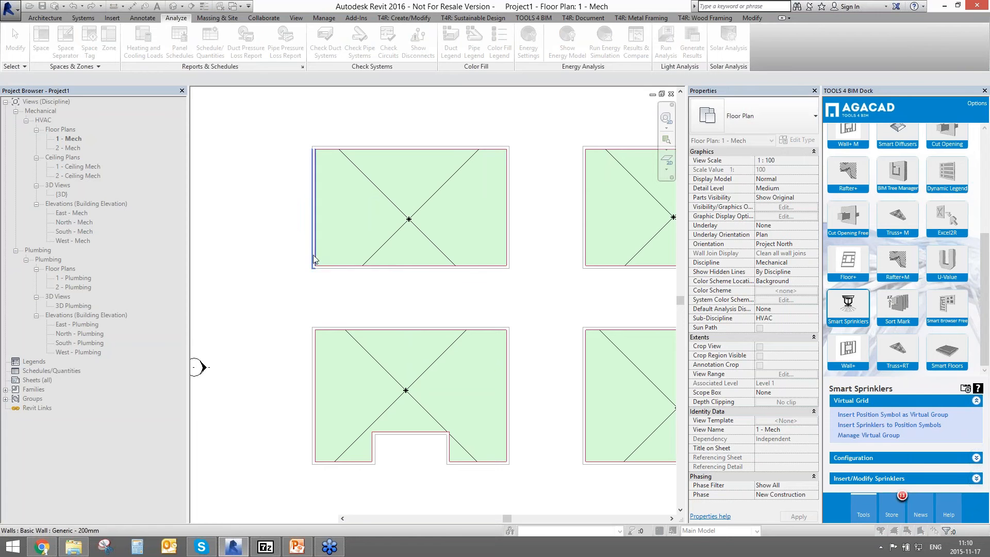
pyautogui.click(334, 273)
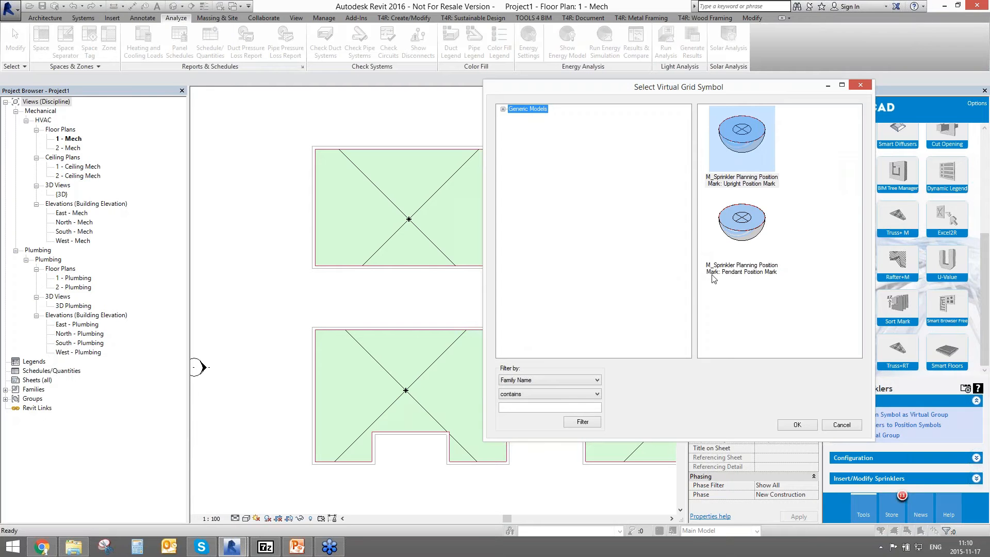
pyautogui.click(746, 234)
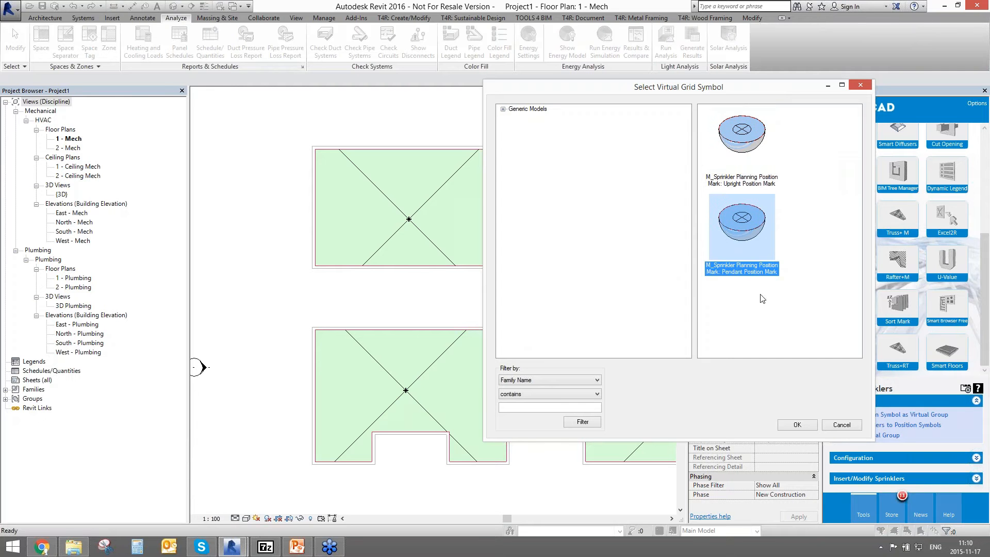
pyautogui.click(753, 149)
pyautogui.click(748, 235)
pyautogui.click(744, 157)
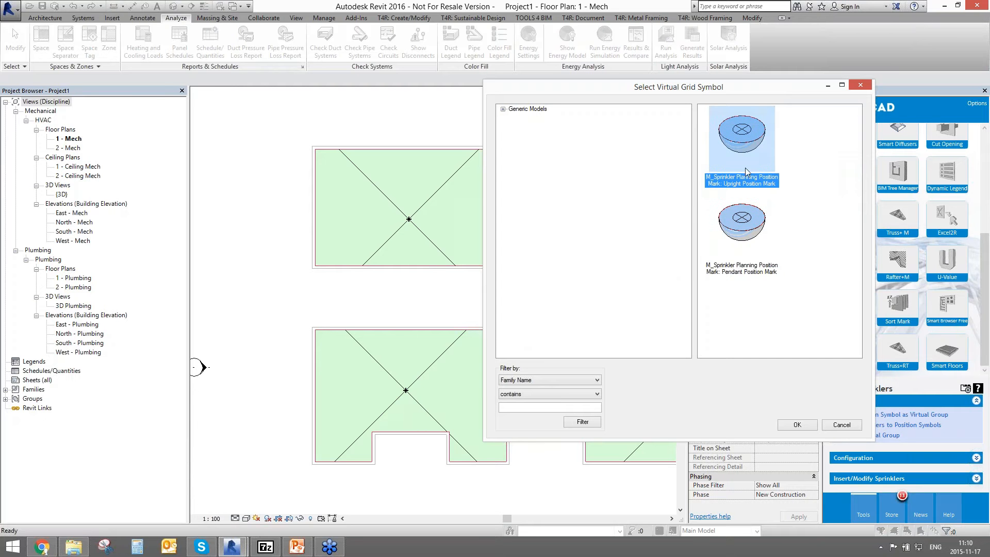
pyautogui.click(748, 213)
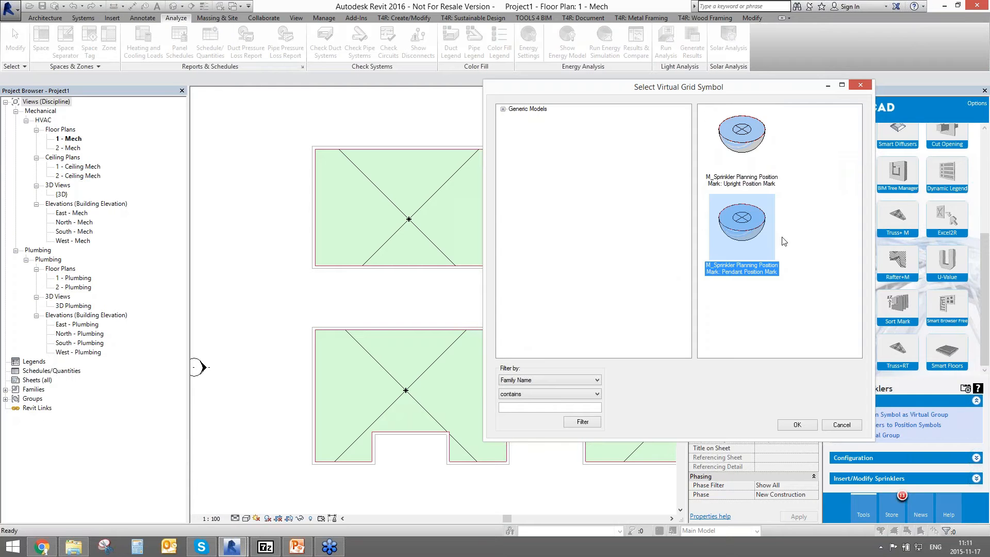
pyautogui.click(746, 145)
pyautogui.click(747, 233)
pyautogui.click(794, 427)
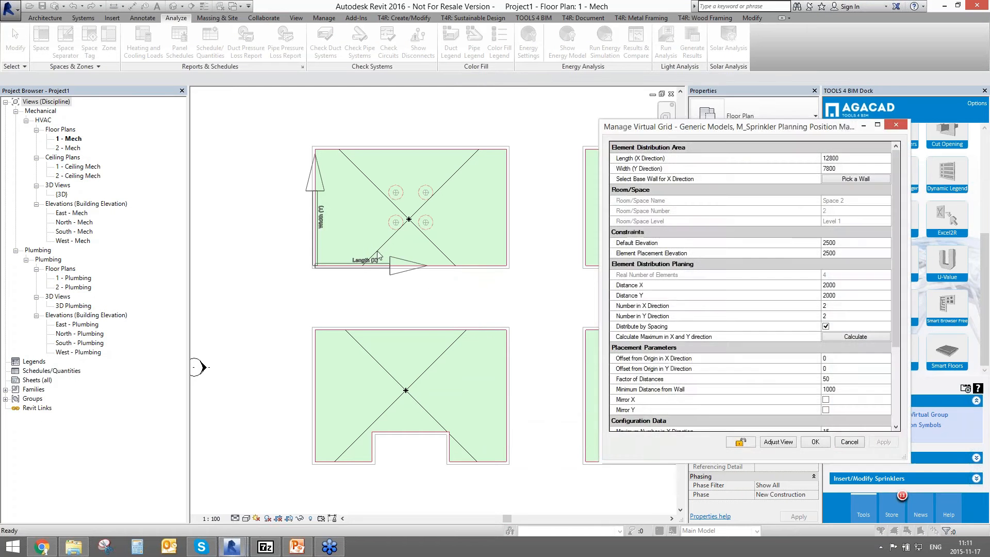
# Calculate the maximum number of symbols in X and Y for the rectangular room's virtual grid at 2000 spacing
pyautogui.moveTo(739, 130); pyautogui.dragTo(652, 124)
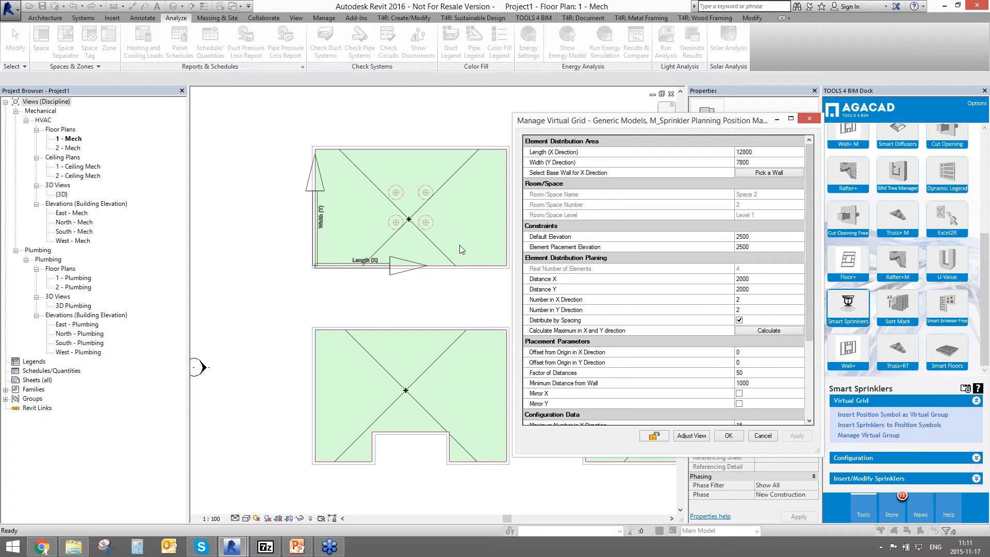
pyautogui.moveTo(688, 115); pyautogui.dragTo(691, 67)
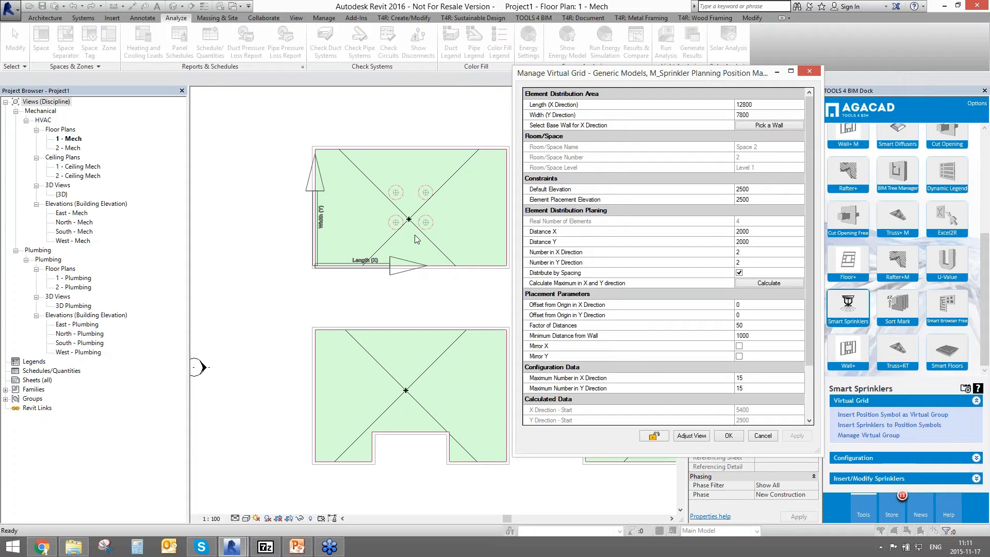
pyautogui.click(774, 190)
pyautogui.click(768, 200)
pyautogui.click(766, 233)
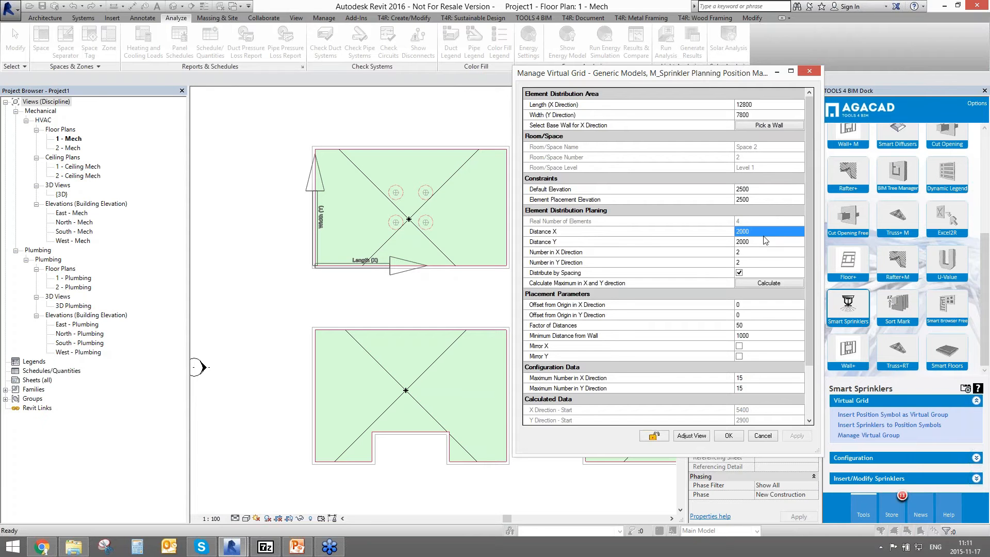
pyautogui.click(569, 242)
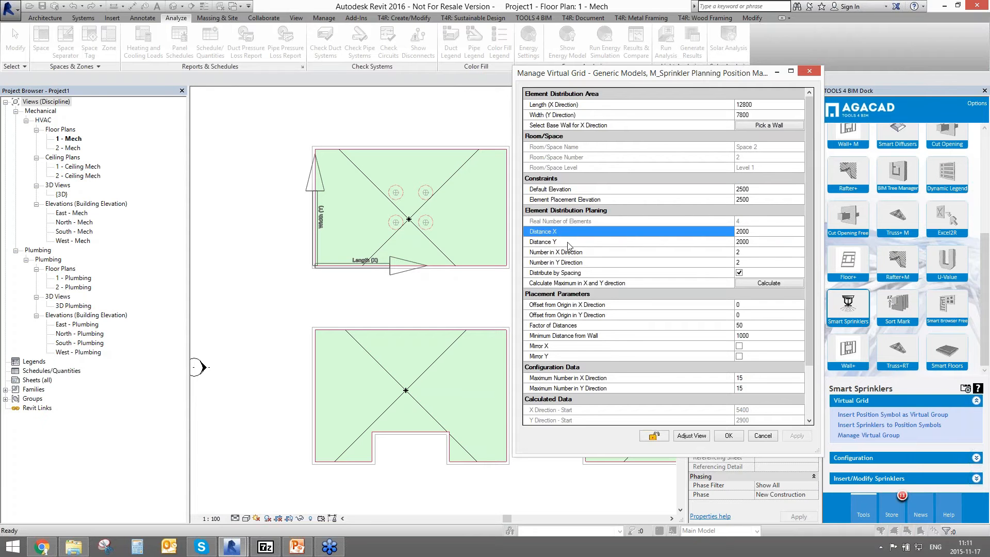
pyautogui.click(776, 283)
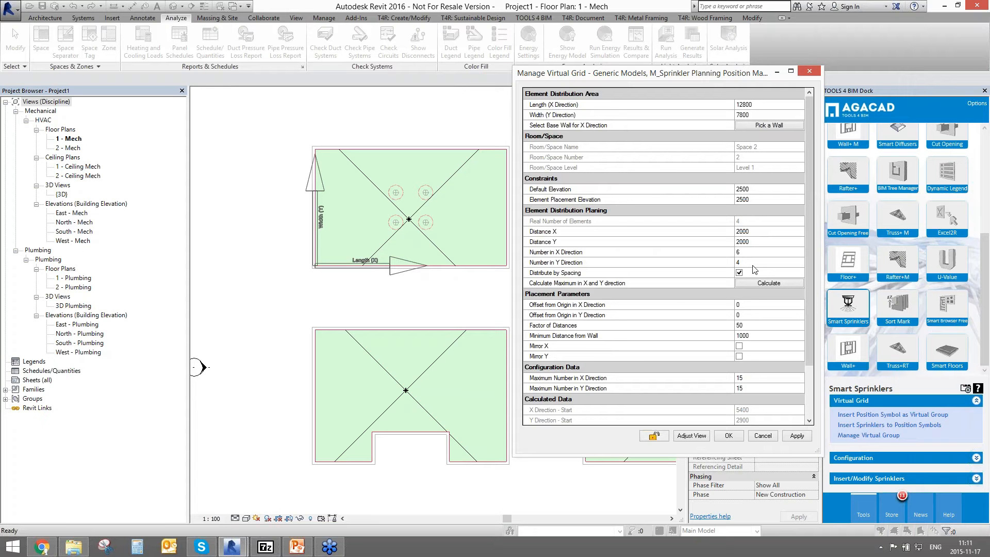
# Apply the calculated grid to the rectangular room with zero origin offsets and a 1000 minimum wall distance, and accept it
pyautogui.click(596, 306)
pyautogui.click(594, 315)
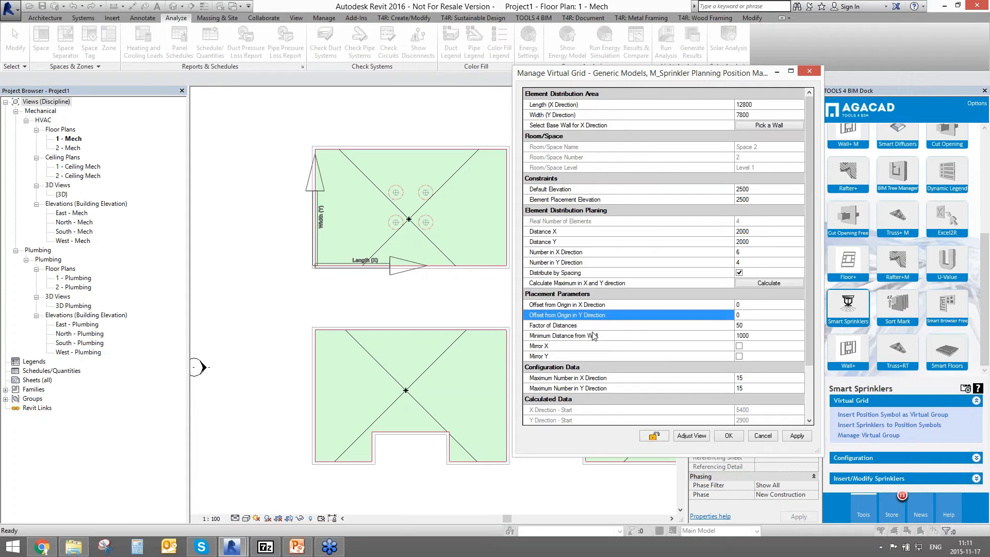
pyautogui.click(548, 336)
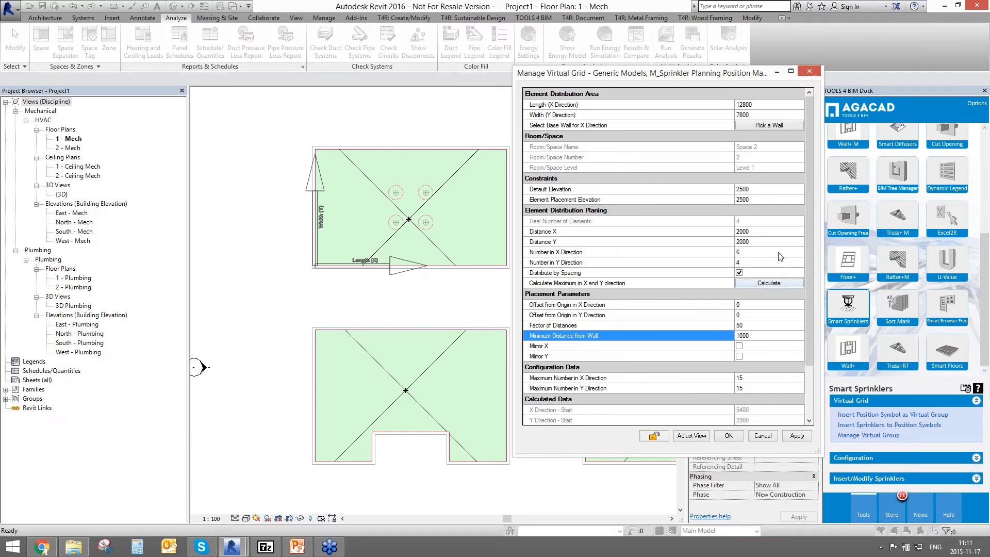
pyautogui.click(797, 436)
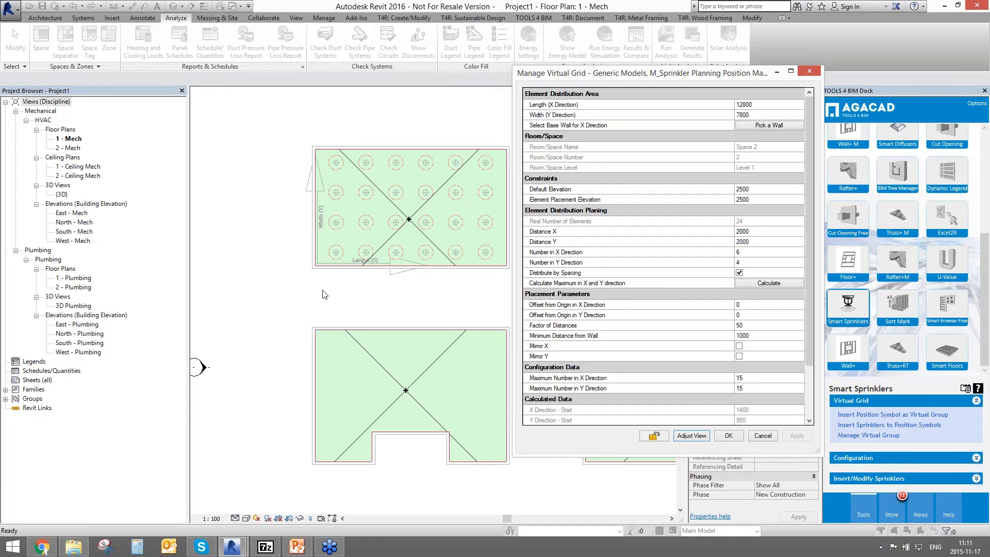
pyautogui.click(729, 437)
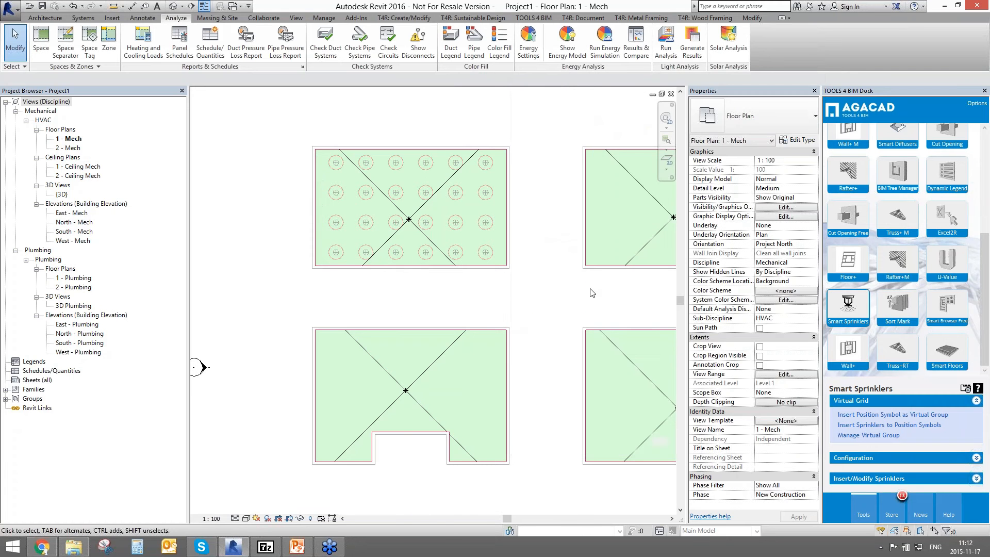
# Insert a Pendant Position Mark virtual group in the L-shaped room, using its lower wall as the X axis
pyautogui.scroll(-3, 431, 317)
pyautogui.moveTo(430, 319); pyautogui.dragTo(444, 265, button='middle')
pyautogui.click(472, 217)
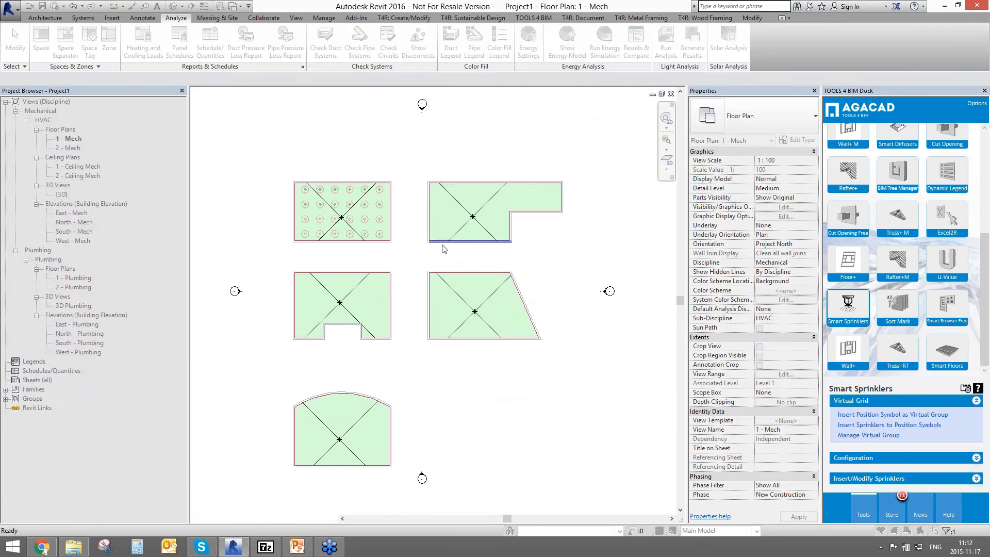
pyautogui.click(442, 245)
pyautogui.click(351, 265)
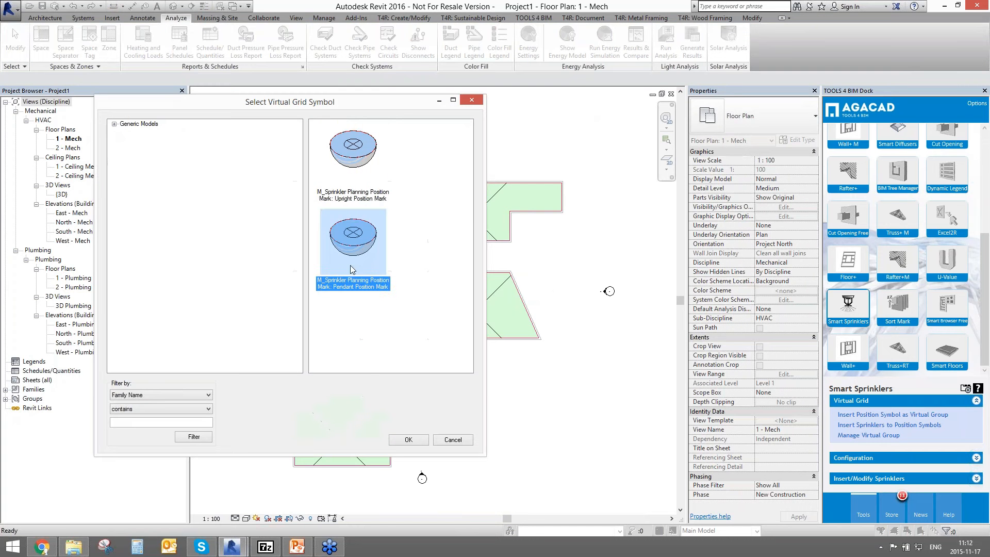
pyautogui.click(402, 443)
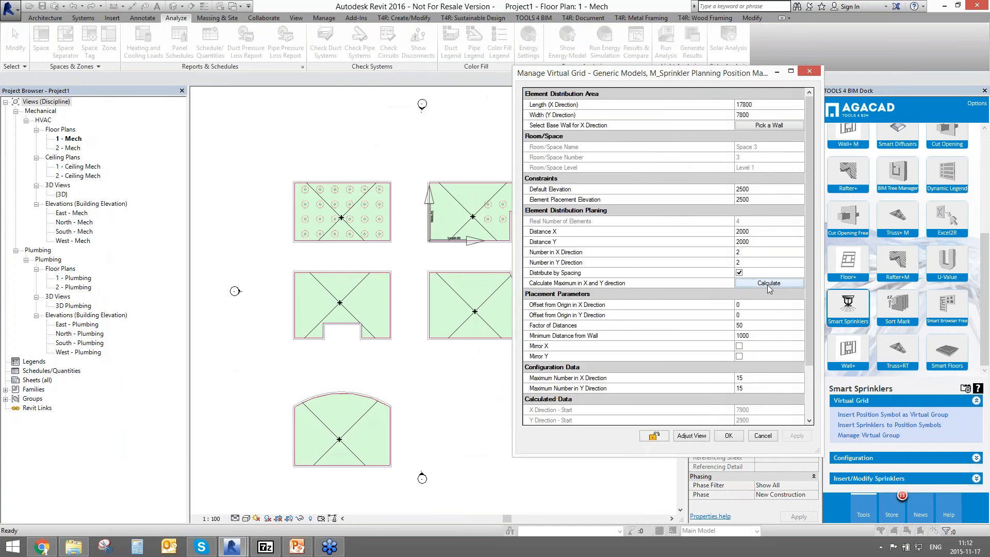
# Apply the calculated maximum grid at 2000 spacing to the L-shaped room and accept it
pyautogui.click(796, 436)
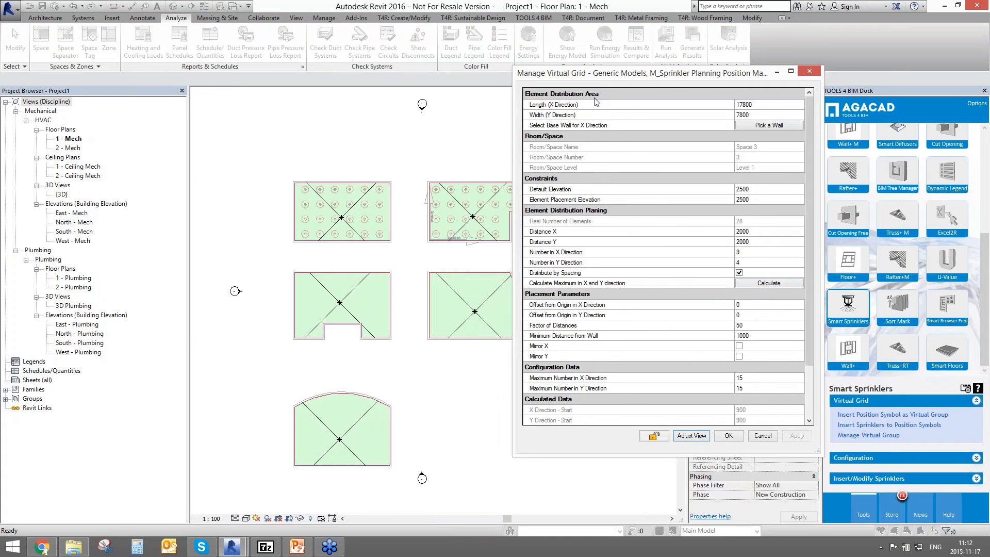
pyautogui.moveTo(596, 73); pyautogui.dragTo(654, 81)
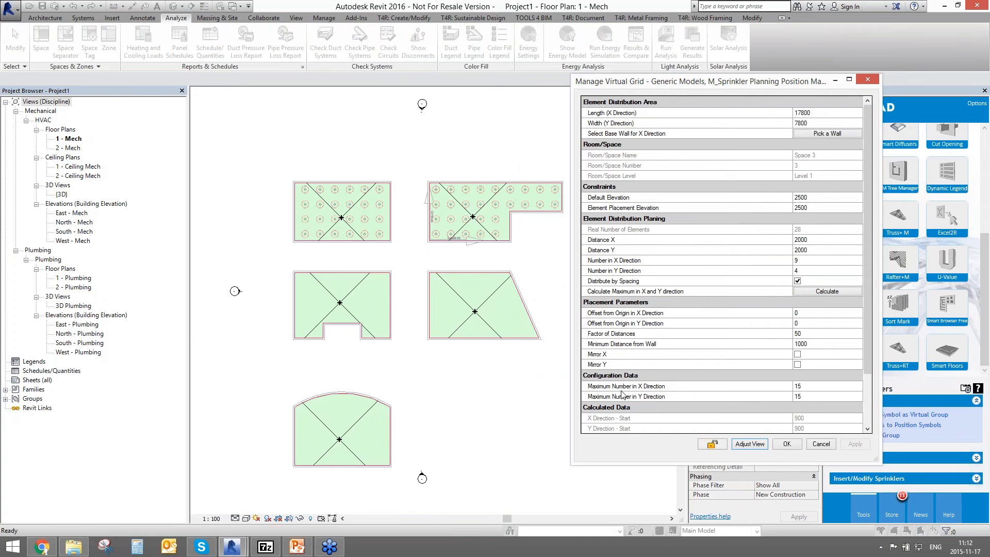
pyautogui.click(794, 445)
# Insert a Pendant Position Mark virtual group in the notched room, using its upper wall as the X axis
pyautogui.click(376, 316)
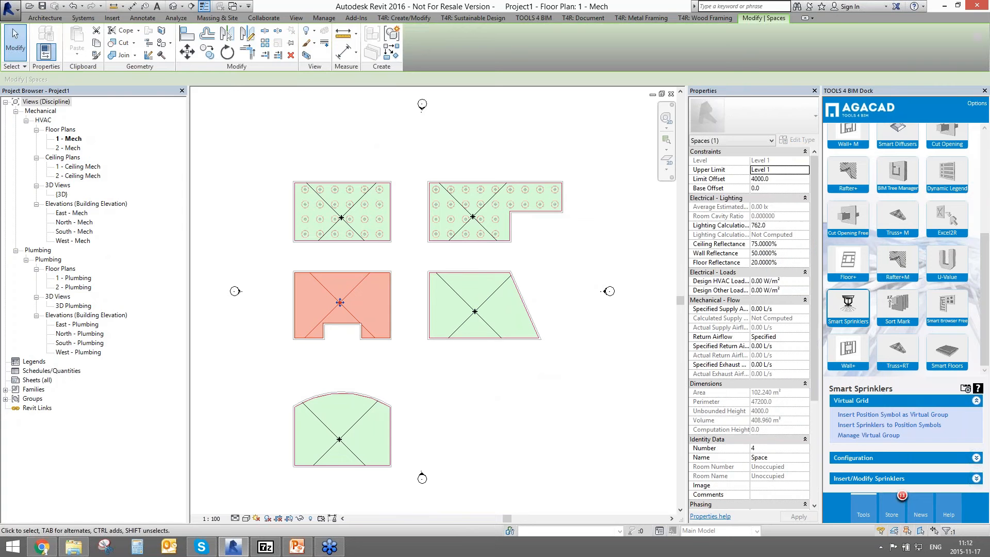
pyautogui.click(860, 426)
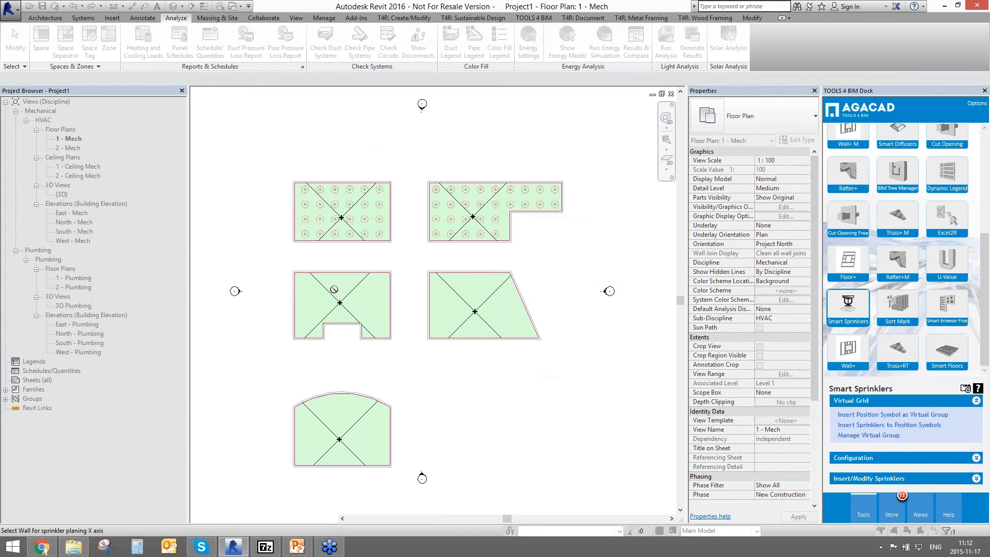
pyautogui.click(373, 277)
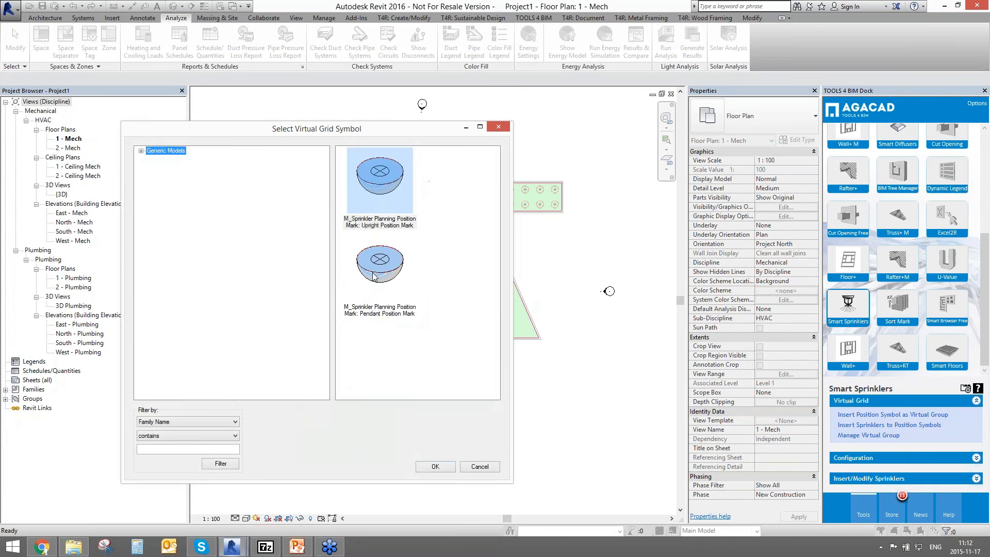
pyautogui.click(379, 274)
pyautogui.click(434, 467)
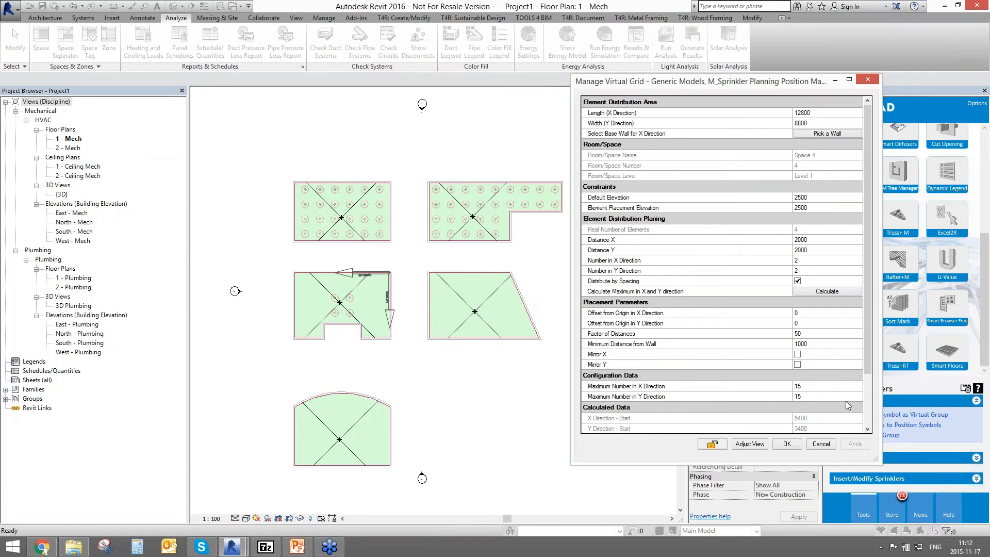
# Calculate the maximum number of symbols in X and Y for the notched room, and apply and accept the grid
pyautogui.click(826, 292)
pyautogui.click(855, 444)
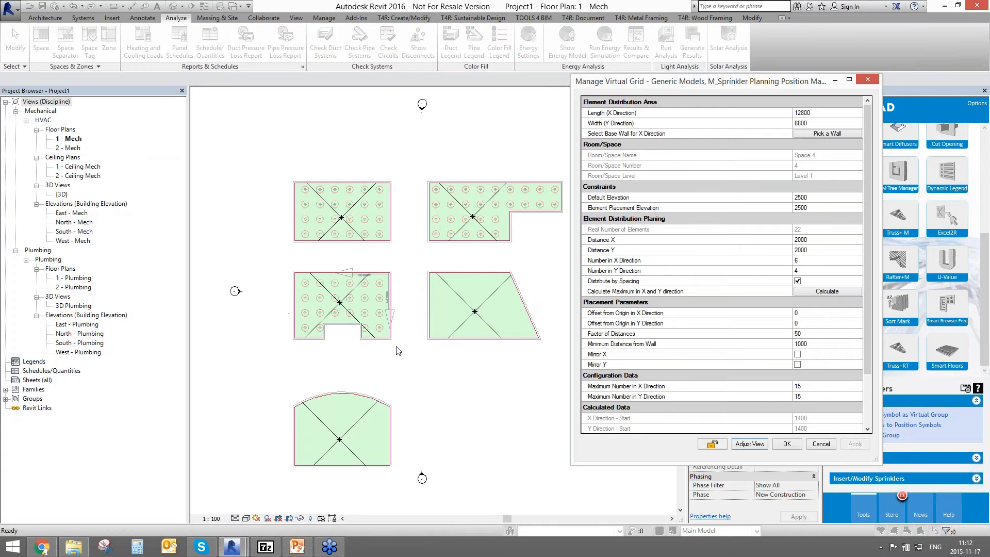
pyautogui.click(797, 444)
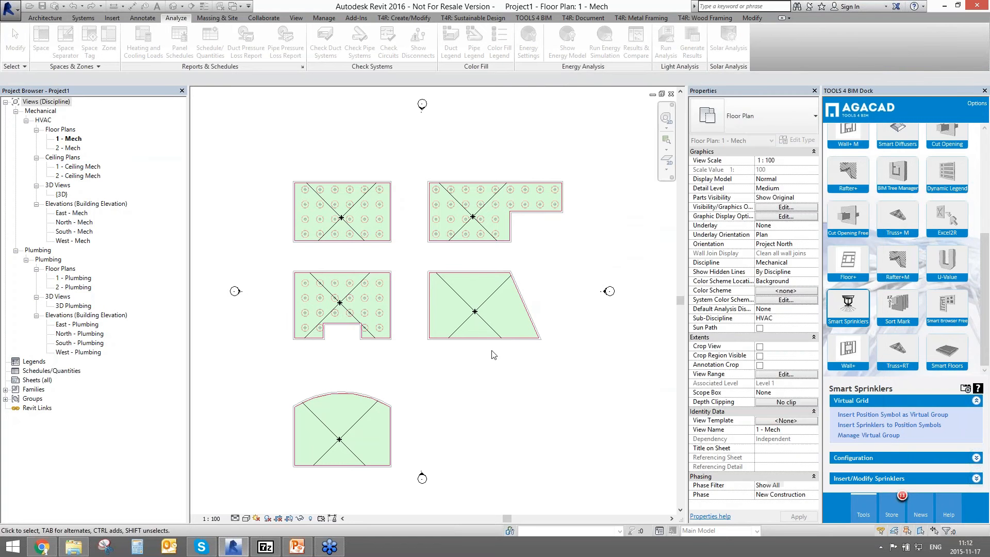
# Insert a Pendant Position Mark virtual group in the slanted-wall room, using its lower wall as the X axis
pyautogui.click(456, 300)
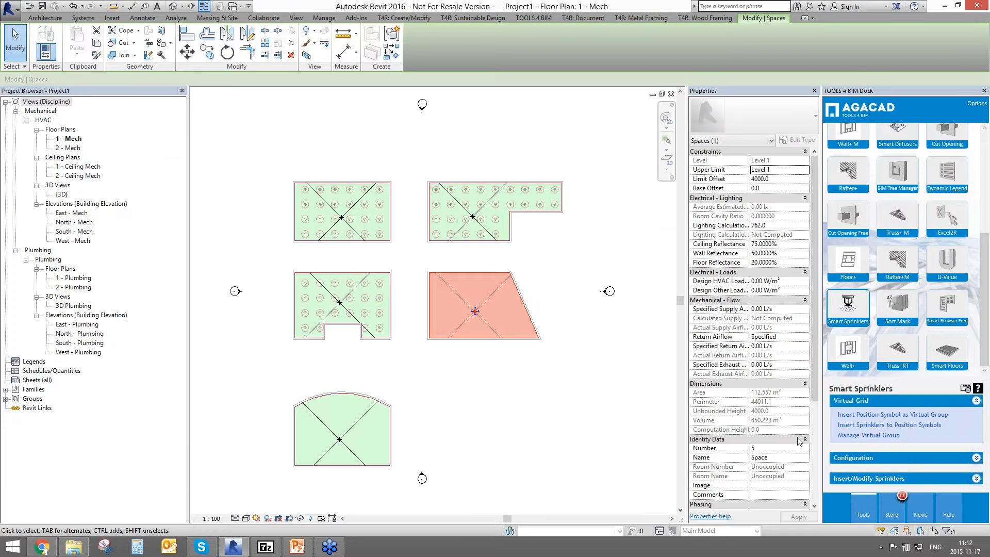
pyautogui.click(461, 345)
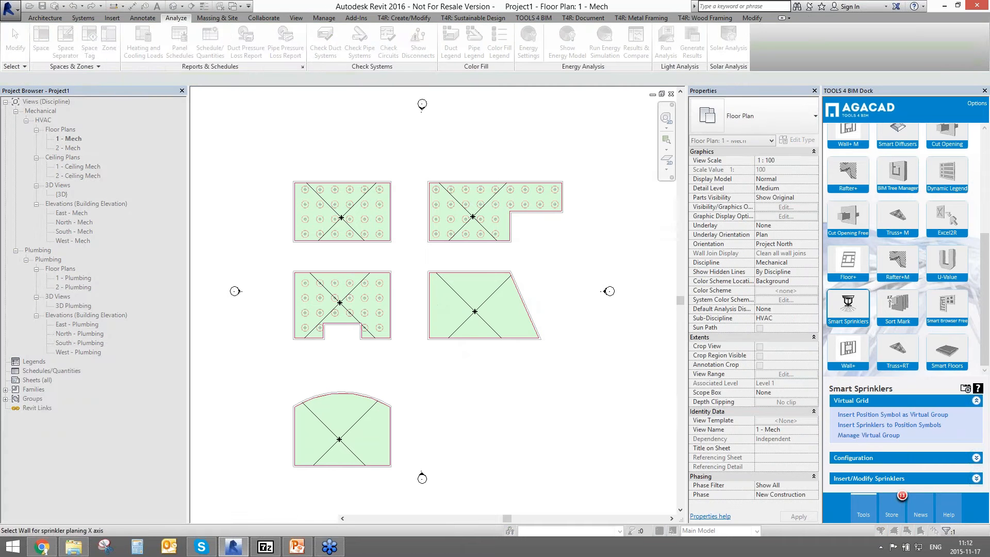
pyautogui.click(332, 220)
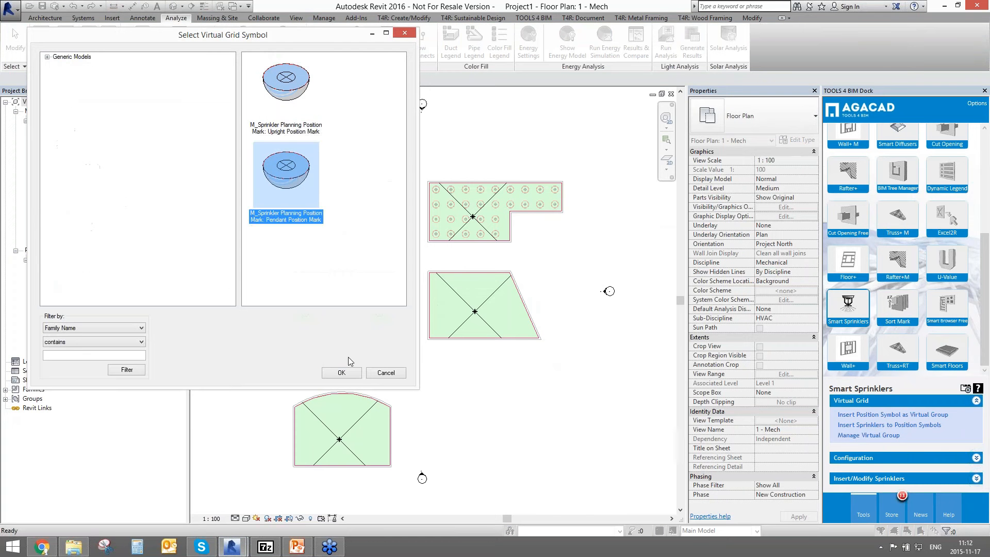
pyautogui.click(347, 371)
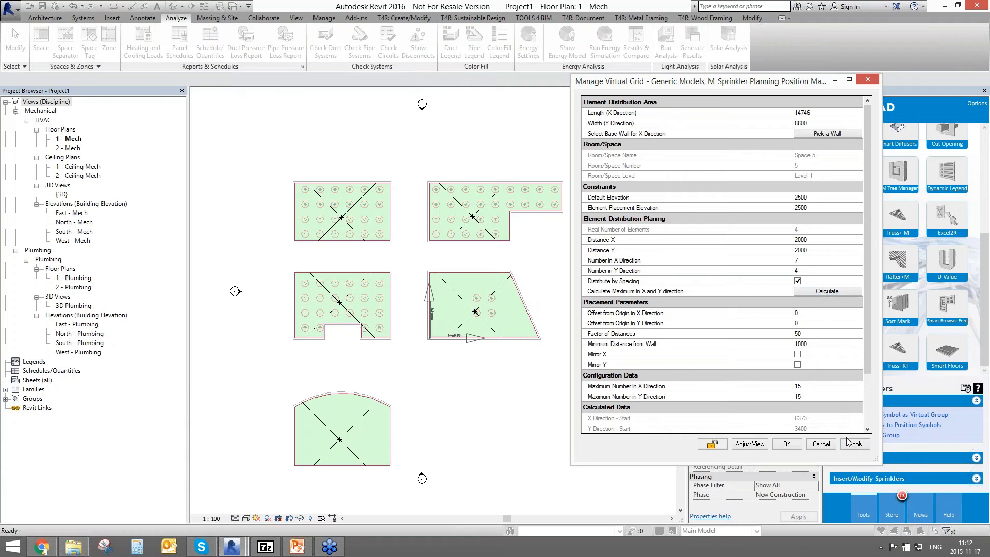
# Set Distance X and Distance Y to 1500 for the slanted-wall room's grid, and apply the recalculated maximum layout
pyautogui.click(815, 243)
pyautogui.write('15')
pyautogui.click(826, 248)
pyautogui.write('1')
pyautogui.click(838, 291)
# Set Distance X and Distance Y to 2000 for the slanted-wall room, recalculate the maximum numbers and apply the grid
pyautogui.click(816, 239)
pyautogui.write('2000')
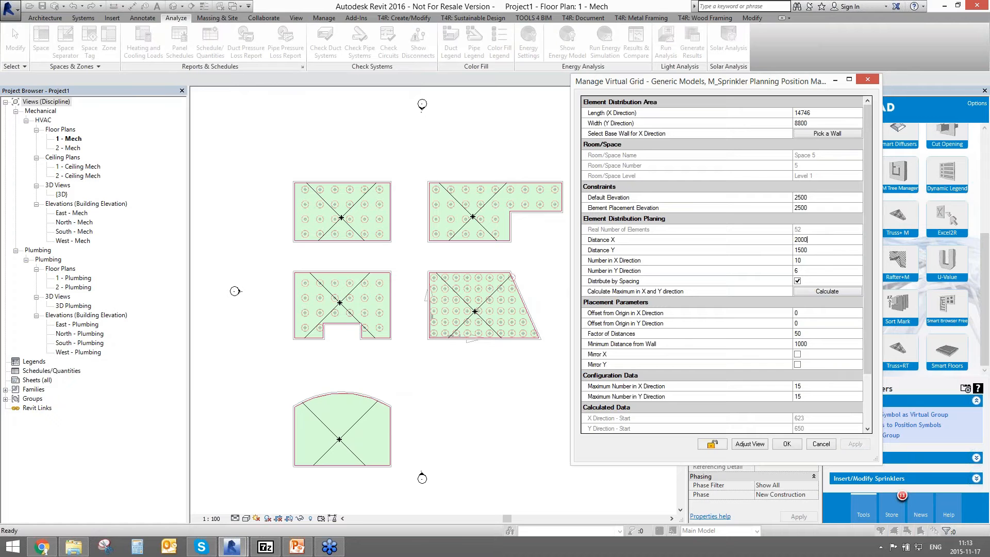
pyautogui.click(821, 254)
pyautogui.write('2000')
pyautogui.click(825, 260)
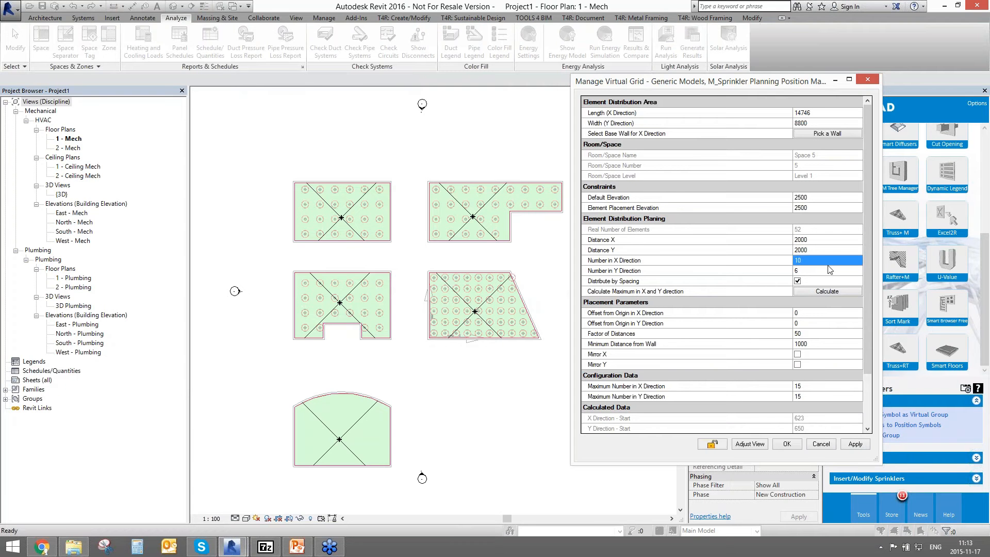
pyautogui.click(833, 295)
pyautogui.click(810, 272)
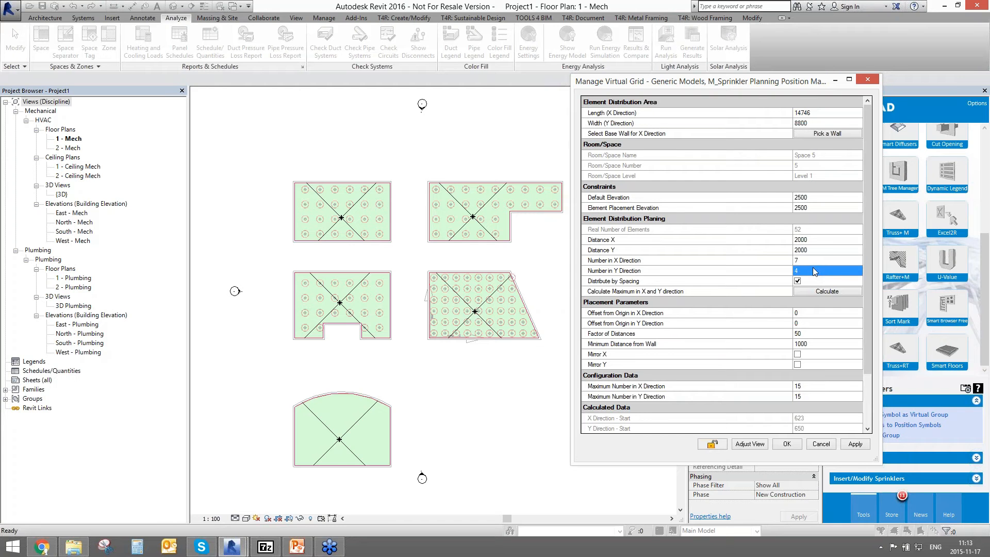
pyautogui.click(855, 444)
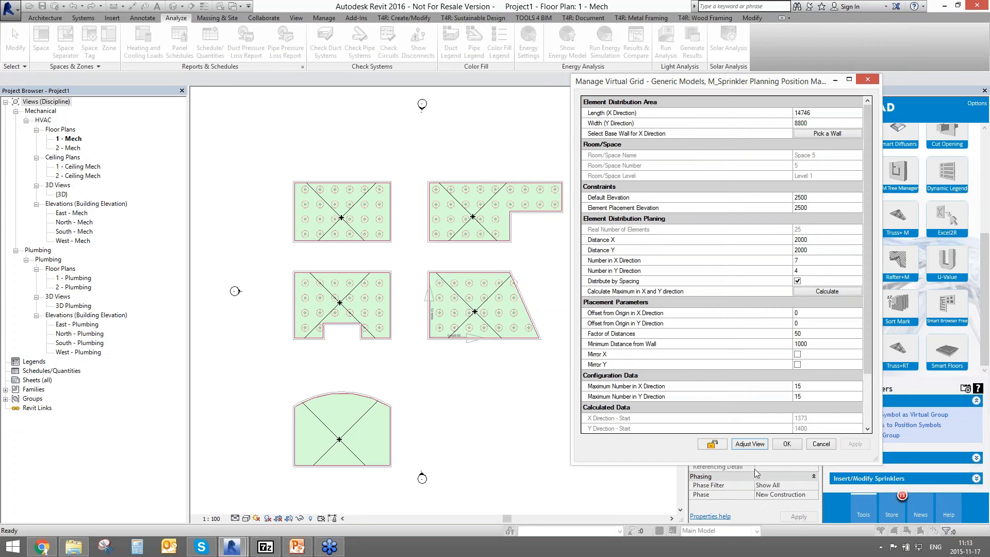
# Accept the slanted-wall room's grid, and insert a 6 by 5 pendant position mark grid in the arched room with its lower wall as X axis
pyautogui.click(787, 444)
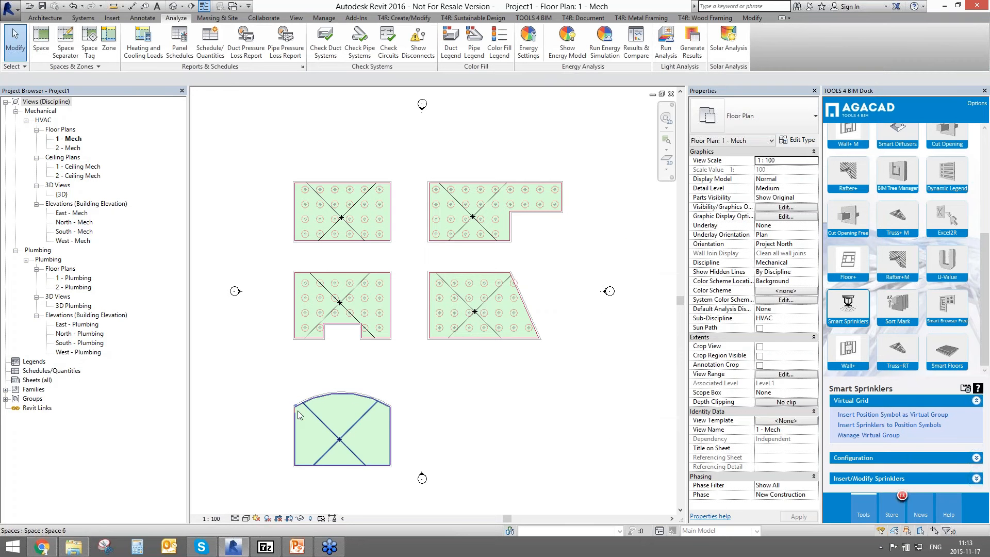
pyautogui.click(348, 440)
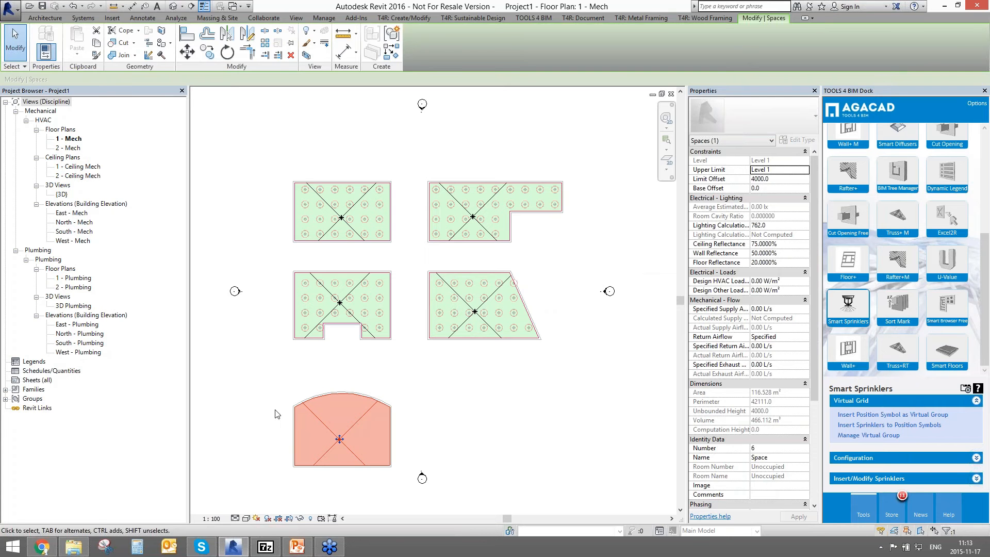
pyautogui.click(857, 415)
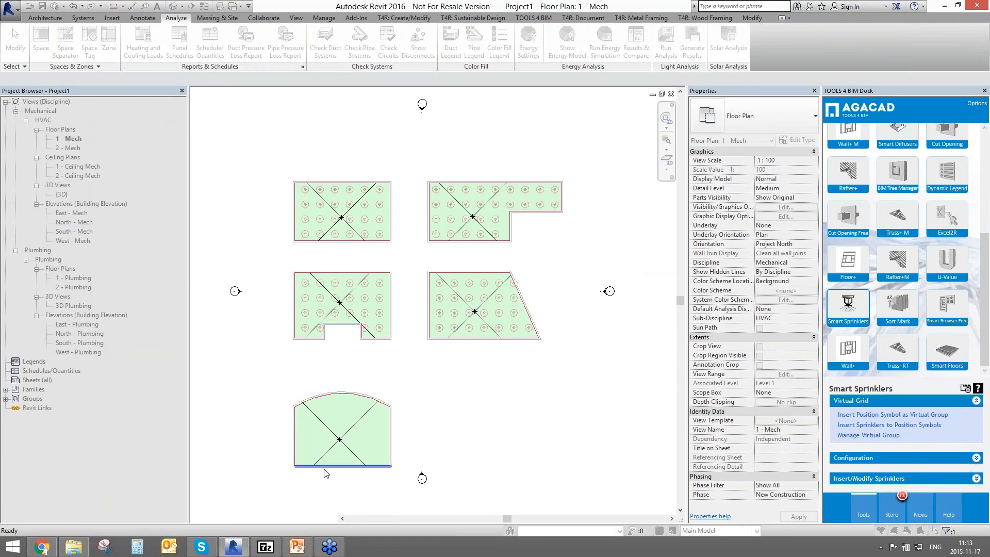
pyautogui.click(314, 192)
pyautogui.click(369, 401)
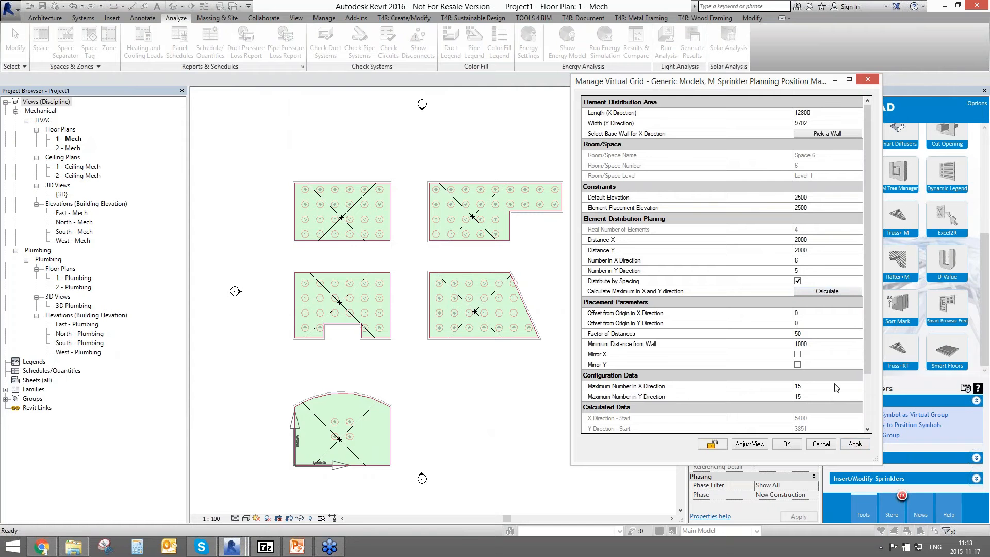
pyautogui.click(855, 443)
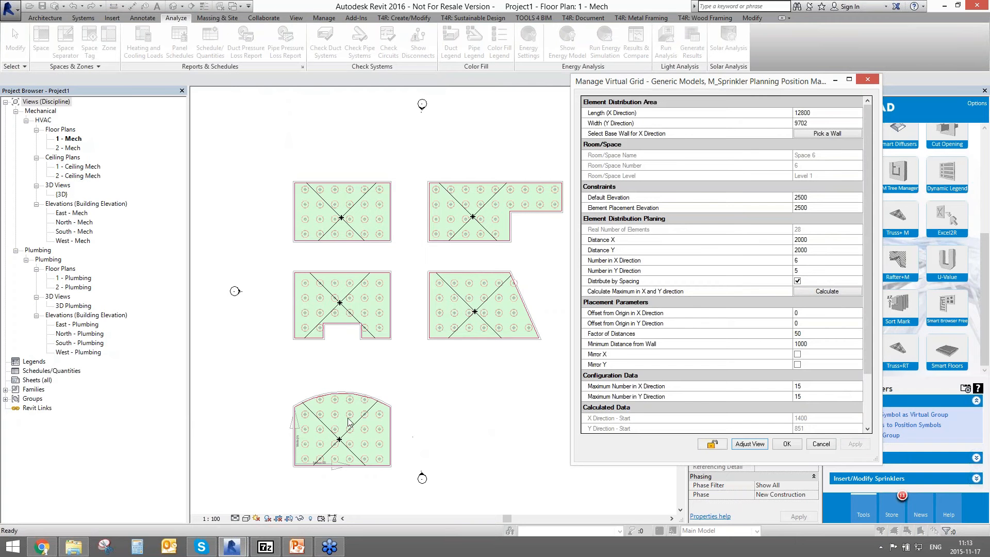
pyautogui.click(786, 444)
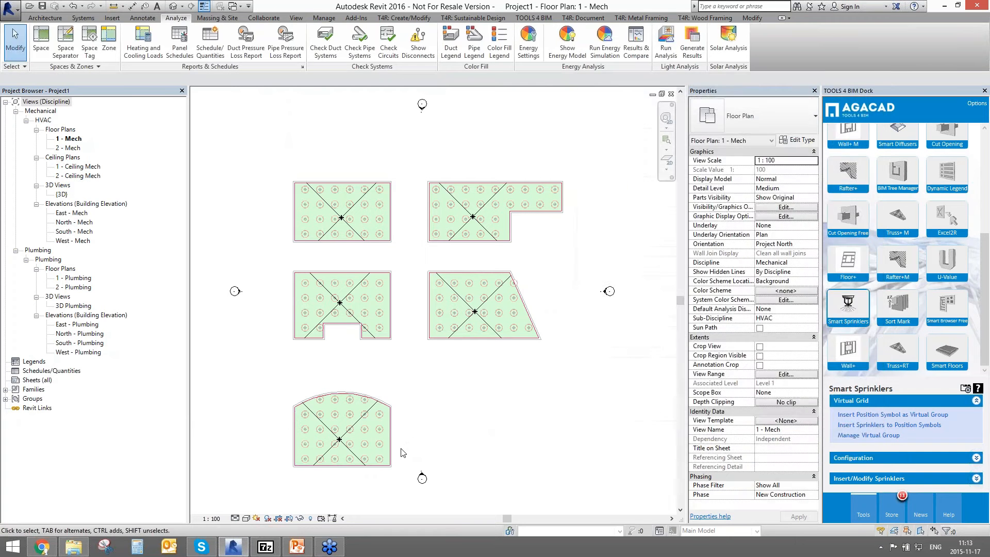
# Examine the position mark layout near the arched room's curved wall
pyautogui.scroll(5, 320, 414)
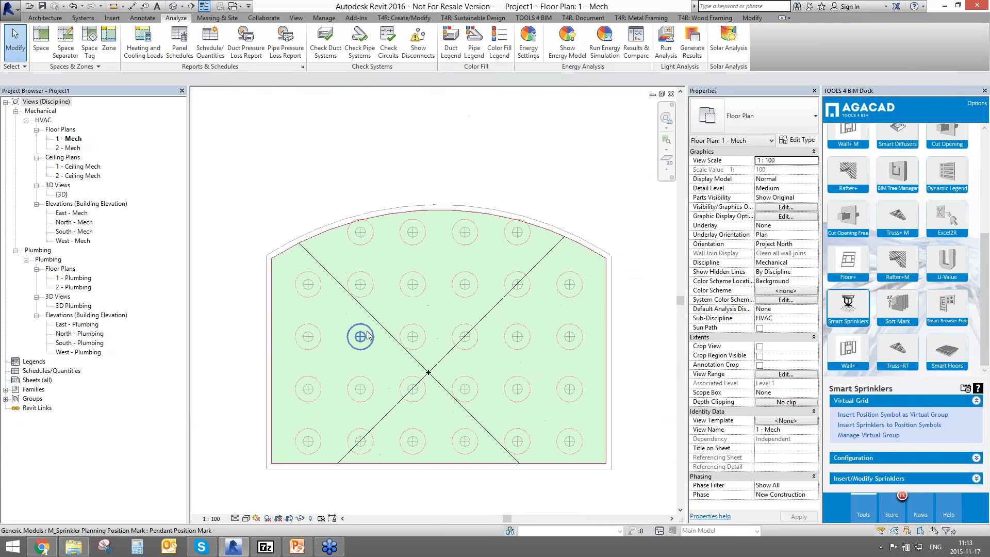
pyautogui.scroll(-2, 368, 334)
pyautogui.scroll(2, 331, 299)
pyautogui.scroll(-1, 381, 344)
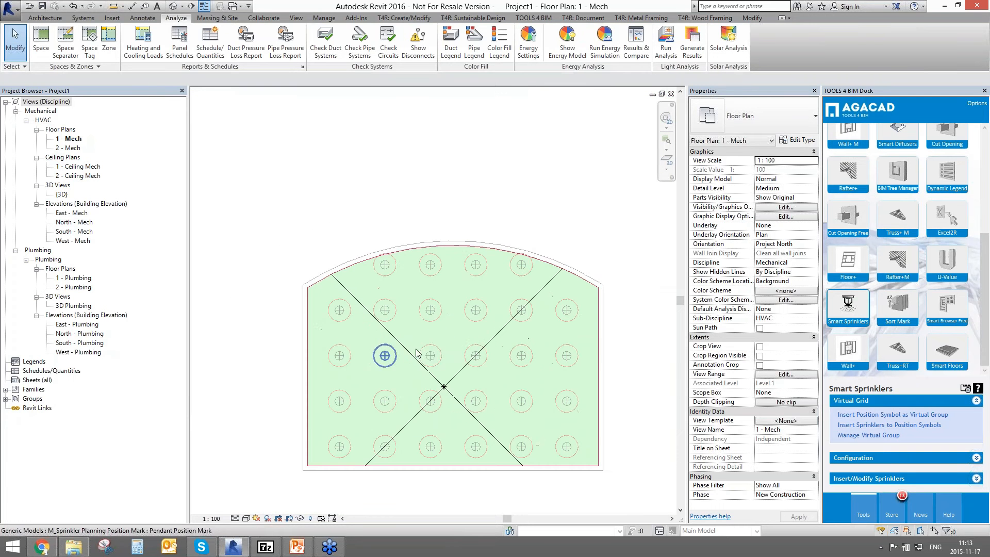
pyautogui.scroll(-1, 419, 351)
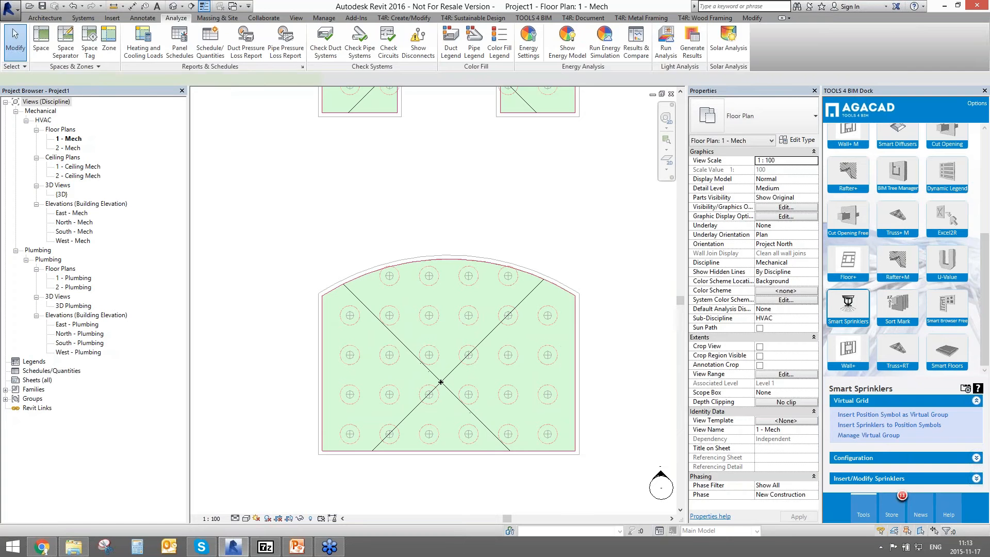
pyautogui.press('d')
pyautogui.press('i')
pyautogui.click(356, 435)
pyautogui.click(355, 395)
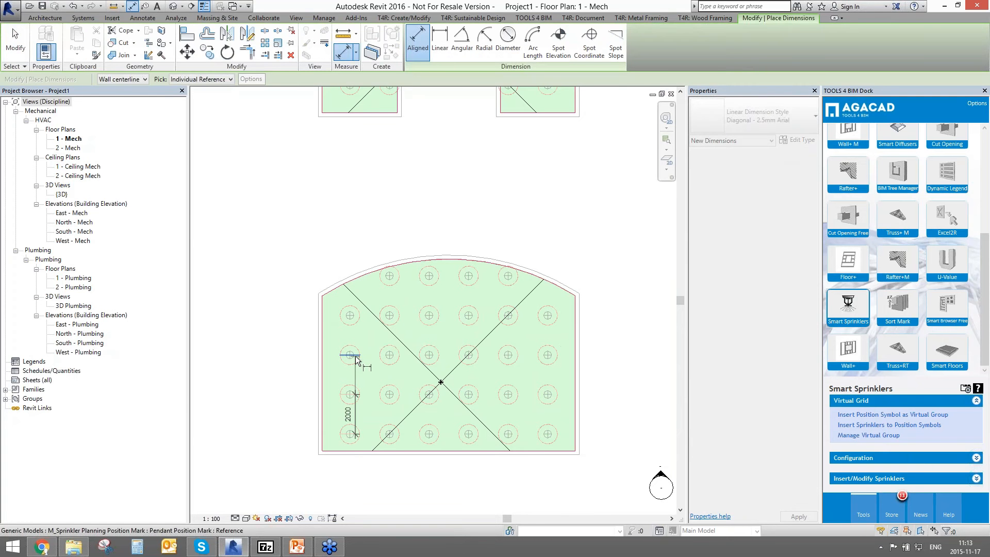
pyautogui.press('Escape')
pyautogui.press('Escape')
# Move the arched room's upper-left mark up about 600 mm and equalize the leftmost column's spacing with an EQ aligned dimension
pyautogui.click(350, 313)
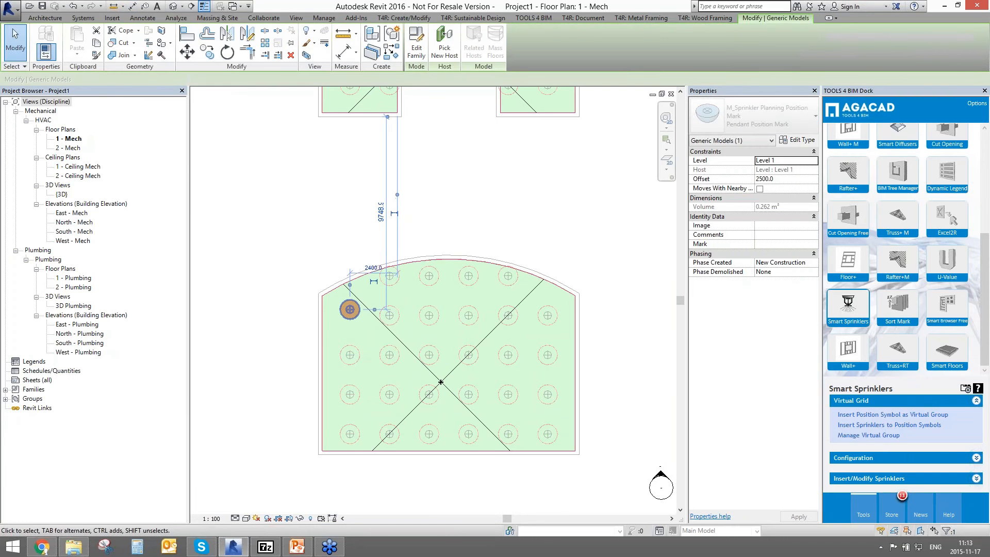
pyautogui.moveTo(350, 309); pyautogui.dragTo(350, 303)
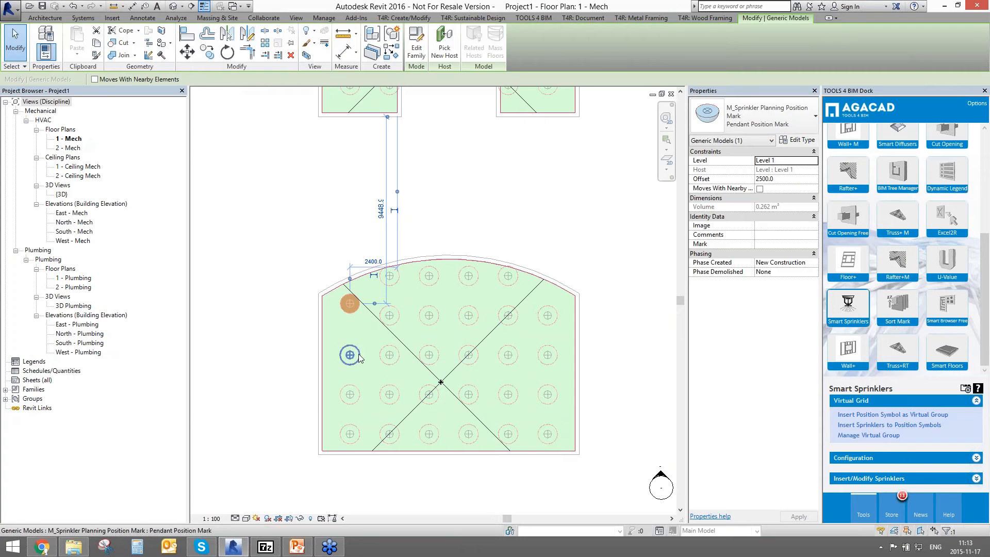
pyautogui.press('d')
pyautogui.press('i')
pyautogui.click(356, 434)
pyautogui.click(354, 388)
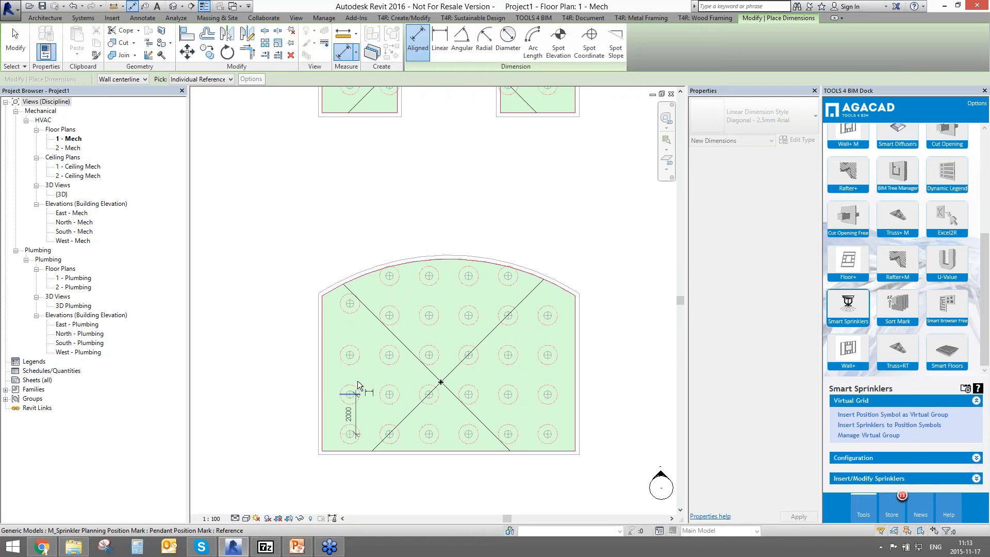
pyautogui.click(356, 352)
pyautogui.click(355, 312)
pyautogui.click(253, 356)
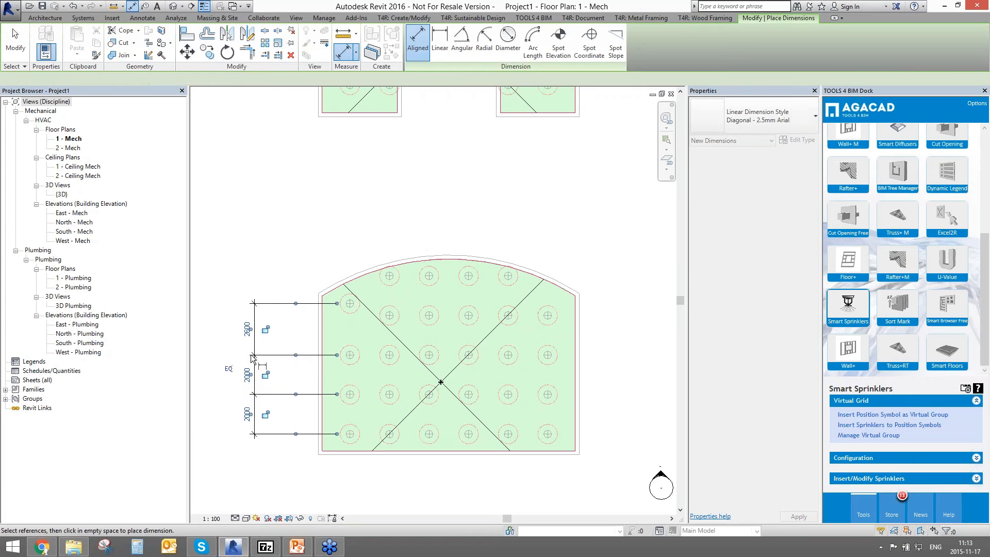
pyautogui.click(228, 368)
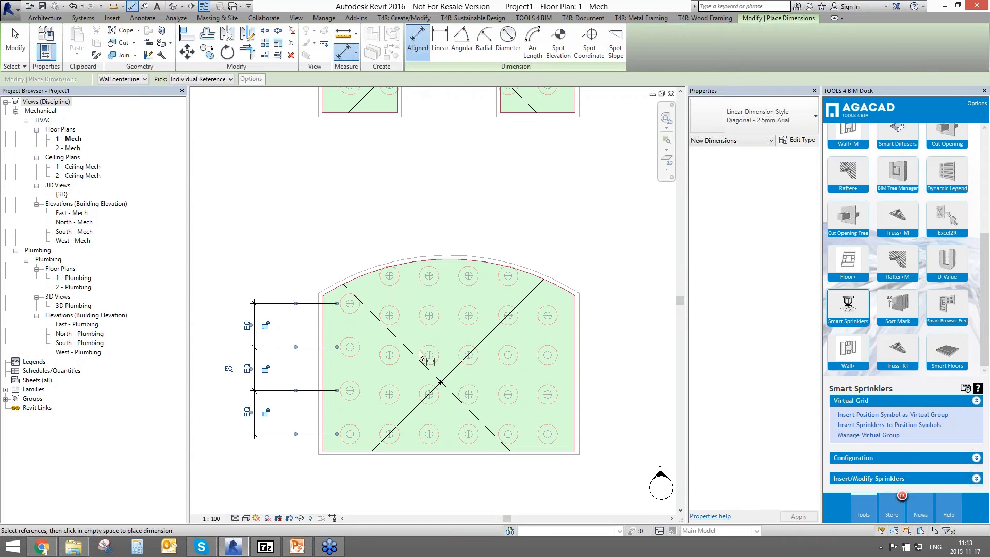
pyautogui.click(396, 434)
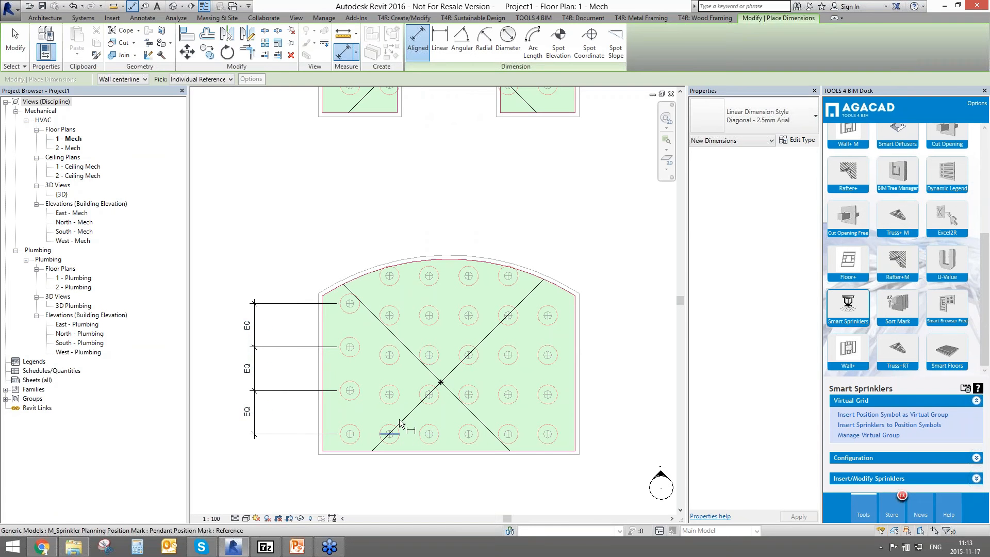
pyautogui.press('Escape')
pyautogui.press('Escape')
# Move the second column's top mark down about 300 mm and align the fifth column's top mark to it
pyautogui.click(389, 281)
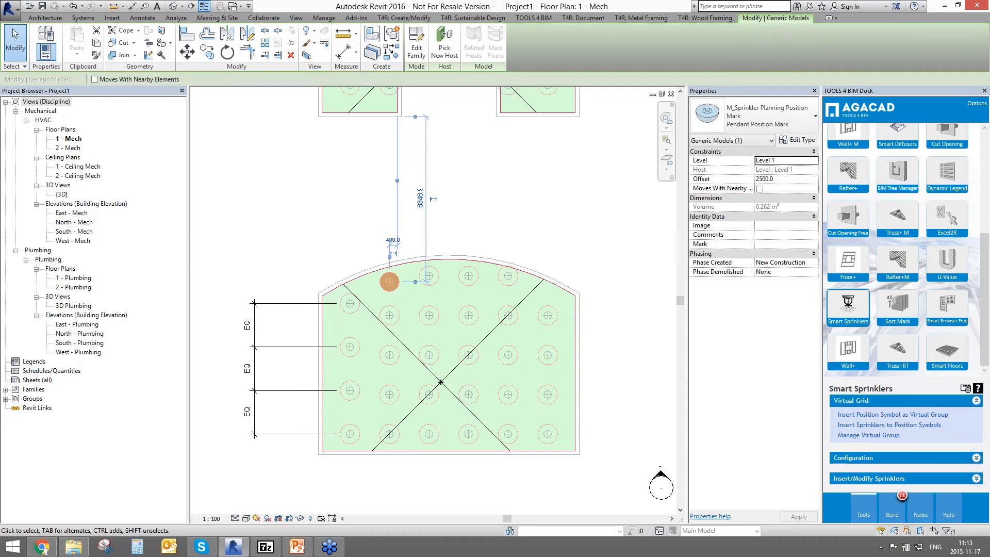
pyautogui.press('a')
pyautogui.press('l')
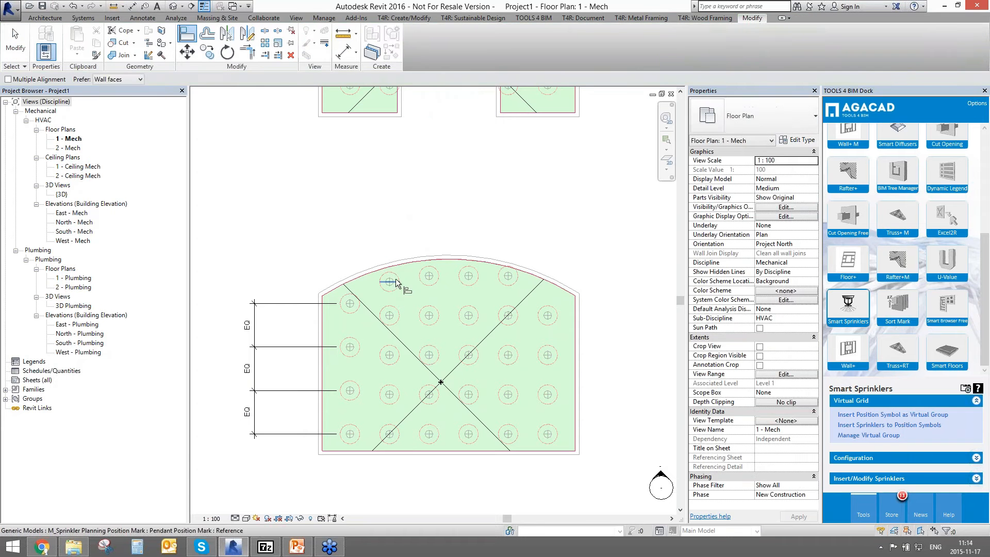
pyautogui.click(394, 279)
pyautogui.click(517, 280)
pyautogui.press('Escape')
pyautogui.press('Escape')
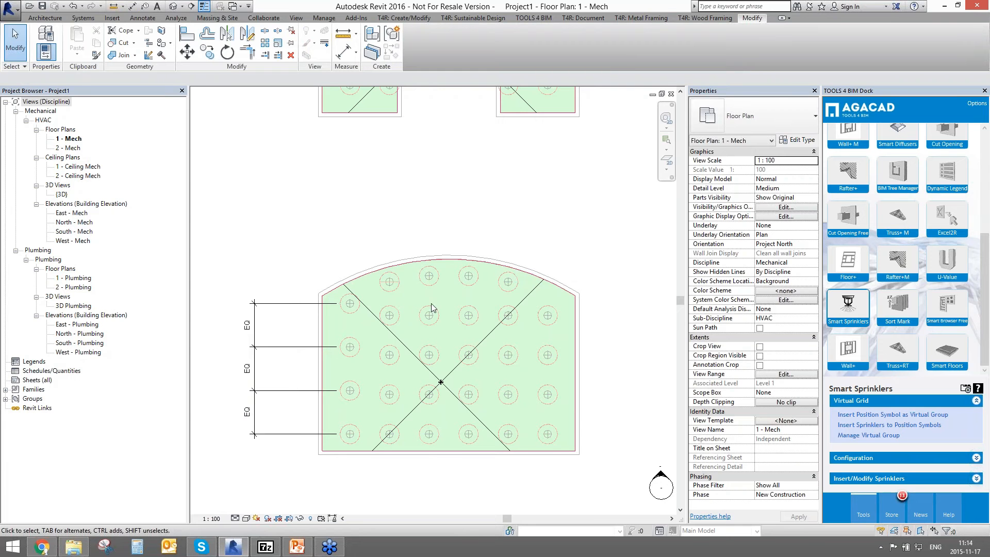
# Add an aligned dimension through the second column's five marks and make their spacing equal
pyautogui.press('d')
pyautogui.press('i')
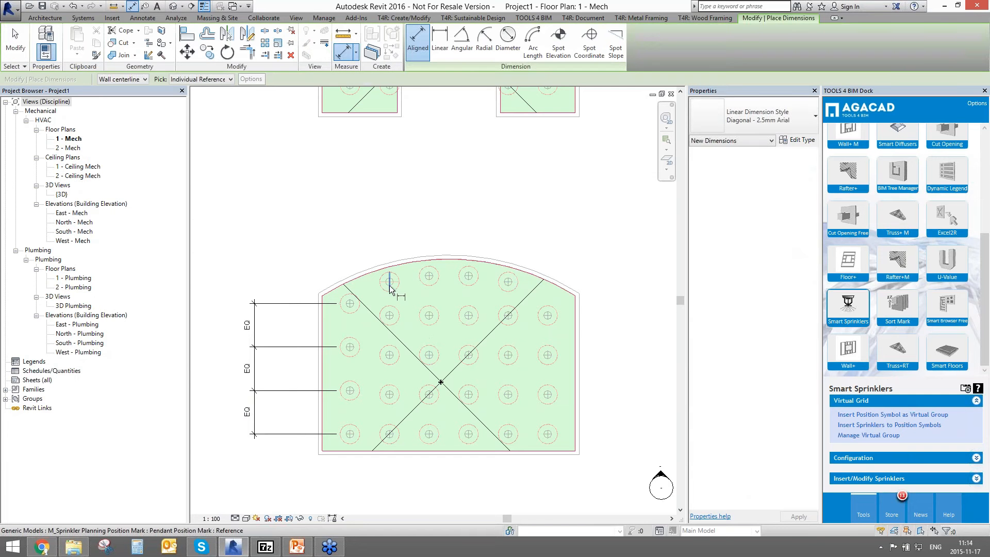
pyautogui.click(396, 324)
pyautogui.click(396, 364)
pyautogui.click(397, 403)
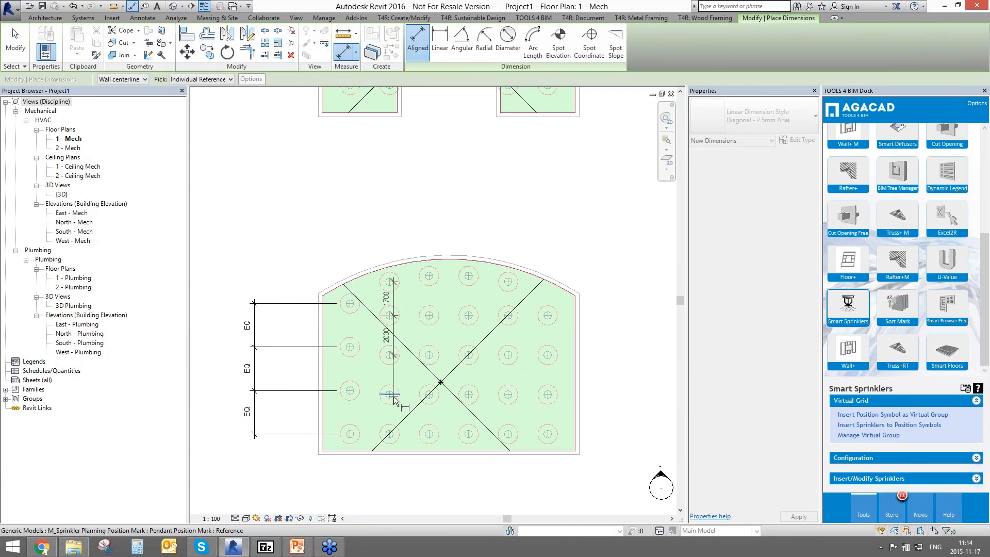
pyautogui.click(397, 436)
pyautogui.click(369, 361)
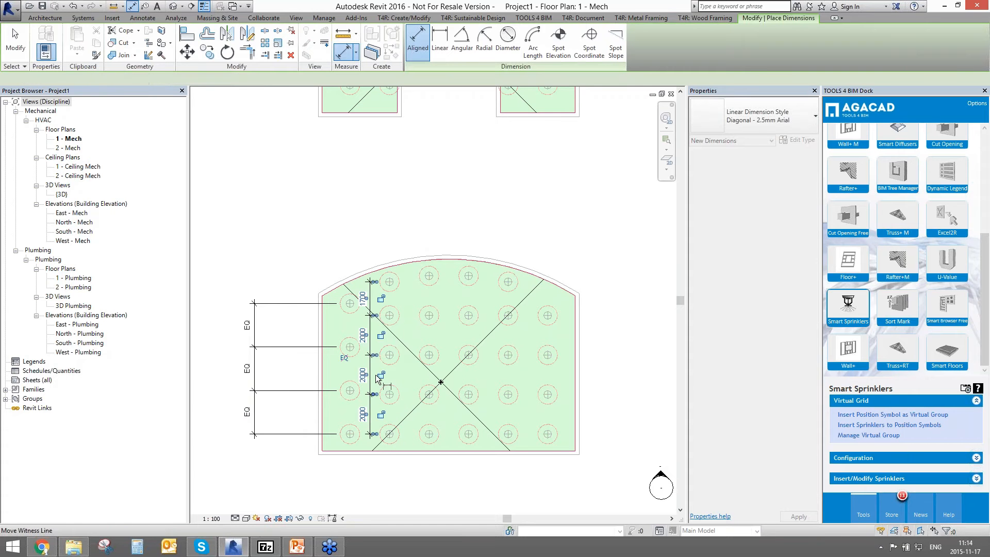
pyautogui.click(345, 358)
# Add an aligned dimension through the fifth column's five marks and make their spacing equal
pyautogui.click(507, 282)
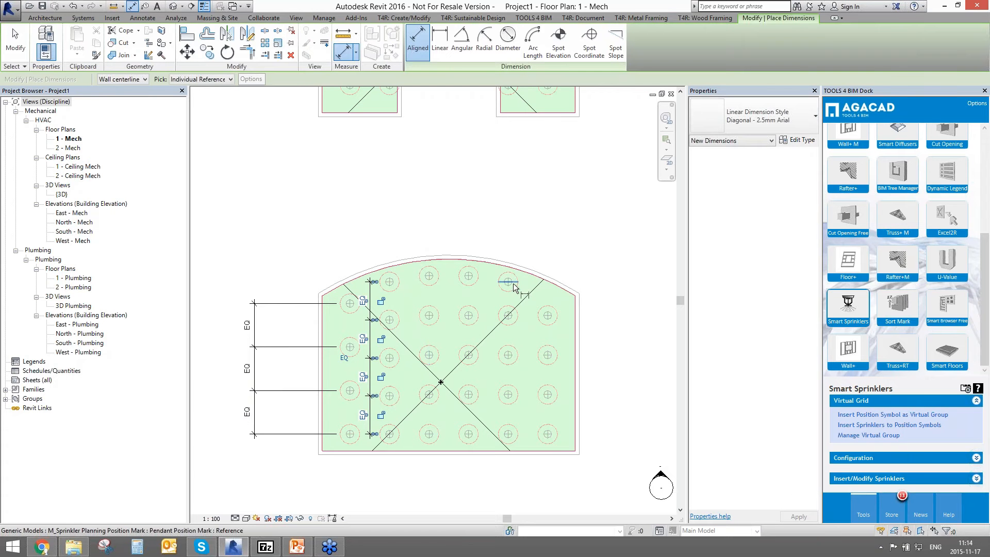
pyautogui.click(511, 319)
pyautogui.click(512, 355)
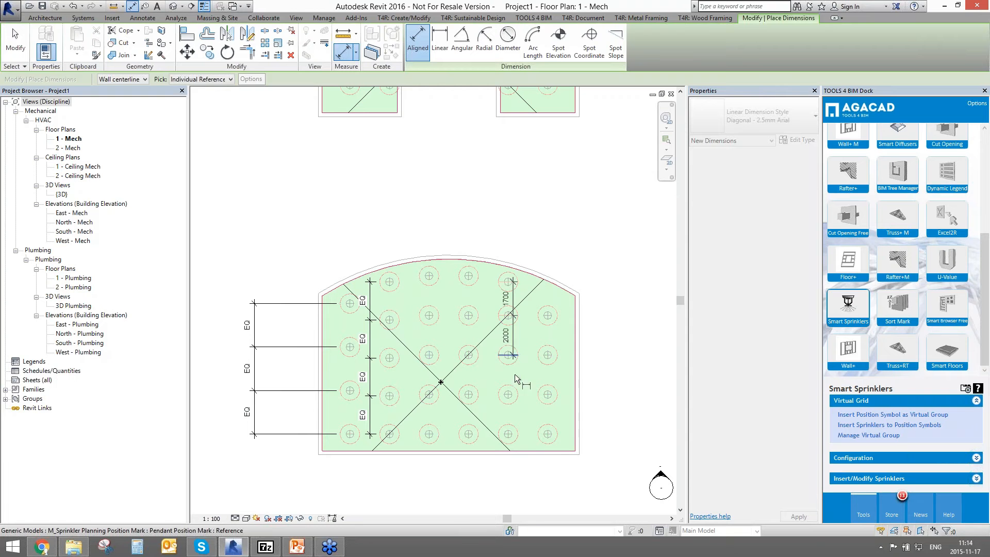
pyautogui.click(514, 396)
pyautogui.click(508, 434)
pyautogui.click(488, 397)
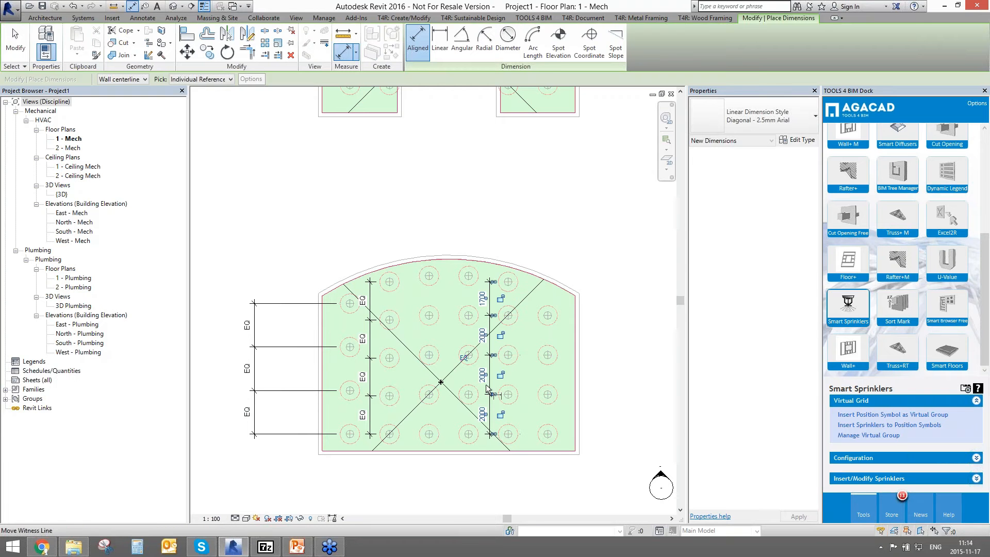
pyautogui.click(464, 358)
pyautogui.press('Escape')
pyautogui.press('Escape')
# Align the rightmost column's top mark with the top mark of the leftmost column
pyautogui.click(550, 317)
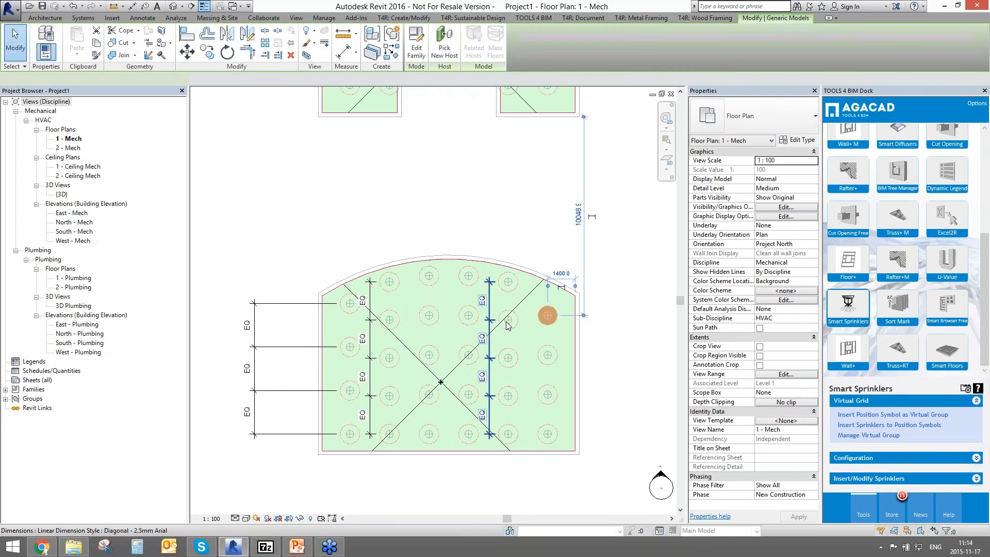
pyautogui.press('l')
pyautogui.click(384, 303)
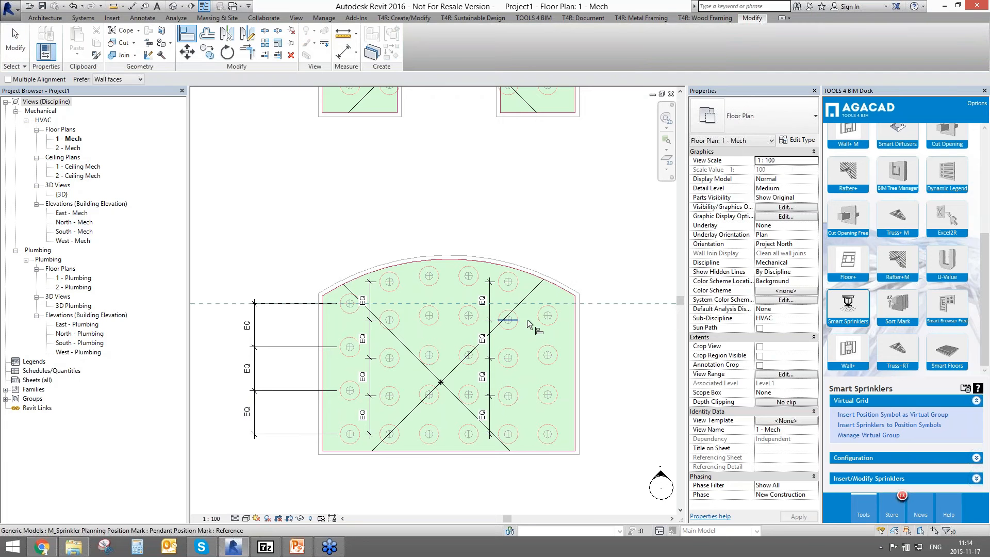
pyautogui.click(550, 315)
pyautogui.press('Escape')
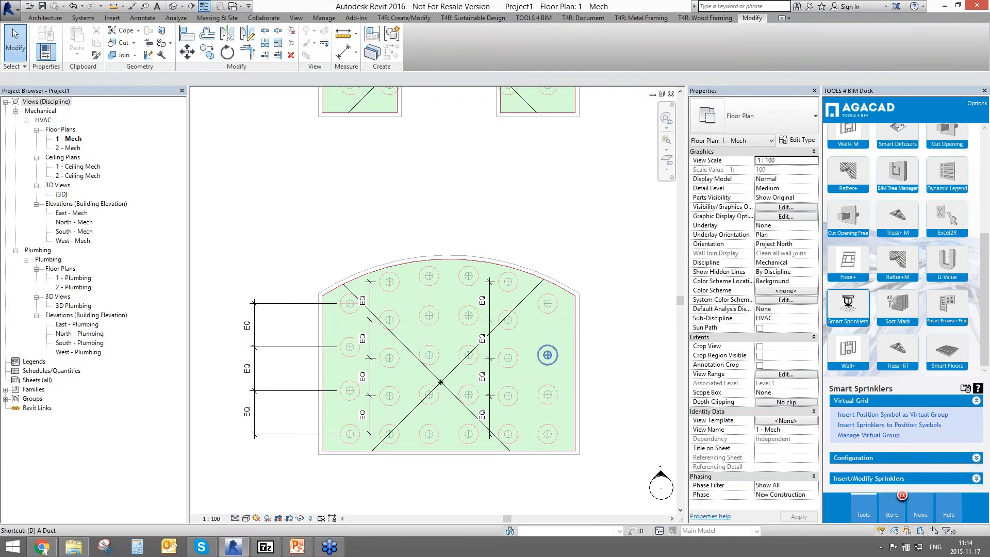
# Add an aligned dimension through the rightmost column's four marks and make their spacing equal
pyautogui.press('d')
pyautogui.press('i')
pyautogui.click(551, 303)
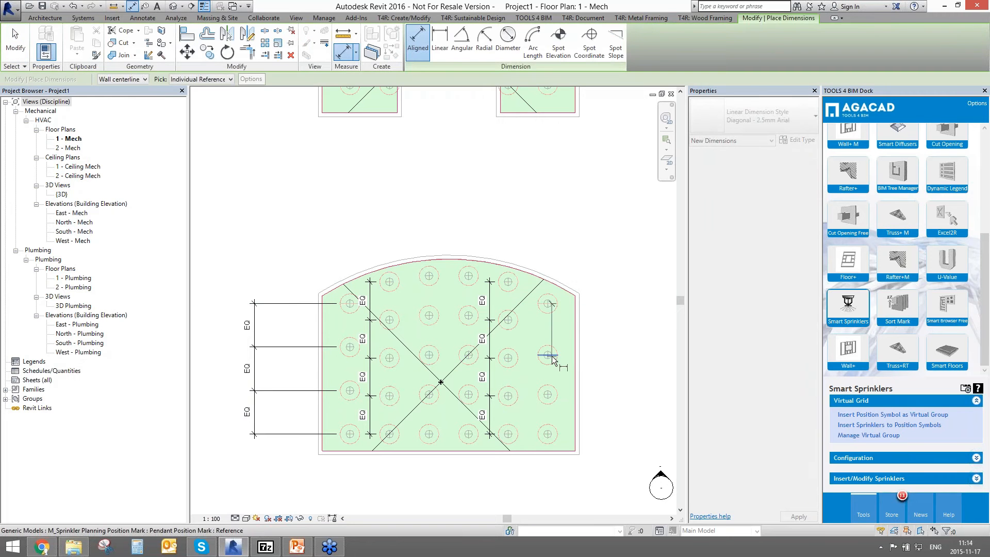
pyautogui.click(552, 355)
pyautogui.click(555, 395)
pyautogui.click(554, 435)
pyautogui.click(568, 407)
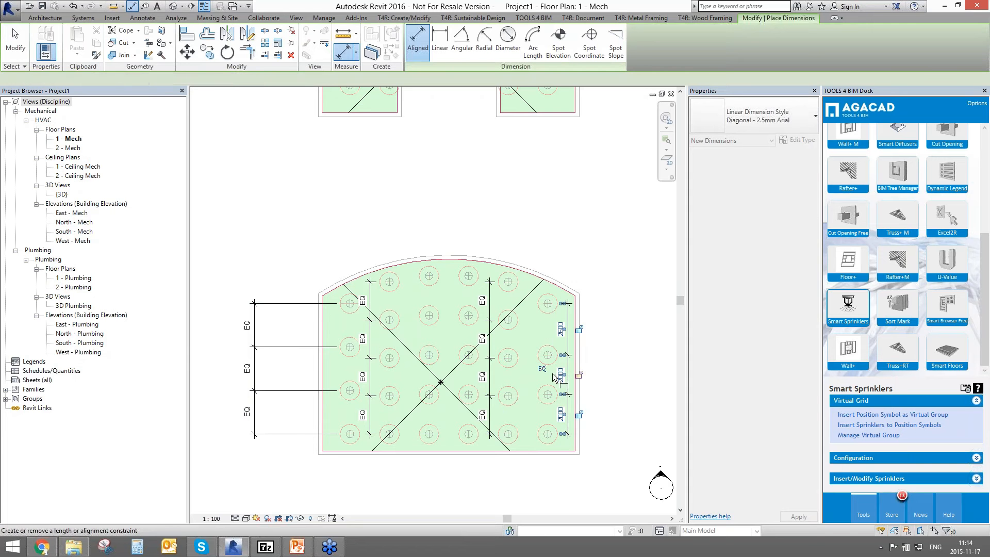
pyautogui.click(541, 369)
pyautogui.press('Escape')
# Delete the four EQ dimensions in the arched room, keeping the marks constrained
pyautogui.click(568, 412)
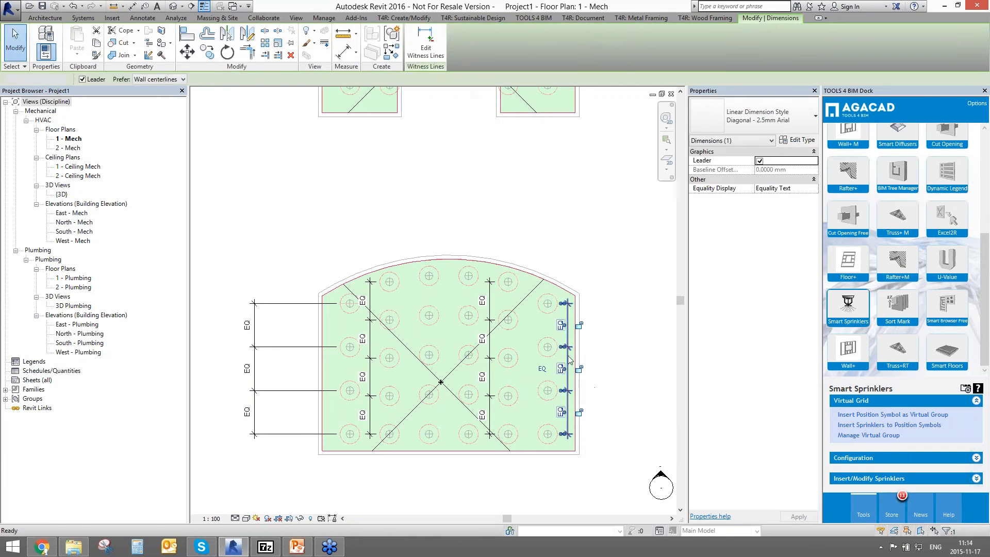
pyautogui.press('Delete')
pyautogui.press('Return')
pyautogui.press('Delete')
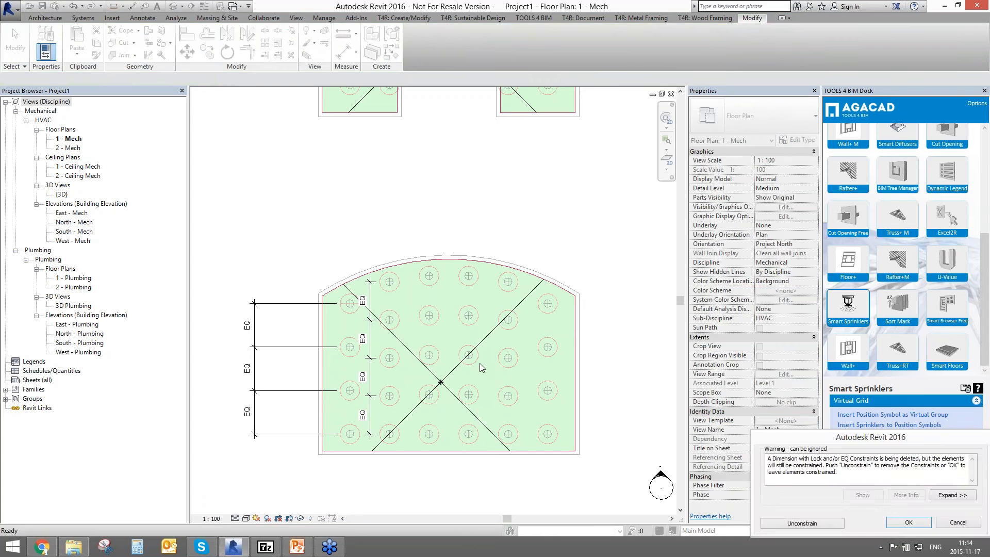
pyautogui.press('Return')
pyautogui.click(371, 365)
pyautogui.press('Delete')
pyautogui.press('Return')
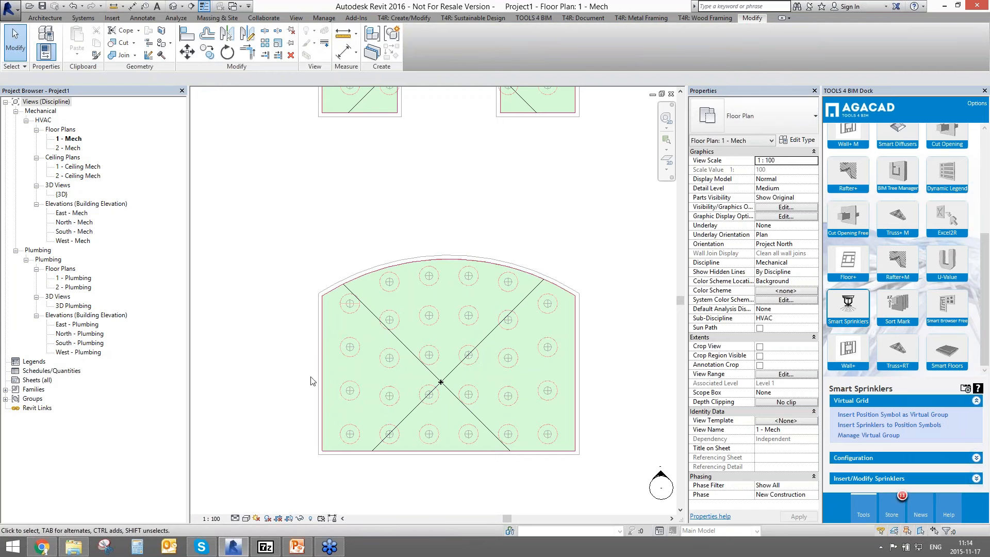
# Check the pendant position marks in the default 3D view, including a selected mark's properties, and return to the 1 - Mech floor plan
pyautogui.scroll(-4, 317, 350)
pyautogui.scroll(-3, 410, 332)
pyautogui.moveTo(409, 333); pyautogui.dragTo(378, 418, button='middle')
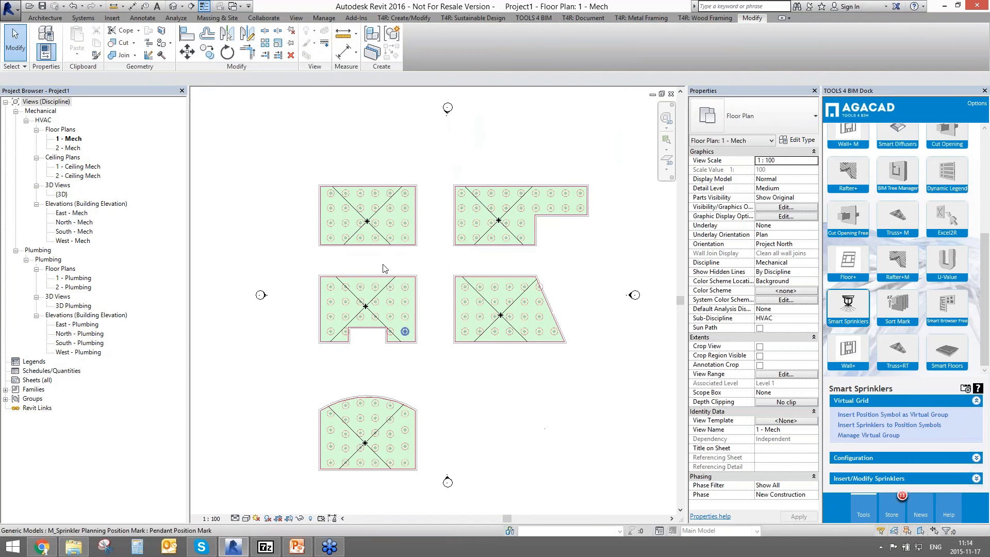
pyautogui.click(361, 193)
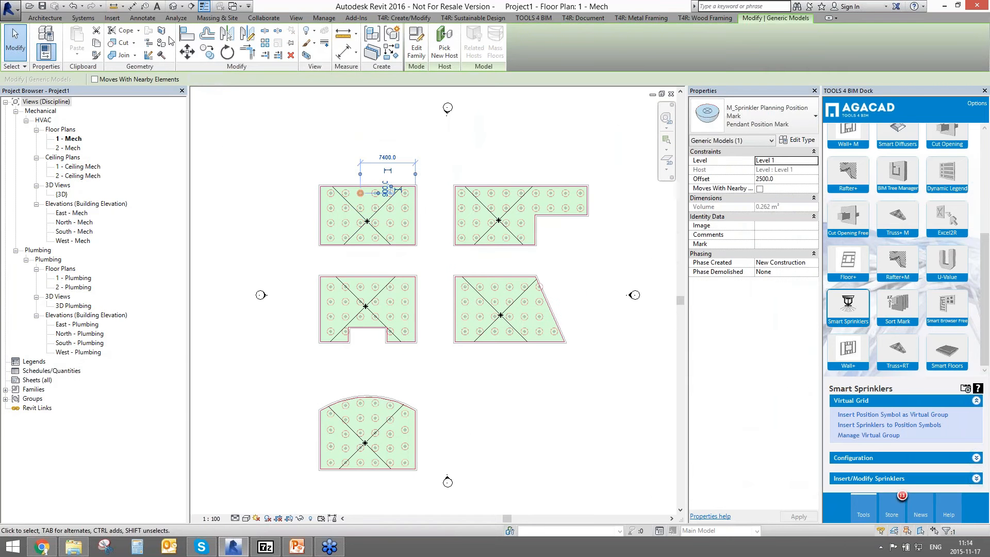
pyautogui.click(173, 6)
pyautogui.scroll(8, 467, 194)
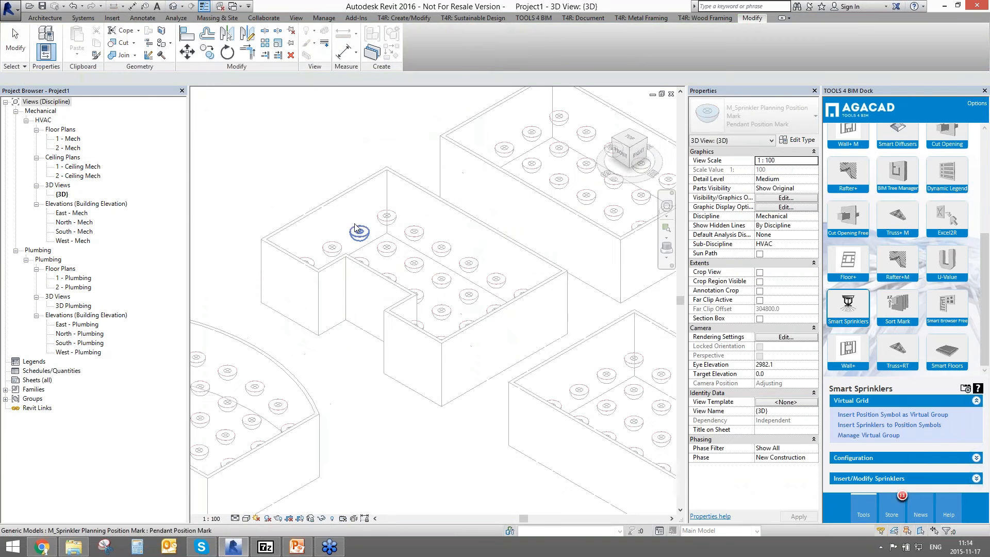
pyautogui.click(504, 184)
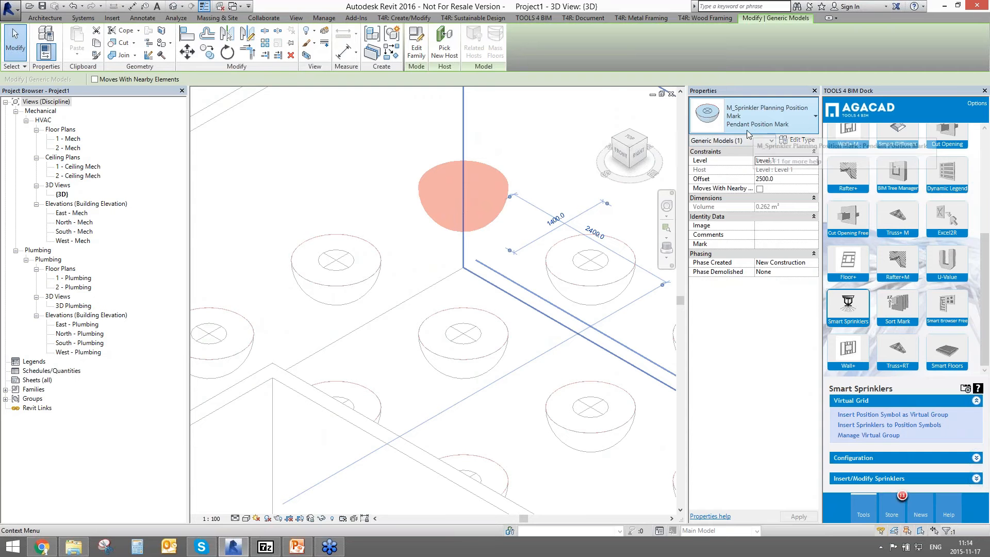
pyautogui.scroll(-3, 305, 421)
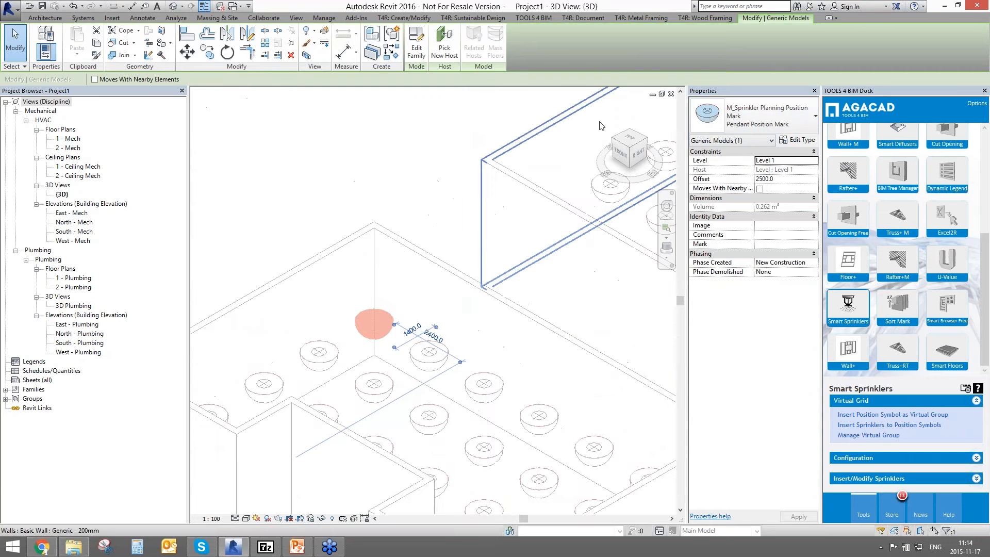
pyautogui.click(671, 94)
pyautogui.press('Escape')
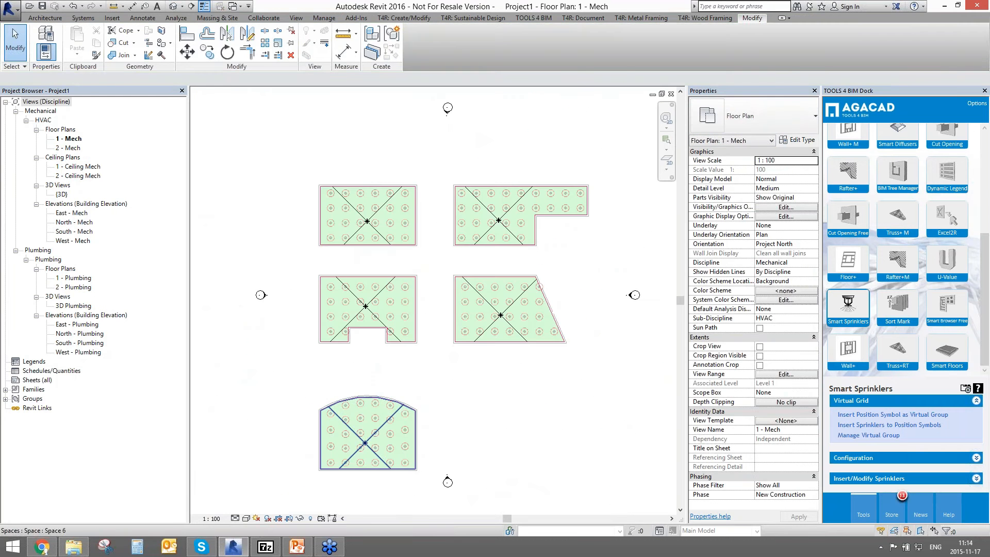
# Insert M_Sprinkler - Pendent 15 mm Pendent sprinklers at all position marks of the plain rectangular room
pyautogui.scroll(3, 340, 154)
pyautogui.scroll(2, 378, 190)
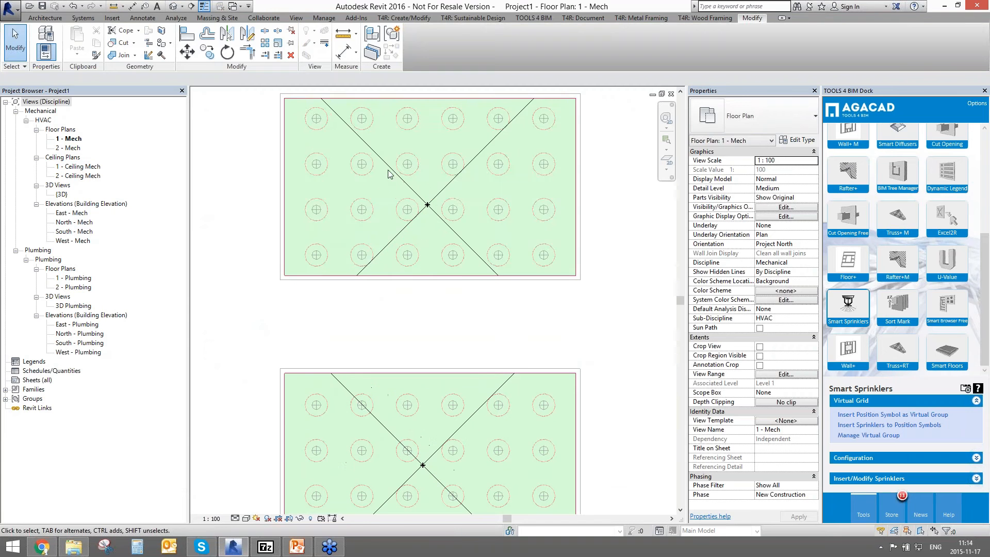
pyautogui.click(388, 170)
pyautogui.press('Escape')
pyautogui.click(317, 251)
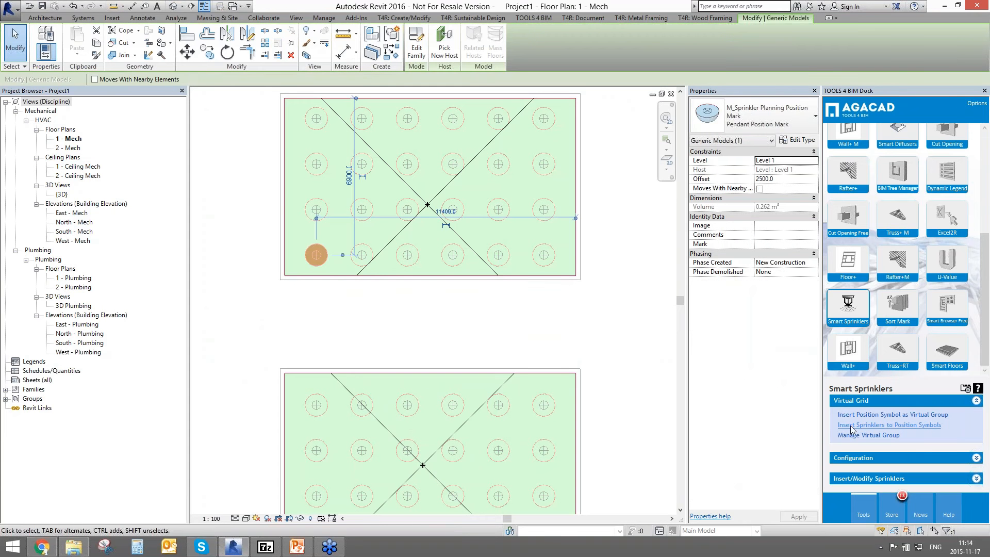
pyautogui.click(870, 425)
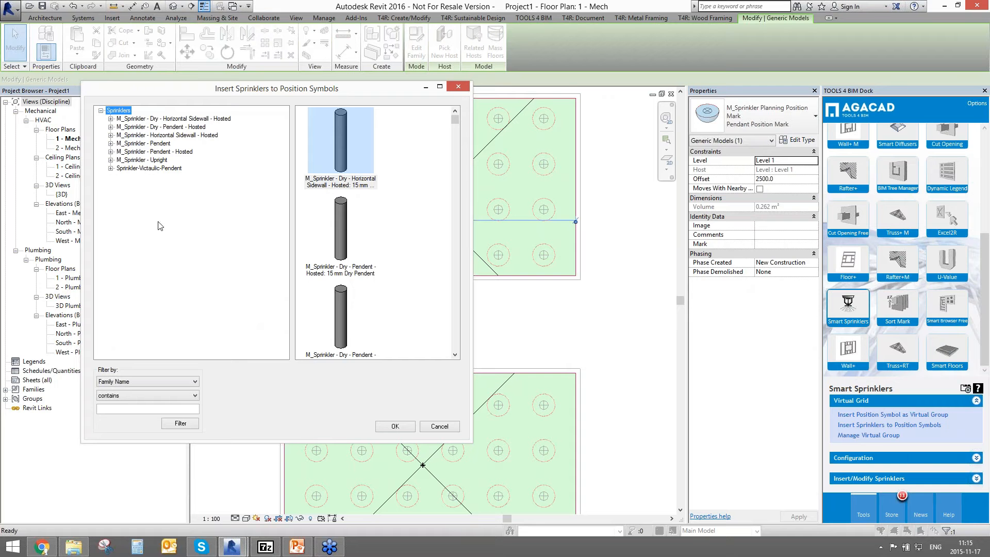
pyautogui.click(142, 144)
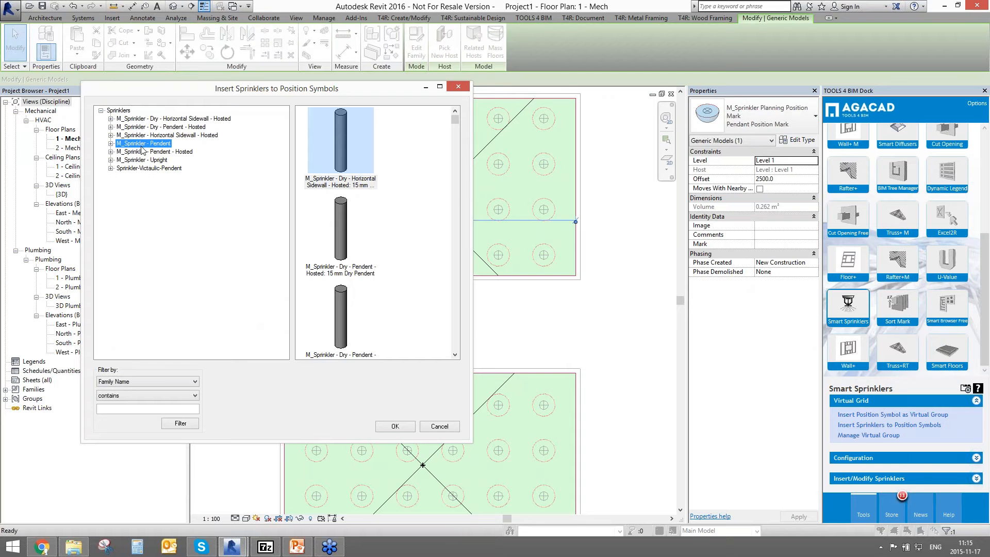
pyautogui.click(110, 143)
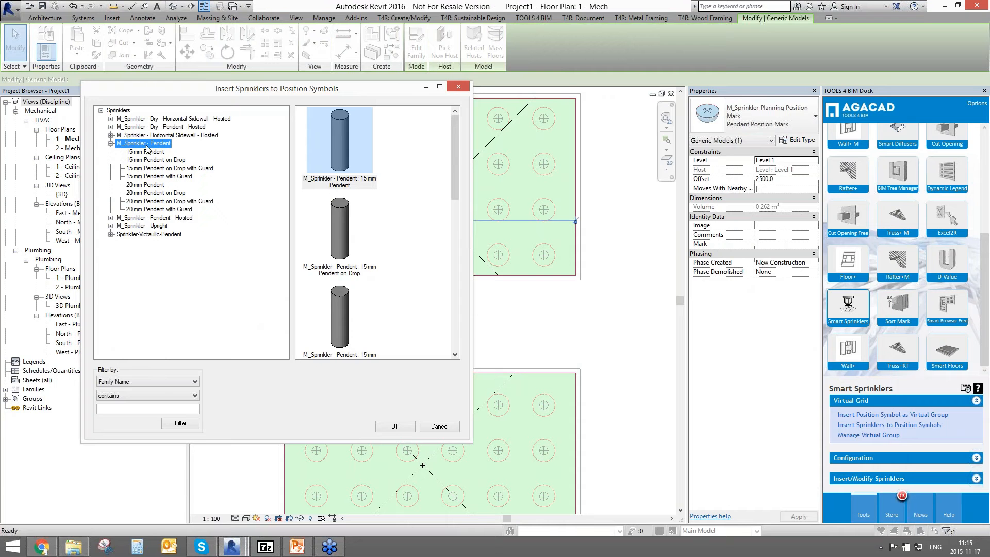
pyautogui.click(319, 163)
pyautogui.click(392, 431)
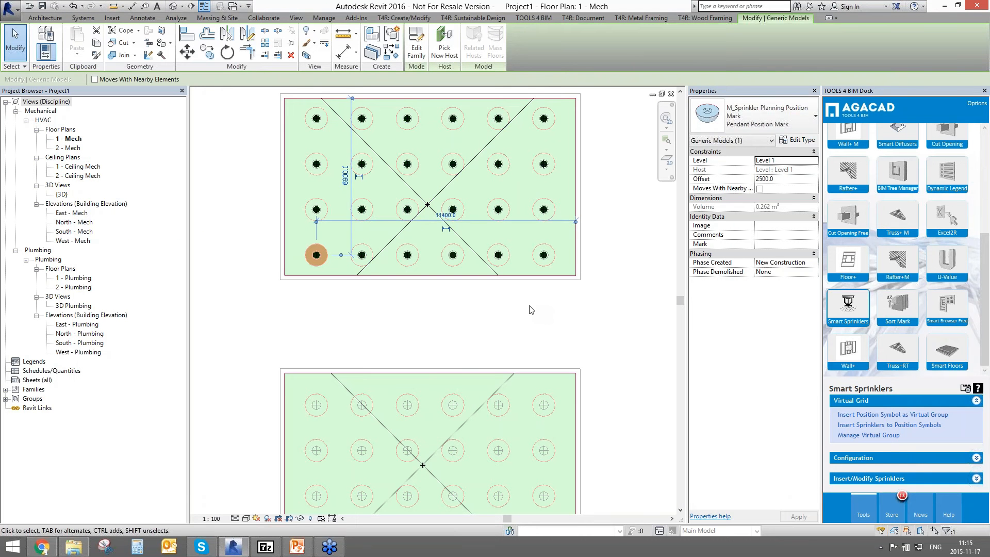
# Start a second virtual grid in the same rectangular room, based on its lower wall and using the Upright Position Mark symbol
pyautogui.click(482, 150)
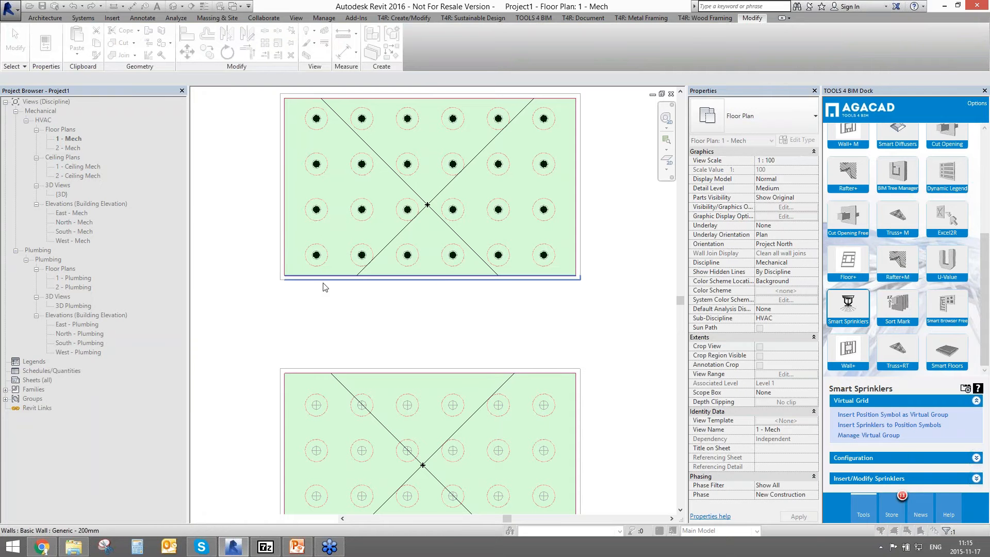
pyautogui.click(324, 287)
pyautogui.click(360, 171)
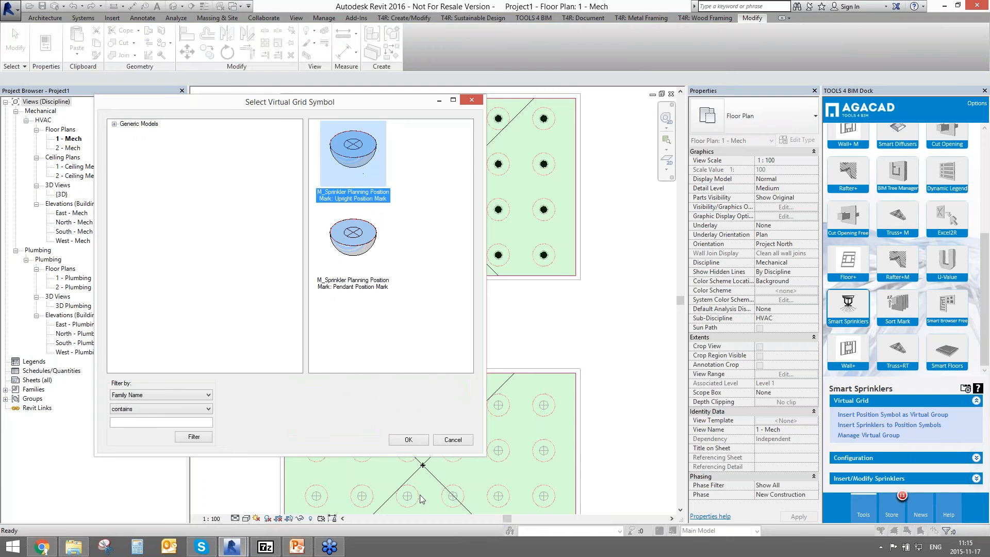
pyautogui.click(408, 440)
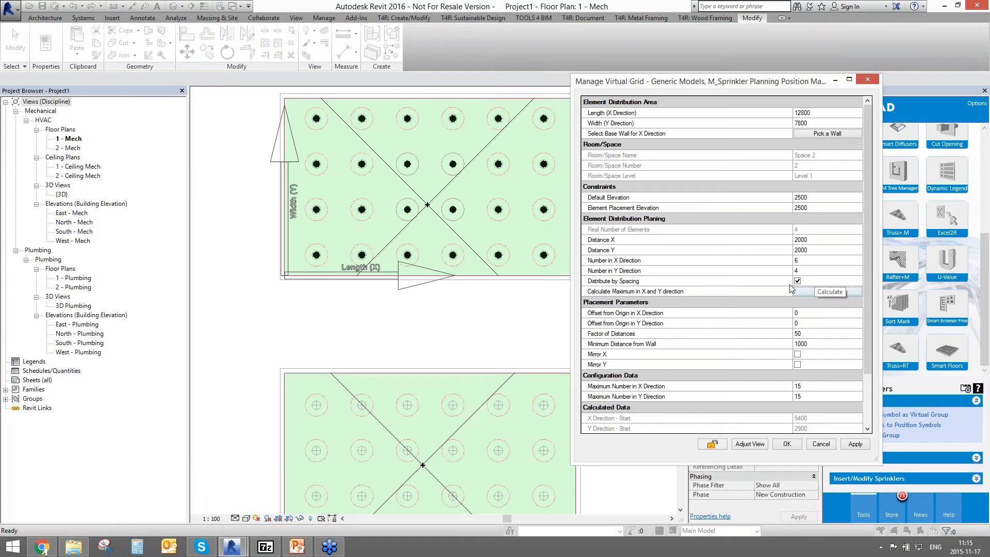
# Set the upright grid's offset from origin in the X direction to 100 and apply it
pyautogui.click(809, 317)
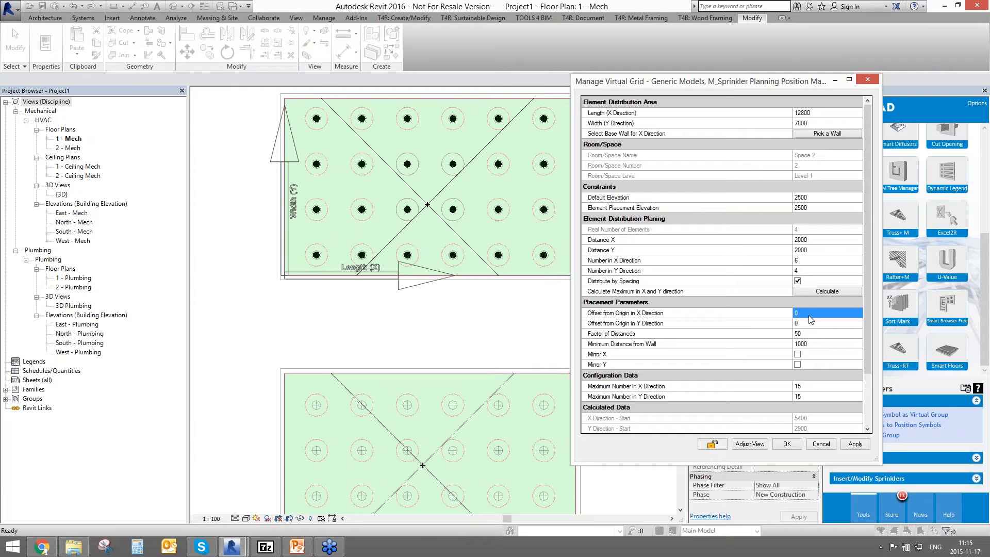
pyautogui.write('100')
pyautogui.press('Tab')
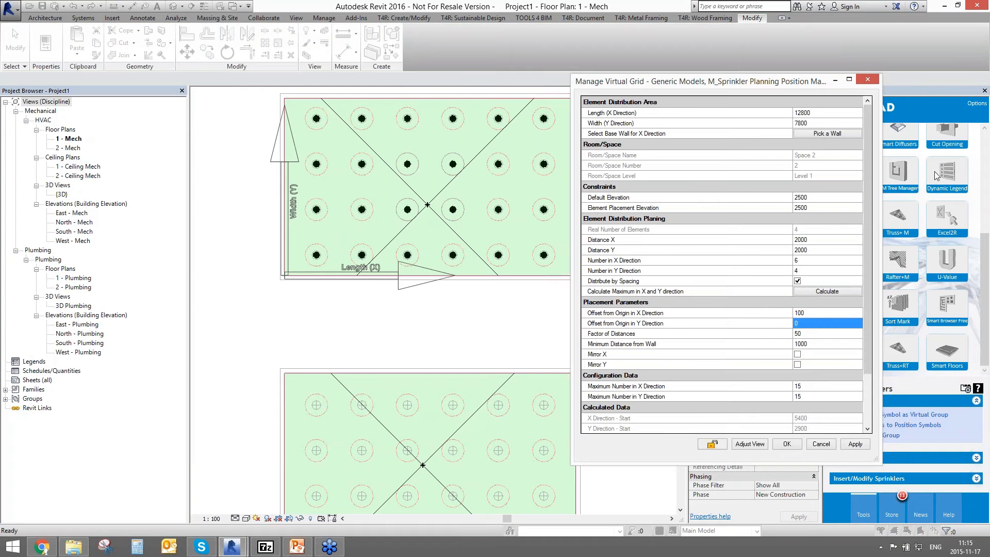
pyautogui.click(854, 444)
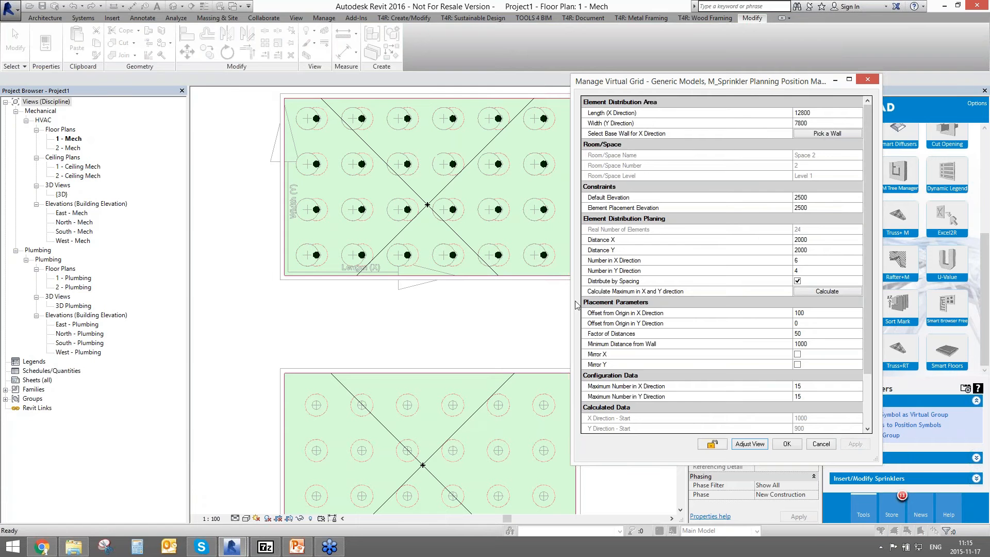
# Set the upright grid's default elevation and element placement elevation to 3500 and place the marks
pyautogui.click(819, 201)
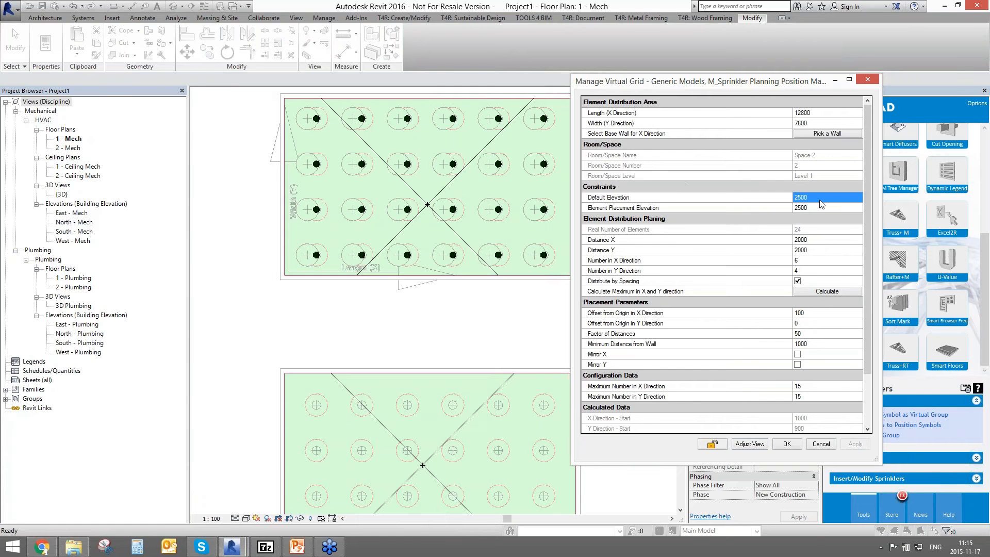
pyautogui.write('35')
pyautogui.press('Return')
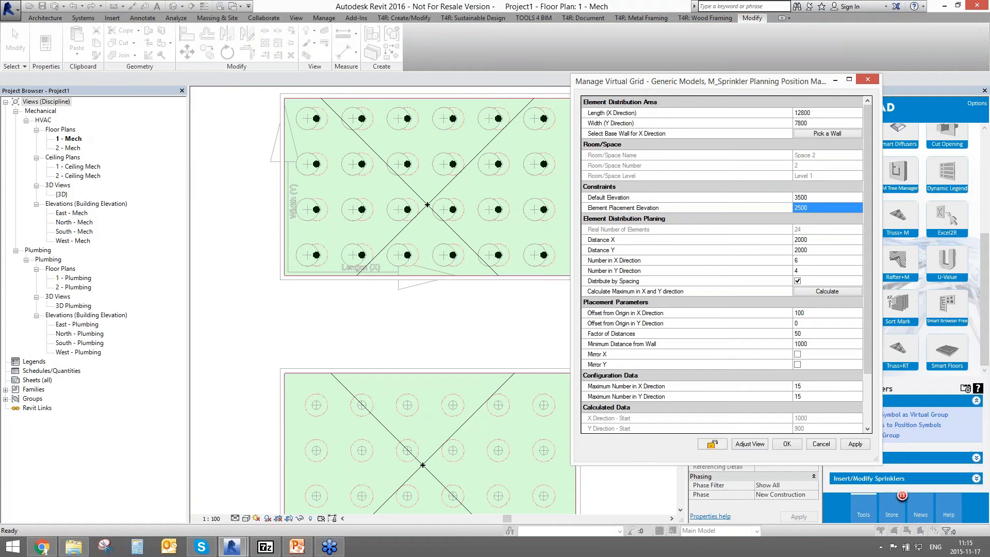
pyautogui.write('3')
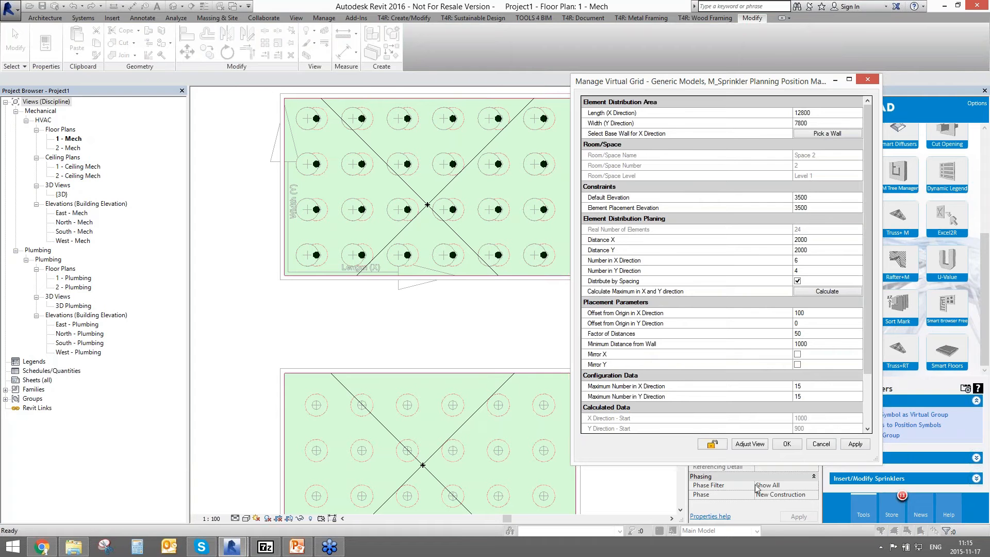
pyautogui.click(855, 444)
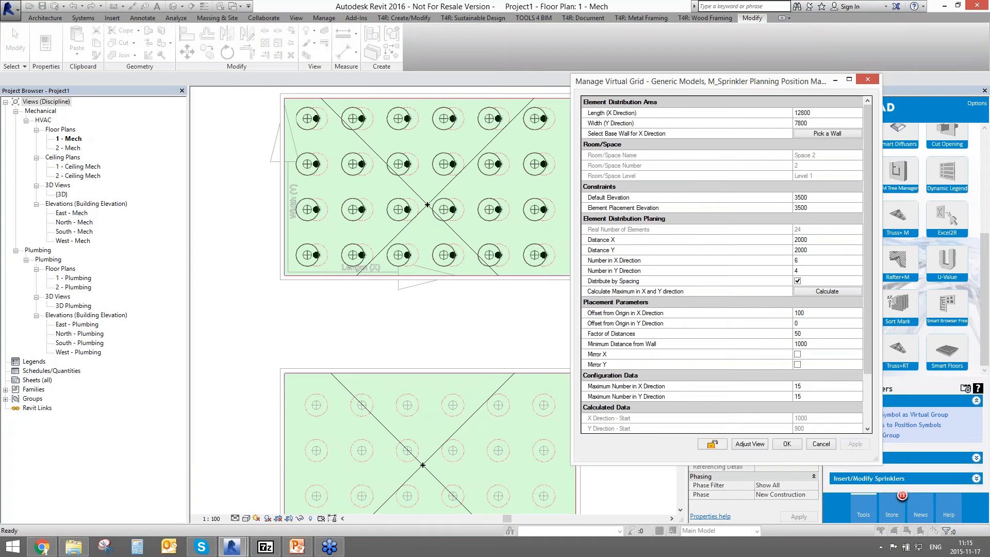
pyautogui.click(754, 444)
# Insert M_Sprinkler - Upright 15 mm Upright sprinklers at all upright position marks of the rectangular room
pyautogui.click(397, 119)
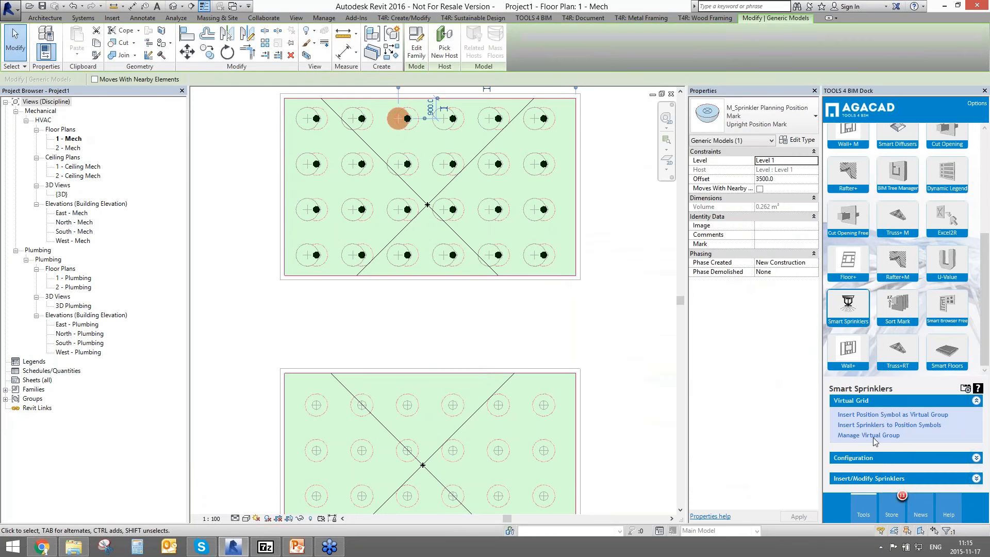
pyautogui.click(861, 425)
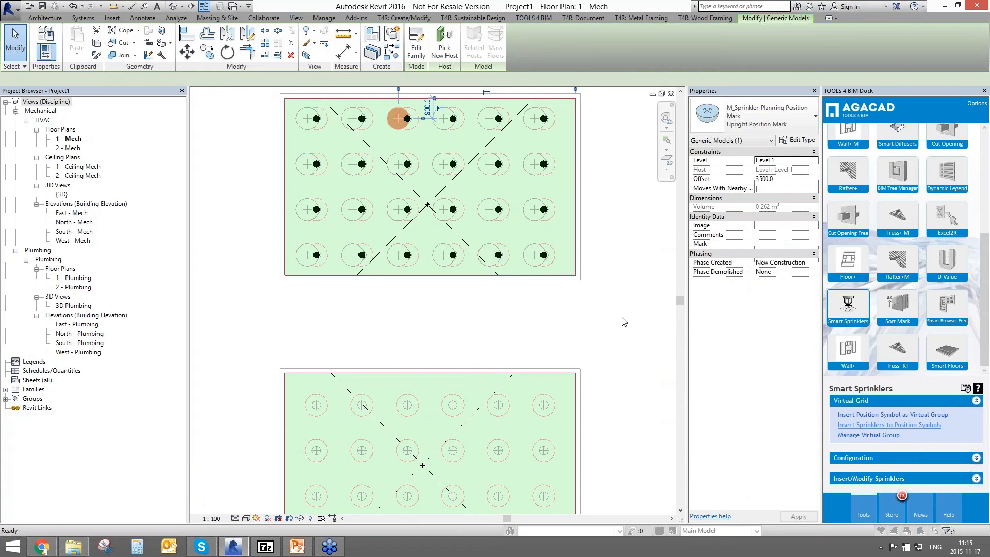
pyautogui.click(186, 200)
pyautogui.click(387, 188)
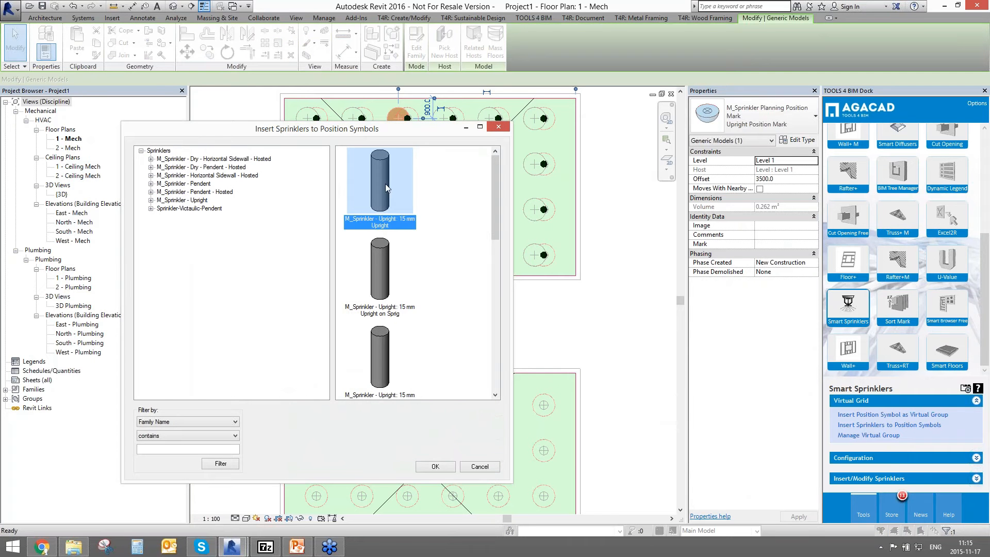
pyautogui.click(435, 466)
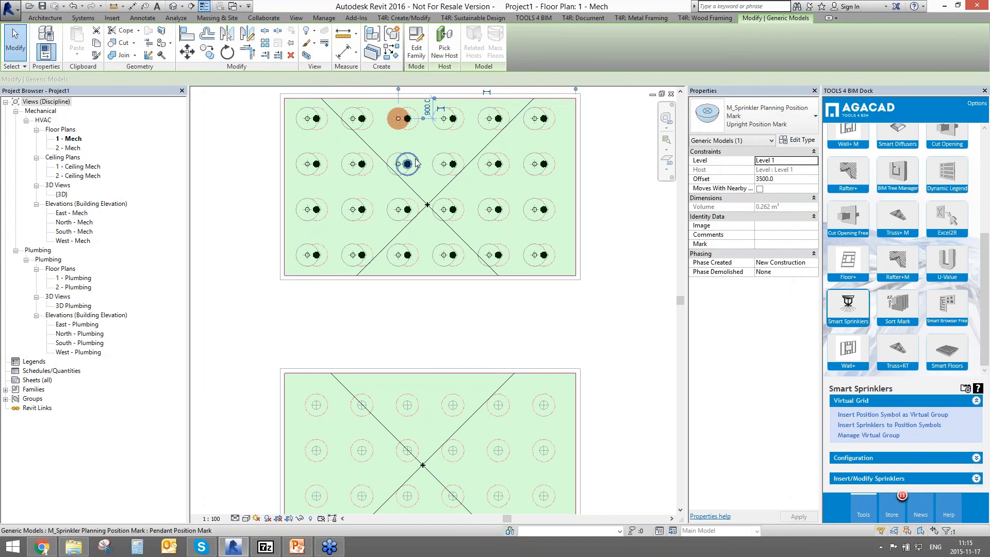
pyautogui.click(239, 206)
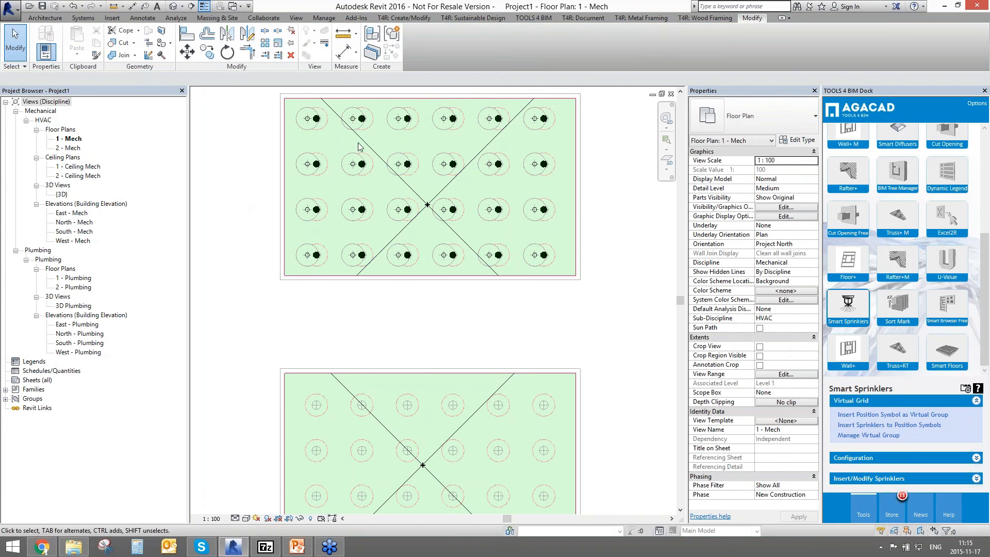
# Open the default 3D view and override the surface transparency of the Walls category so the walls are see-through
pyautogui.click(174, 7)
pyautogui.scroll(6, 423, 198)
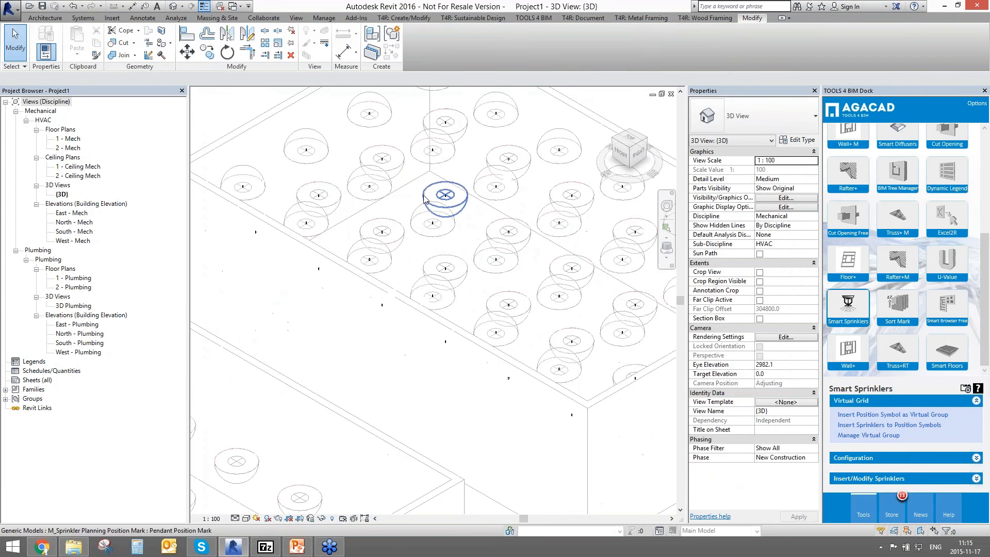
pyautogui.moveTo(424, 199); pyautogui.dragTo(552, 336, button='middle')
pyautogui.scroll(-2, 483, 316)
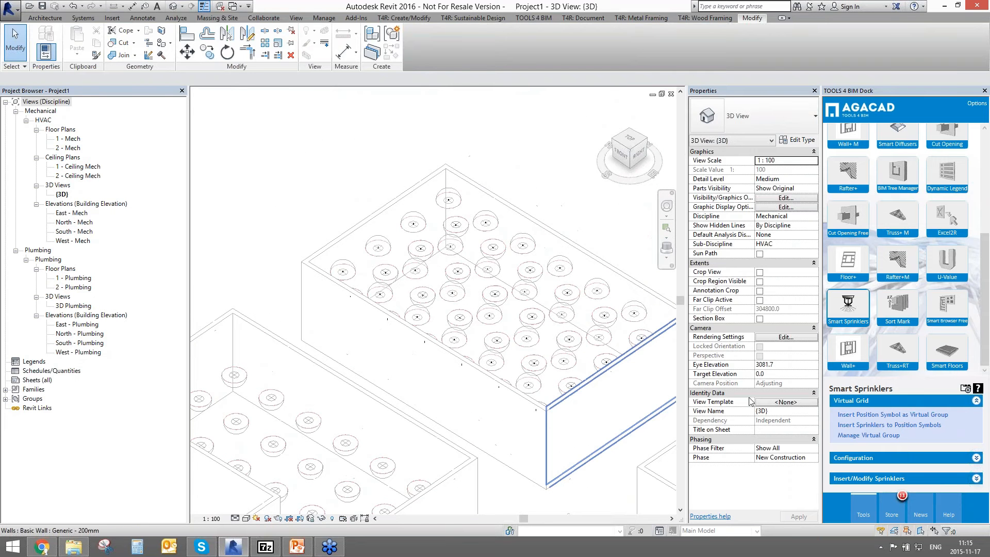
pyautogui.click(783, 198)
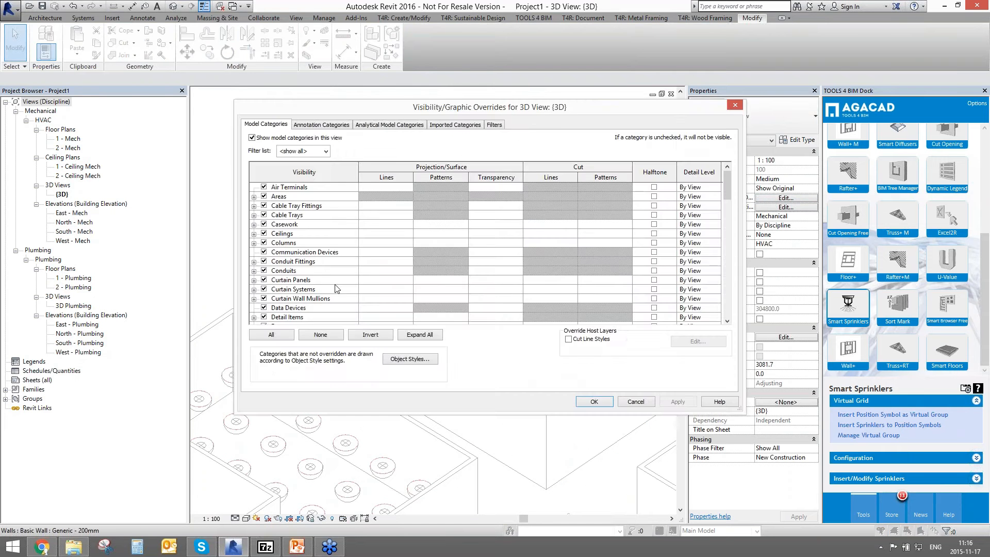
pyautogui.press('w')
pyautogui.scroll(-1, 337, 312)
pyautogui.click(502, 298)
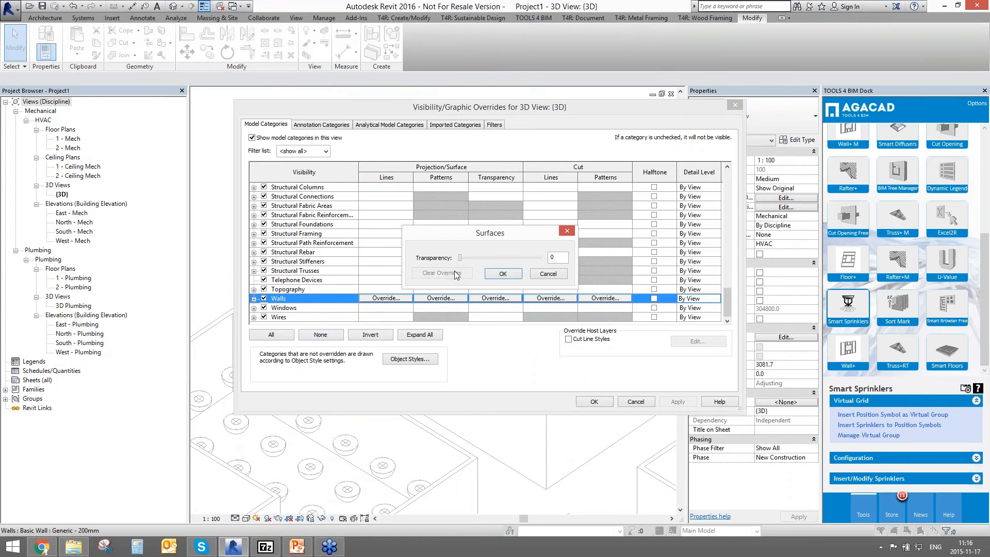
pyautogui.click(508, 274)
pyautogui.click(594, 401)
# Set the 3D view's detail level to Fine and change its visual style to show the inserted sprinklers more clearly
pyautogui.scroll(5, 447, 375)
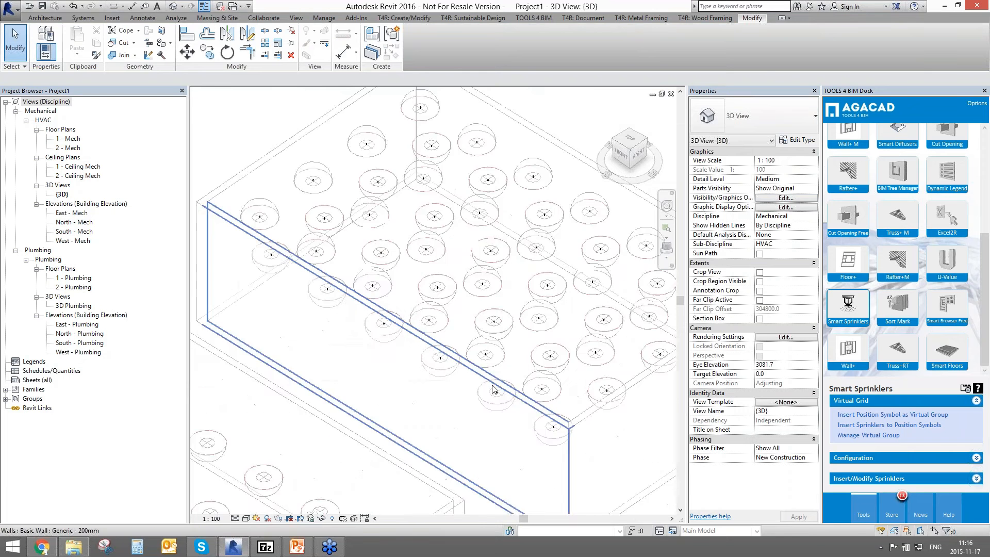
pyautogui.click(234, 518)
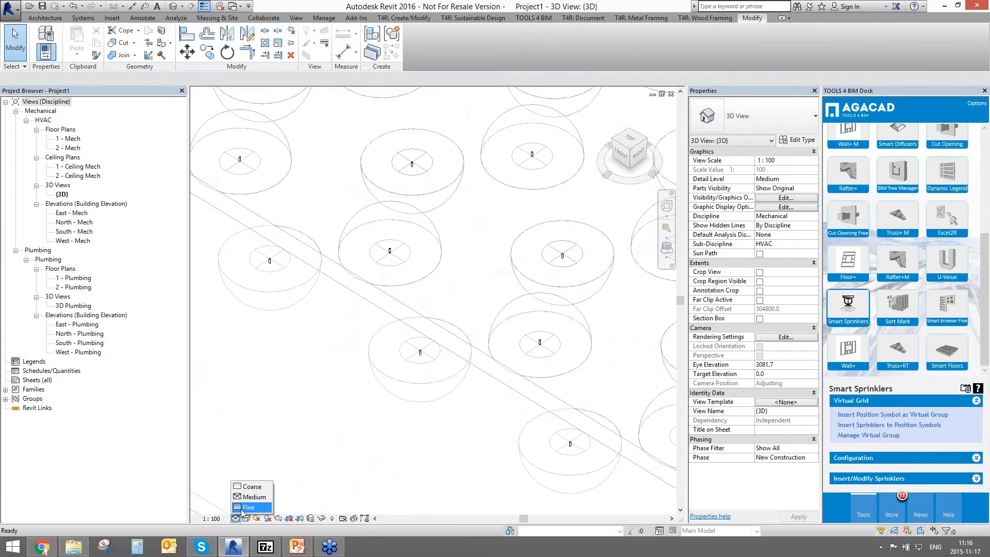
pyautogui.click(261, 506)
pyautogui.click(246, 518)
pyautogui.click(258, 476)
pyautogui.scroll(6, 461, 323)
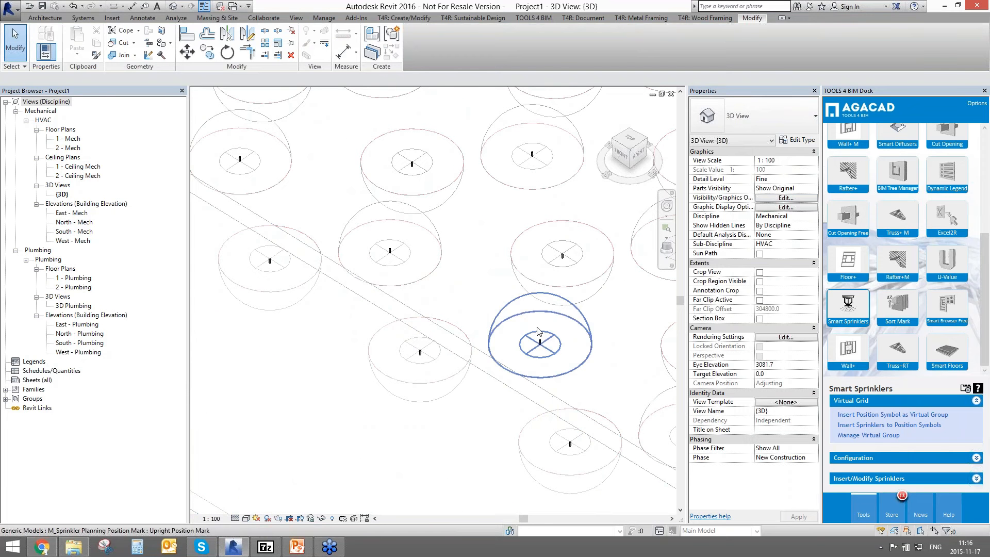
pyautogui.scroll(-8, 516, 449)
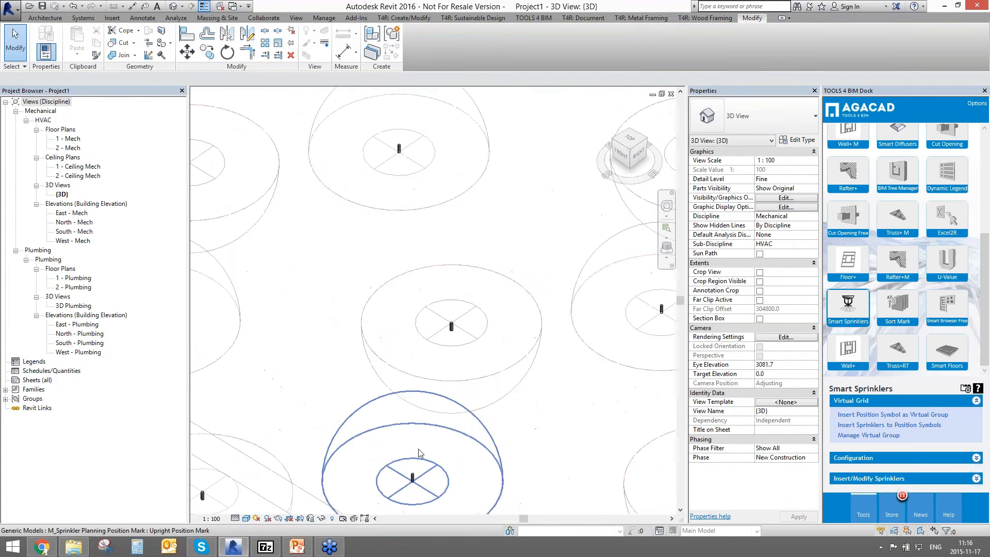
# Examine the inserted pendent and upright sprinklers in the 3D model, including their two heights as seen from the right side
pyautogui.scroll(-3, 546, 451)
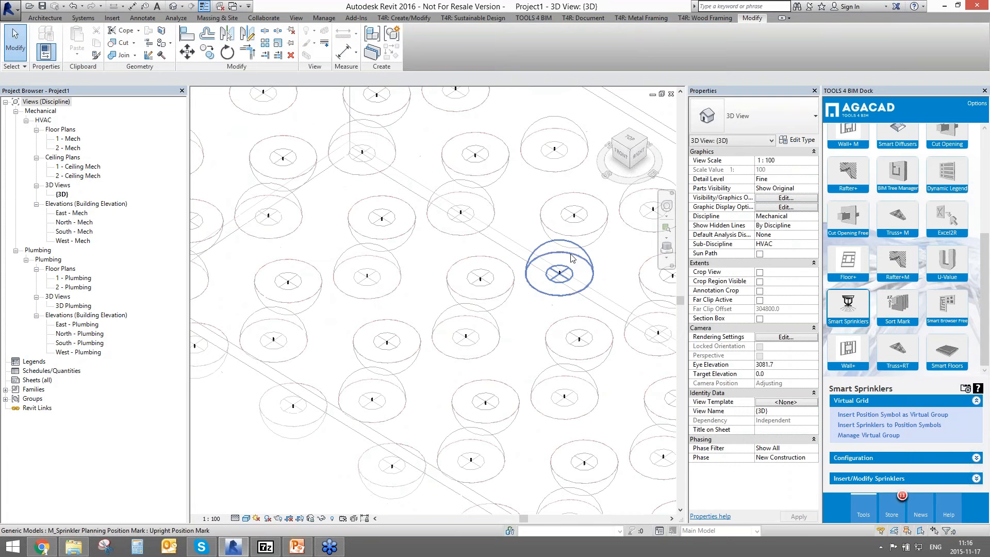
pyautogui.click(574, 214)
pyautogui.click(640, 153)
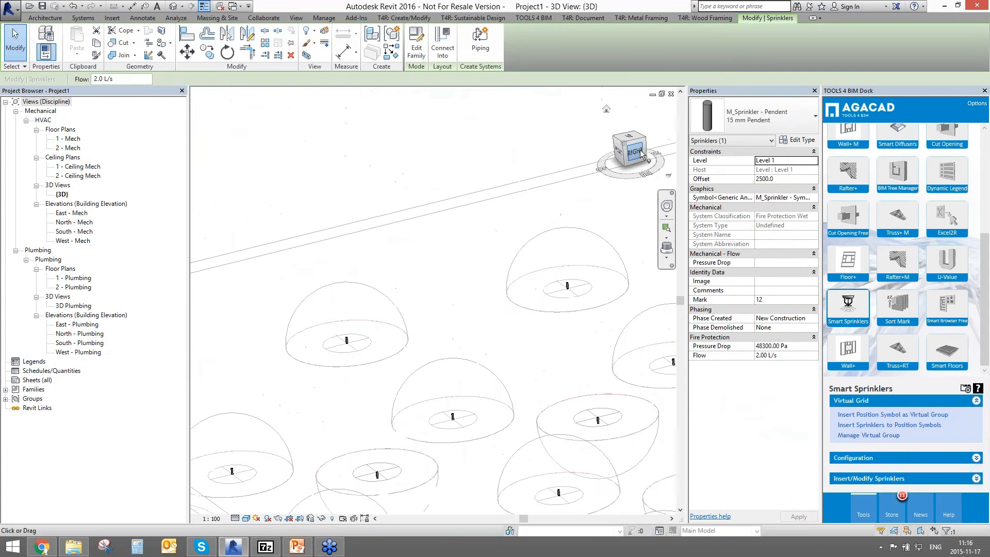
pyautogui.scroll(-10, 474, 347)
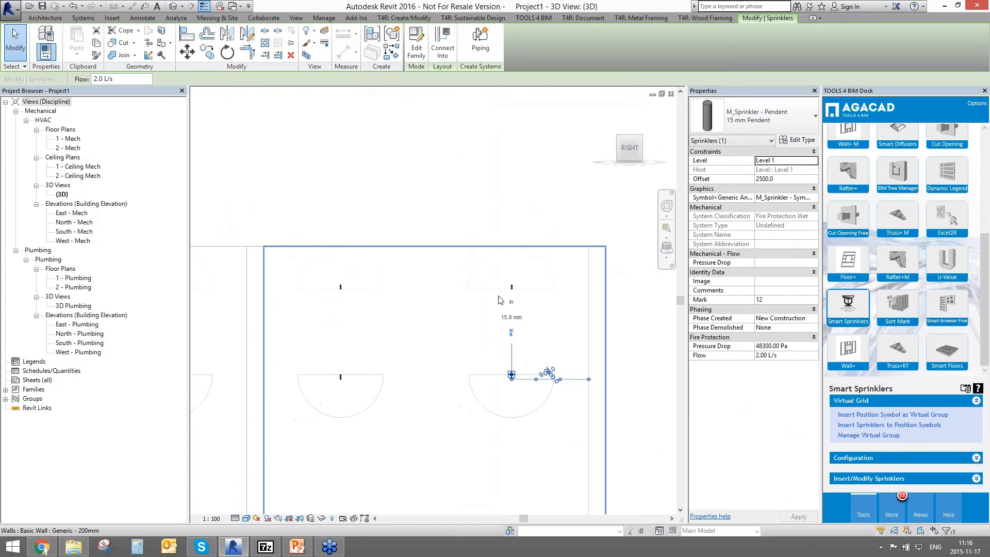
pyautogui.scroll(-3, 413, 396)
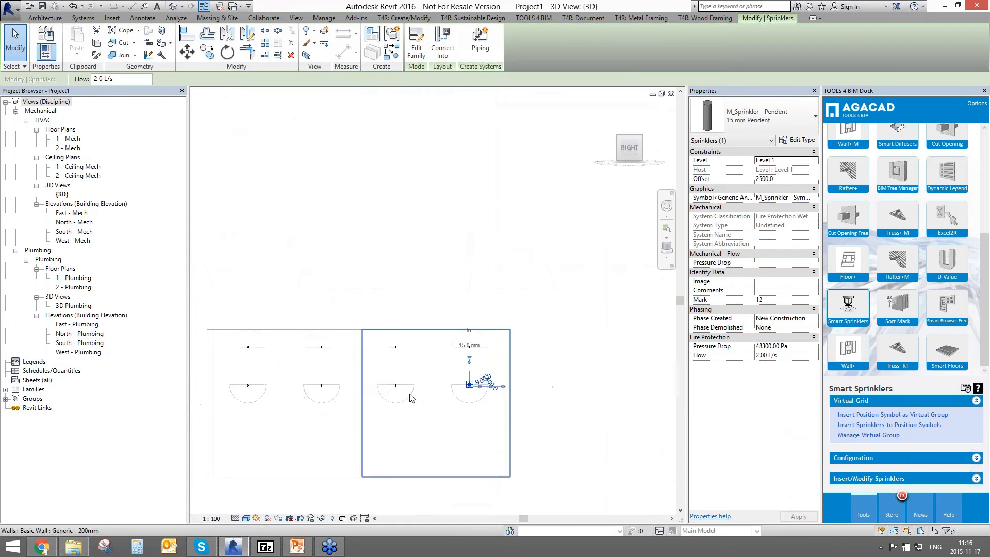
pyautogui.moveTo(411, 397); pyautogui.dragTo(567, 411, button='middle')
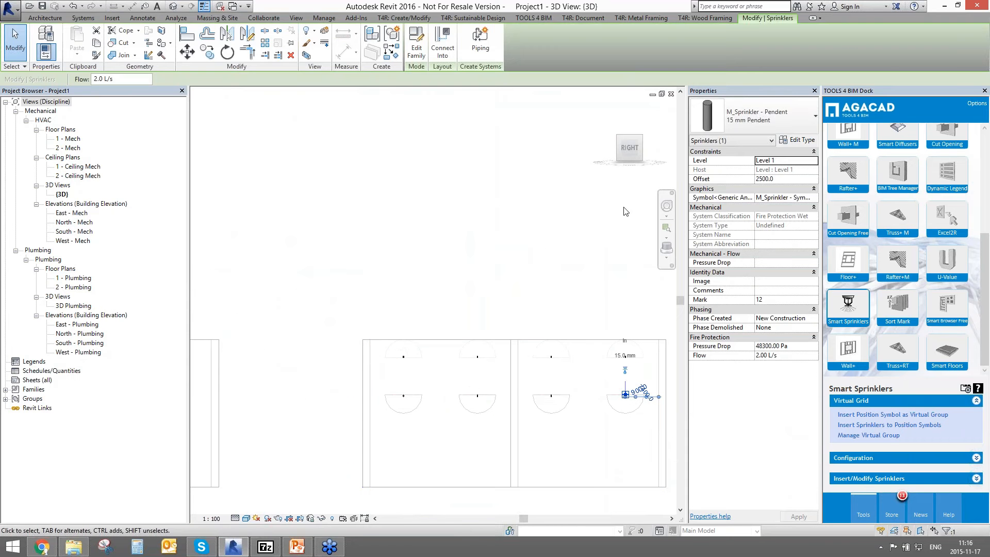
pyautogui.keyDown('shift'); pyautogui.moveTo(441, 280); pyautogui.dragTo(445, 423, button='middle'); pyautogui.keyUp('shift')
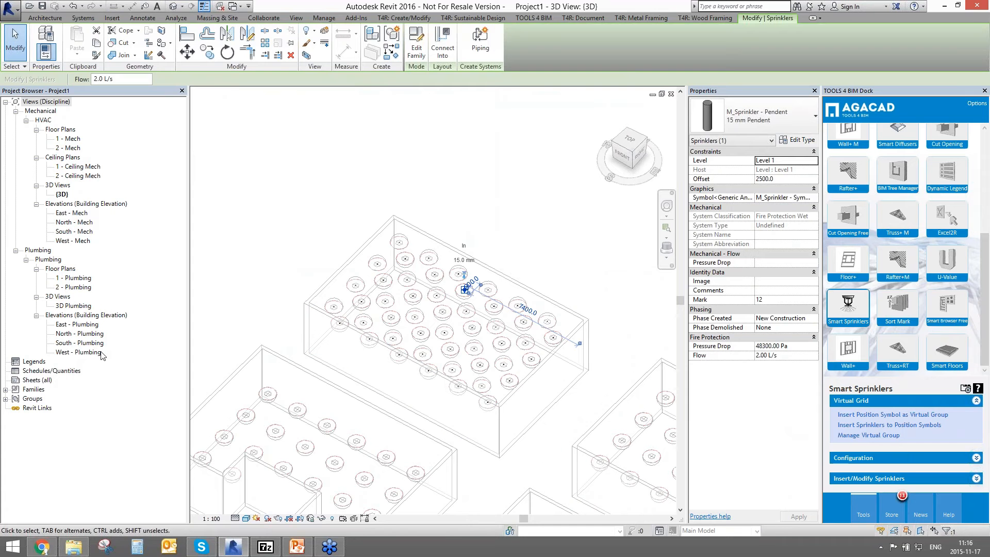
# Open the 1 - Mech floor plan and select only the sprinklers in the upper rectangular room, leaving out the space
pyautogui.doubleClick(78, 140)
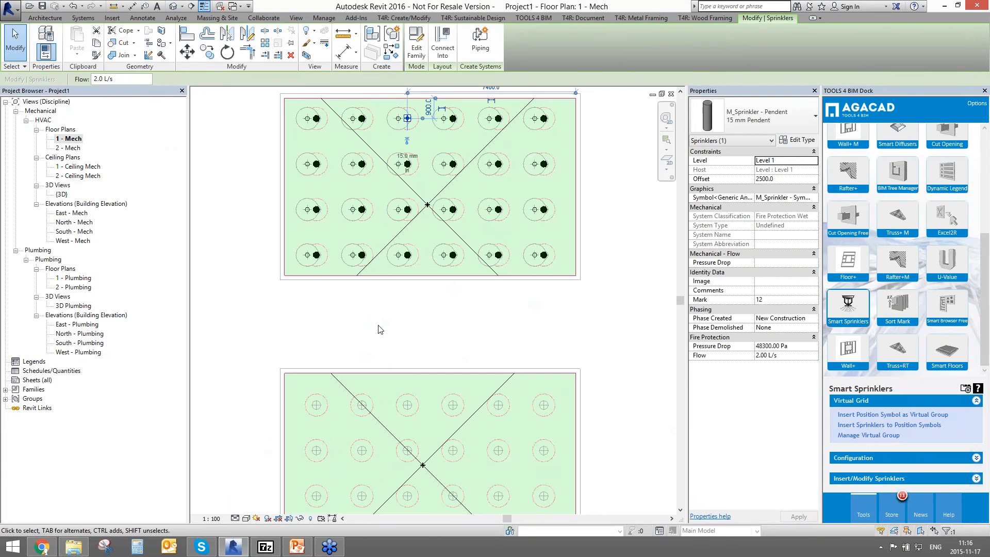
pyautogui.moveTo(365, 109); pyautogui.dragTo(368, 159, button='middle')
pyautogui.scroll(1, 368, 154)
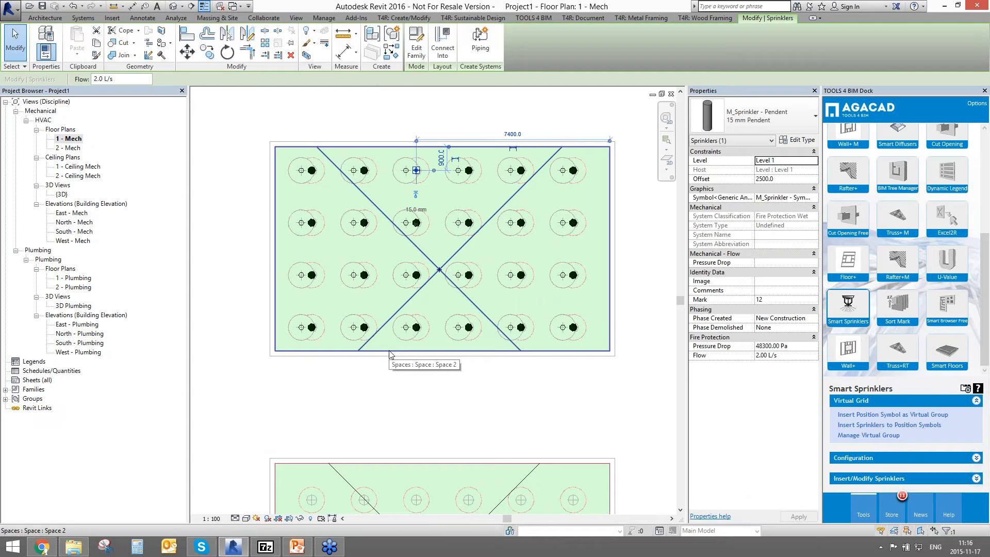
pyautogui.click(222, 195)
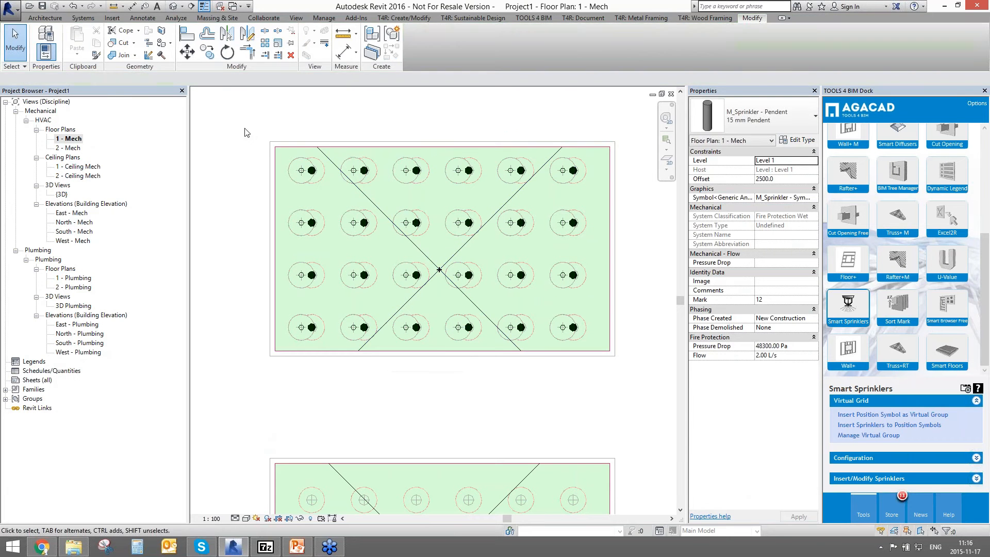
pyautogui.moveTo(625, 387); pyautogui.dragTo(266, 132)
pyautogui.click(416, 41)
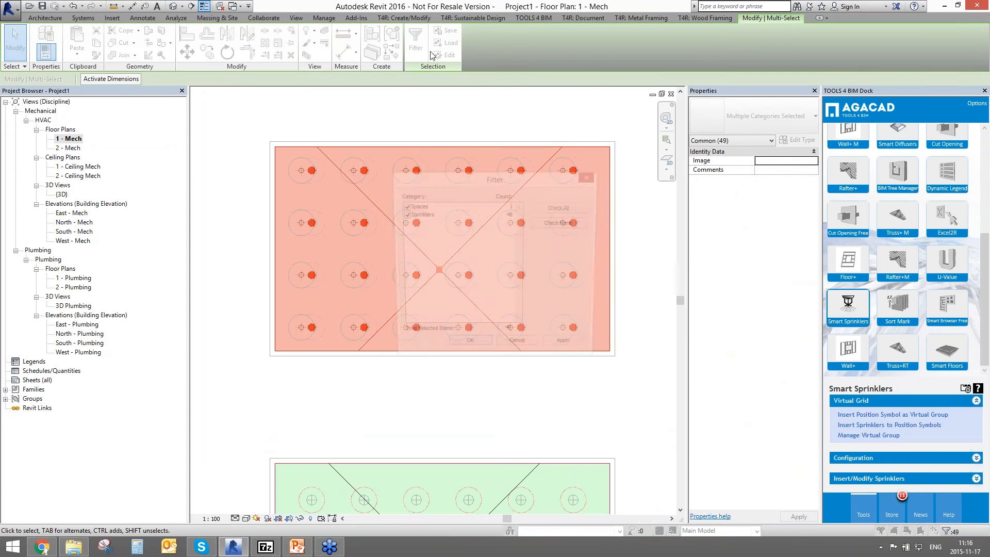
pyautogui.click(561, 222)
pyautogui.click(403, 214)
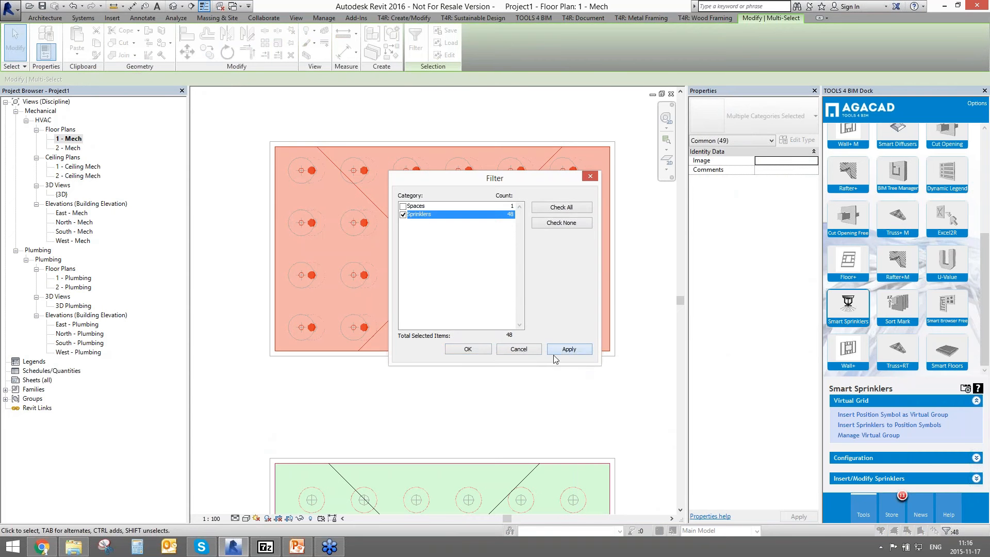
pyautogui.click(569, 349)
pyautogui.click(467, 349)
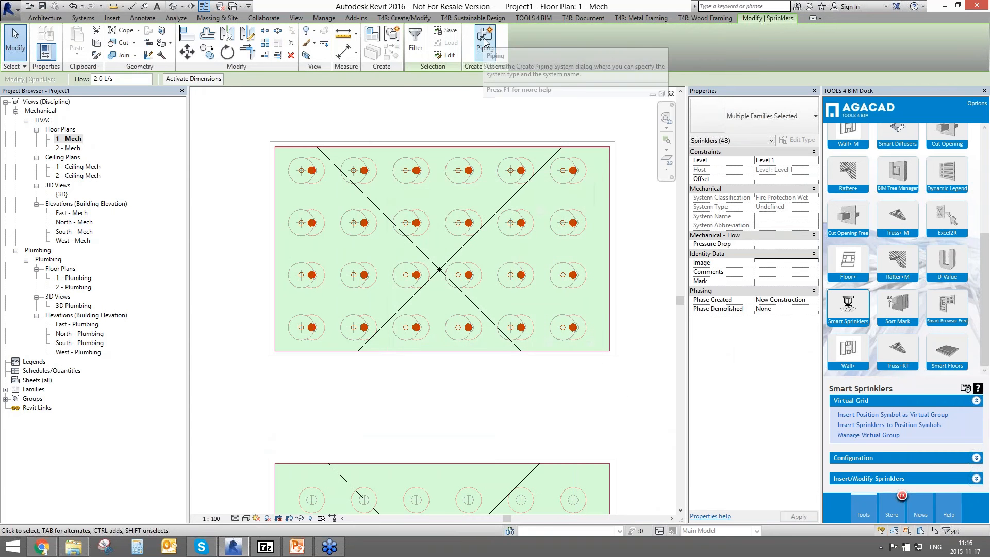
# Create a Fire Protection Wet piping system from the selected sprinklers and name it Wet 1
pyautogui.click(485, 37)
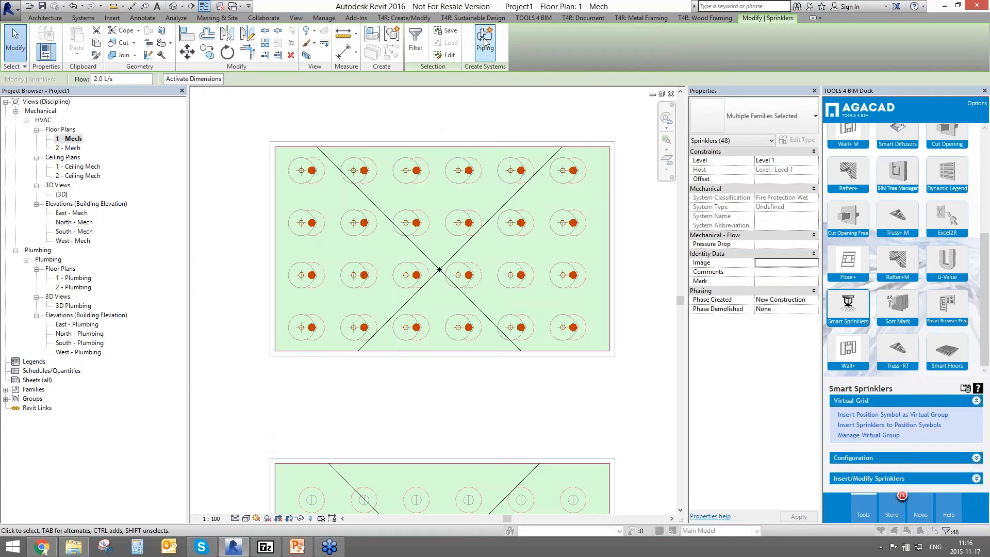
pyautogui.click(546, 140)
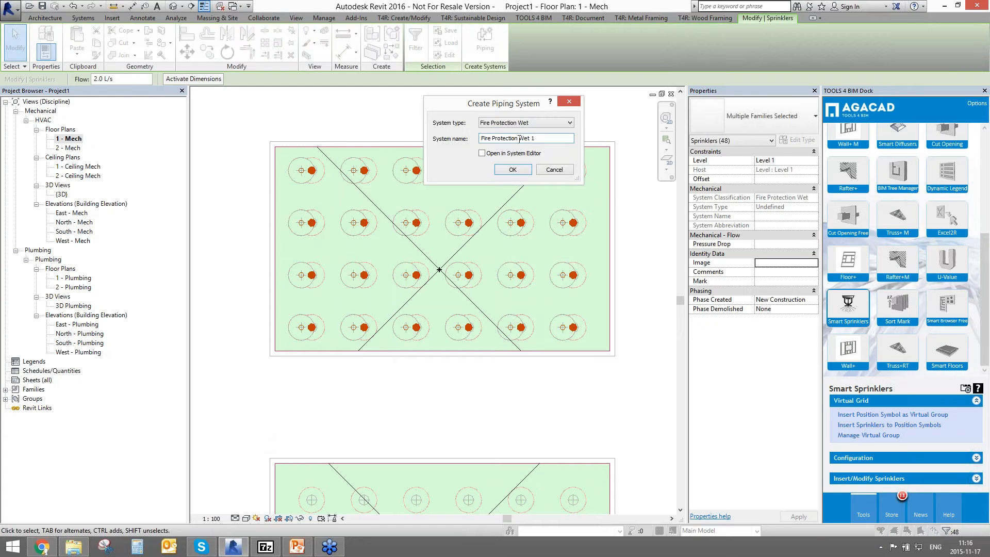
pyautogui.moveTo(519, 138); pyautogui.dragTo(386, 132)
pyautogui.press('BackSpace')
pyautogui.click(512, 170)
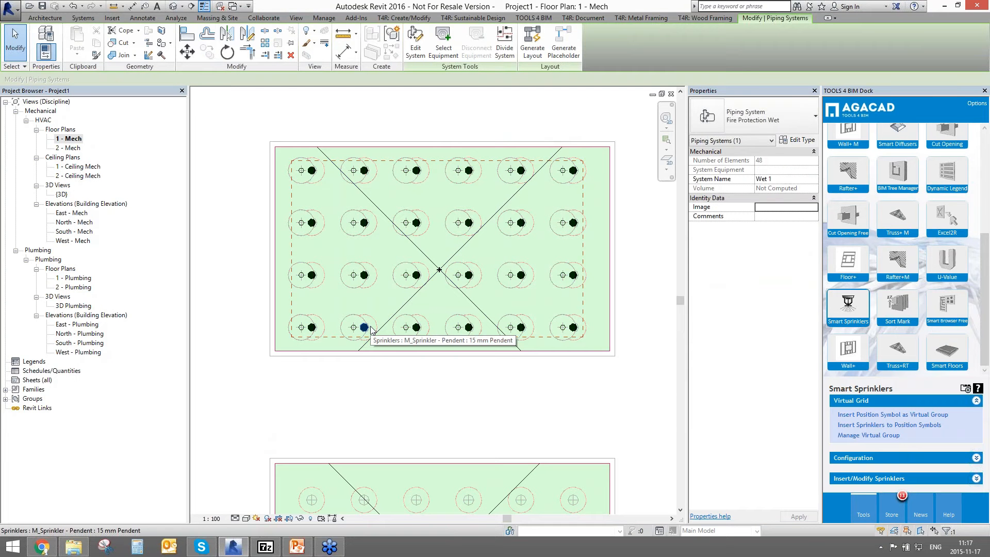
pyautogui.click(790, 179)
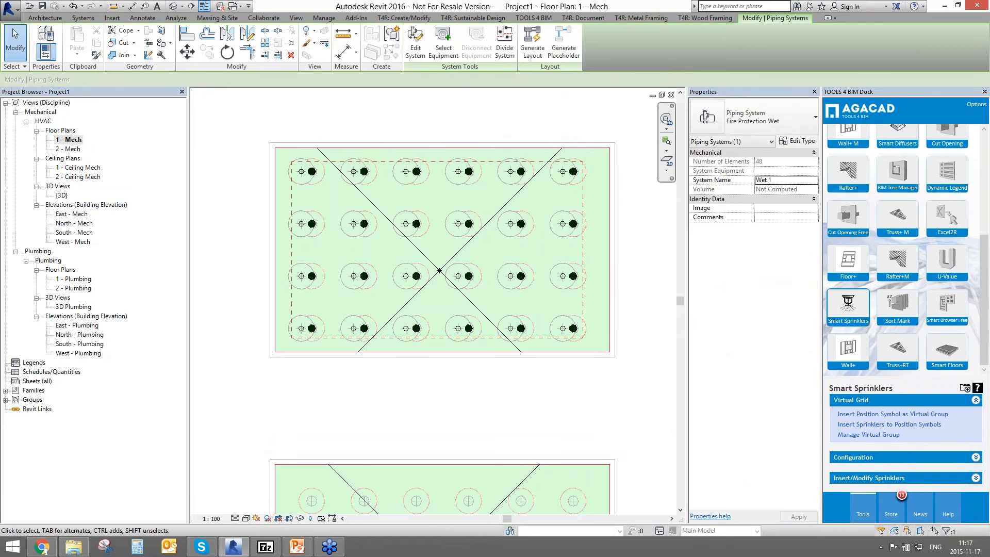
pyautogui.click(505, 120)
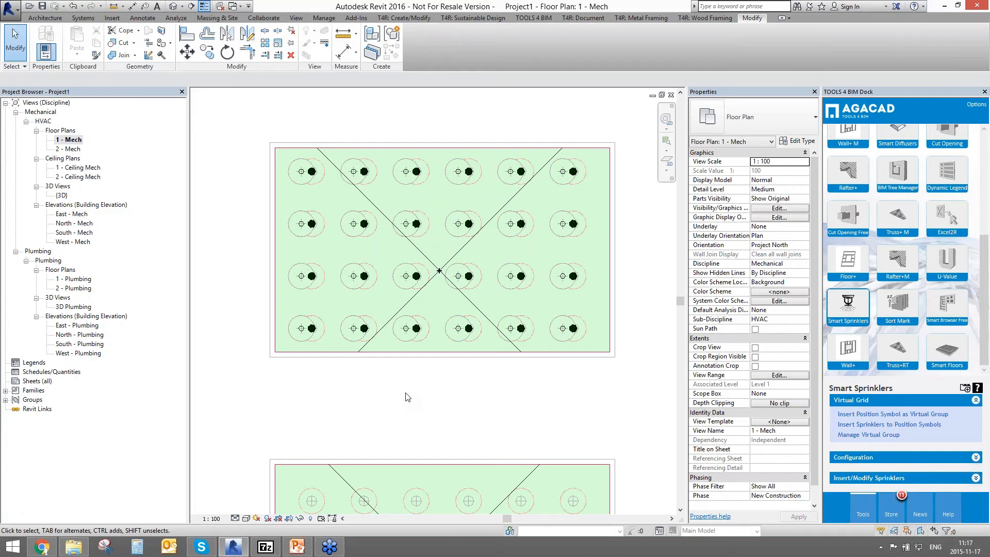
# Try to draw a 150 mm diameter vertical pipe about 9400 mm long beside the room's left wall at offset 2750
pyautogui.press('p')
pyautogui.press('i')
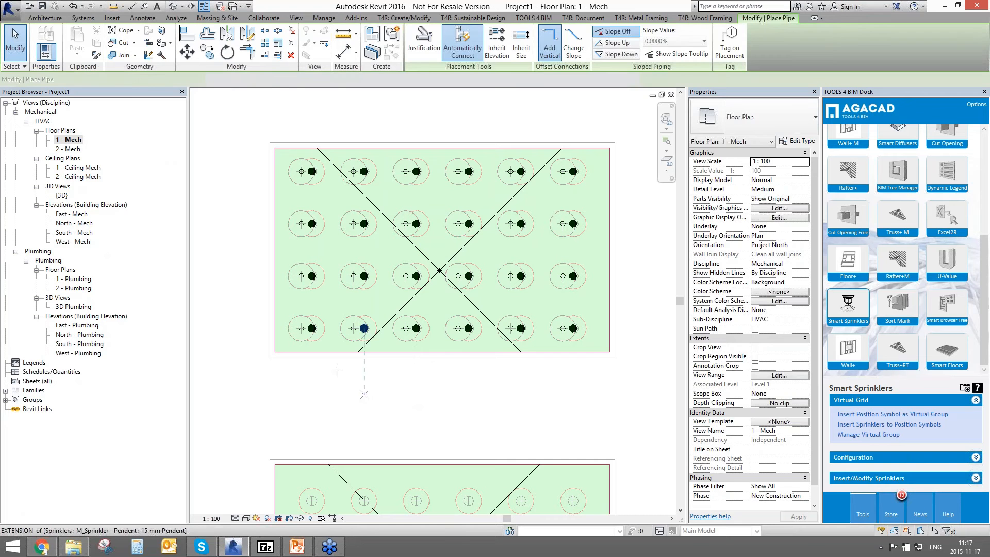
pyautogui.click(282, 130)
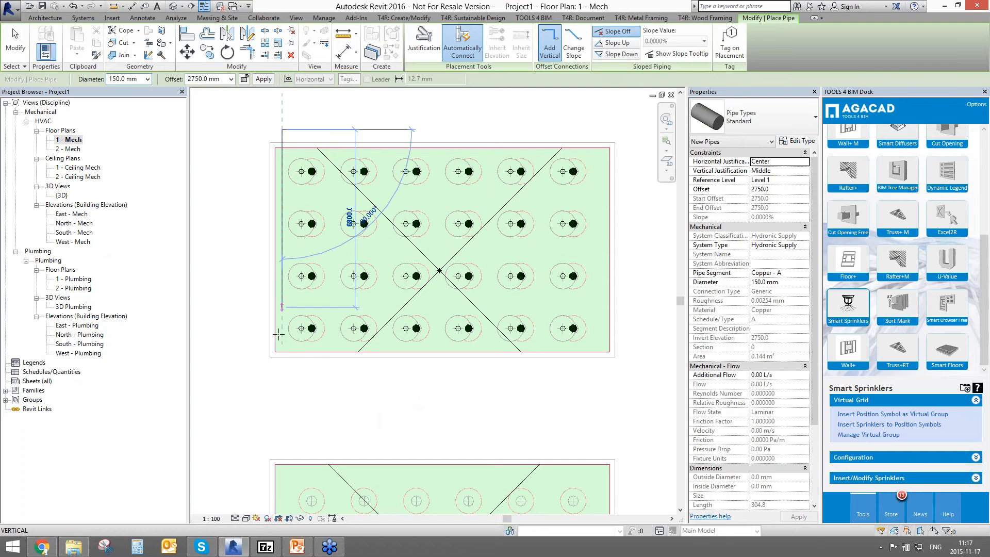
pyautogui.click(278, 376)
pyautogui.press('Escape')
pyautogui.press('Escape')
pyautogui.click(283, 278)
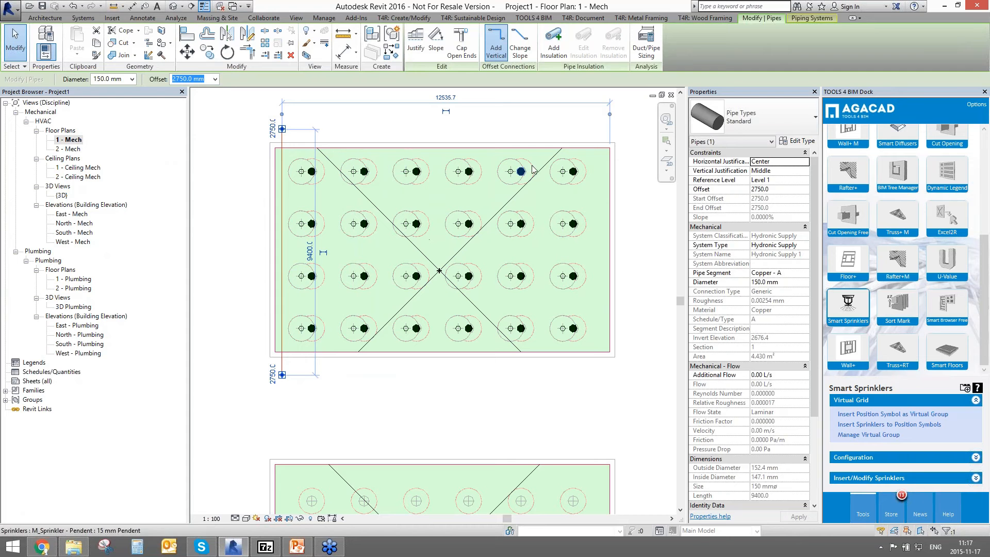
pyautogui.press('Escape')
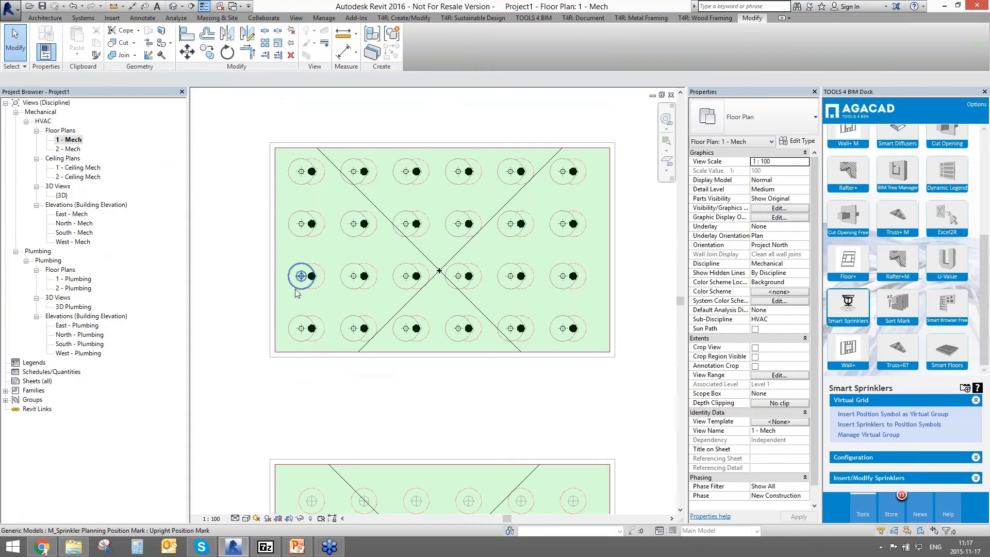
# Draw a 150 mm horizontal pipe at offset 2750 between the two lower sprinkler rows and set the plan's detail level to Fine
pyautogui.press('p')
pyautogui.press('i')
pyautogui.click(255, 301)
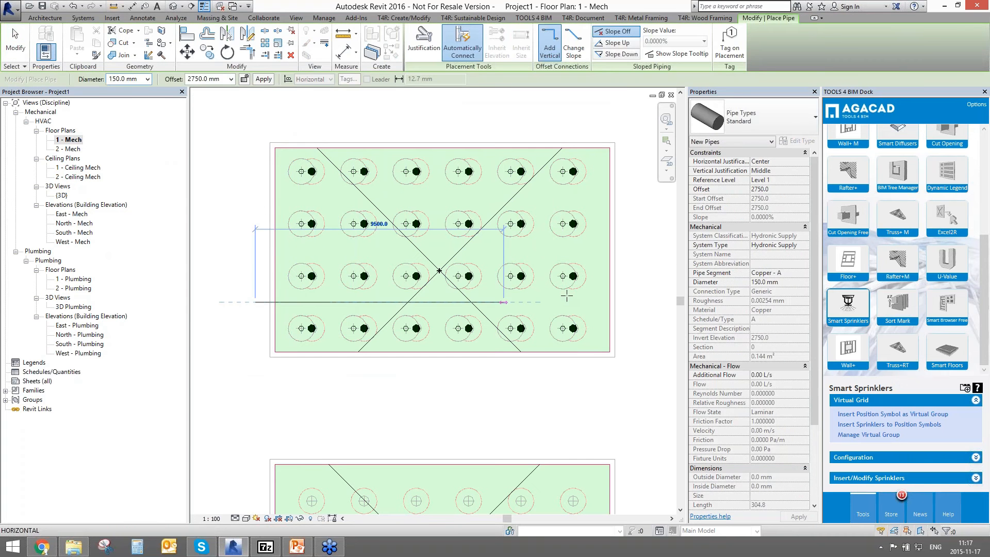
pyautogui.click(636, 302)
pyautogui.press('Escape')
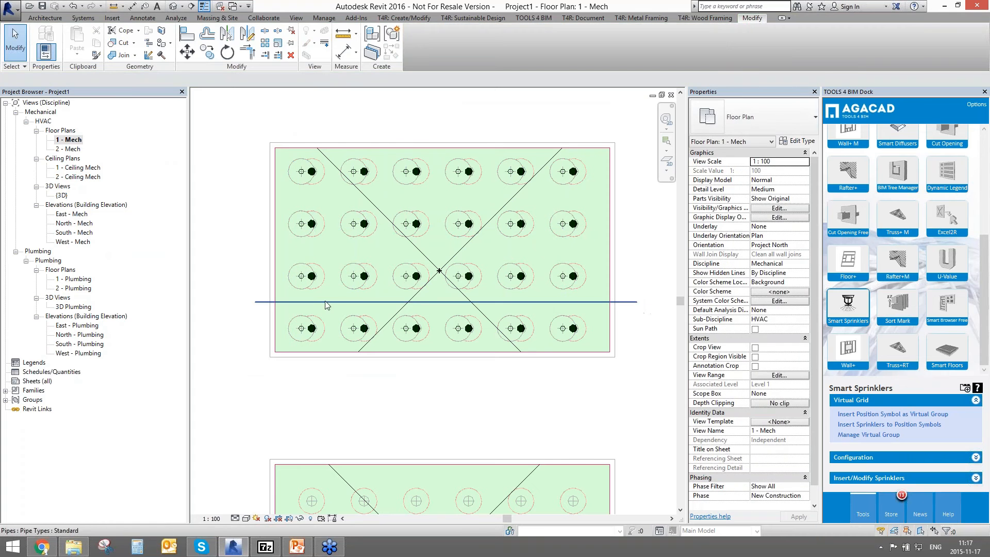
pyautogui.click(235, 518)
pyautogui.click(250, 509)
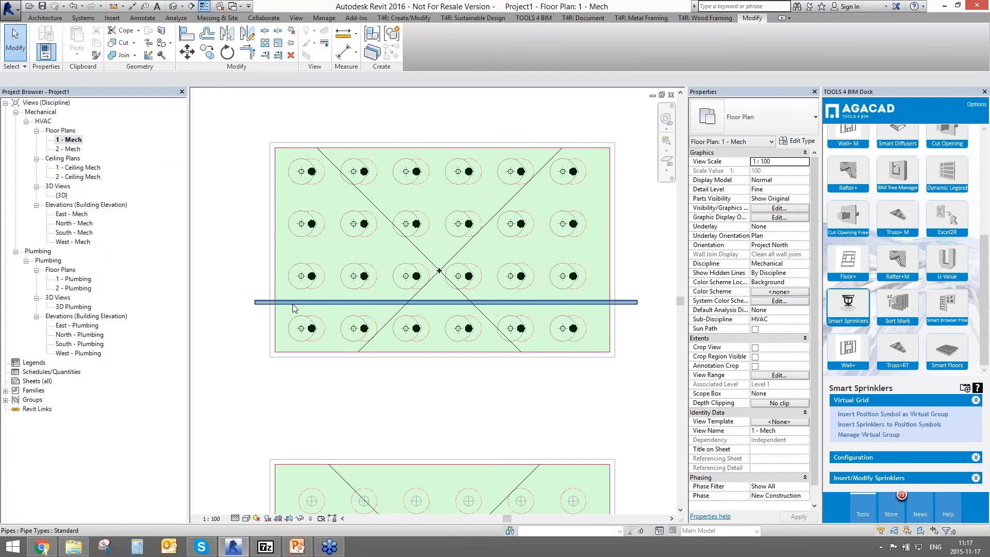
# Make two duplicates of the Standard pipe type in the project's pipe families
pyautogui.click(5, 391)
pyautogui.click(32, 390)
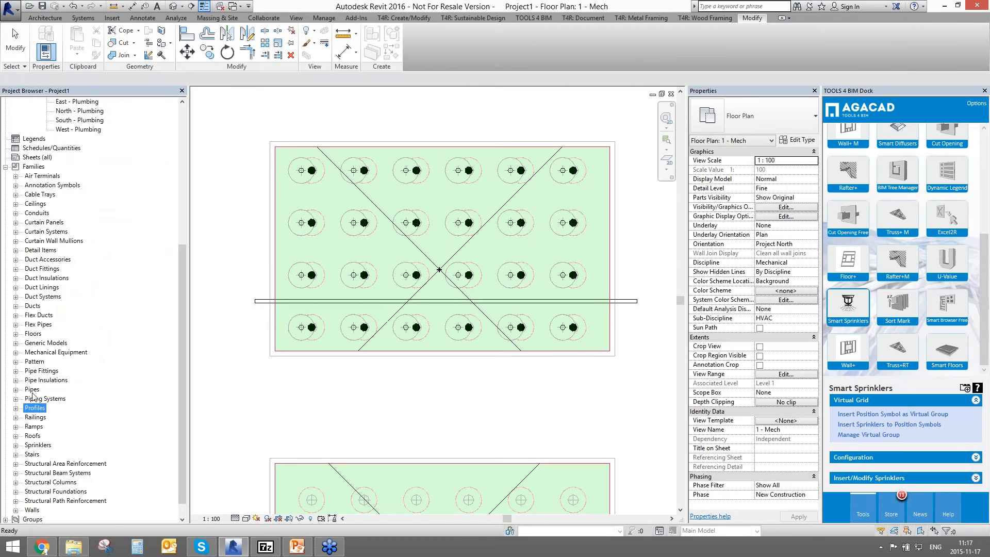
pyautogui.click(15, 389)
pyautogui.click(26, 399)
pyautogui.click(57, 416)
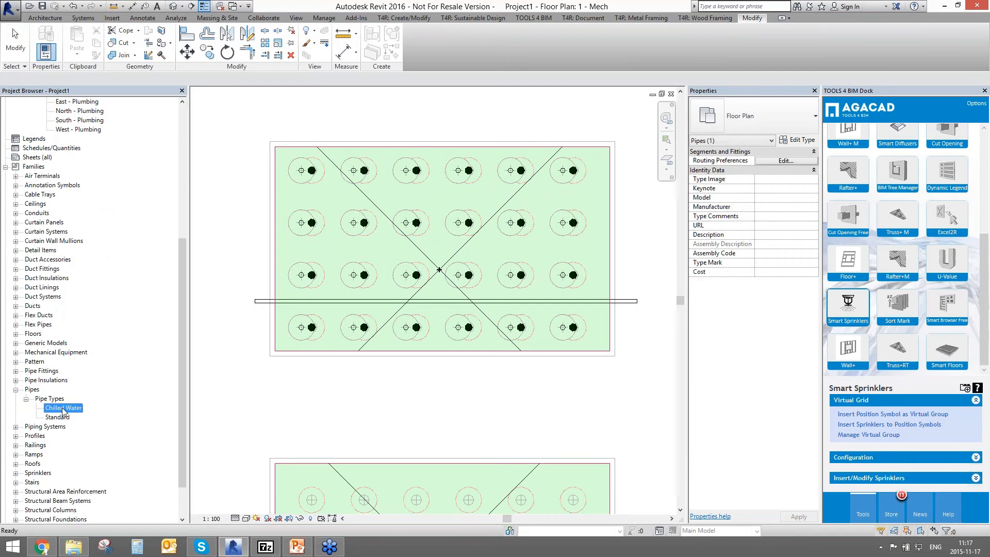
pyautogui.rightClick(61, 417)
pyautogui.click(94, 423)
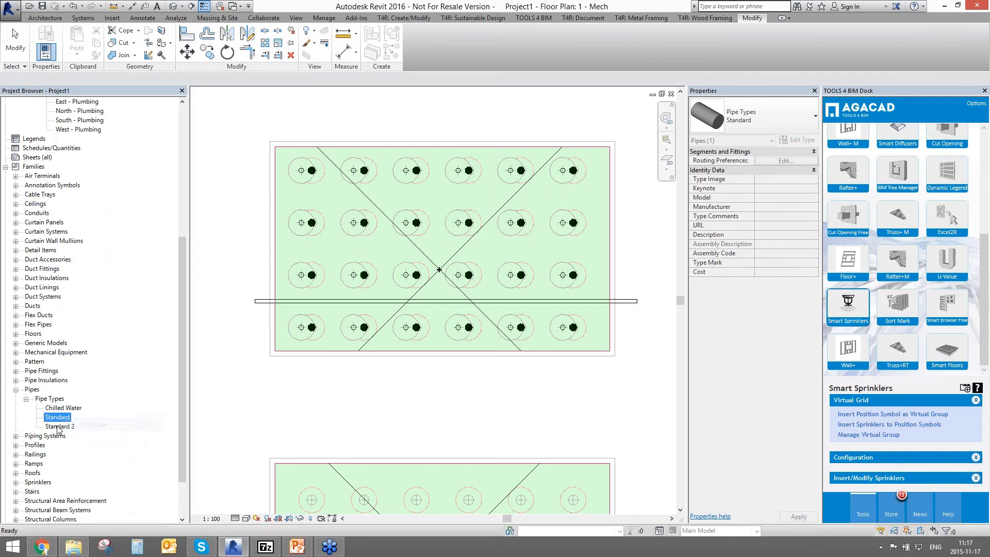
pyautogui.rightClick(63, 428)
pyautogui.click(89, 320)
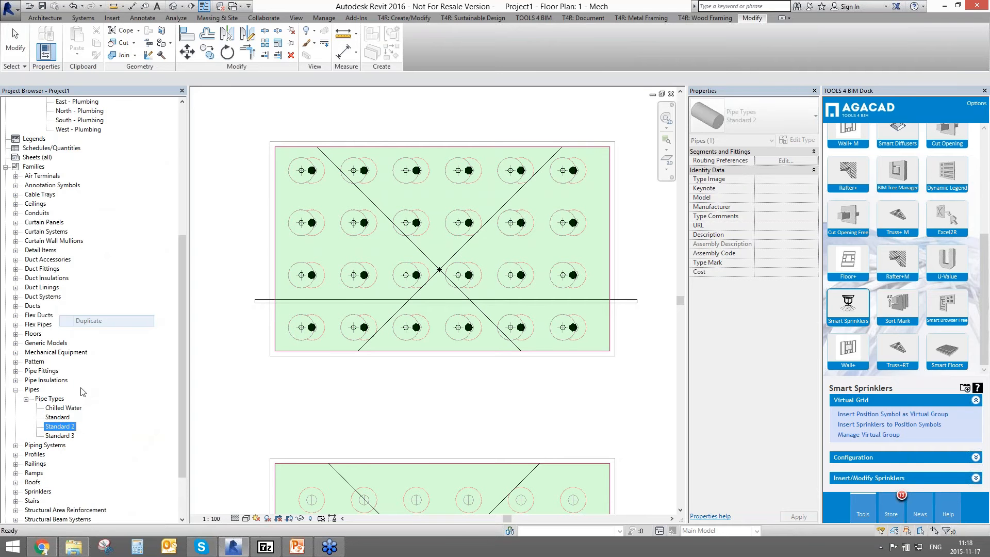
# Rename the Standard pipe type as Sprinkler pipe
pyautogui.rightClick(60, 417)
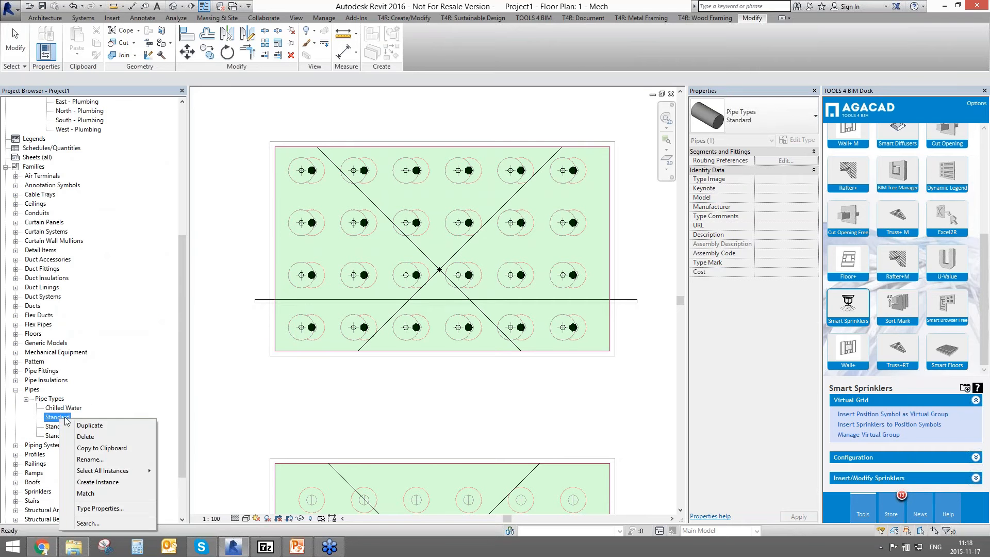
pyautogui.click(94, 461)
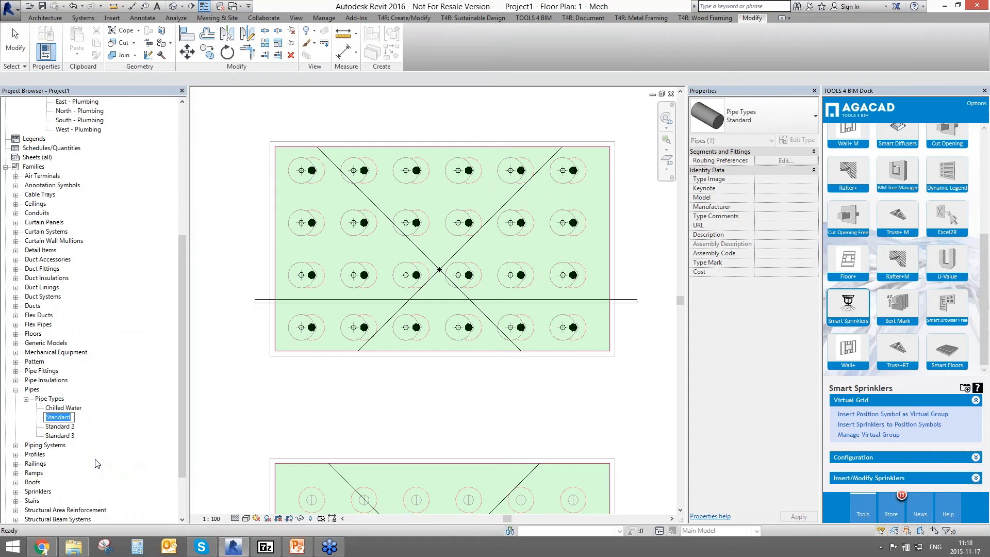
pyautogui.write('Sprinkler pipe')
pyautogui.press('Return')
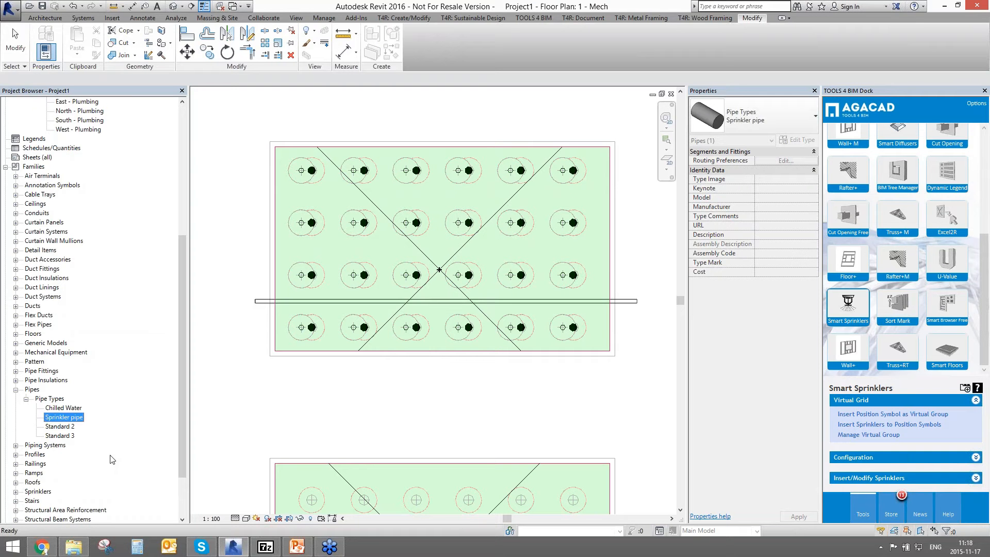
# Rename the Standard 2 pipe type as Range pipe
pyautogui.click(70, 428)
pyautogui.rightClick(49, 427)
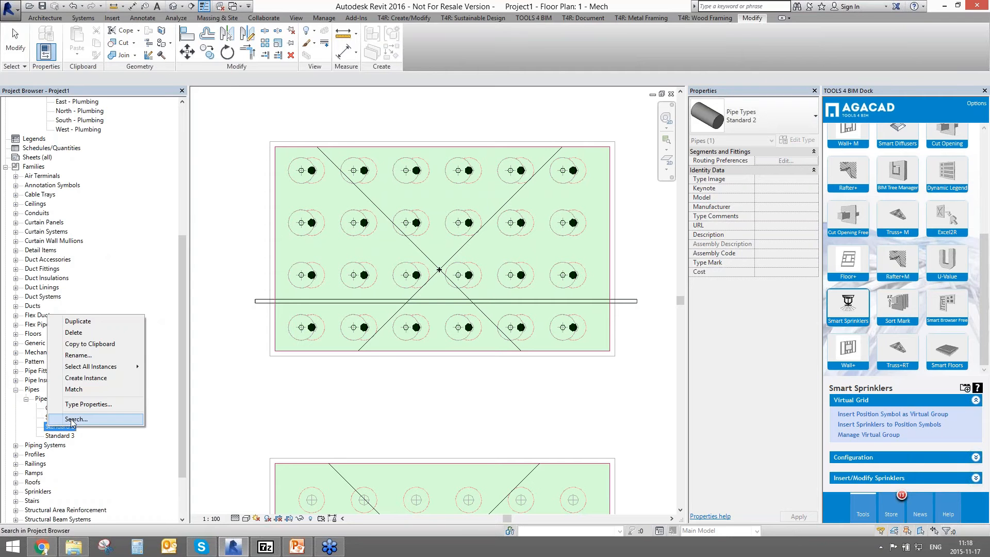
pyautogui.click(79, 356)
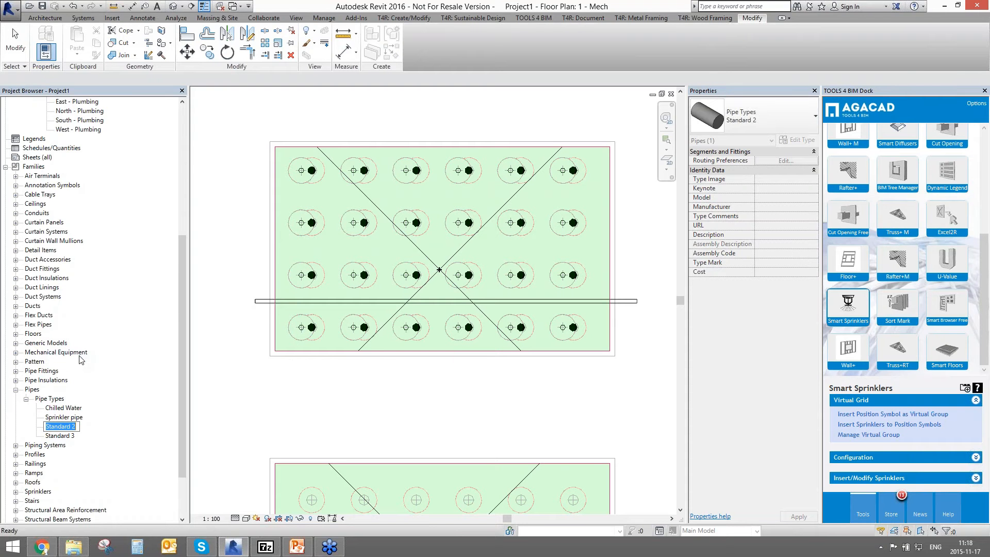
pyautogui.write('Range pipe')
pyautogui.press('Return')
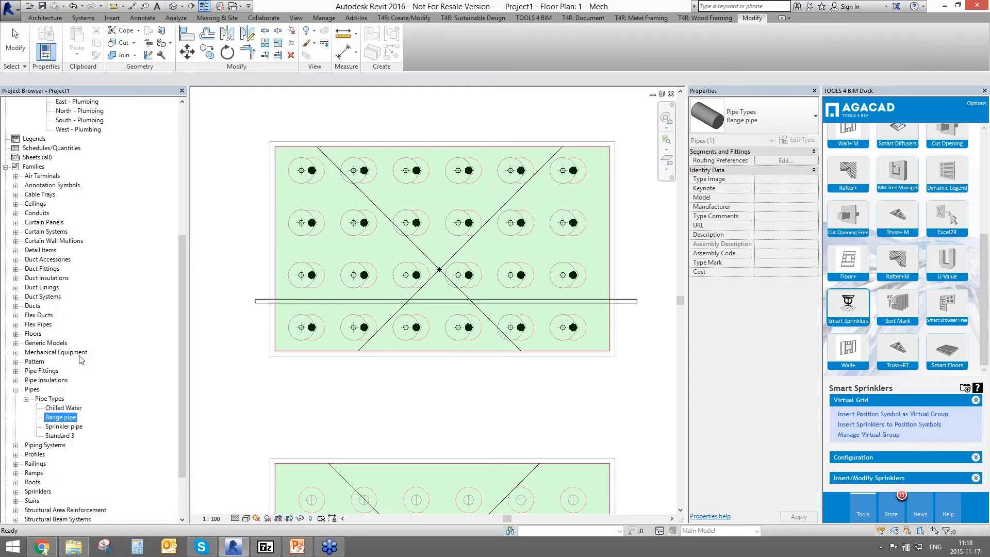
# Rename the Standard 3 pipe type as Distribution pipe
pyautogui.click(57, 438)
pyautogui.rightClick(57, 440)
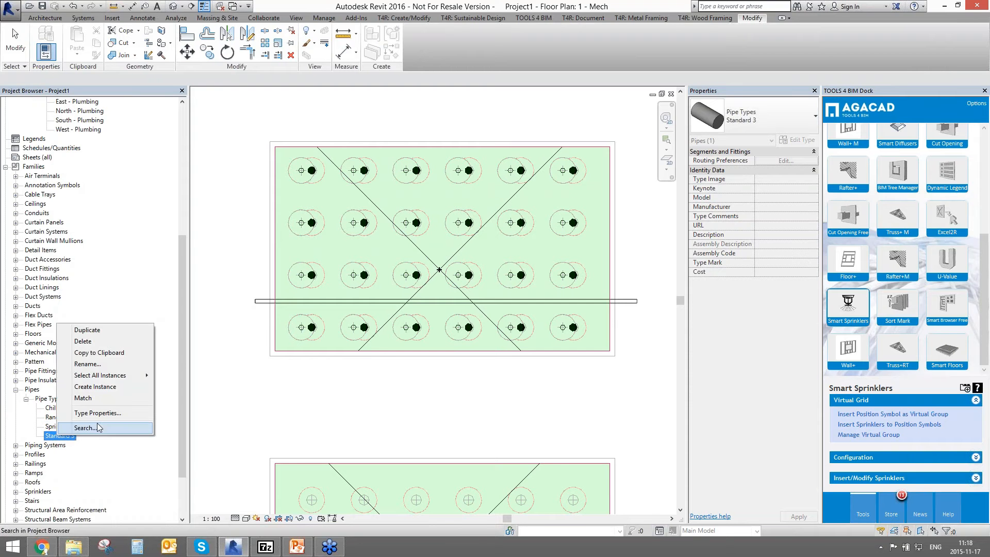
pyautogui.click(95, 364)
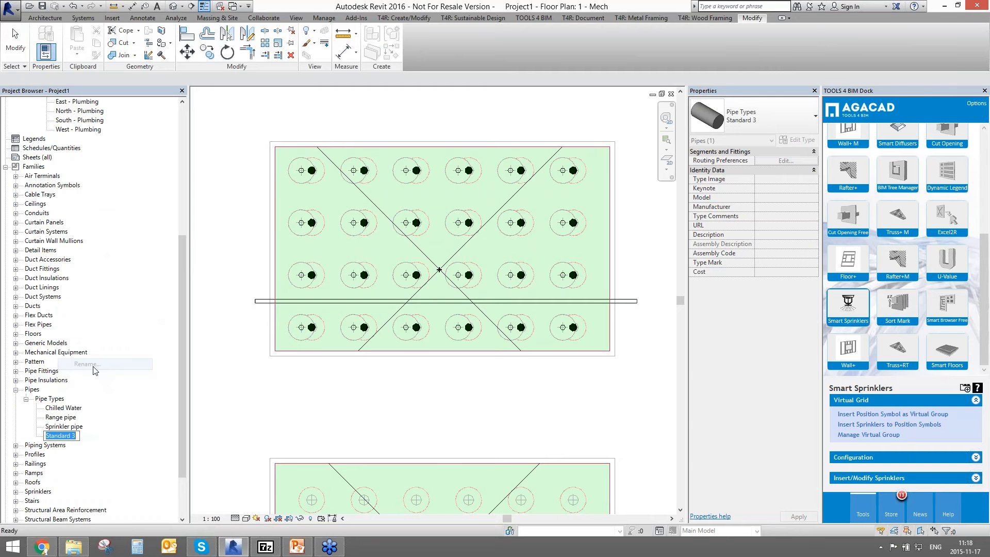
pyautogui.write('Distribut')
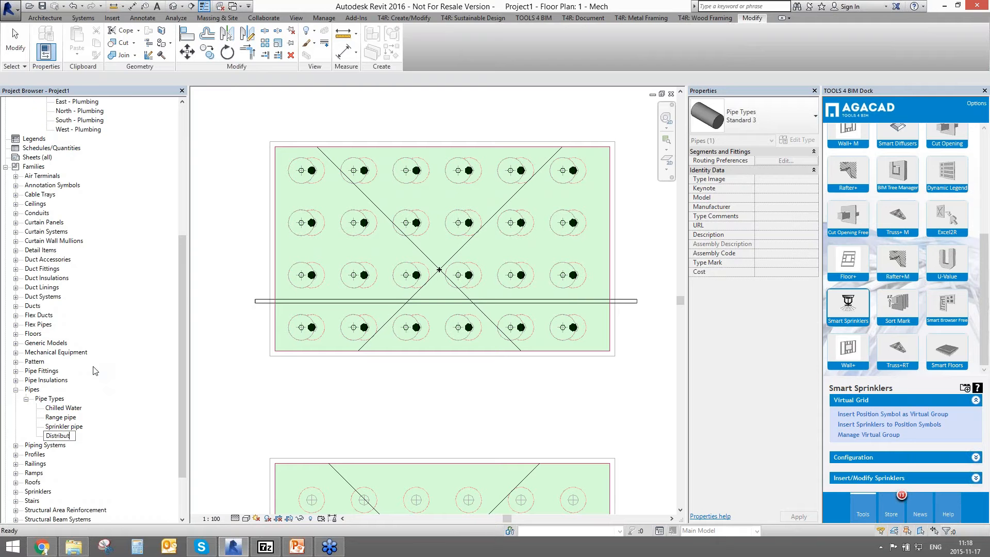
pyautogui.write('ion pipe')
pyautogui.press('Return')
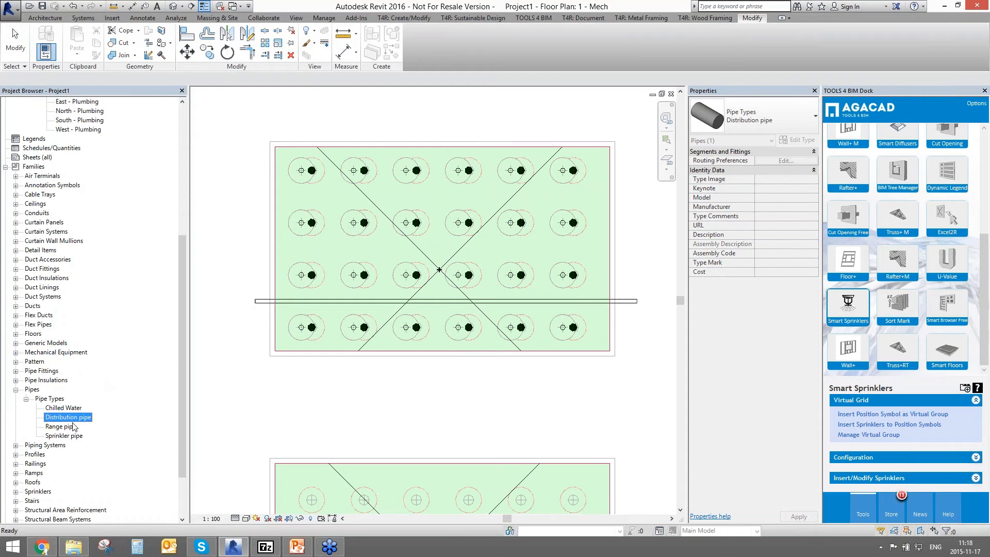
# Change the type of the horizontal main pipe between the two lower sprinkler rows to Distribution pipe
pyautogui.click(256, 301)
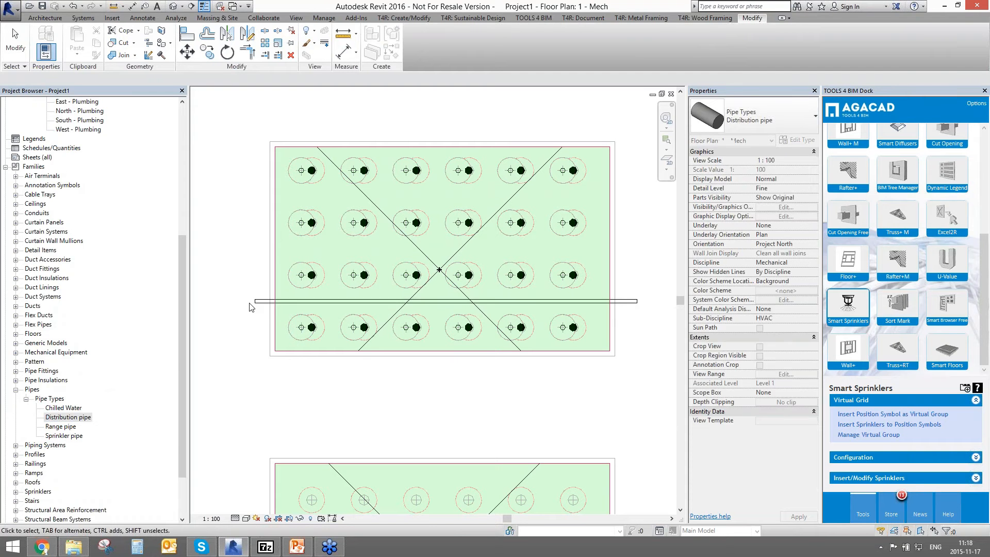
pyautogui.click(753, 117)
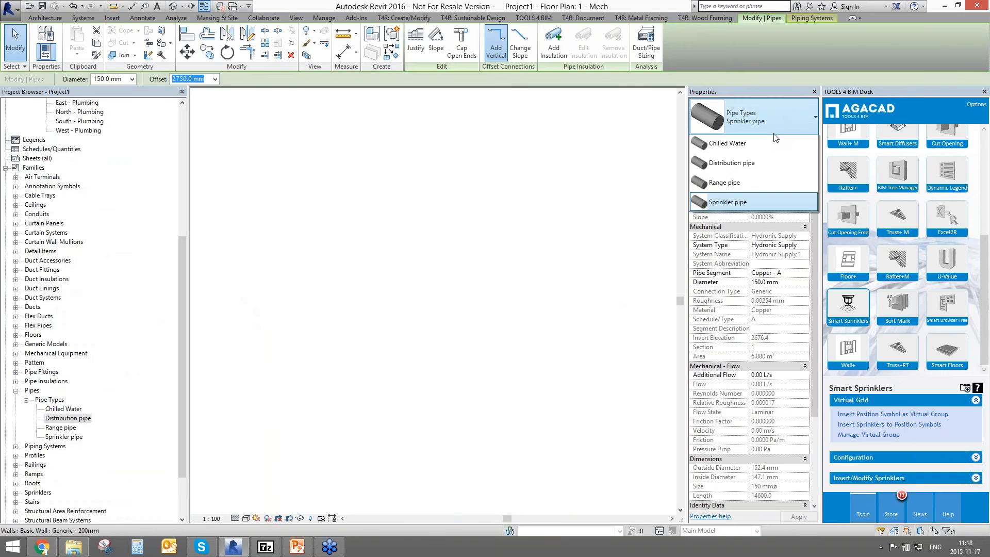
pyautogui.click(727, 191)
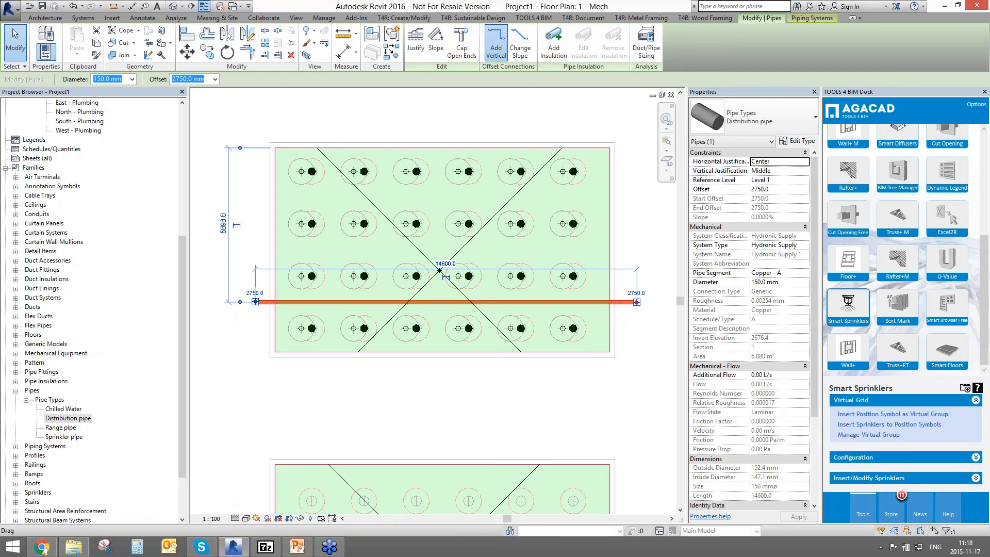
pyautogui.press('Escape')
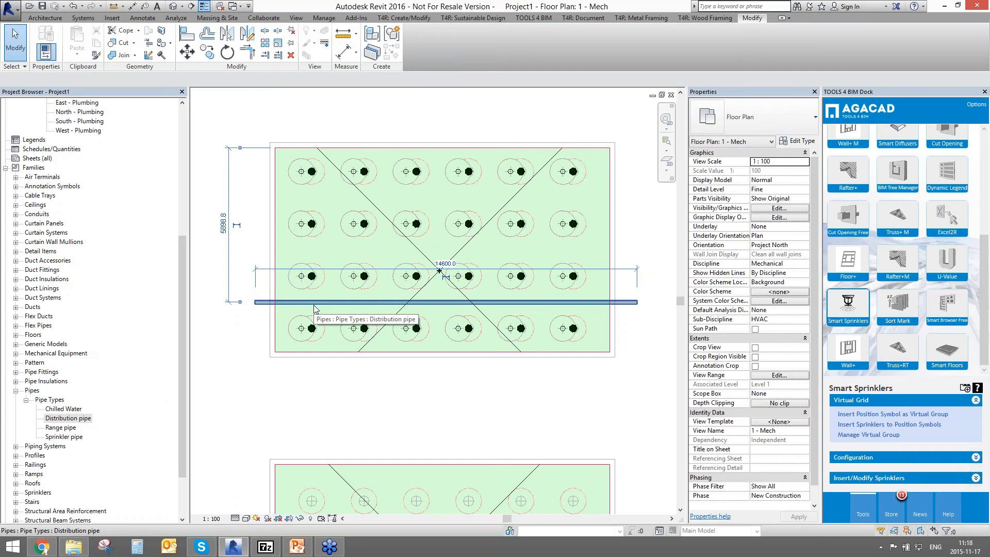
pyautogui.scroll(6, 307, 280)
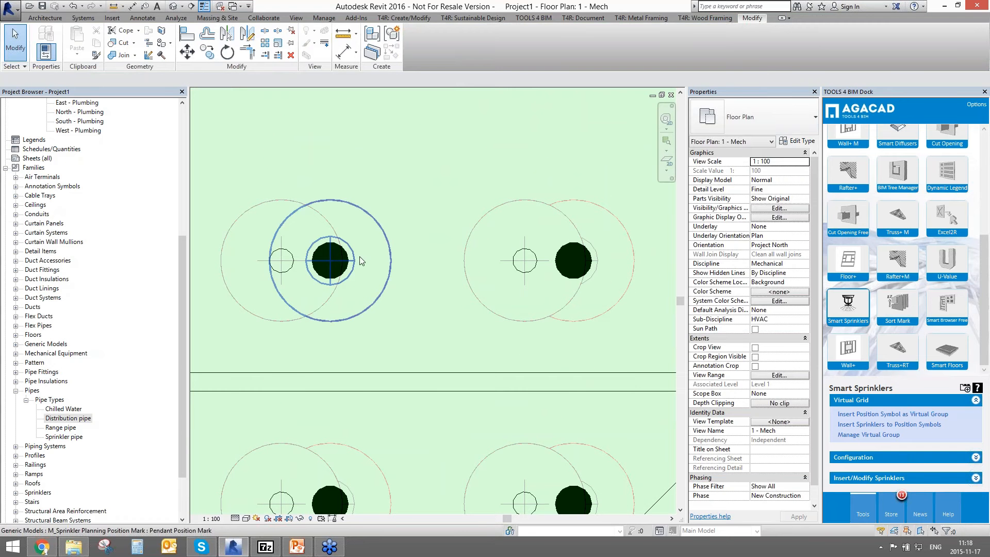
pyautogui.click(65, 436)
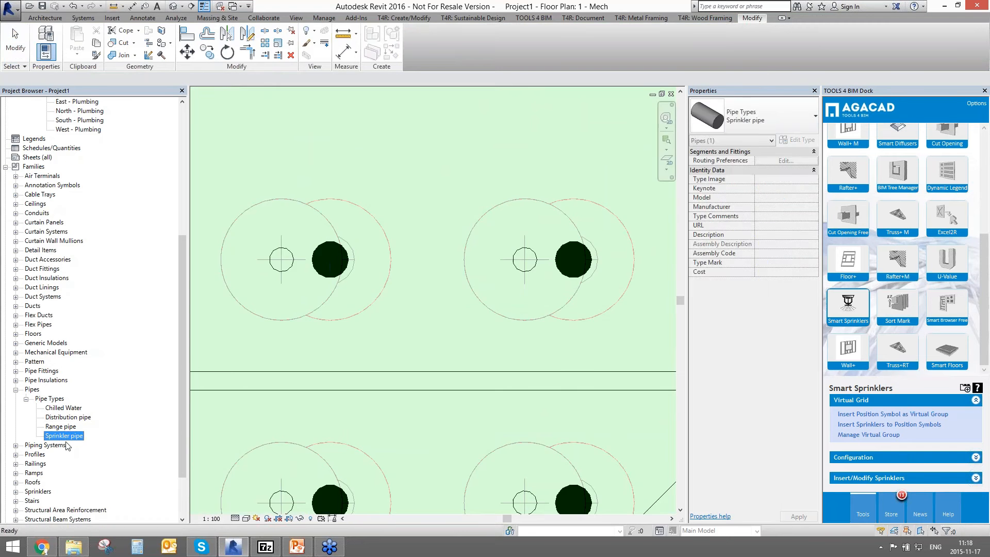
pyautogui.scroll(-3, 90, 438)
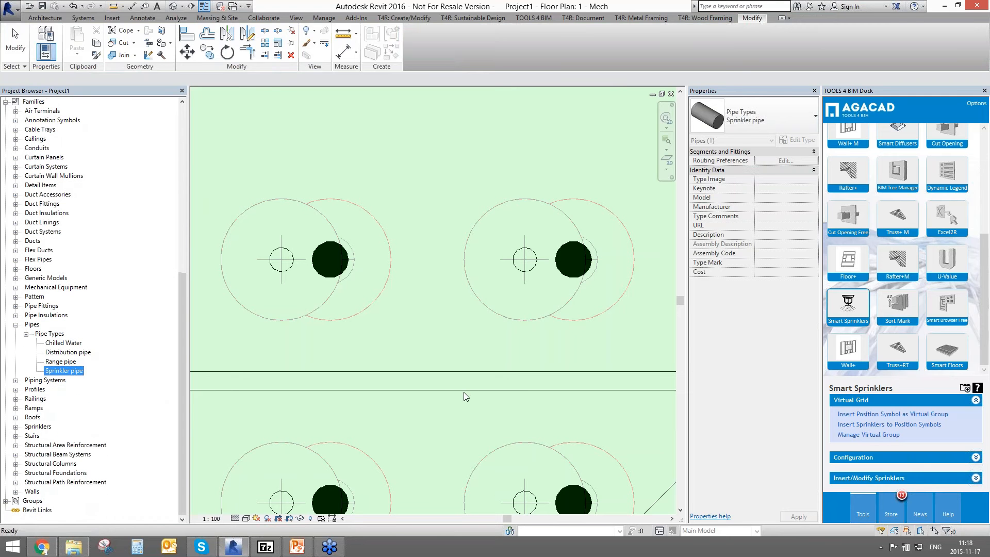
pyautogui.scroll(-6, 483, 389)
pyautogui.moveTo(483, 389); pyautogui.dragTo(346, 356, button='middle')
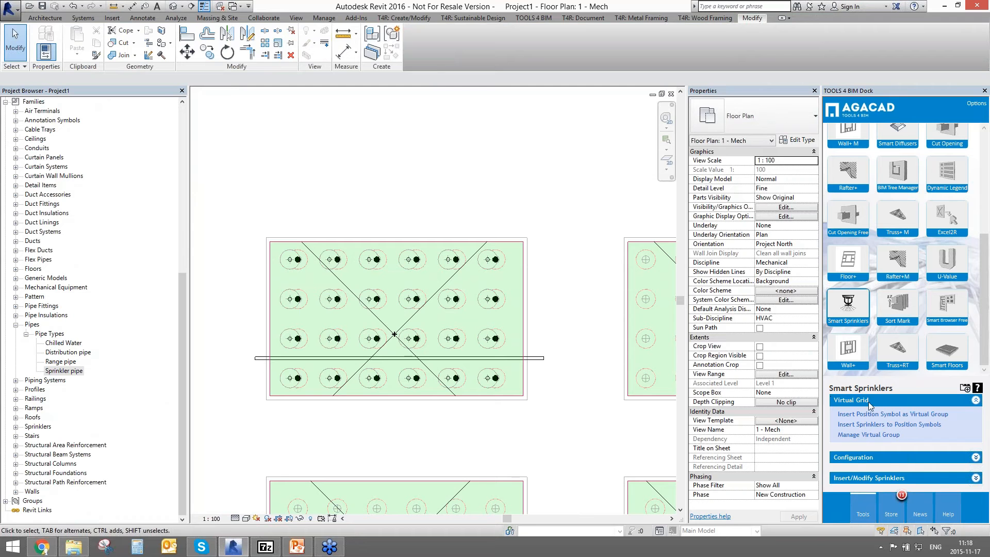
# Open the Sprinkler Pipe Routing Configuration and set the upright sprinklers' connection to the straight vertical layout without offsets
pyautogui.click(853, 459)
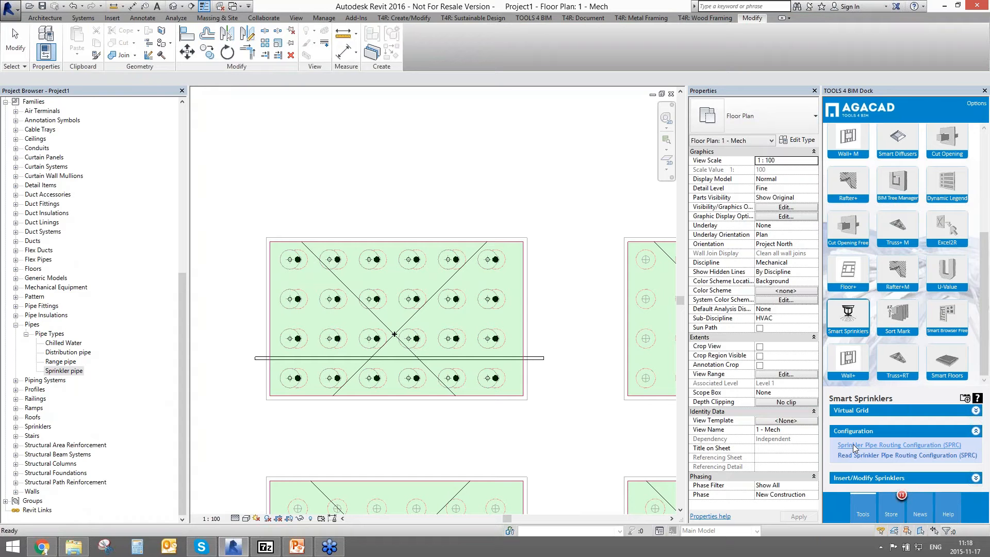
pyautogui.click(854, 447)
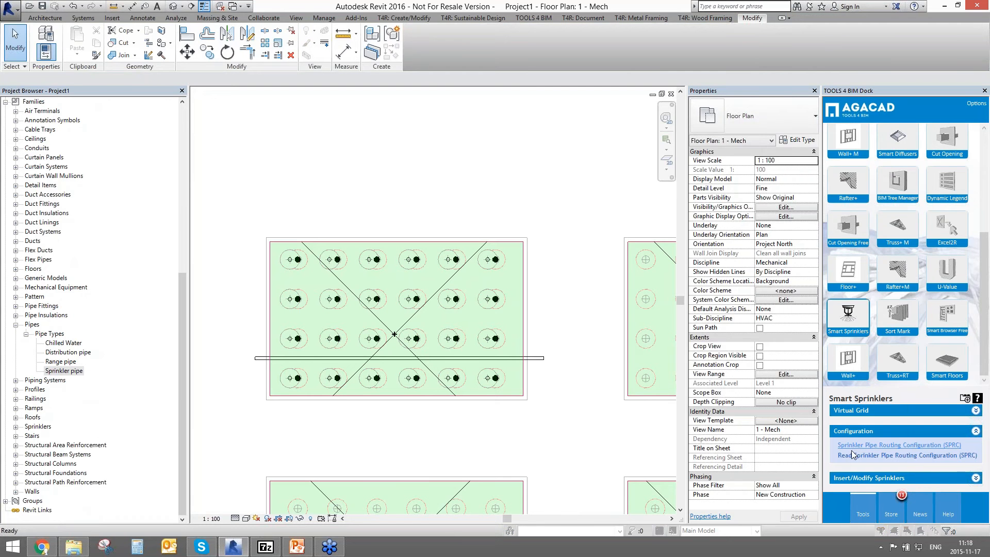
pyautogui.moveTo(758, 110); pyautogui.dragTo(650, 77)
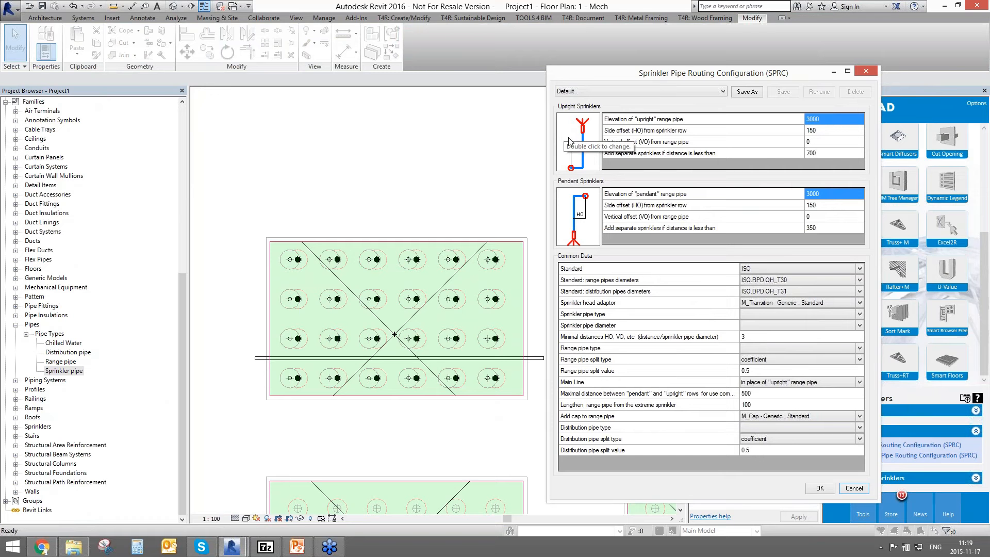
pyautogui.doubleClick(580, 133)
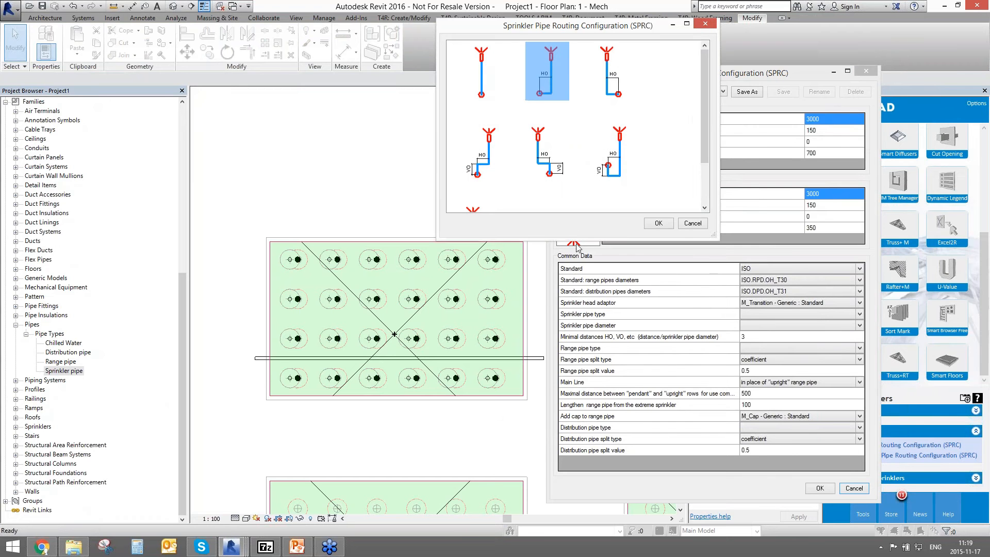
pyautogui.moveTo(574, 242); pyautogui.dragTo(576, 301)
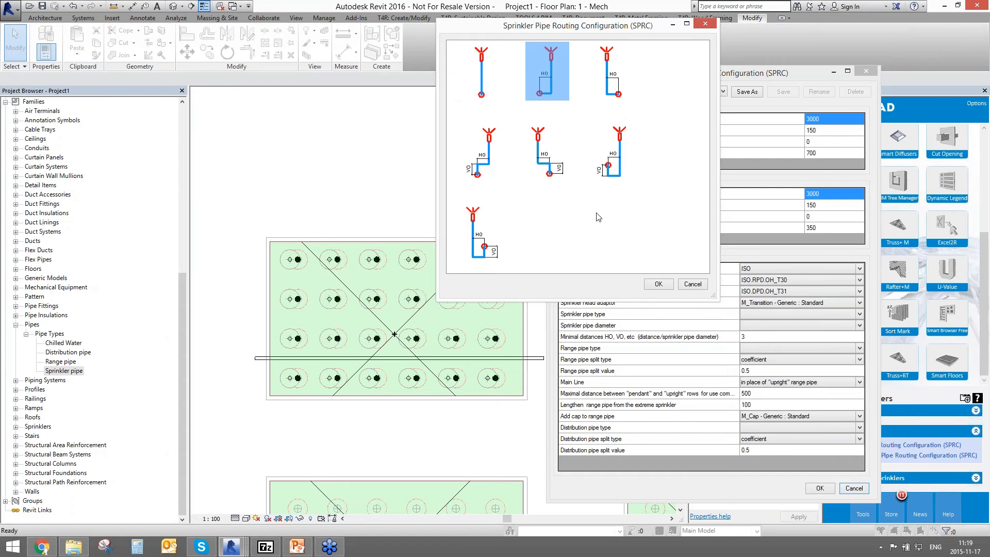
pyautogui.moveTo(719, 133); pyautogui.dragTo(883, 133)
pyautogui.moveTo(683, 30); pyautogui.dragTo(583, 85)
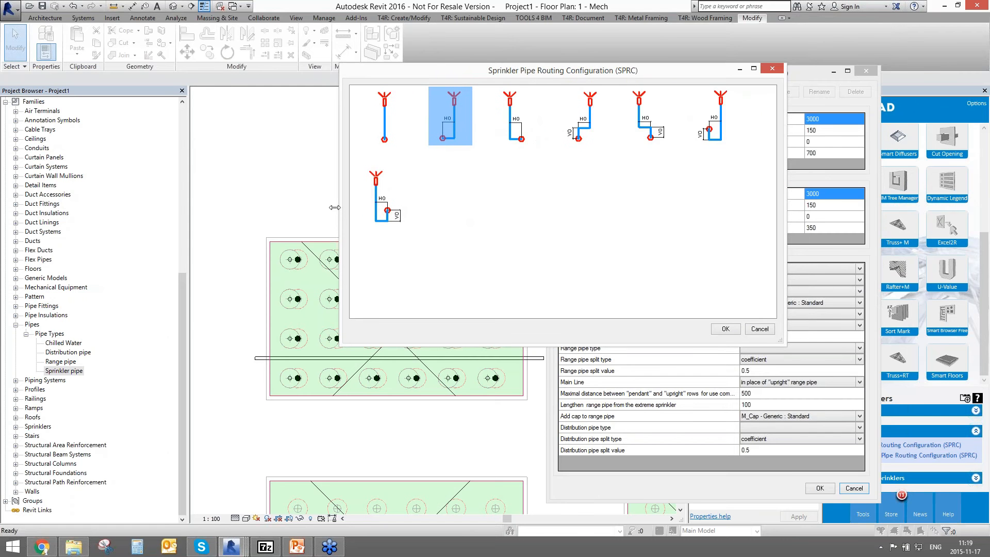
pyautogui.moveTo(338, 208); pyautogui.dragTo(282, 209)
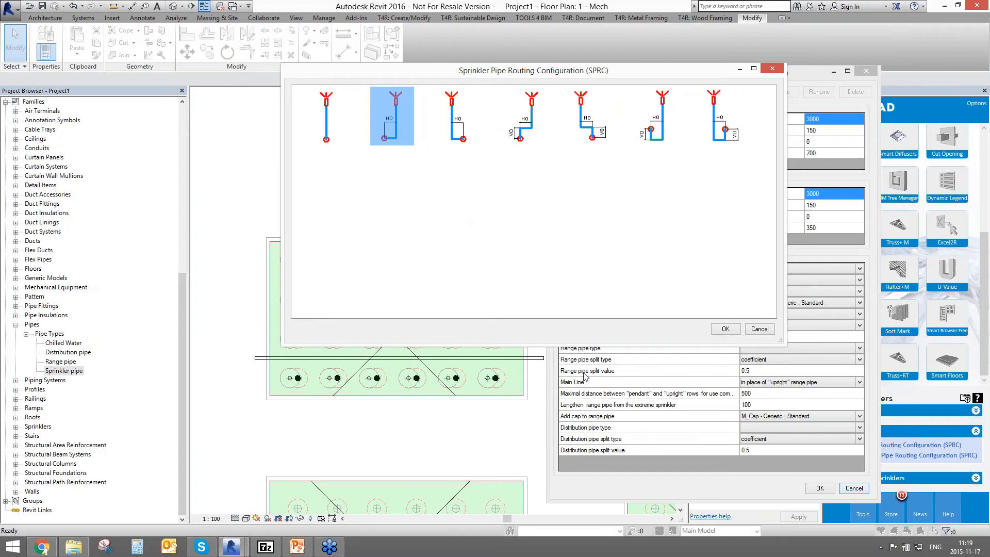
pyautogui.moveTo(547, 353); pyautogui.dragTo(558, 189)
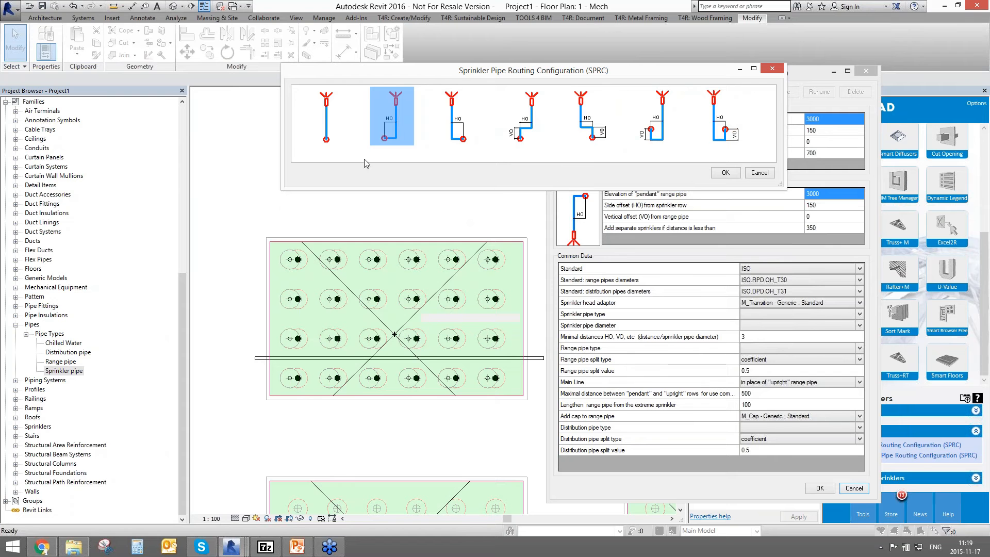
pyautogui.click(338, 131)
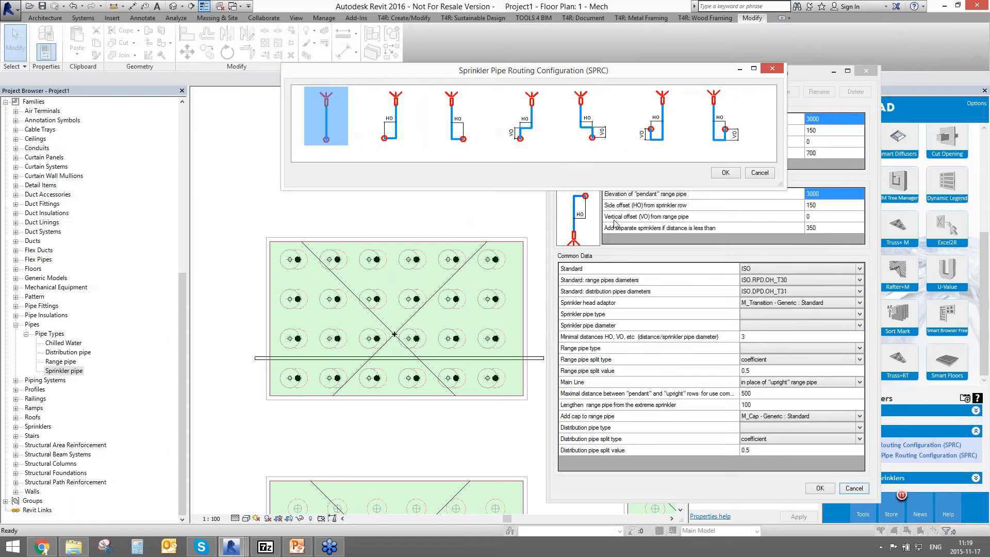
pyautogui.click(727, 172)
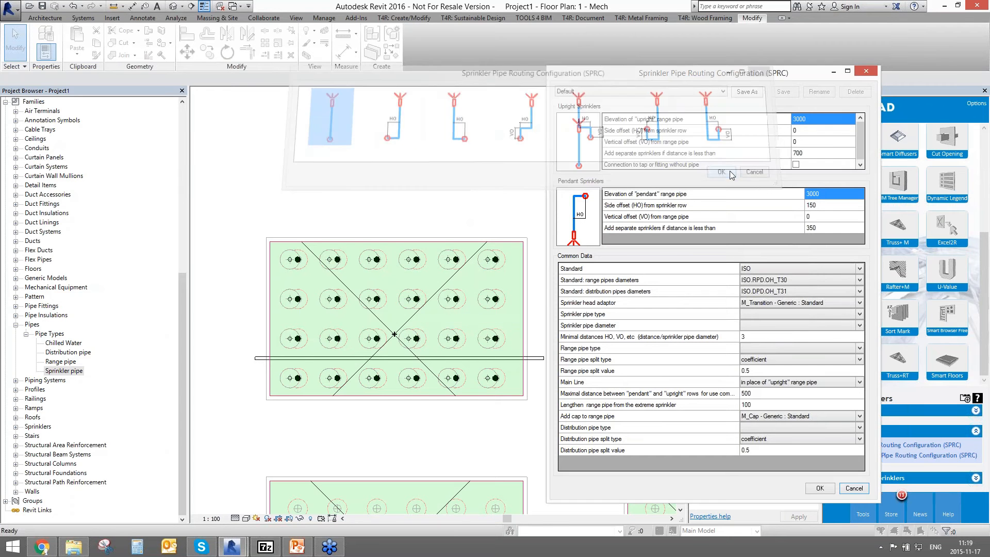
# Set the pendant sprinklers' connection to the layout looping over a range pipe on the sprinkler's left, with HO and VO offsets
pyautogui.click(586, 218)
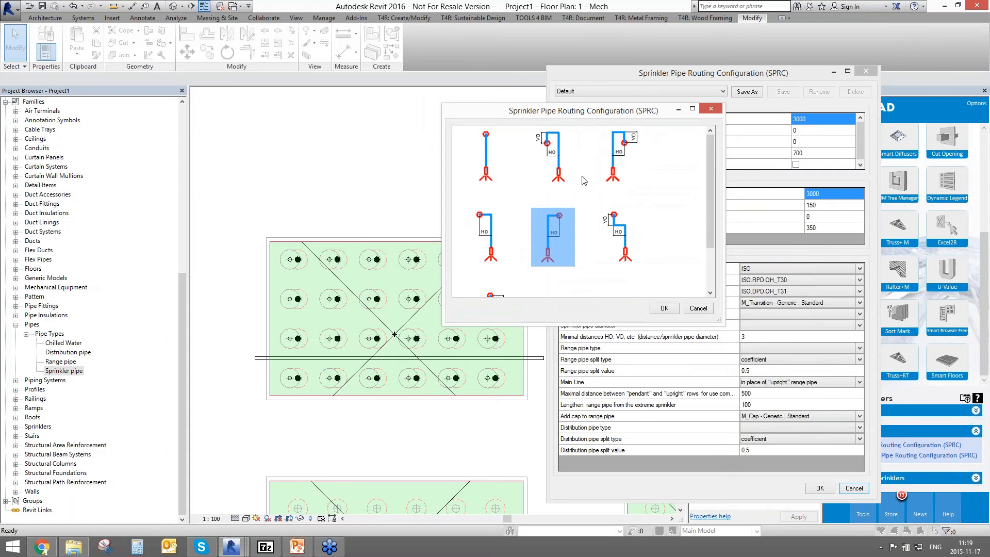
pyautogui.click(559, 153)
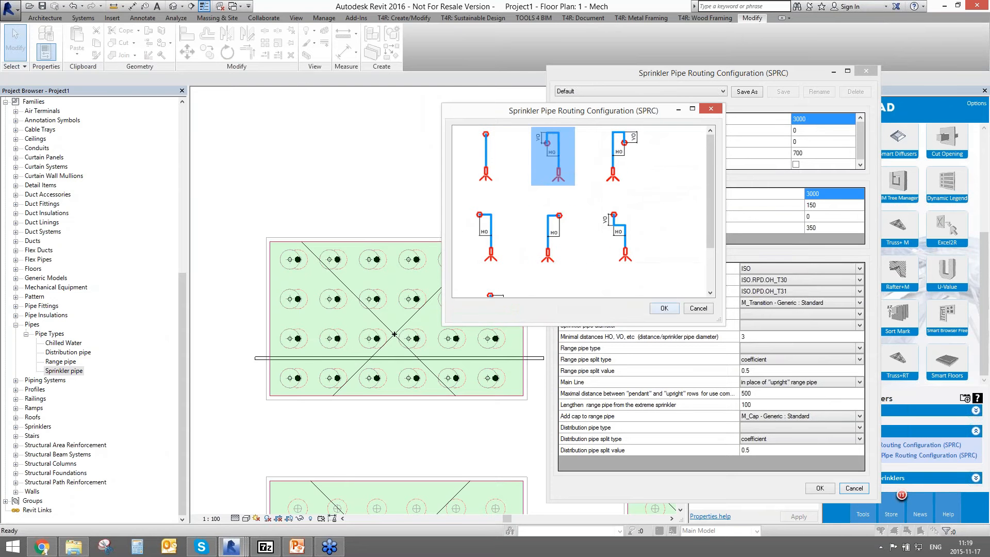
pyautogui.click(668, 308)
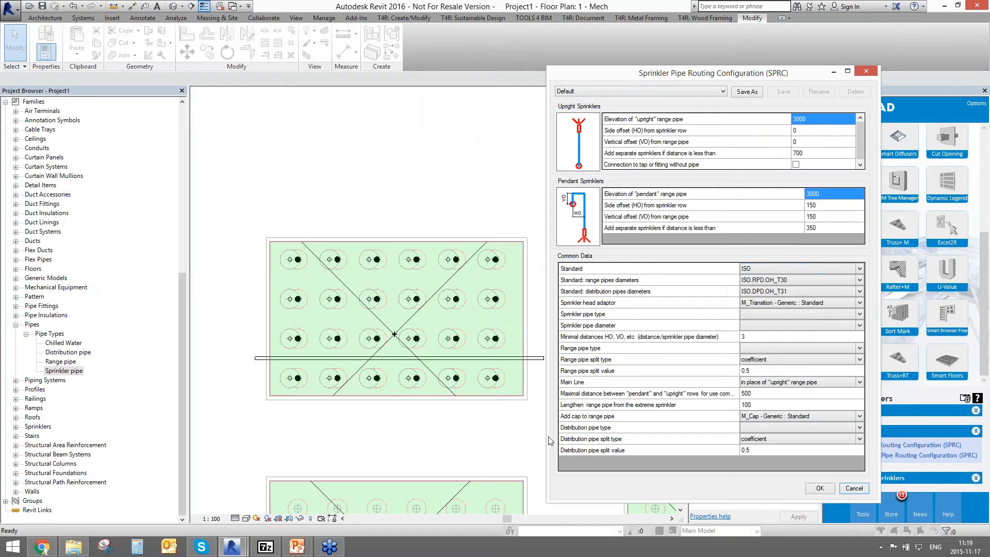
# Review the choices for the standard and the sprinkler head adaptor, keeping ISO and M_Transition - Generic : Standard
pyautogui.click(859, 268)
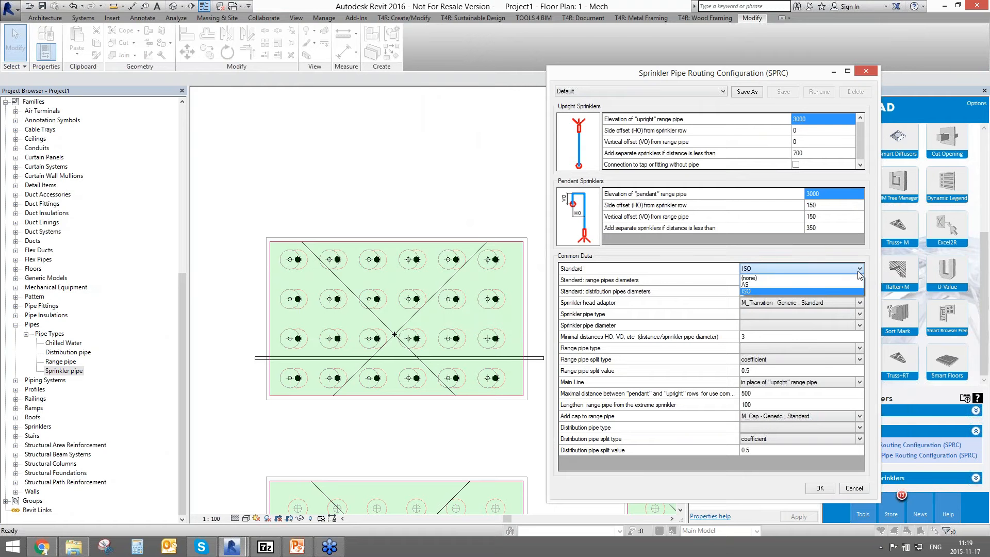
pyautogui.click(830, 291)
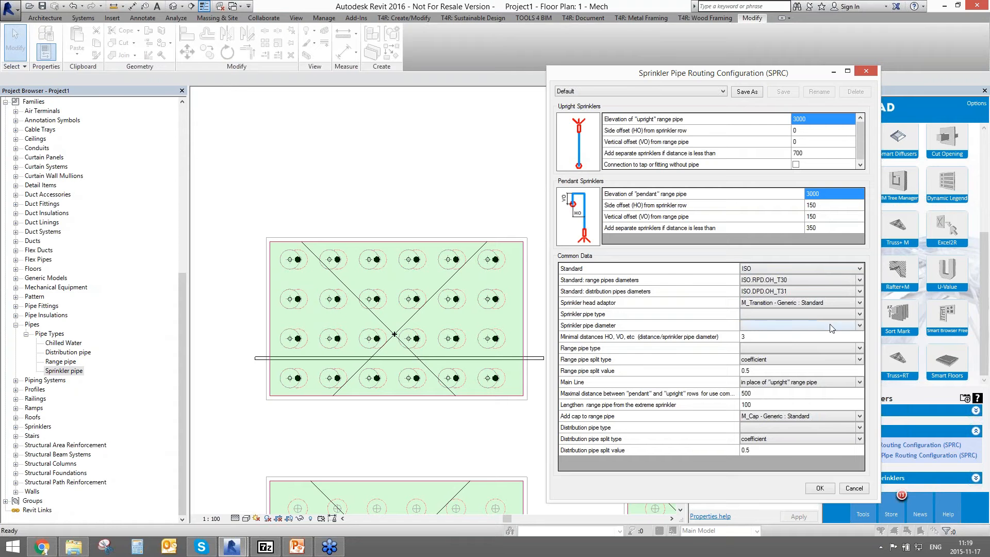
pyautogui.click(858, 303)
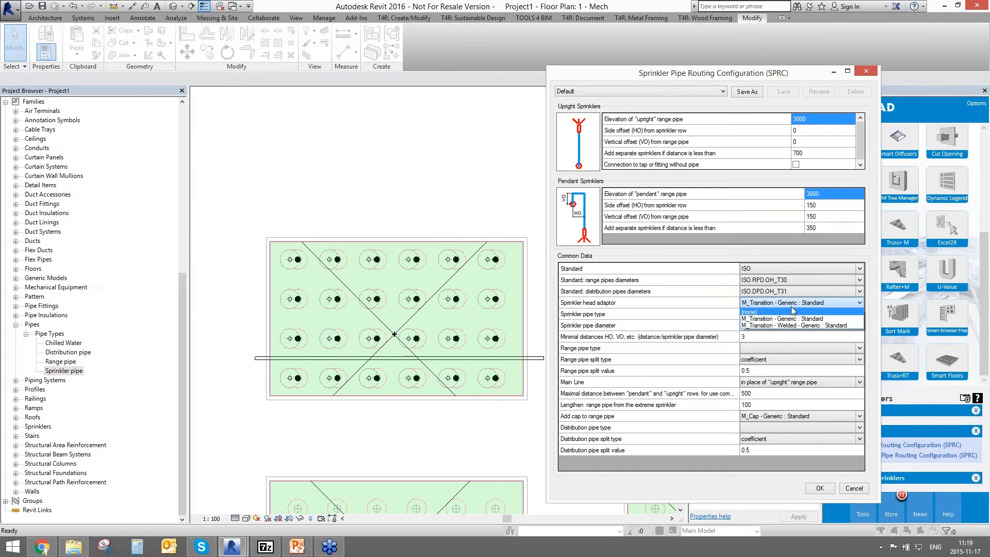
pyautogui.click(839, 305)
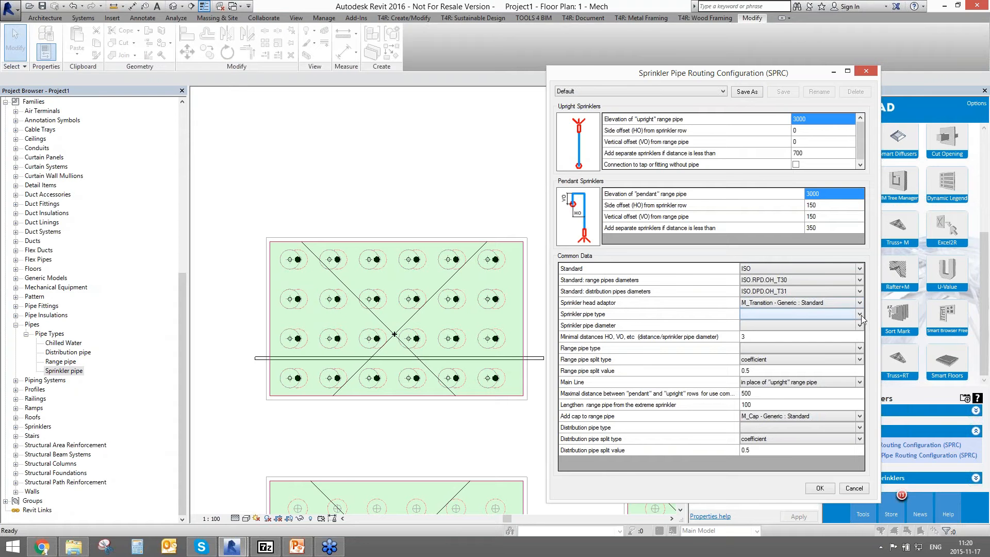
# Assign Sprinkler pipe, Range pipe and Distribution pipe as the sprinkler, range and distribution pipe types in the common data
pyautogui.click(860, 314)
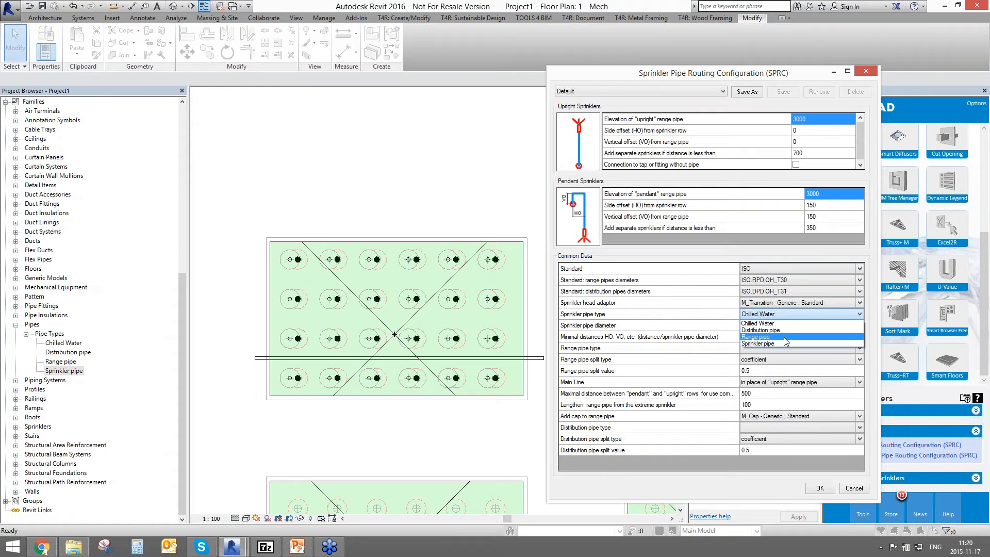
pyautogui.click(758, 343)
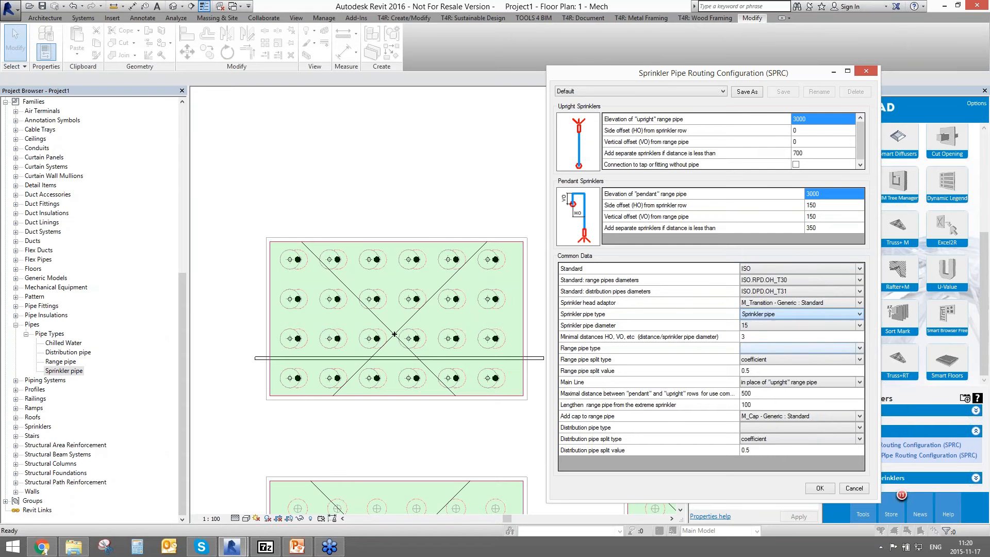
pyautogui.click(757, 349)
pyautogui.click(763, 375)
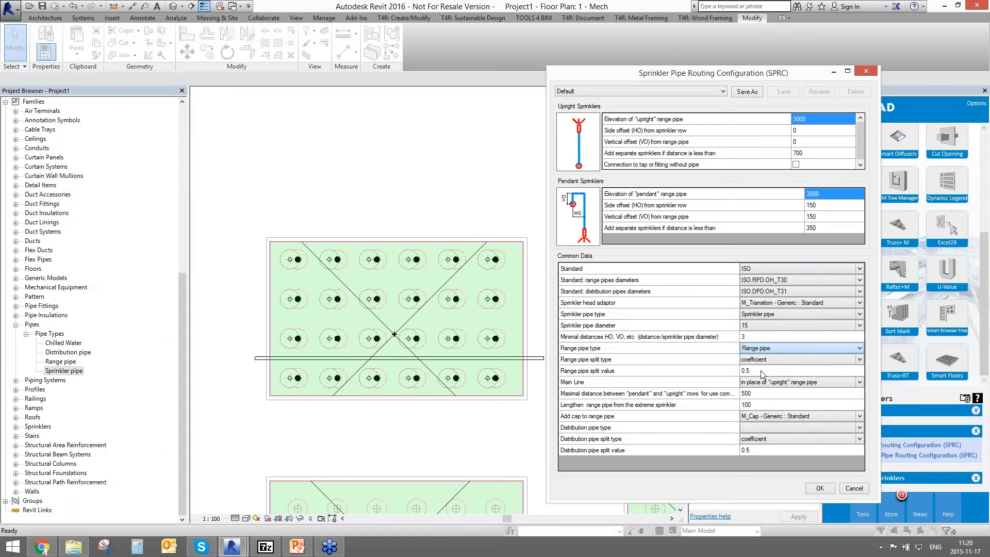
pyautogui.click(767, 428)
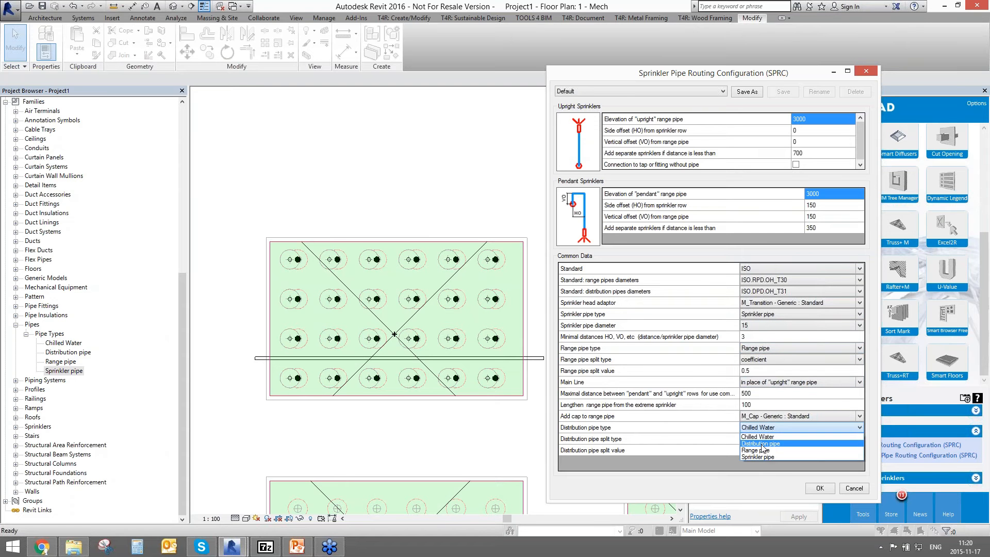
pyautogui.click(763, 443)
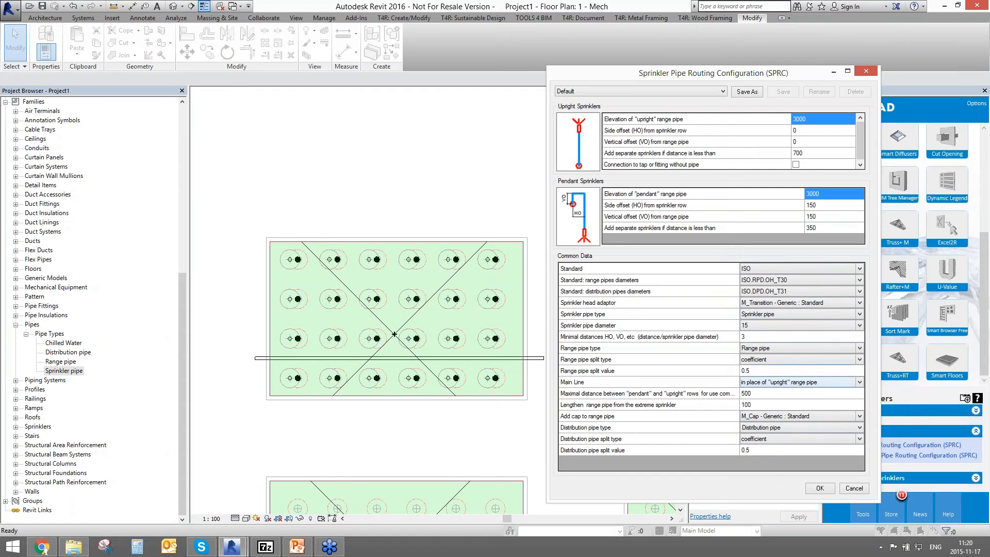
pyautogui.click(601, 376)
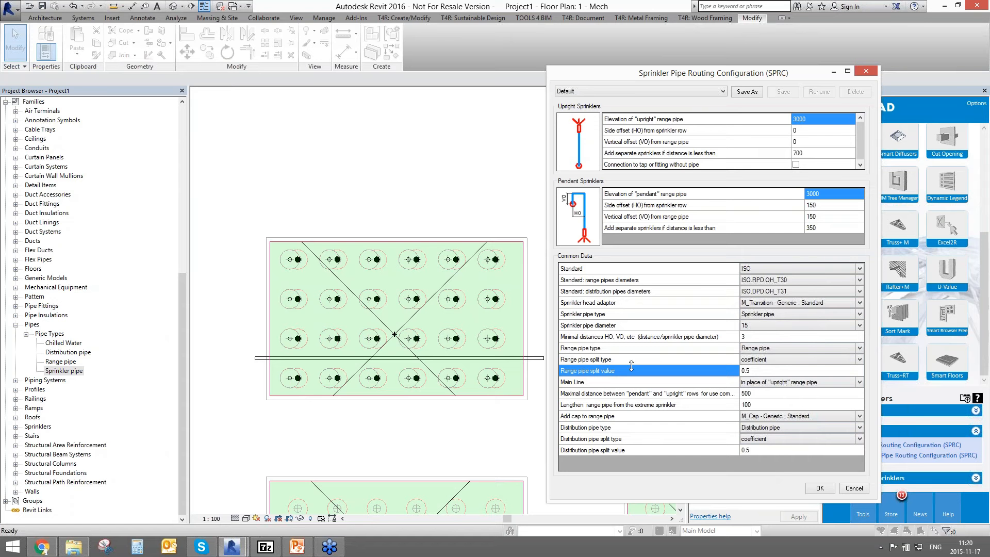
# Set the Main Line option to separate range pipe and accept the sprinkler pipe routing configuration
pyautogui.click(845, 386)
pyautogui.click(845, 385)
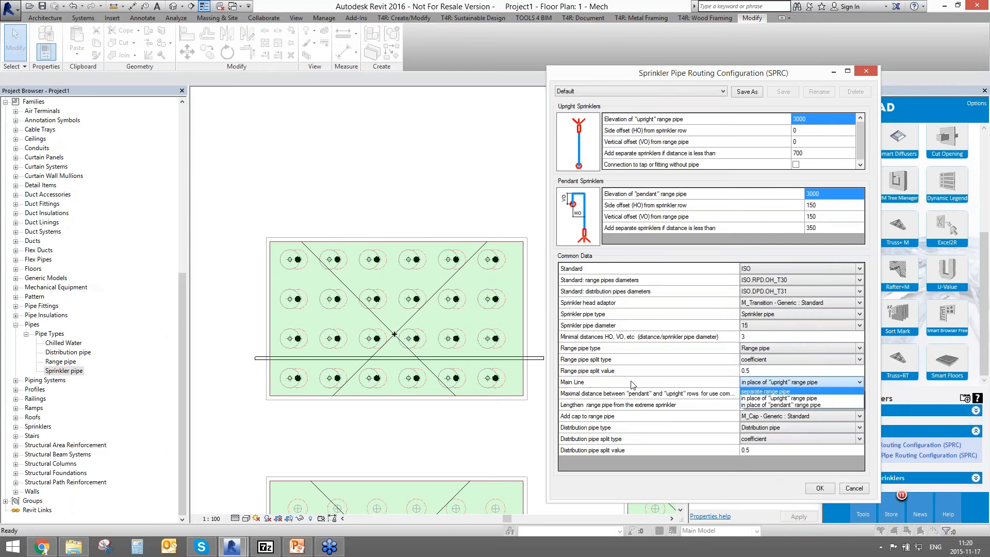
pyautogui.click(790, 392)
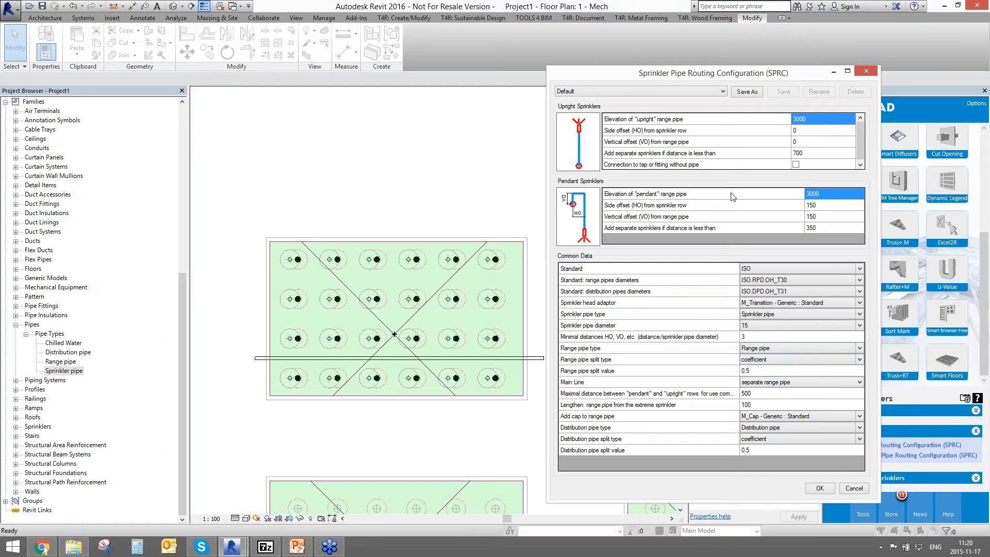
pyautogui.click(819, 488)
# Set the offset of the horizontal distribution pipe crossing the upper room to 3000 mm
pyautogui.click(356, 357)
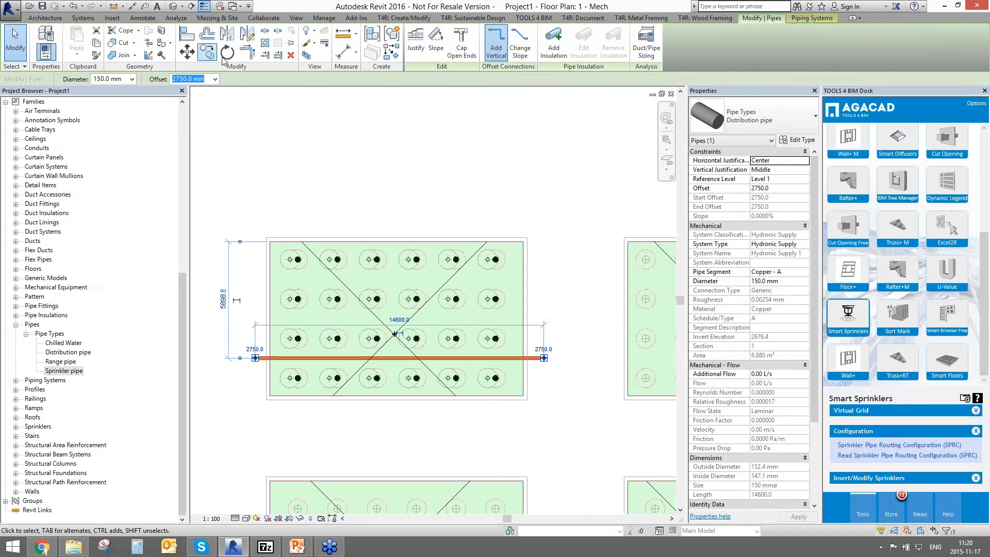
pyautogui.write('30')
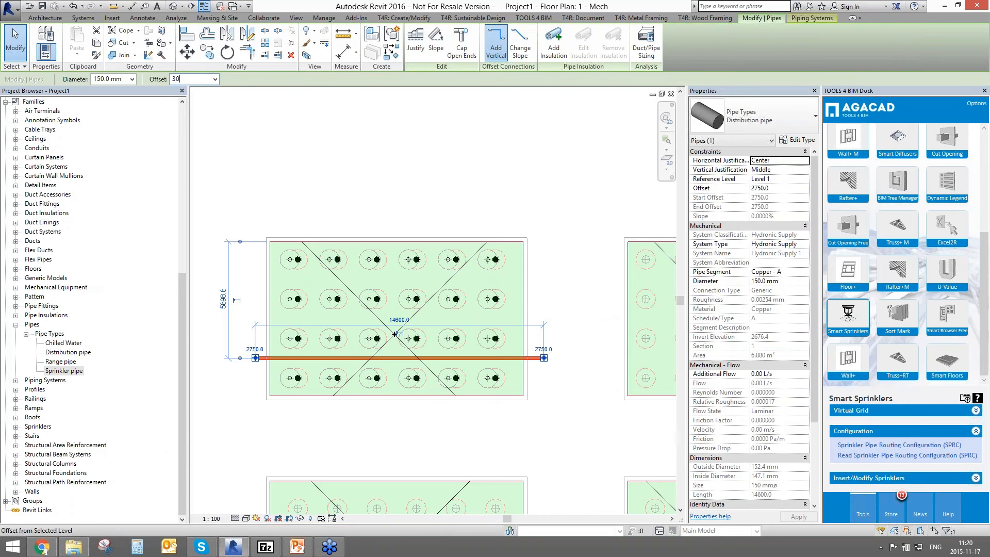
pyautogui.write('00')
pyautogui.press('Return')
pyautogui.press('Escape')
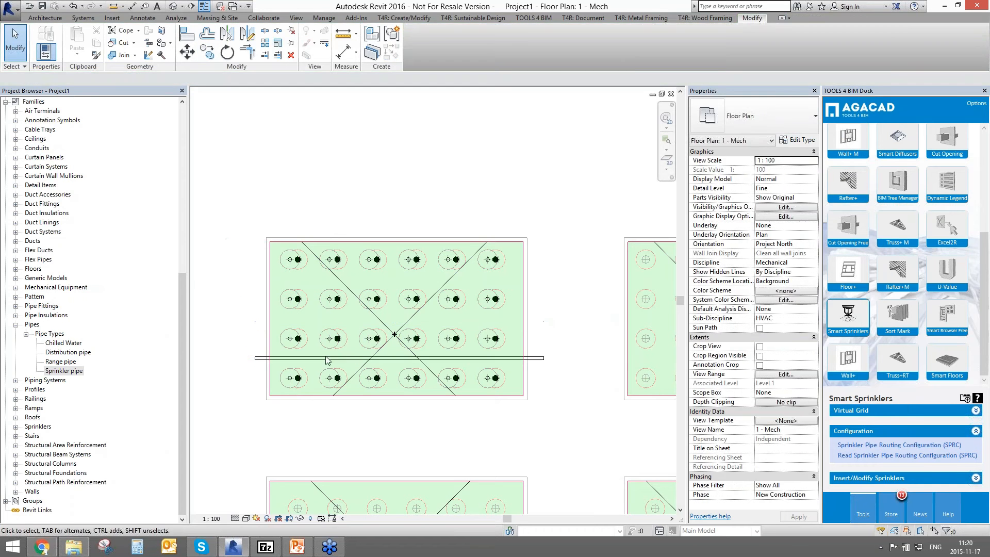
# Review the distribution pipe type's routing preferences for segment, elbow, junction, cross, transition and cap
pyautogui.click(495, 353)
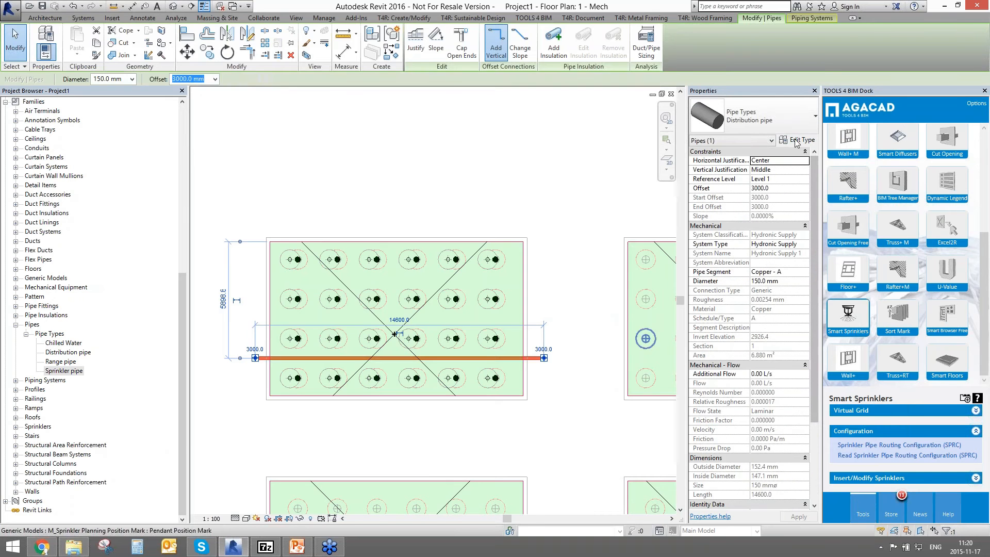
pyautogui.click(798, 140)
pyautogui.click(546, 107)
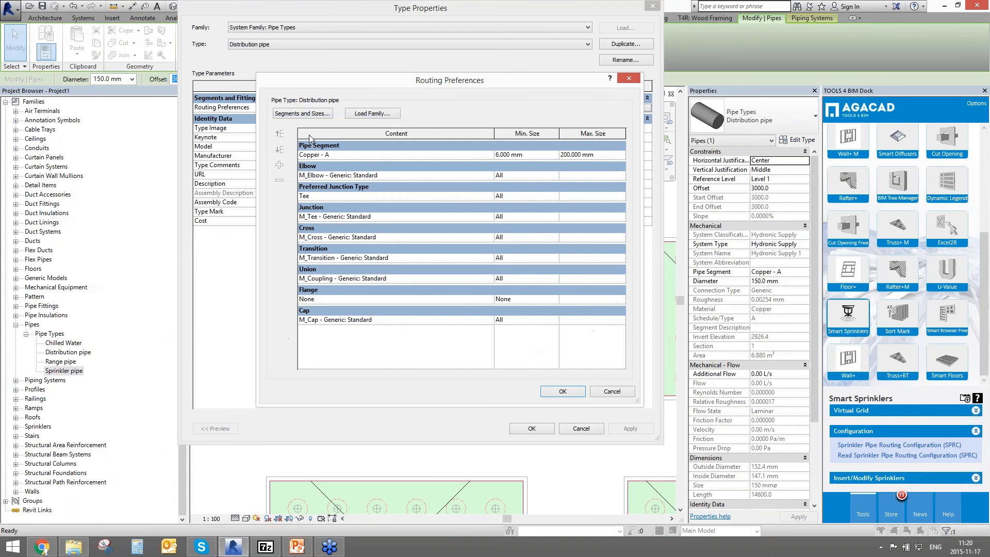
pyautogui.click(354, 158)
pyautogui.click(352, 175)
pyautogui.click(353, 196)
pyautogui.click(354, 217)
pyautogui.click(354, 237)
pyautogui.click(347, 258)
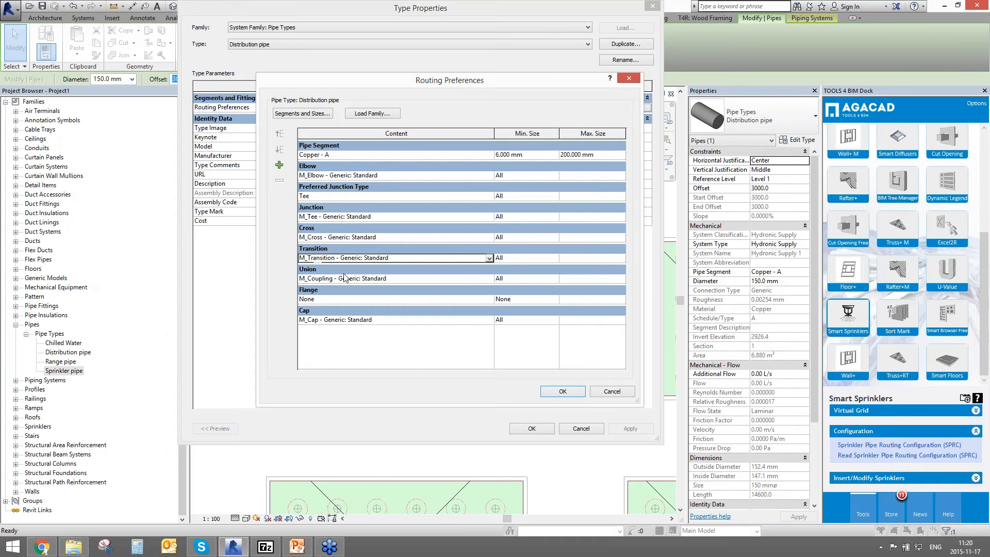
pyautogui.click(339, 320)
pyautogui.click(562, 391)
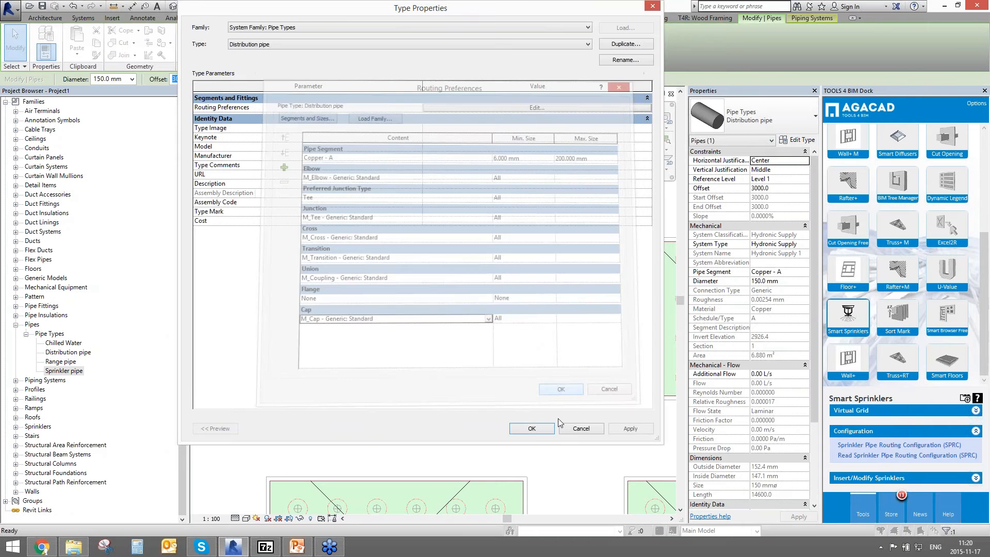
pyautogui.click(532, 428)
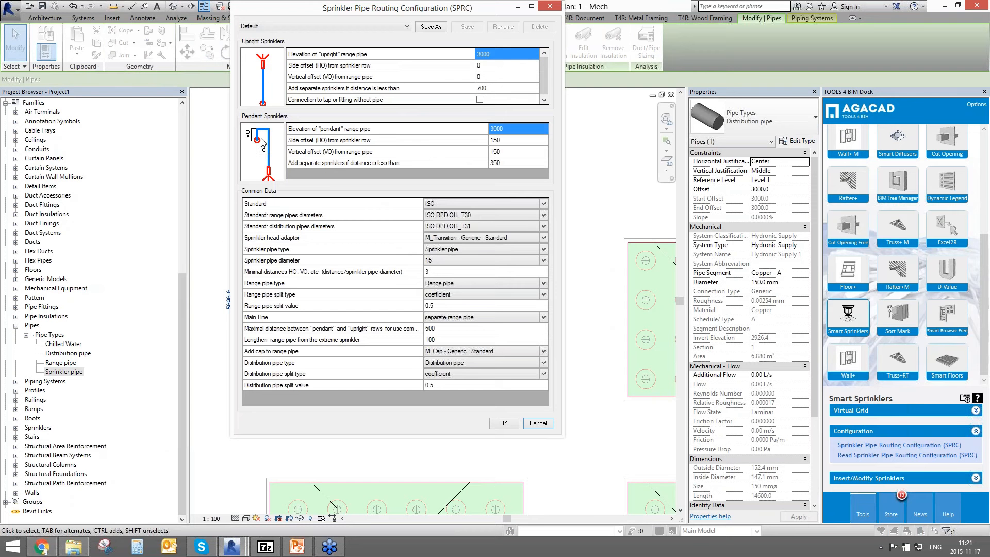
# Check the available connection layouts for pendant sprinklers in the routing configuration, keeping the current layout
pyautogui.click(257, 175)
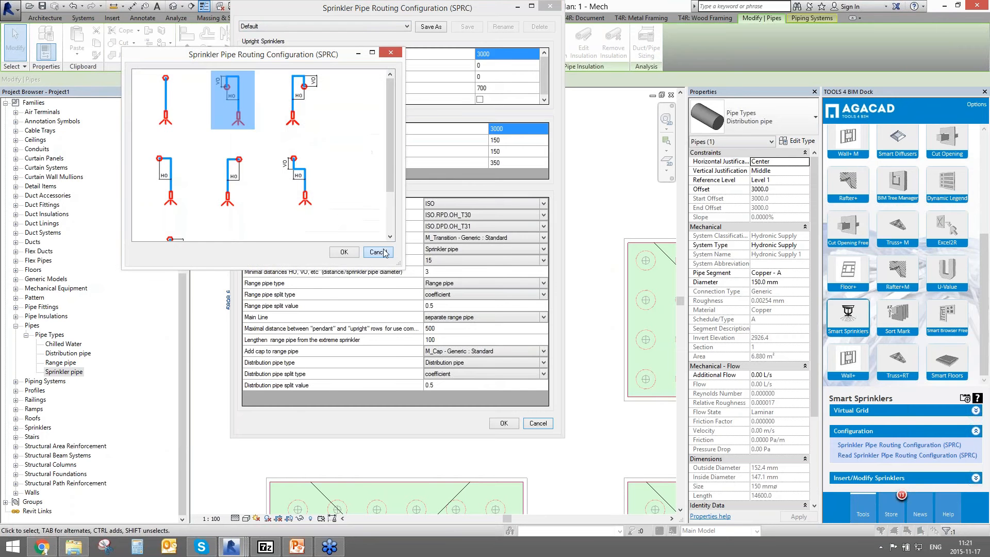
pyautogui.click(384, 252)
pyautogui.click(504, 423)
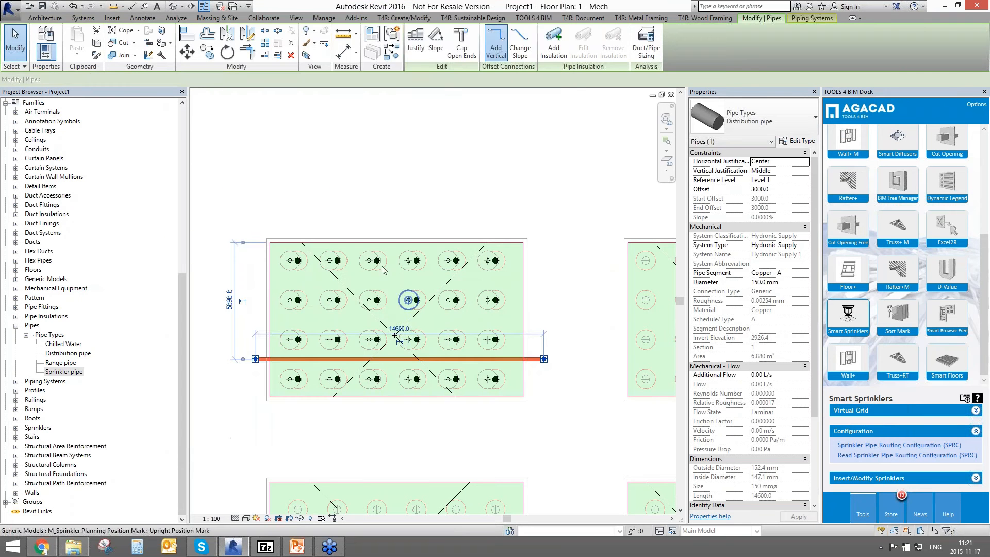
# Connect the sprinklers in the upper room to the distribution pipe using the Smart Sprinklers connection command
pyautogui.click(346, 174)
pyautogui.click(303, 360)
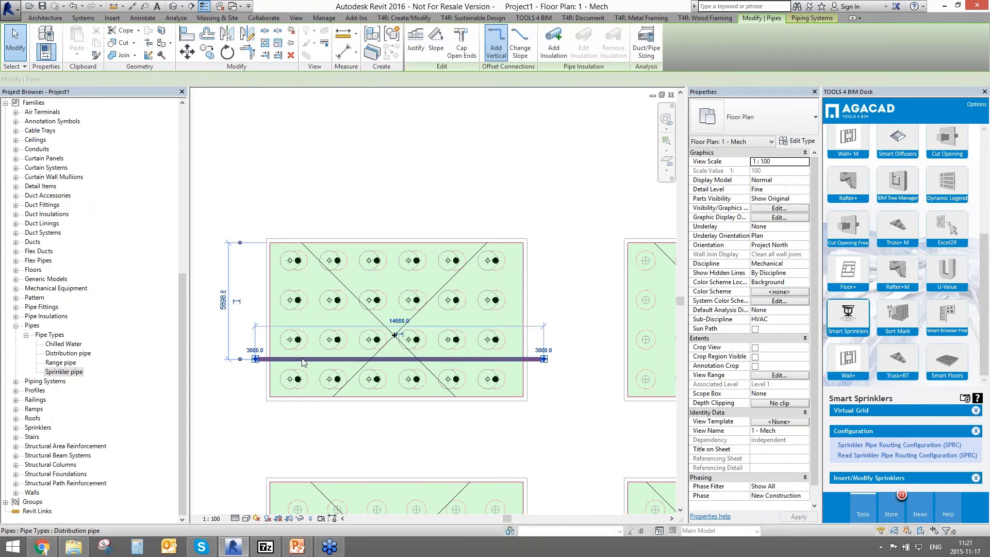
pyautogui.click(321, 174)
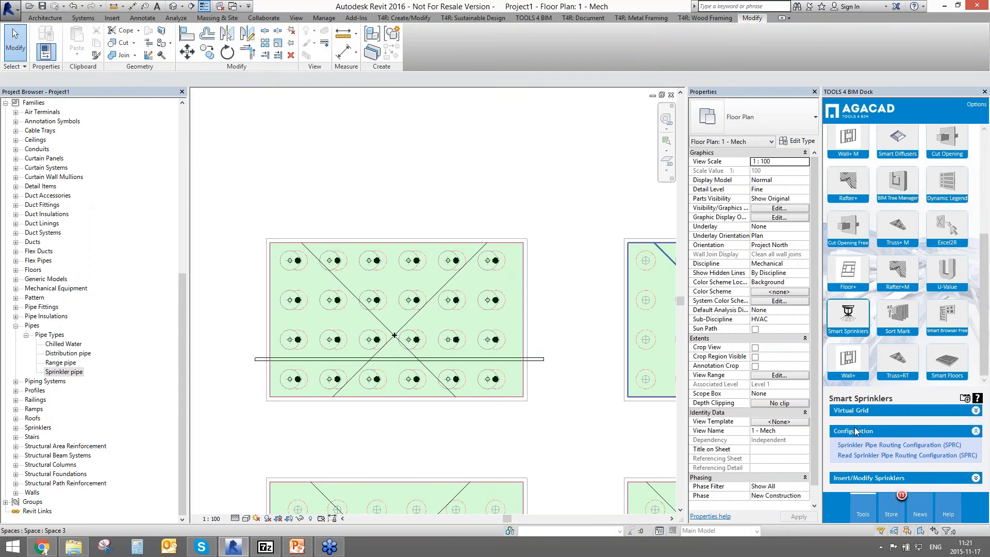
pyautogui.click(850, 479)
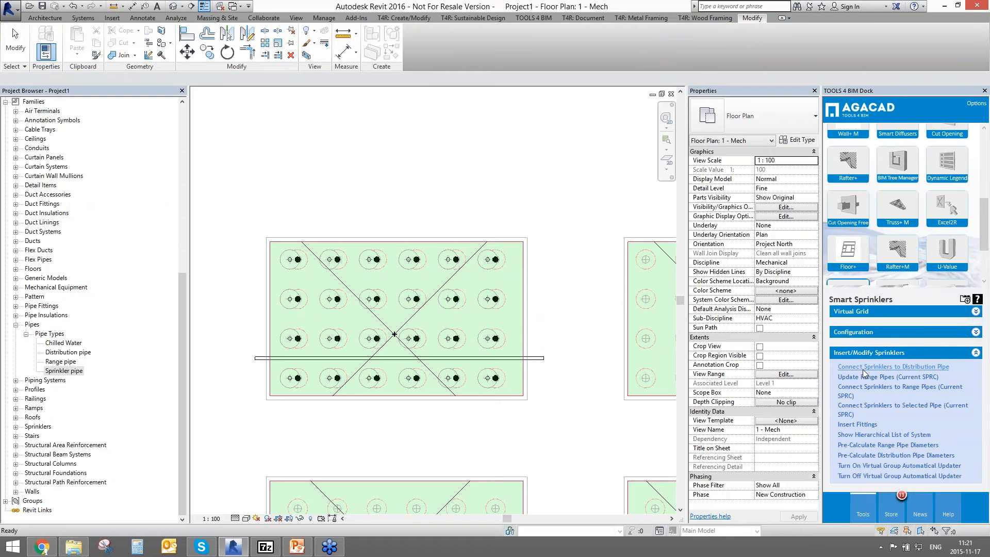
pyautogui.click(911, 371)
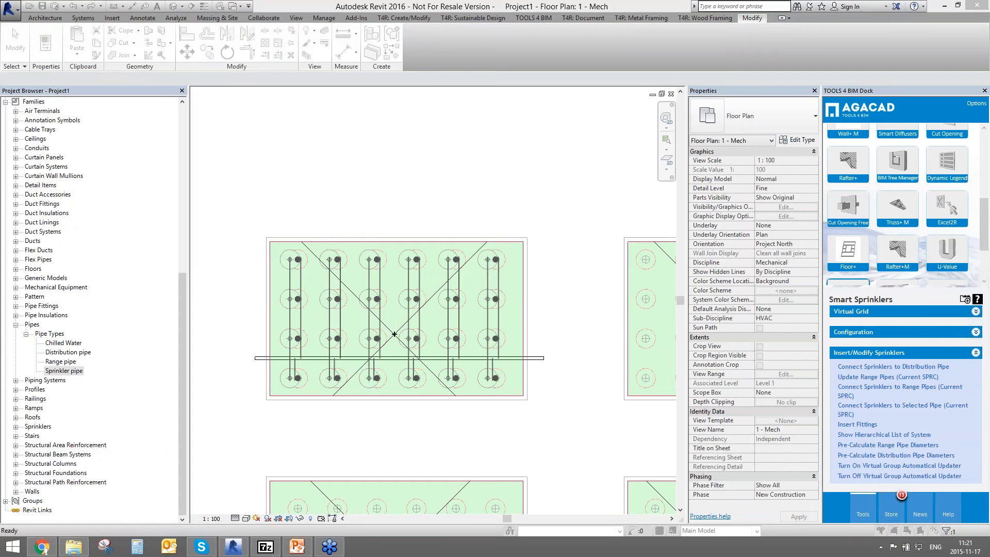
# Examine in the 3D view how upright and pendant sprinklers connect to their range pipes and the distribution pipe
pyautogui.click(204, 6)
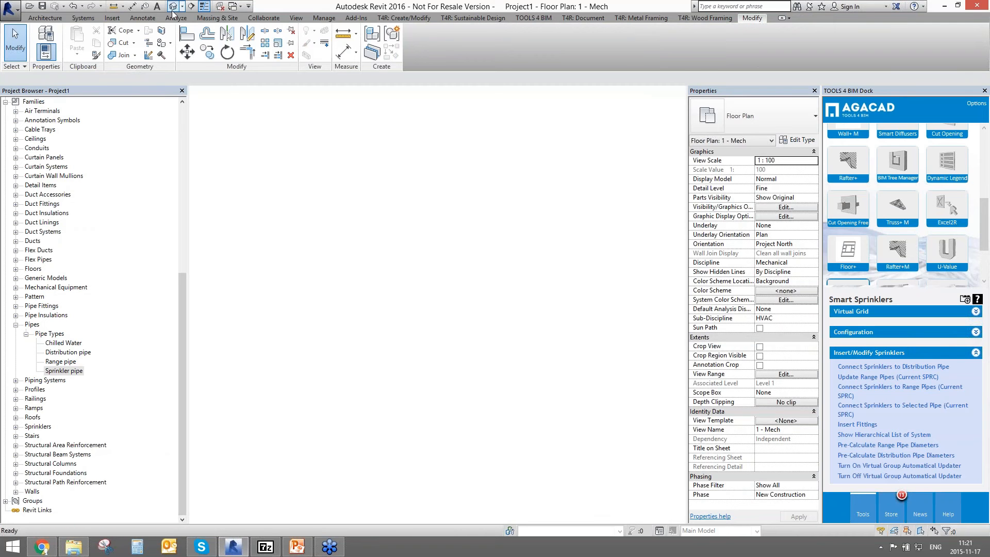
pyautogui.scroll(10, 354, 305)
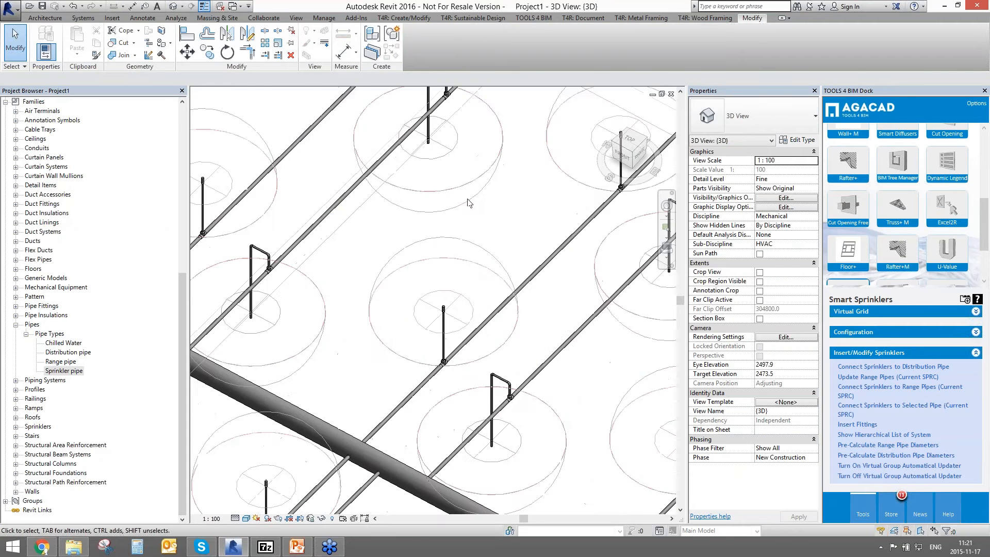
pyautogui.scroll(-5, 515, 258)
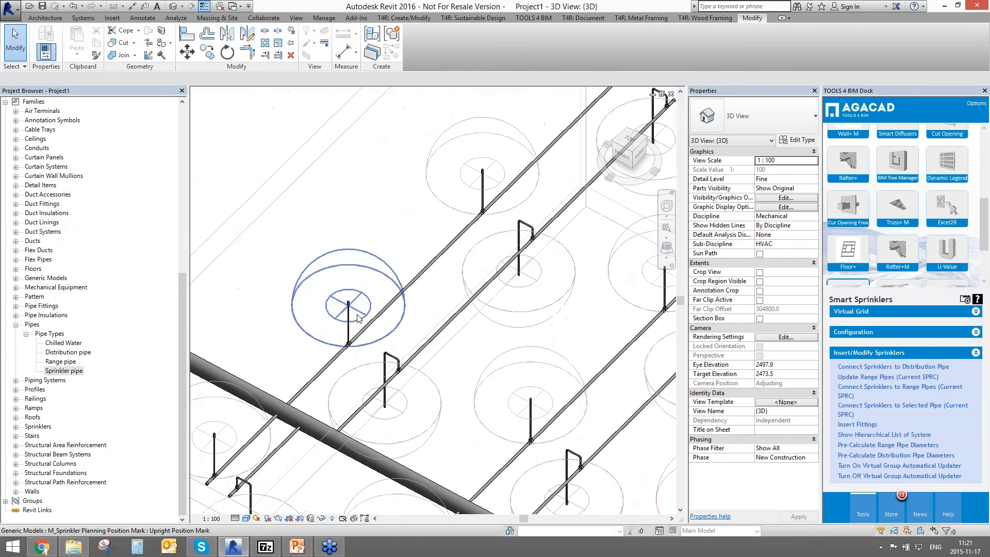
pyautogui.scroll(5, 319, 408)
pyautogui.scroll(-3, 319, 407)
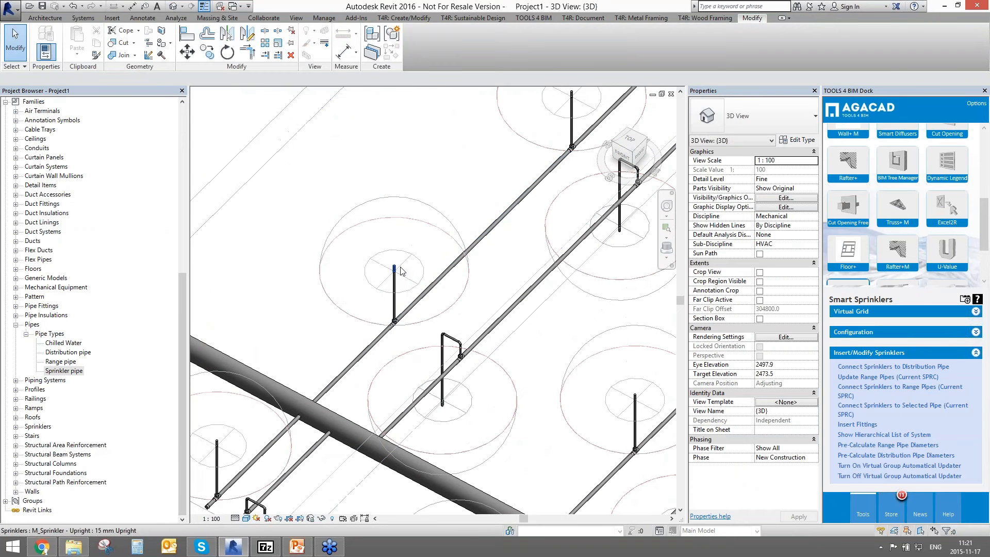
pyautogui.scroll(-2, 412, 281)
pyautogui.scroll(4, 426, 283)
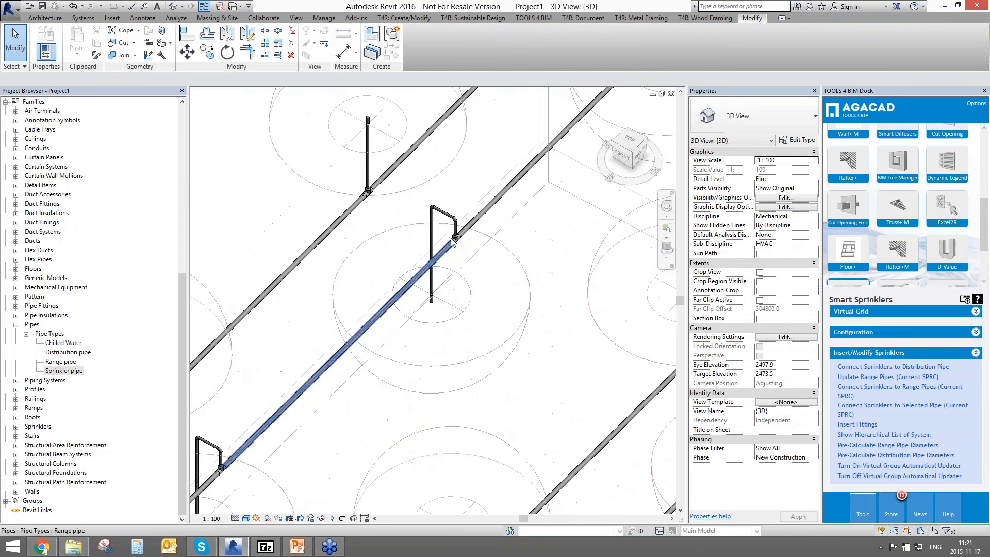
pyautogui.scroll(2, 428, 284)
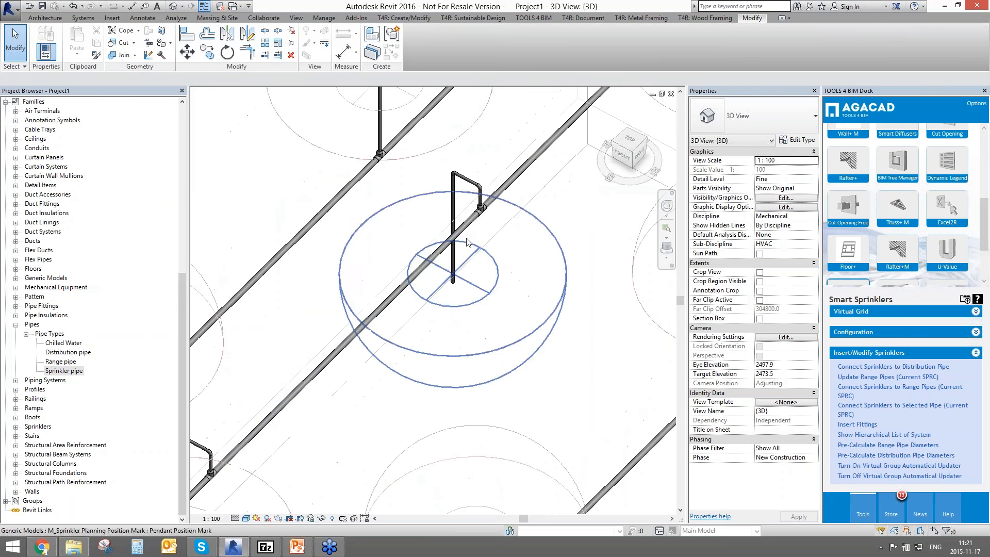
pyautogui.scroll(-5, 454, 287)
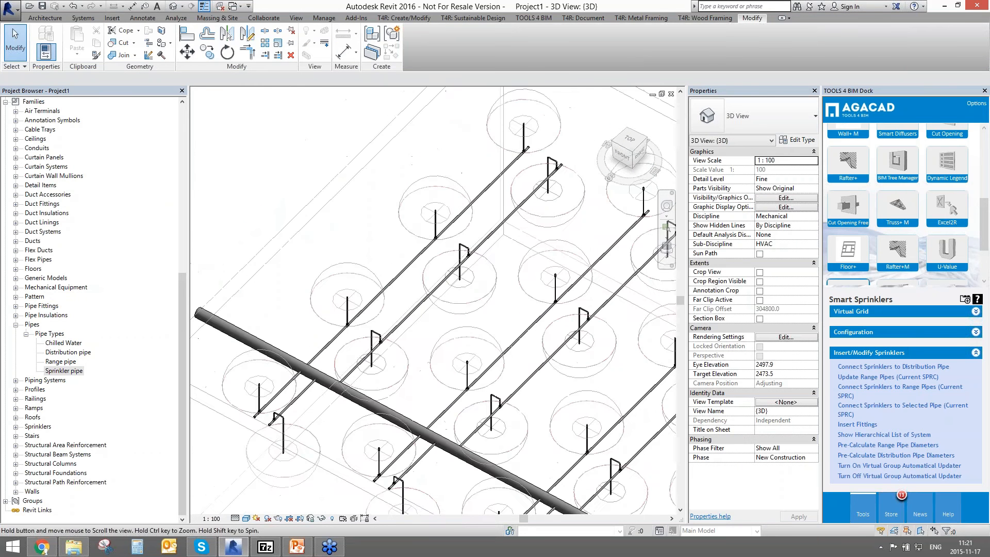
pyautogui.scroll(2, 489, 263)
pyautogui.scroll(5, 490, 263)
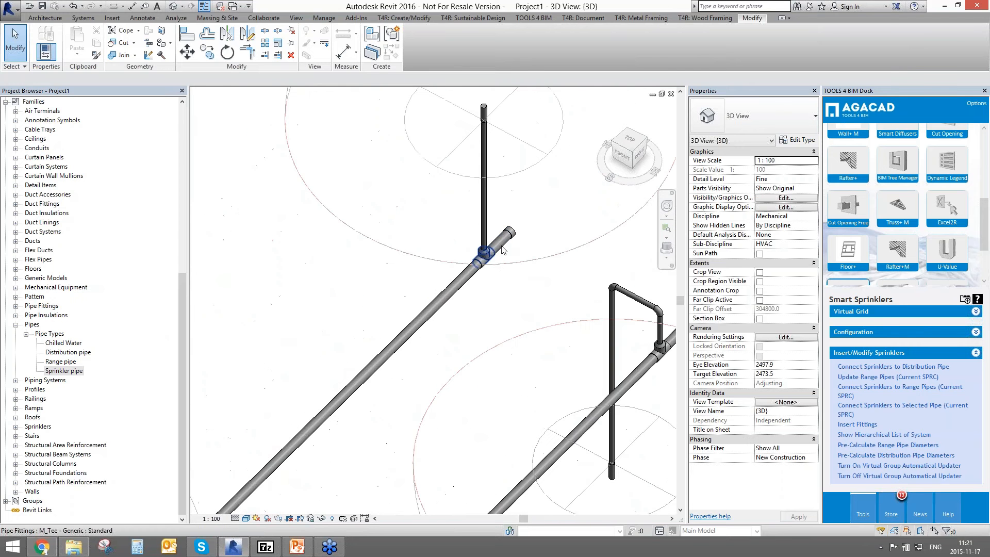
# Inspect the cap fitting on the extended end of the upright sprinklers' range pipe
pyautogui.click(508, 234)
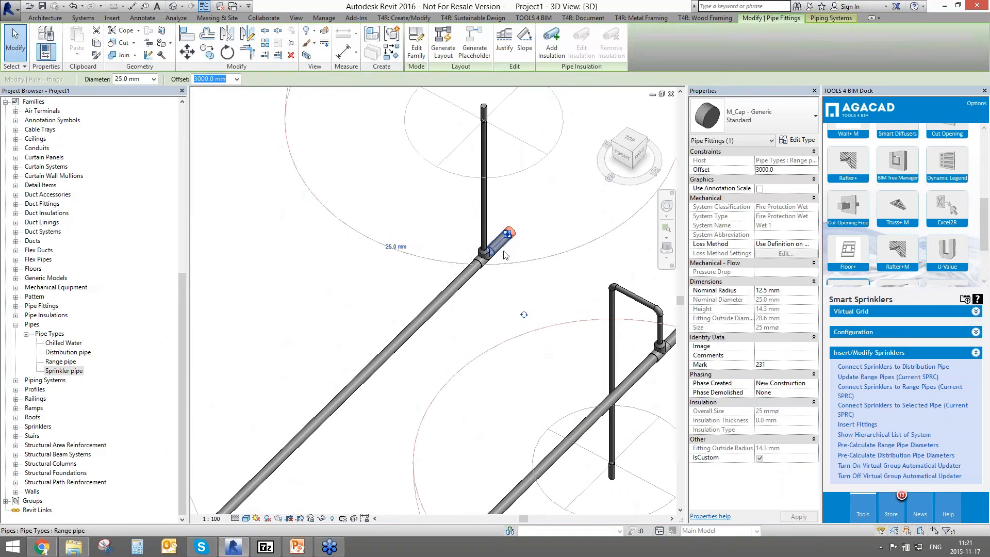
pyautogui.press('Escape')
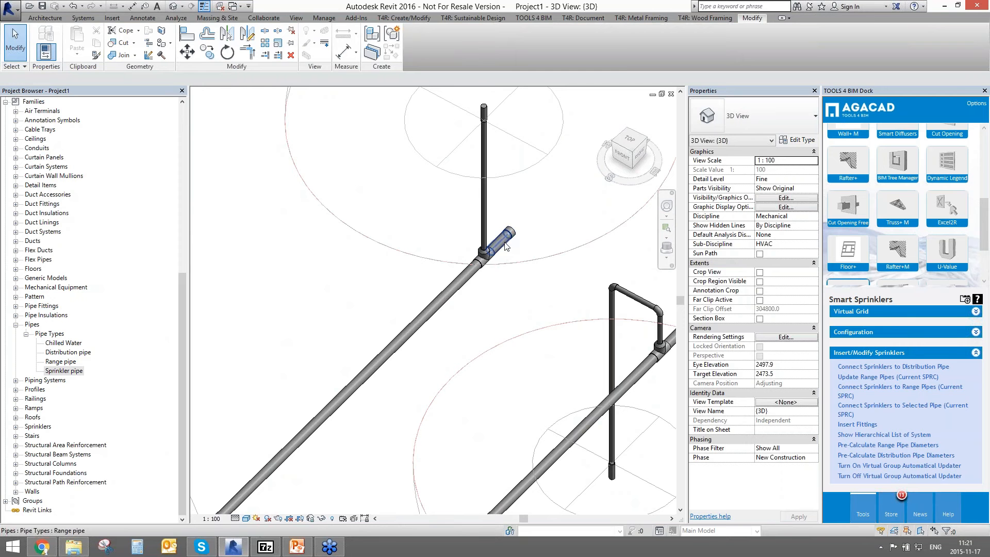
pyautogui.click(508, 235)
pyautogui.scroll(-6, 524, 314)
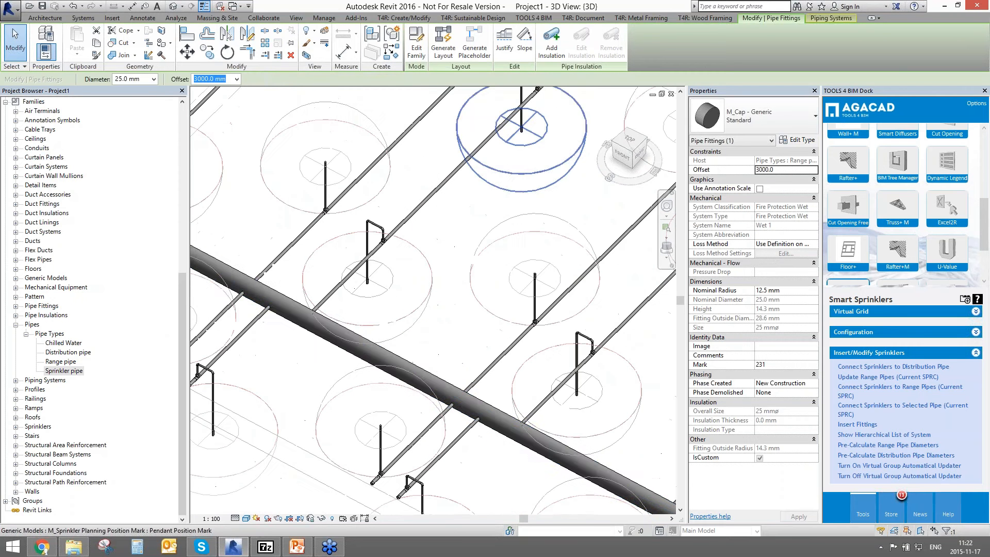
# Undo the connection of the sprinklers to the distribution pipe
pyautogui.click(292, 315)
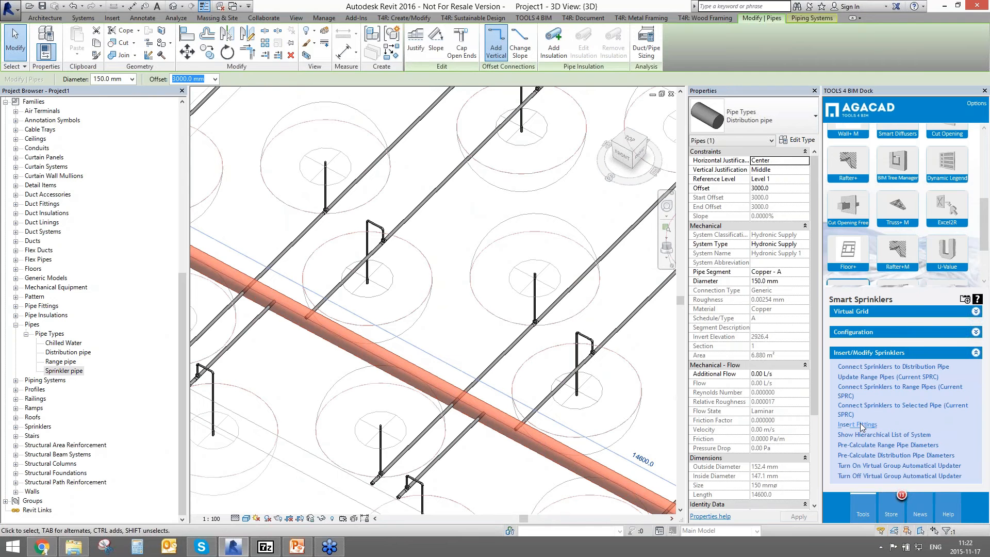
pyautogui.click(404, 335)
pyautogui.scroll(-3, 403, 335)
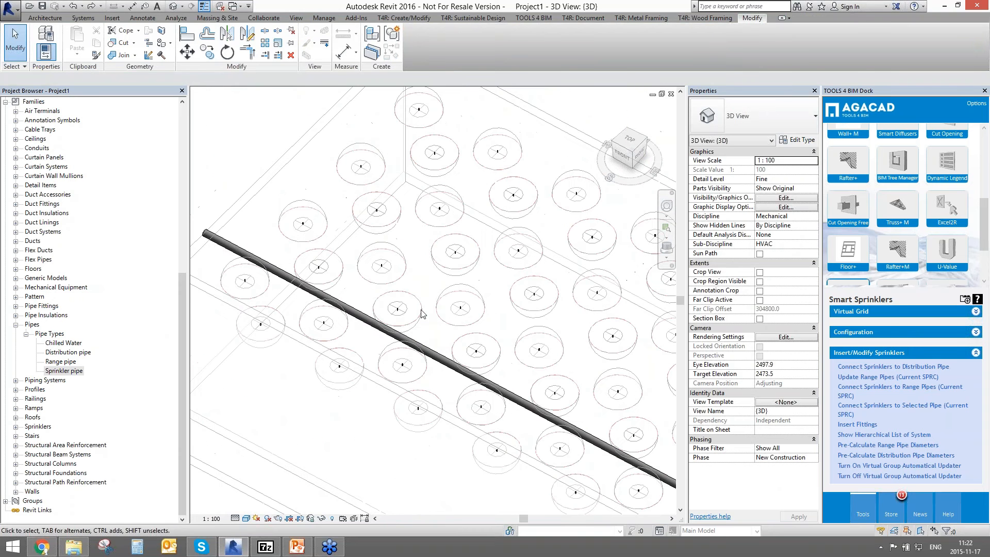
pyautogui.moveTo(421, 313); pyautogui.dragTo(388, 294, button='middle')
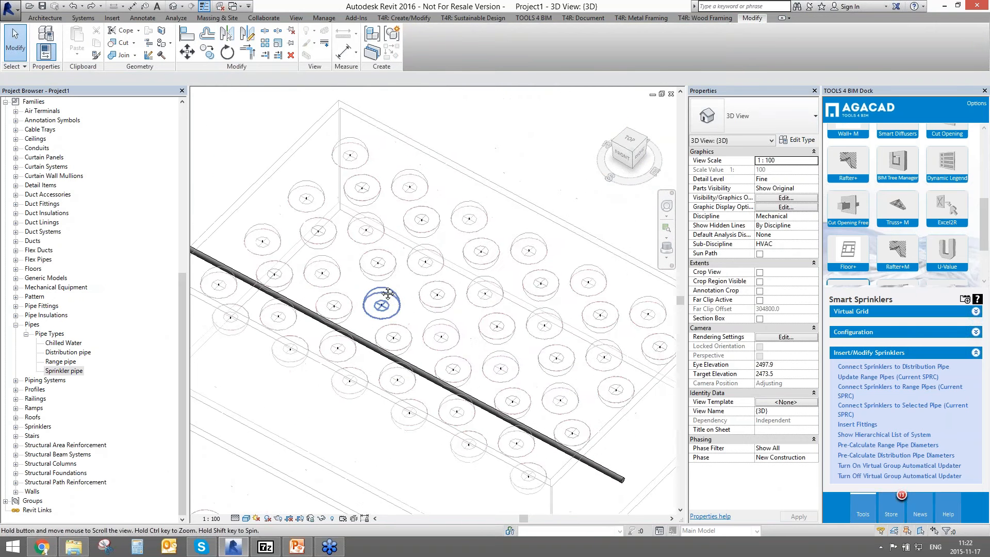
pyautogui.scroll(-1, 388, 293)
# Reopen the sprinkler pipe routing configuration and set the Main Line to in place of "upright" range pipe
pyautogui.click(862, 333)
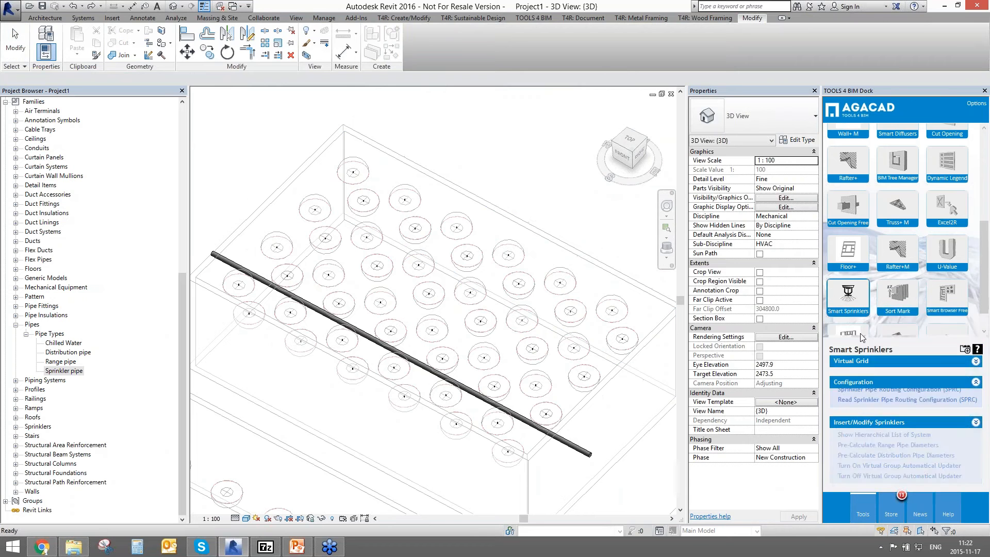
pyautogui.click(852, 447)
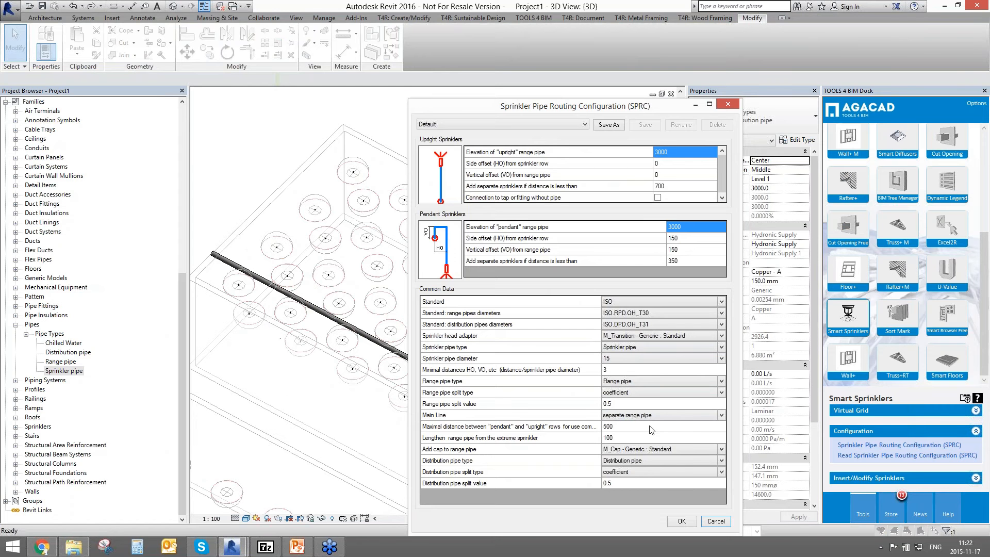
pyautogui.click(706, 419)
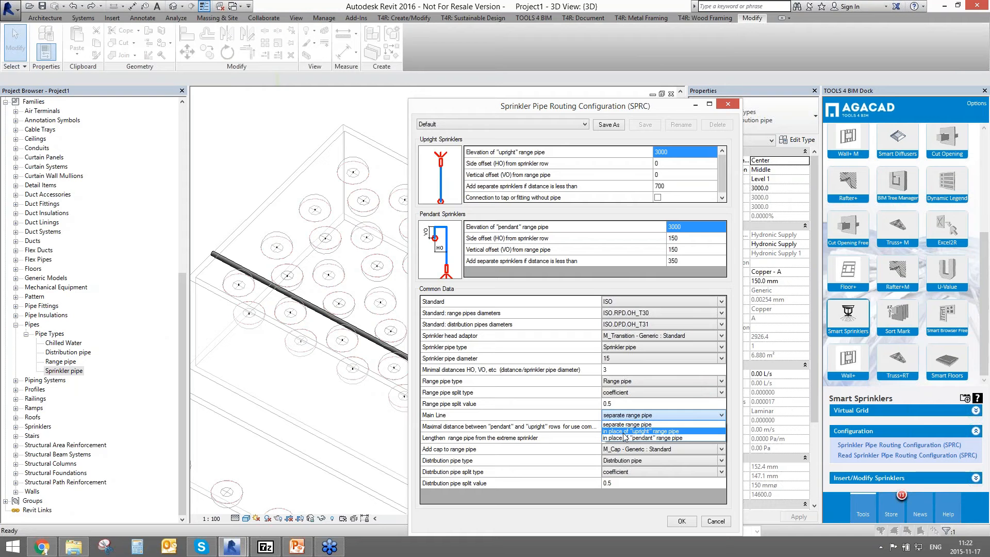
pyautogui.click(623, 432)
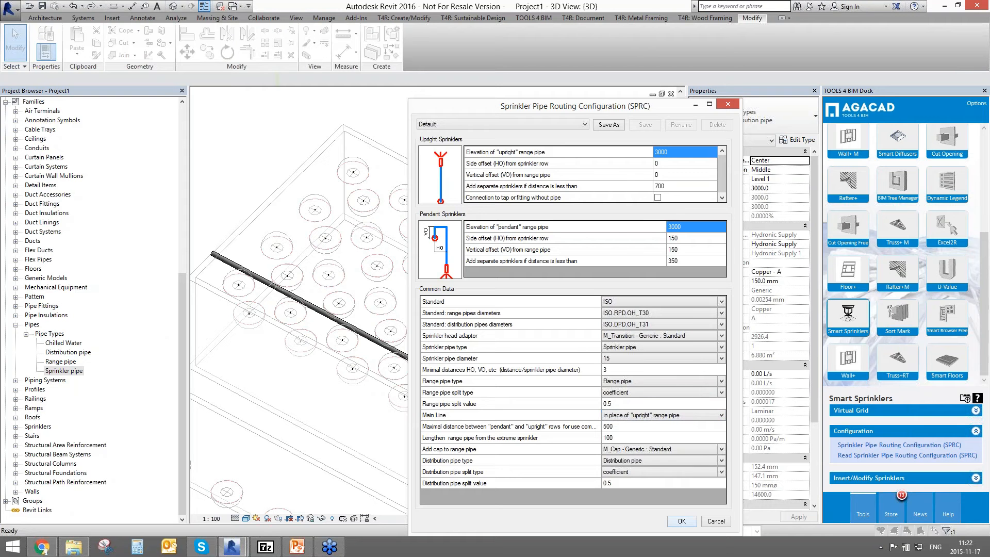
pyautogui.click(681, 520)
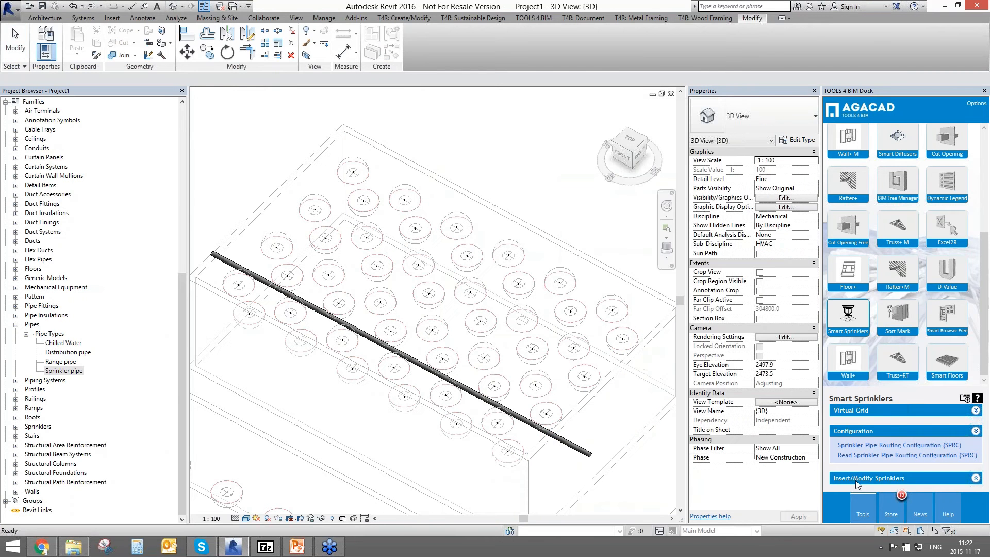
# Connect the sprinklers to the distribution pipe using the updated pipe routing configuration
pyautogui.click(857, 478)
pyautogui.click(281, 290)
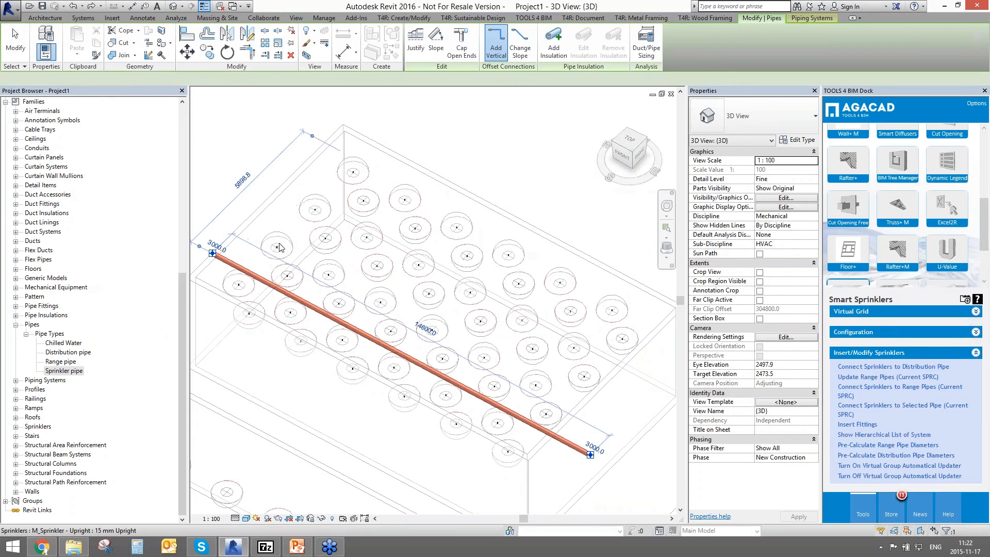
pyautogui.click(270, 286)
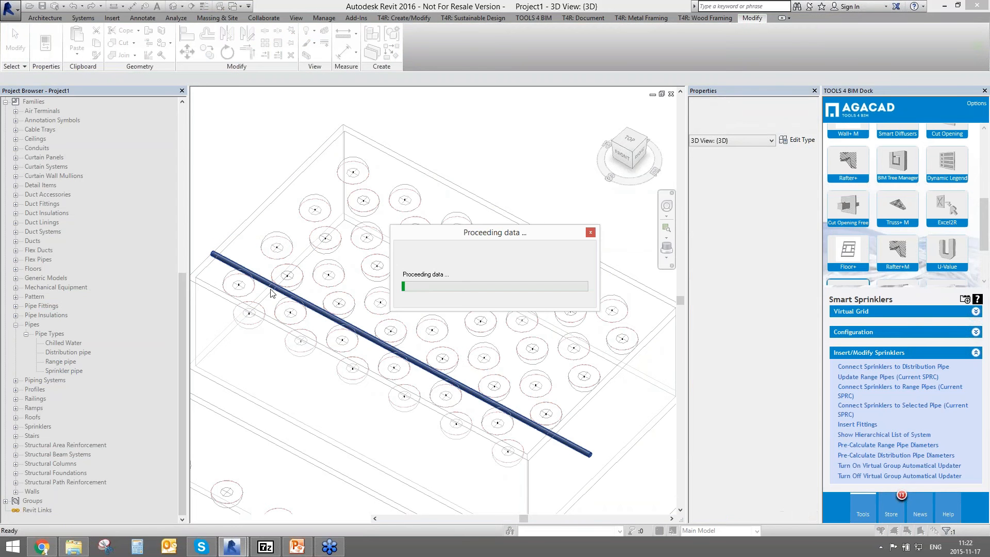
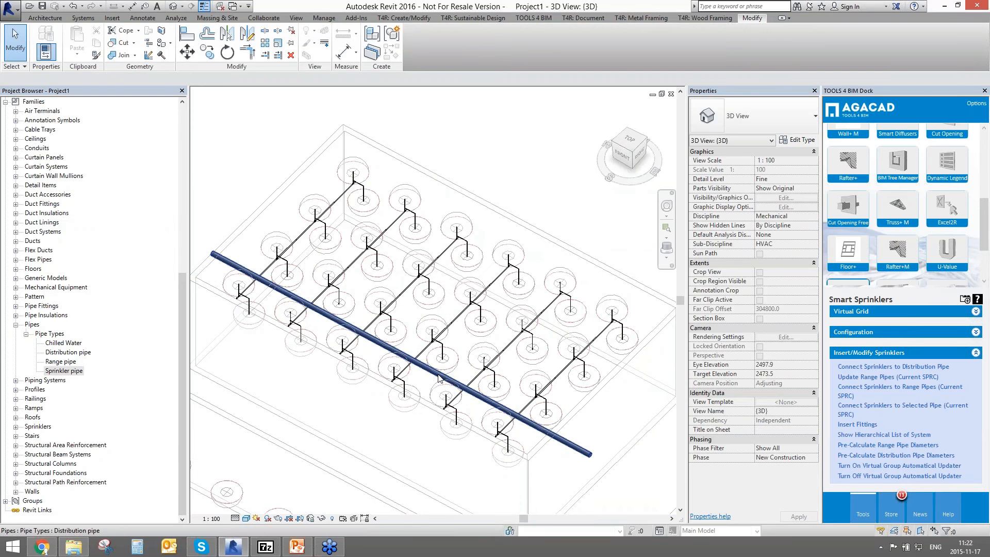
# Check the pipe types of the upright sprinkler's riser, the pendant branch, the range pipe and the distribution pipe
pyautogui.scroll(5, 397, 349)
pyautogui.scroll(5, 397, 351)
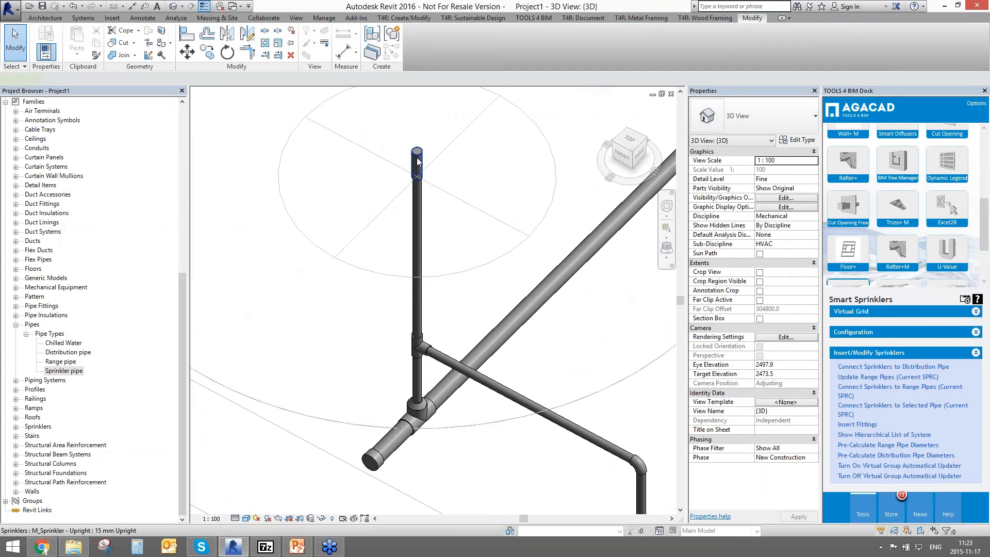
pyautogui.click(417, 162)
pyautogui.click(419, 285)
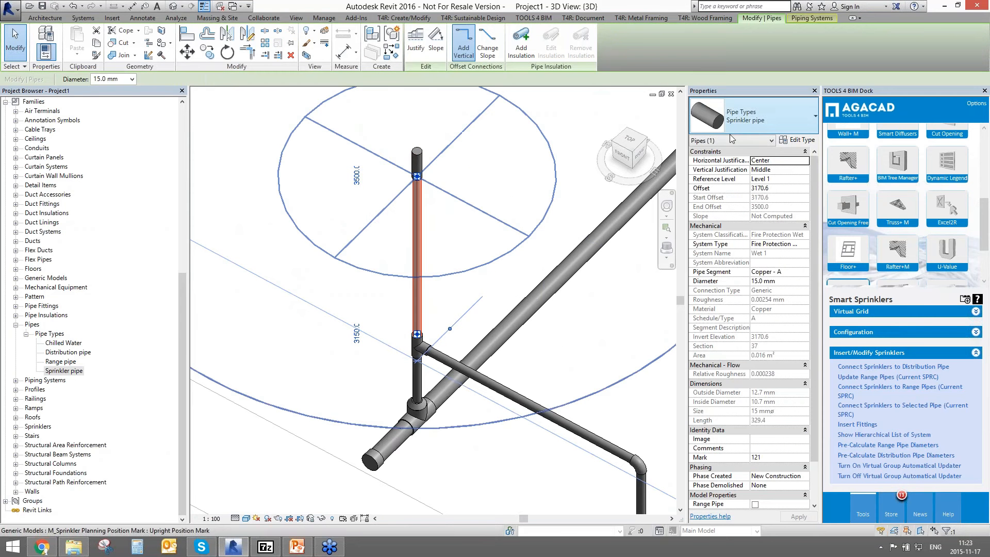
pyautogui.click(541, 410)
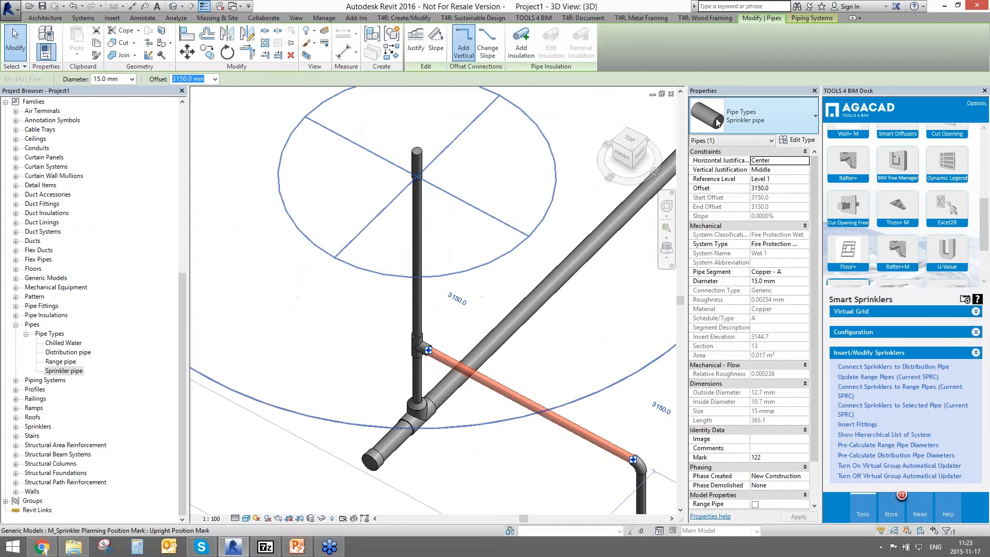
pyautogui.click(457, 395)
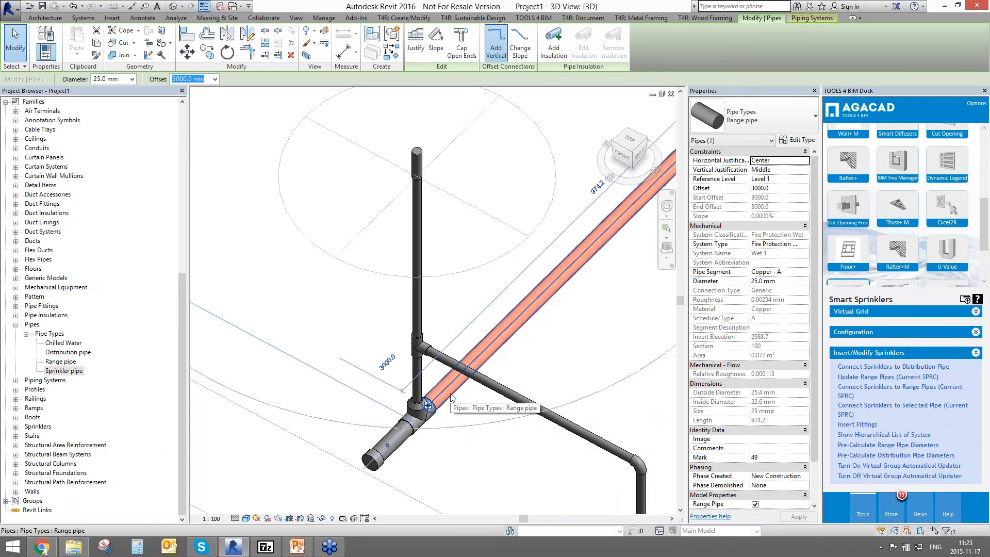
pyautogui.scroll(-3, 552, 352)
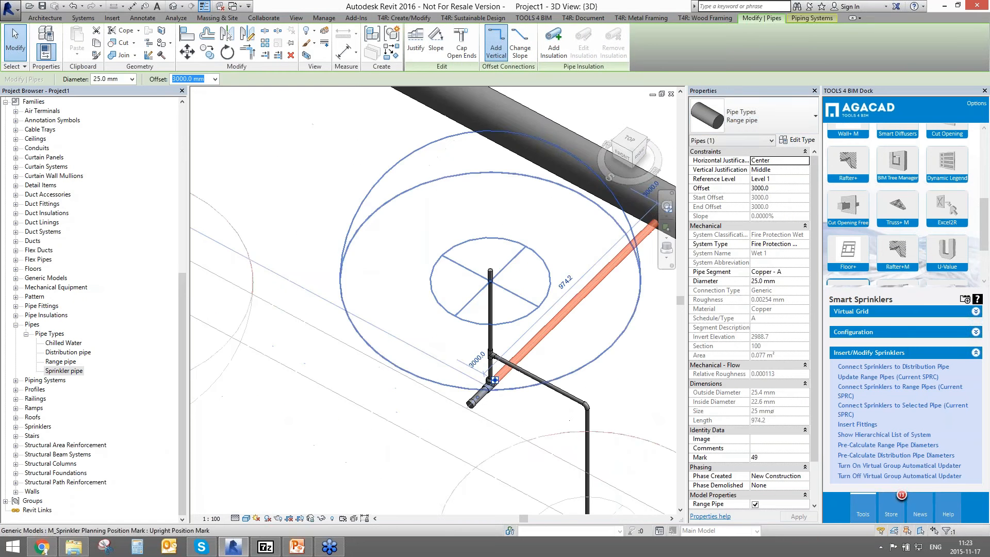
pyautogui.moveTo(554, 352); pyautogui.dragTo(451, 384, button='middle')
pyautogui.click(567, 332)
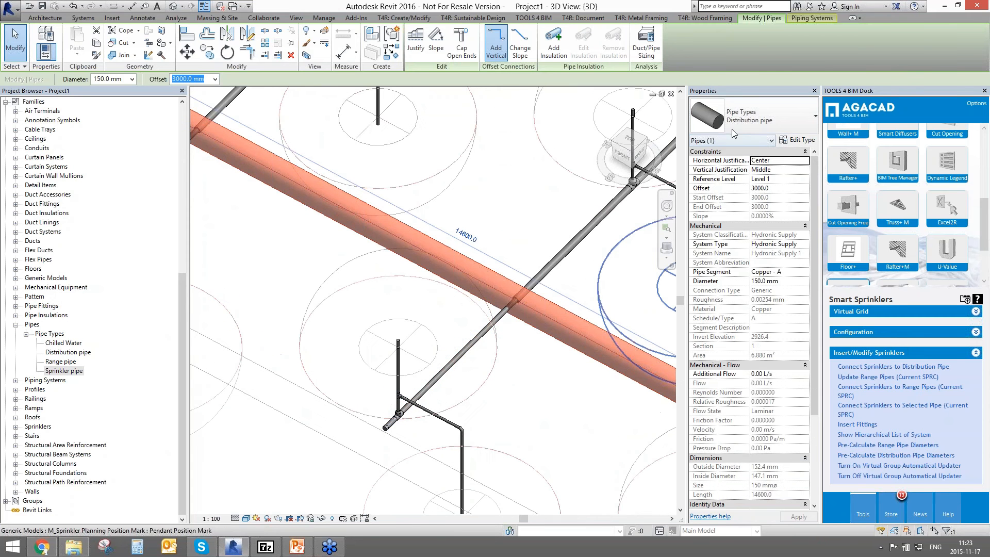
pyautogui.scroll(-3, 571, 447)
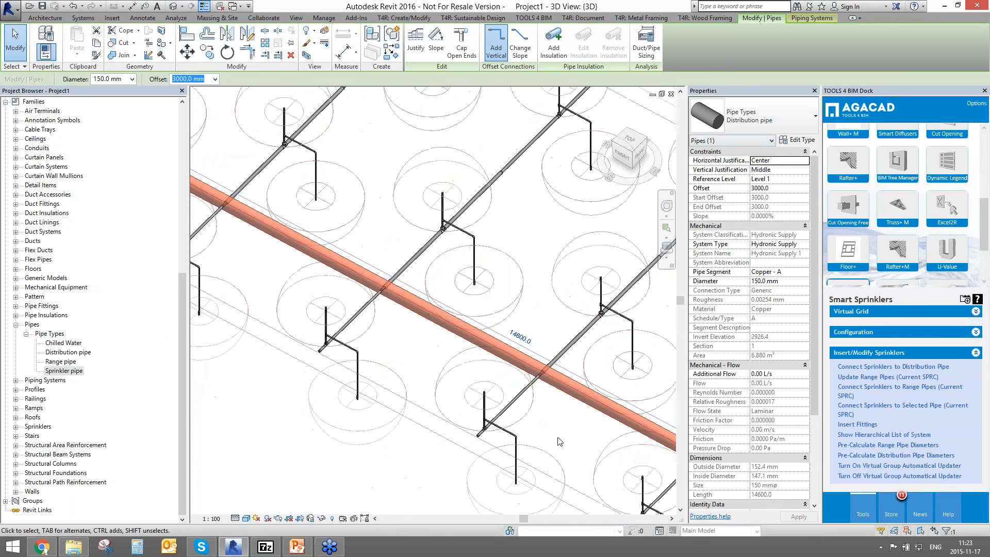
pyautogui.click(560, 435)
# Inspect the diameters of successive range pipe segments from the farthest sprinkler towards the distribution pipe
pyautogui.scroll(-3, 577, 305)
pyautogui.moveTo(578, 304); pyautogui.dragTo(534, 471, button='middle')
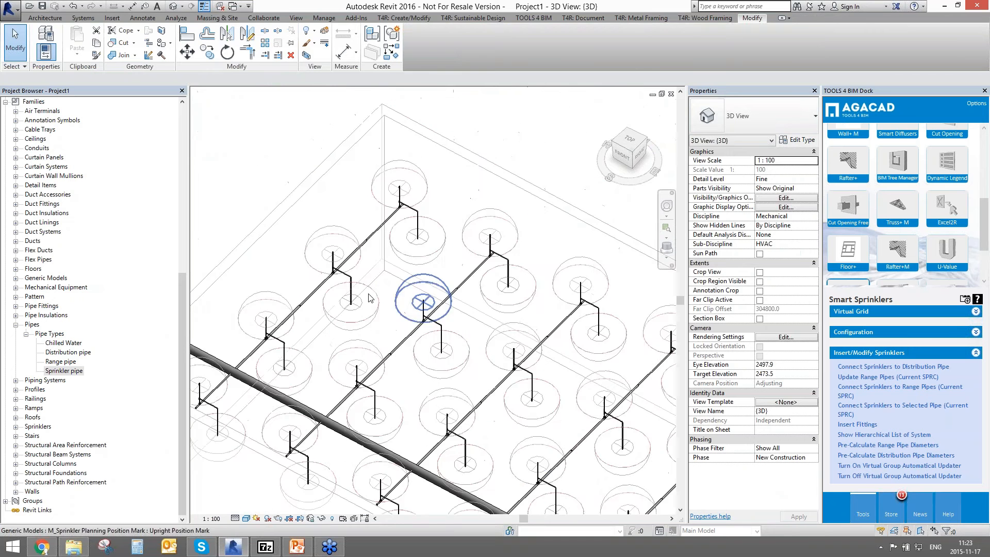
pyautogui.scroll(6, 369, 298)
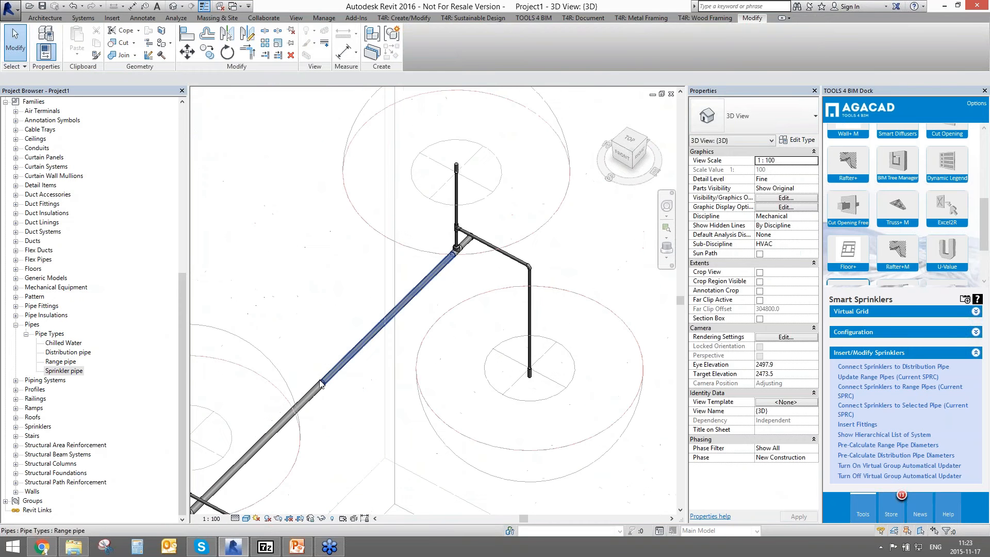
pyautogui.scroll(3, 336, 345)
pyautogui.click(336, 345)
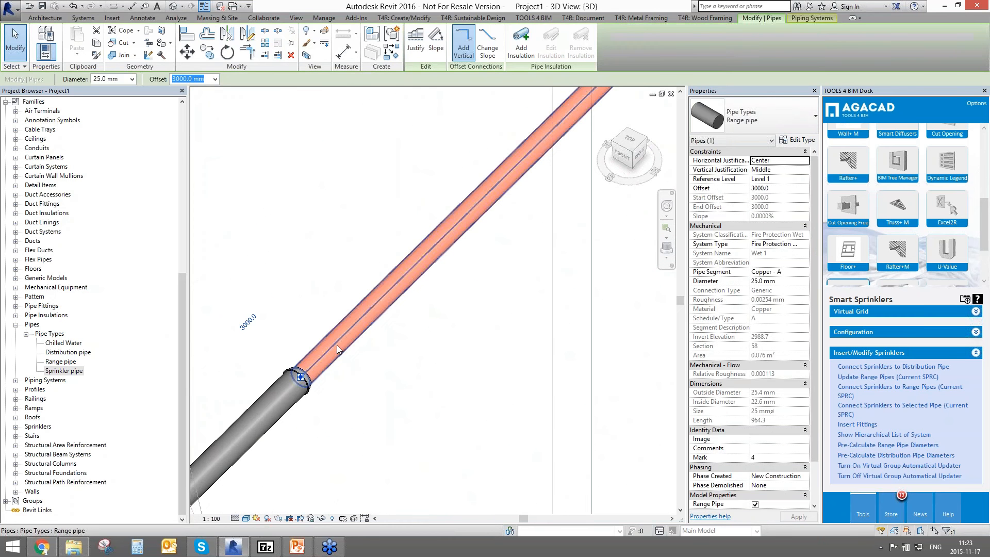
pyautogui.scroll(-2, 407, 314)
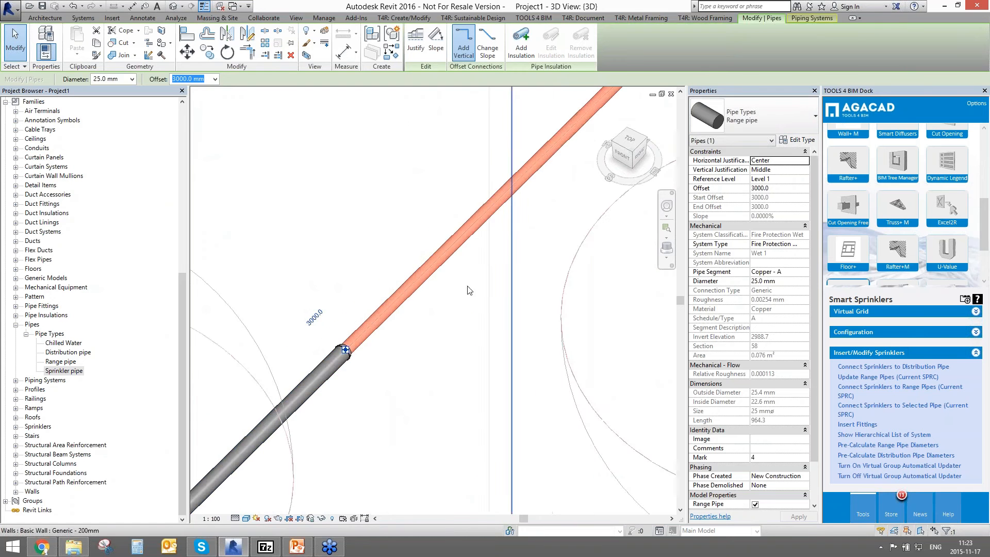
pyautogui.scroll(-3, 468, 289)
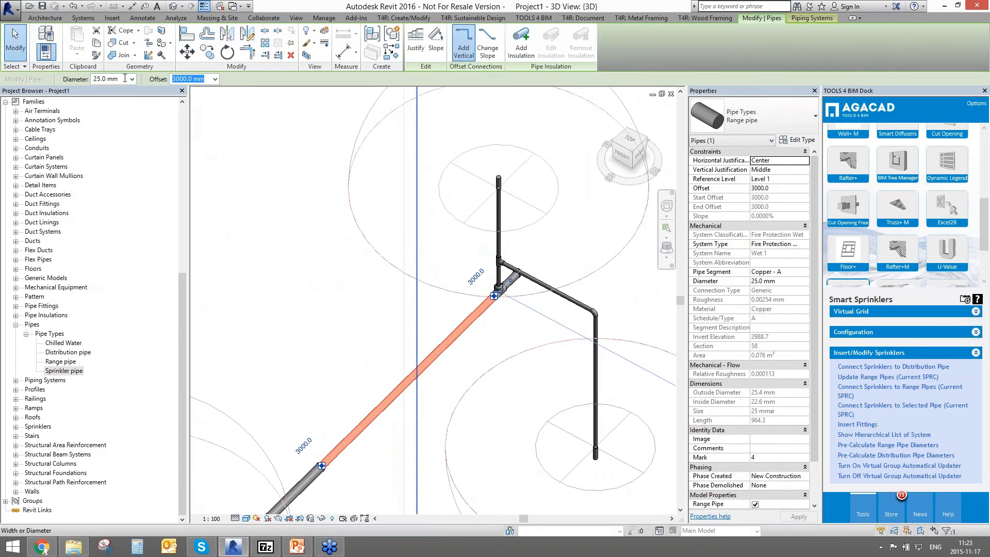
pyautogui.moveTo(268, 469); pyautogui.dragTo(415, 304, button='middle')
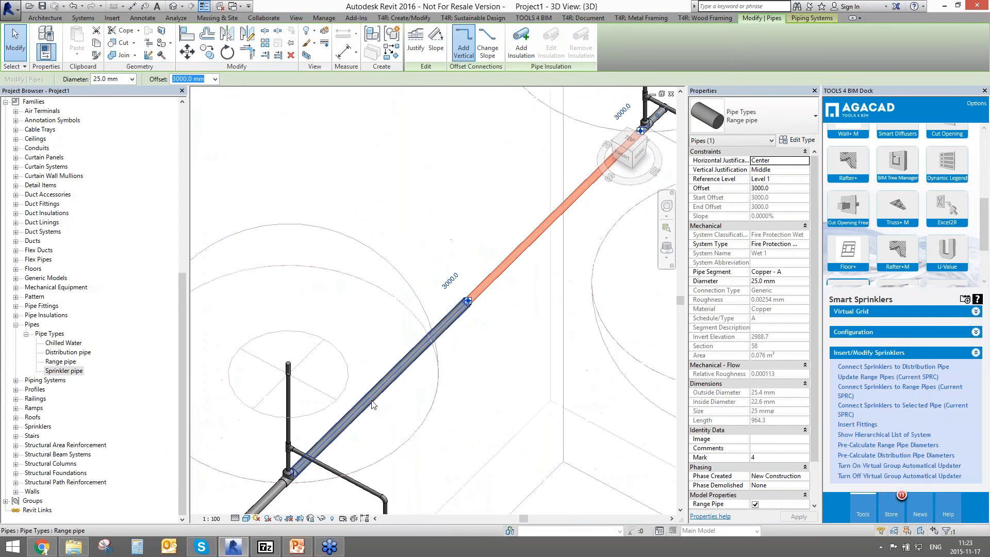
pyautogui.click(373, 405)
pyautogui.scroll(-2, 415, 314)
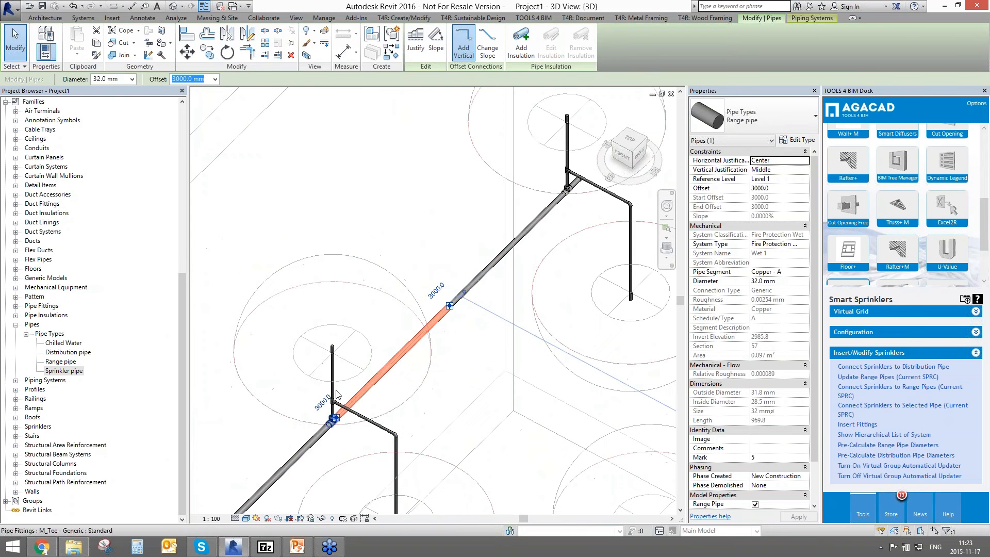
pyautogui.moveTo(347, 463); pyautogui.dragTo(387, 388, button='middle')
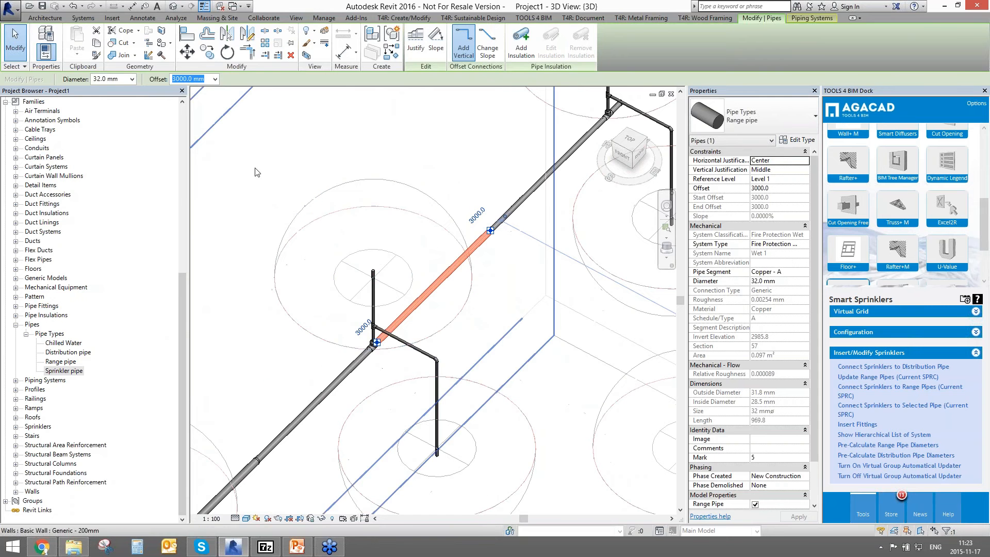
pyautogui.moveTo(254, 467); pyautogui.dragTo(494, 290, button='middle')
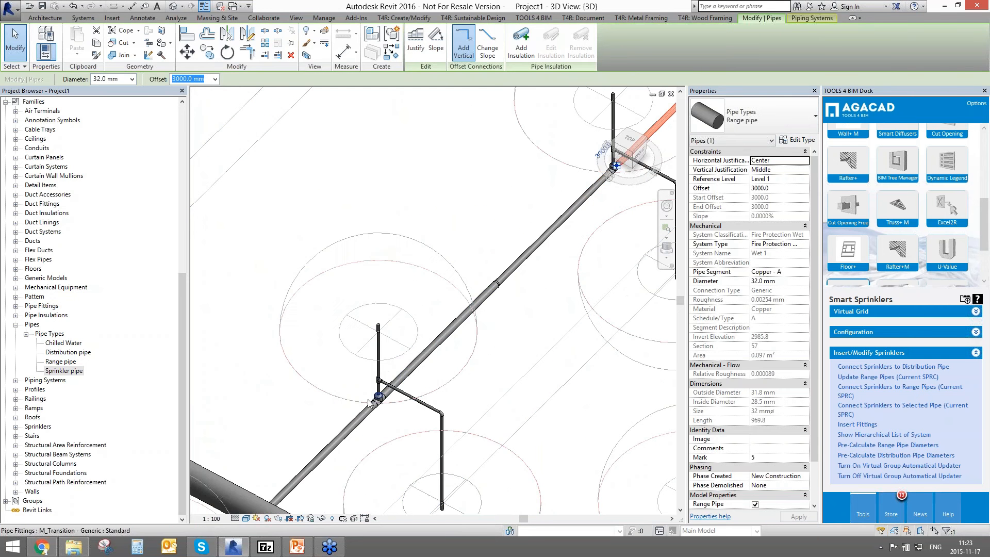
pyautogui.click(324, 449)
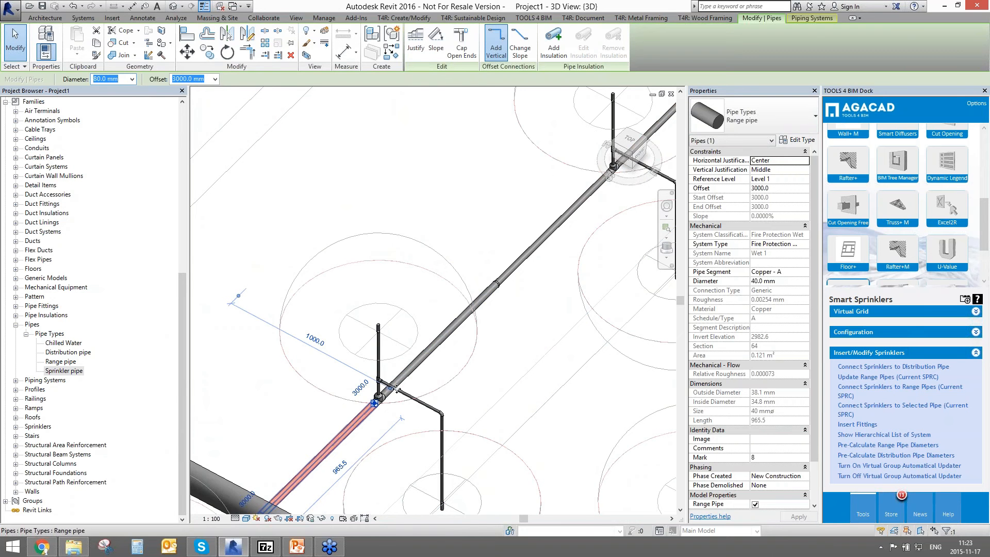
pyautogui.press('Escape')
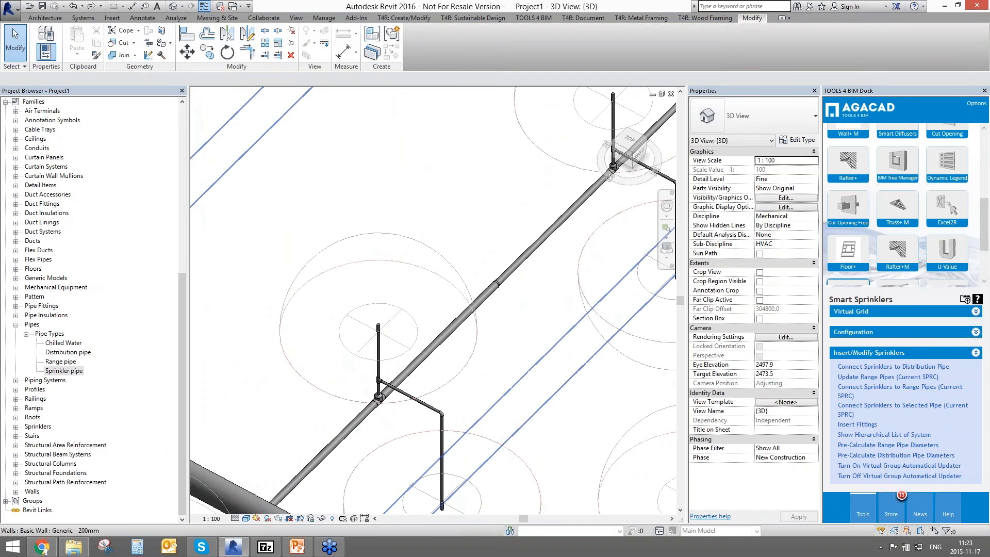
pyautogui.click(366, 419)
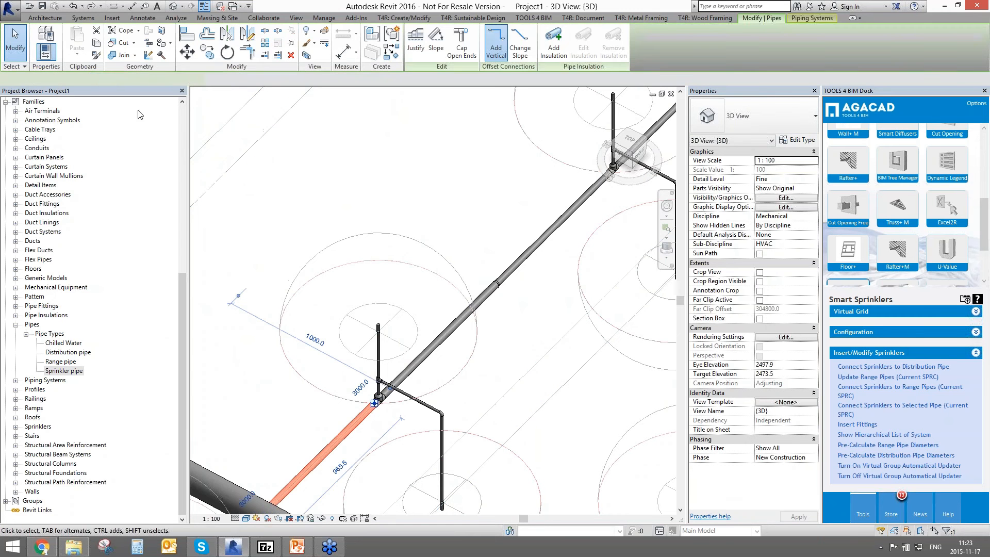
pyautogui.press('Escape')
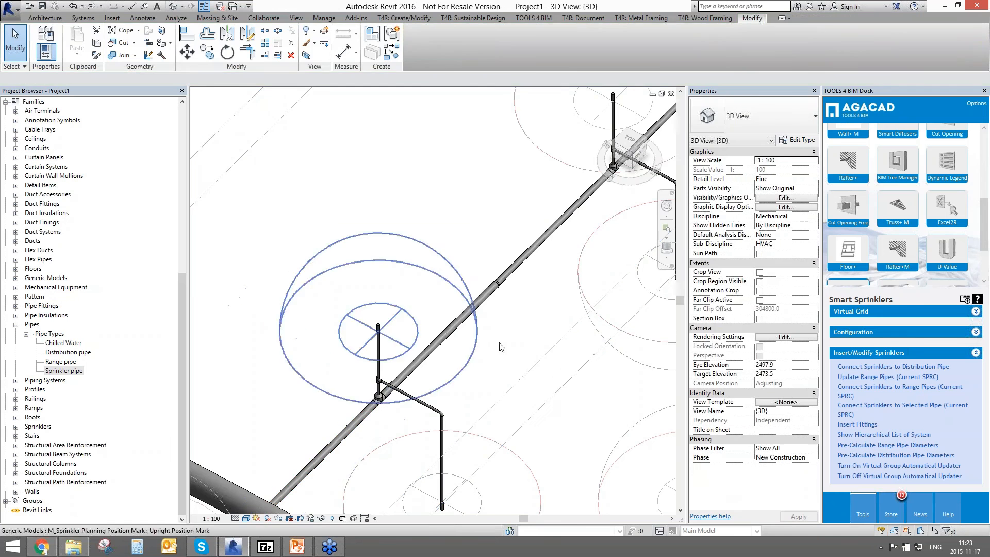
# Review the whole connected sprinkler layout in the 3D view from a lower viewing angle
pyautogui.click(501, 346)
pyautogui.click(577, 434)
pyautogui.scroll(-5, 584, 438)
pyautogui.moveTo(584, 439); pyautogui.dragTo(317, 316, button='middle')
pyautogui.keyDown('shift'); pyautogui.moveTo(498, 437); pyautogui.dragTo(498, 385, button='middle'); pyautogui.keyUp('shift')
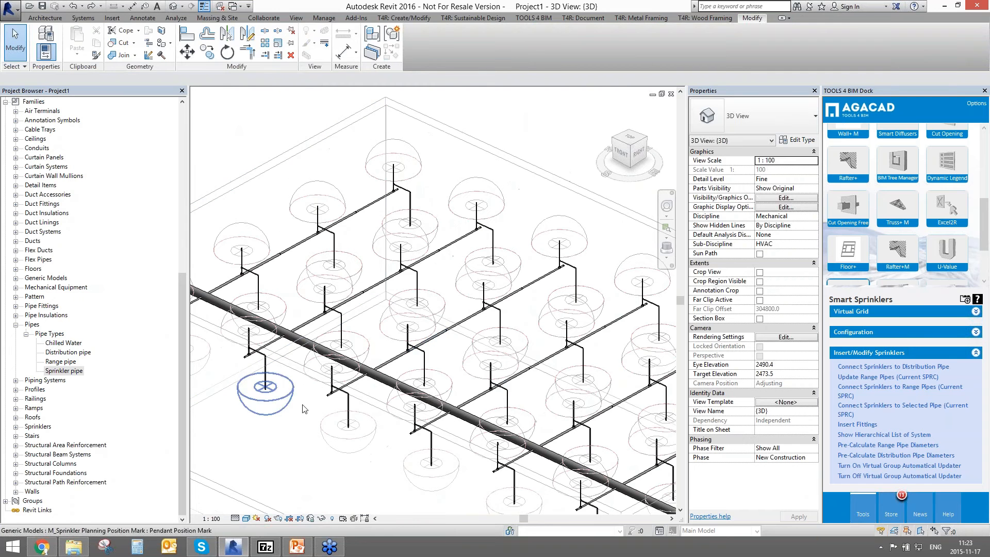
# Open the sprinkler pipe routing configuration, choose ISO as the Standard, and review the range and distribution pipe diameter standards
pyautogui.click(855, 332)
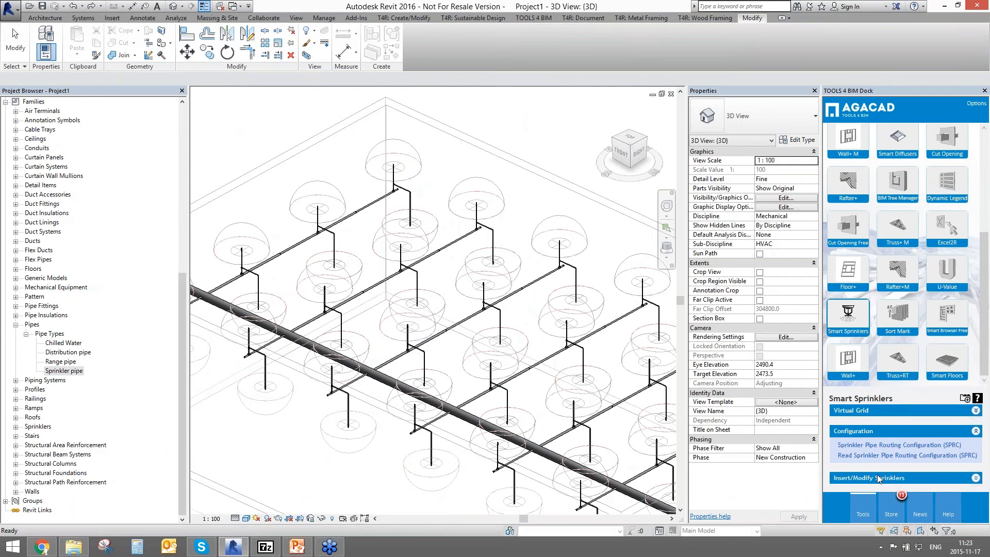
pyautogui.click(850, 448)
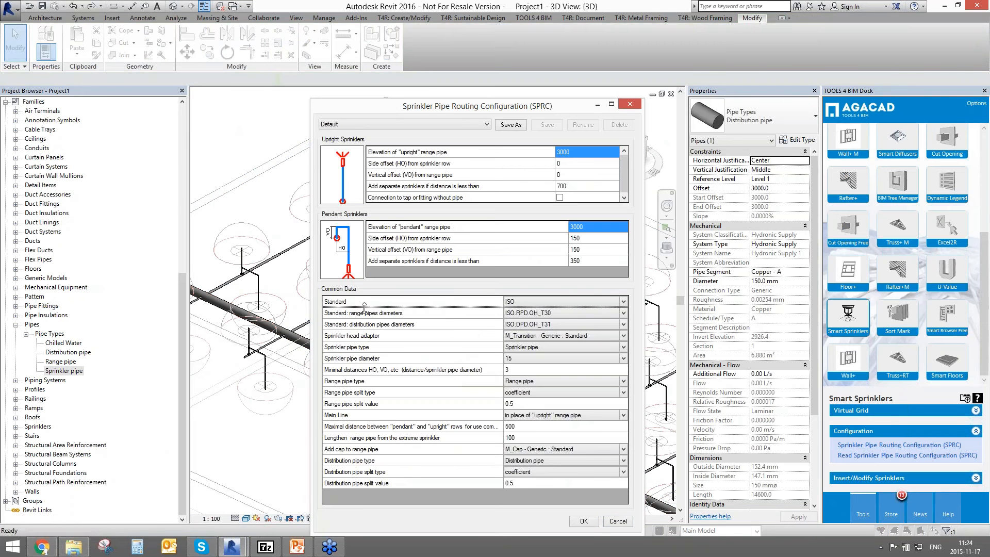
pyautogui.click(370, 304)
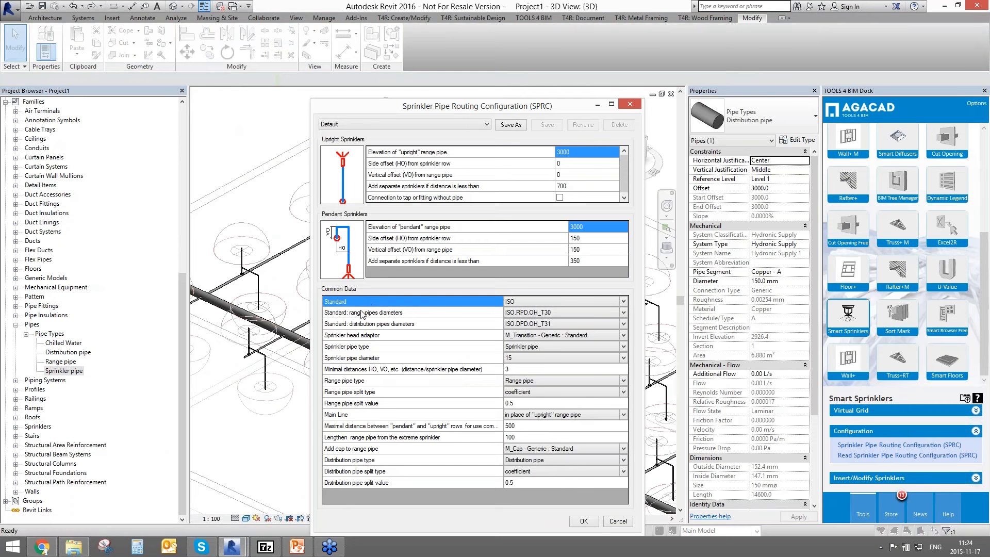
pyautogui.click(620, 304)
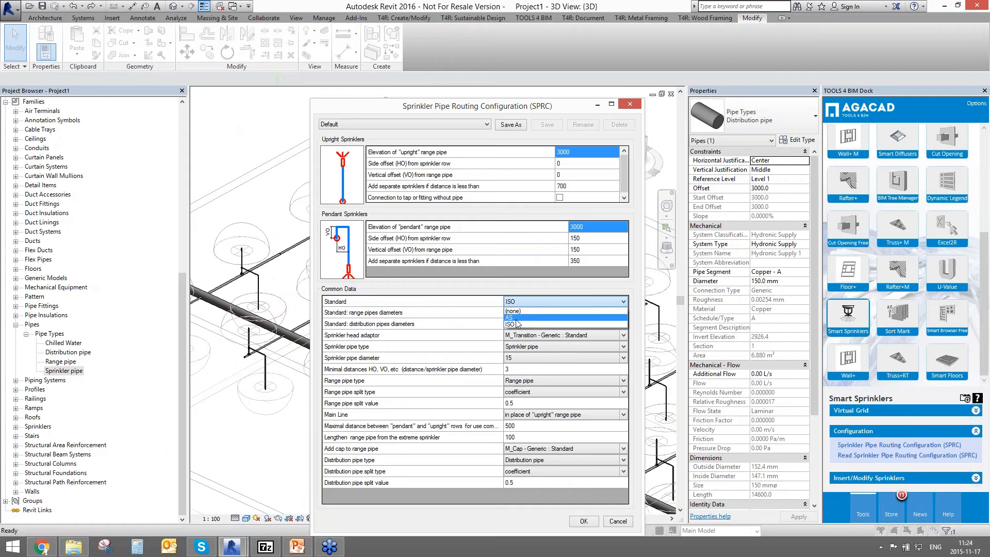
pyautogui.click(515, 324)
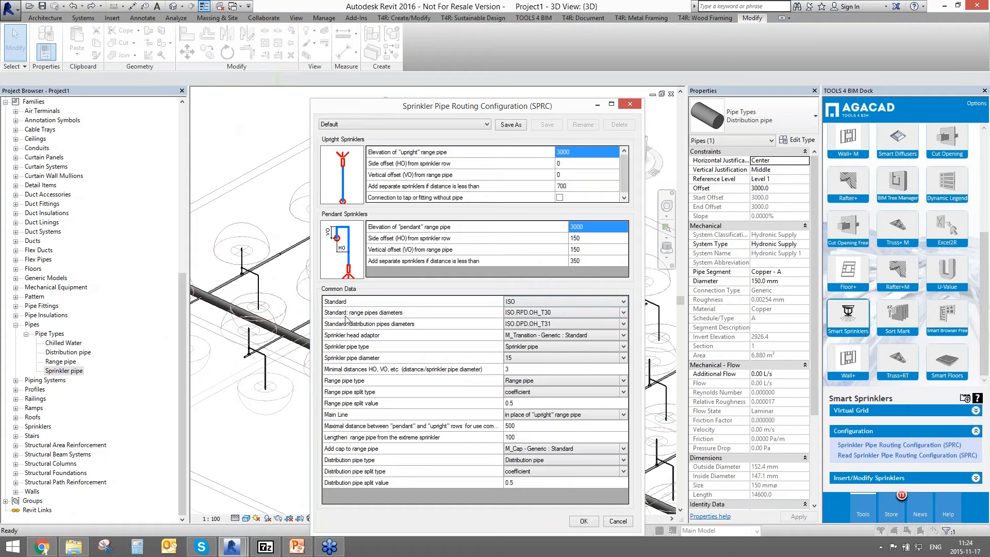
pyautogui.click(368, 314)
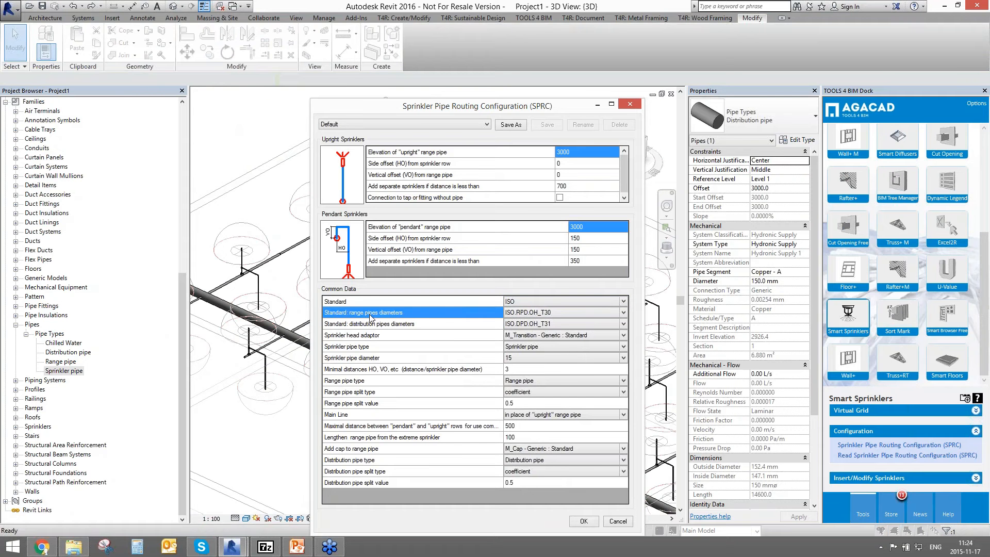
pyautogui.click(360, 326)
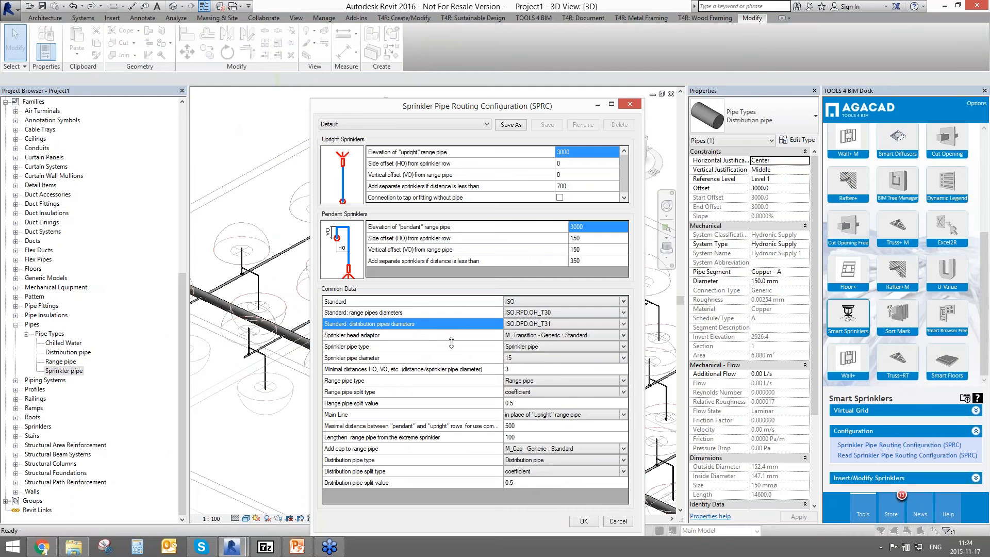
# Switch to File Explorer, open a new window, clear the sprinkler families window out of view, and open Local Disk (D:)
pyautogui.click(74, 547)
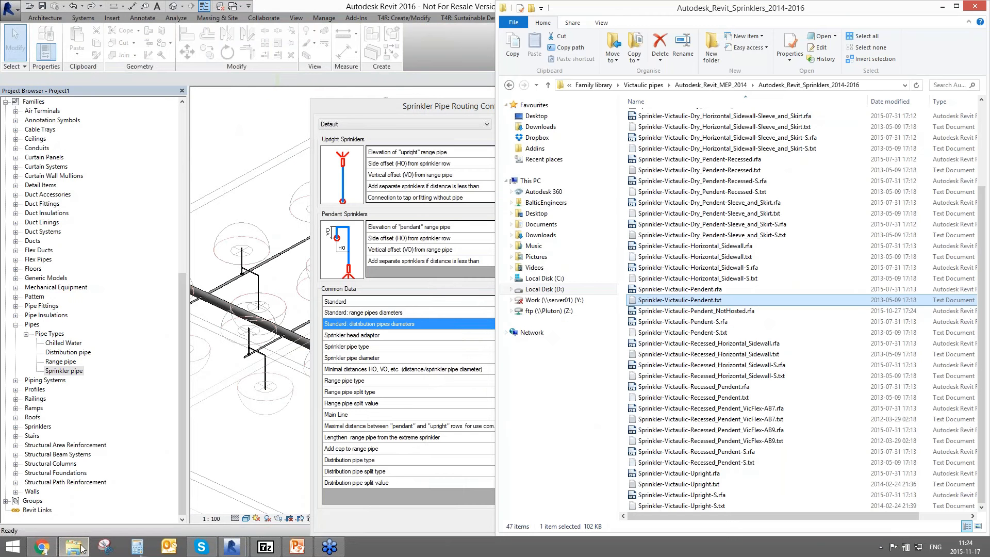
pyautogui.rightClick(83, 548)
pyautogui.click(44, 504)
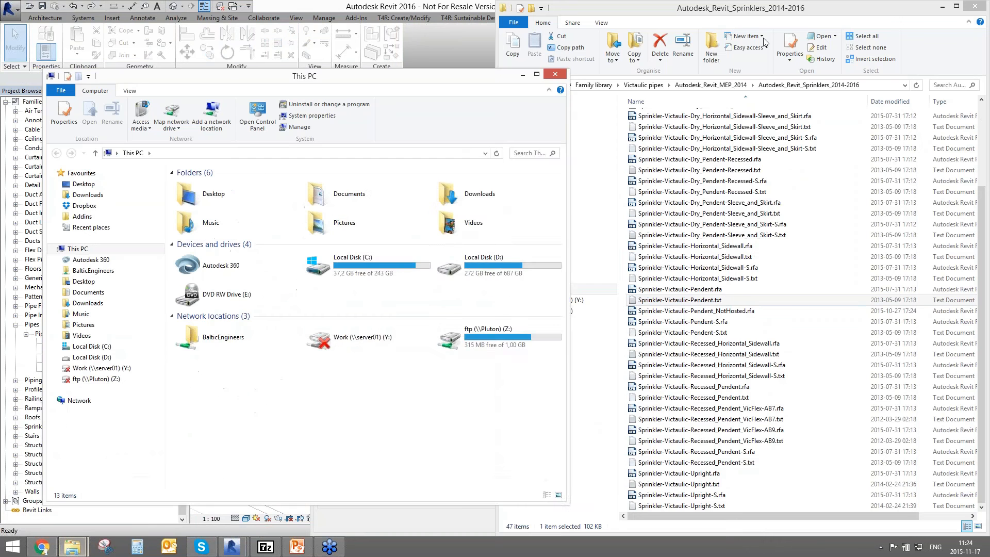
pyautogui.click(942, 8)
pyautogui.doubleClick(484, 267)
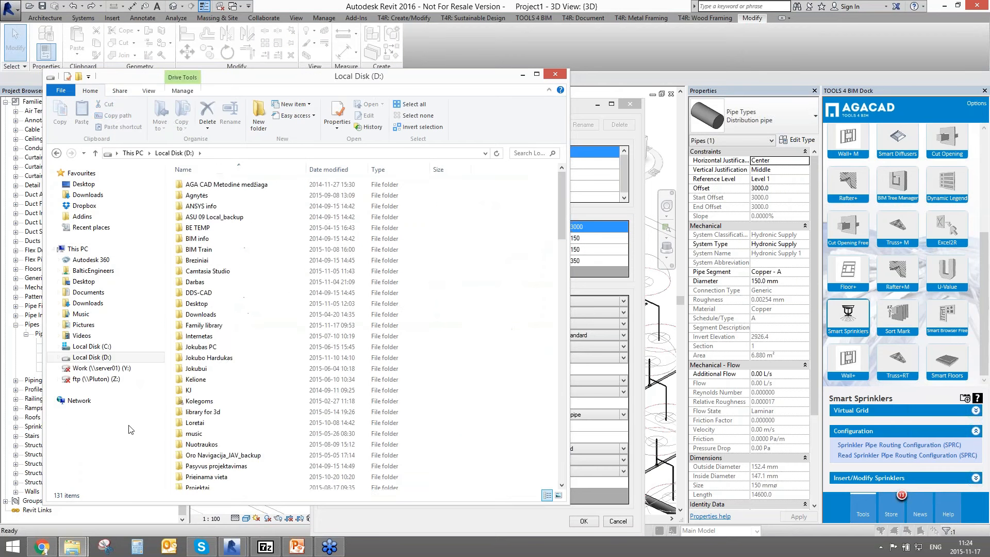
# Go to the webinar 2015-06-25 folder inside tools4revit > Smart Sprinklers on the D: drive
pyautogui.click(206, 445)
pyautogui.scroll(-6, 212, 445)
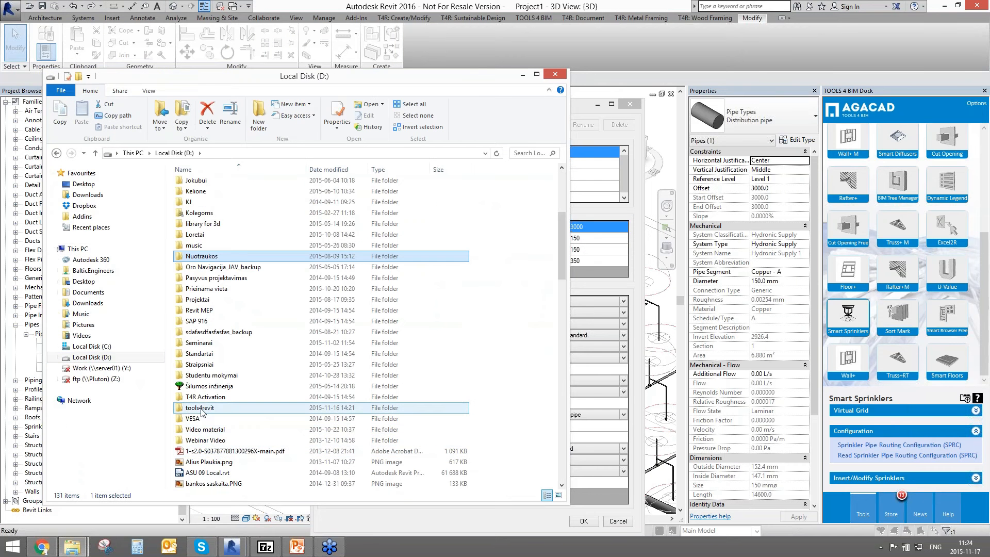
pyautogui.doubleClick(201, 408)
pyautogui.click(223, 314)
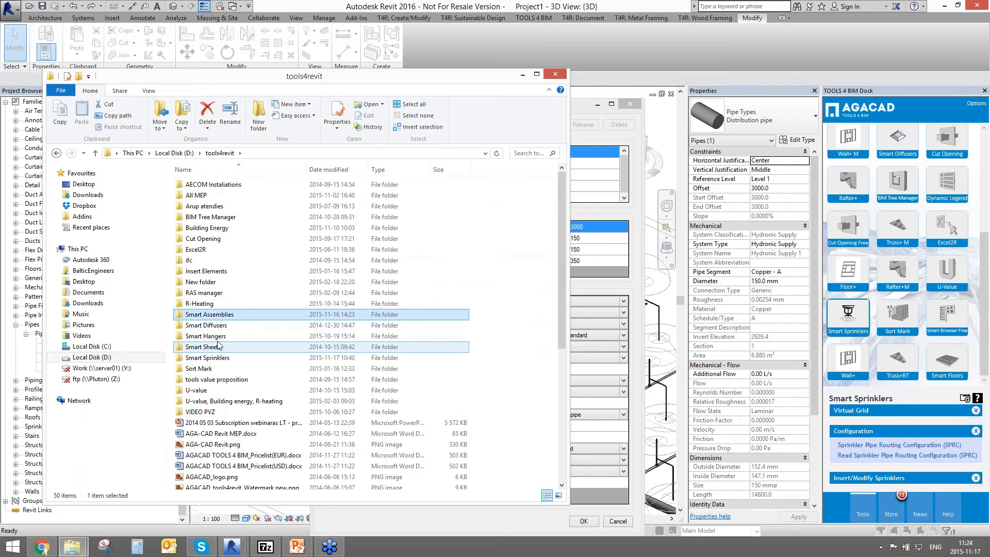
pyautogui.doubleClick(217, 357)
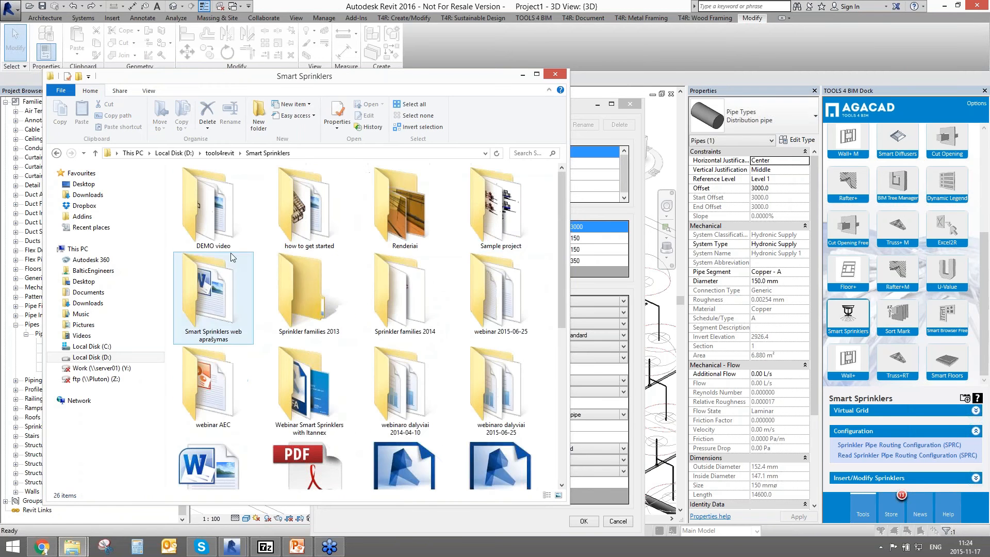
pyautogui.doubleClick(492, 295)
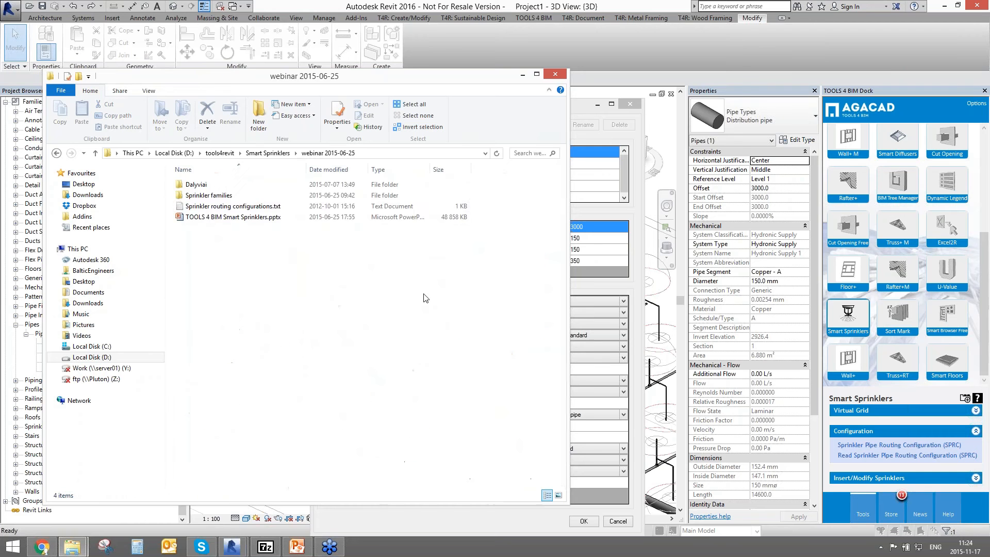
# Open Sprinkler routing configurations.txt in Notepad and maximize its window
pyautogui.doubleClick(232, 206)
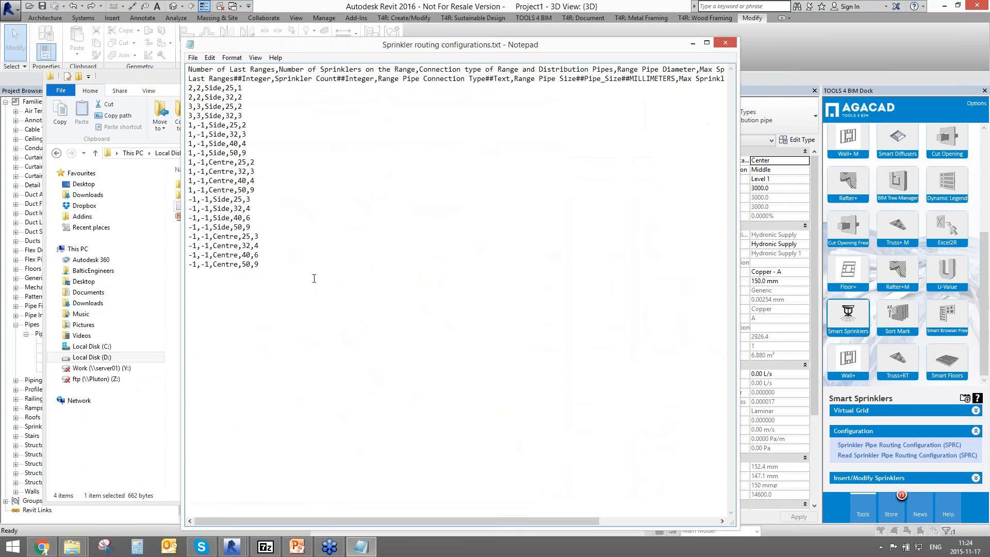
pyautogui.moveTo(402, 49); pyautogui.dragTo(388, 107)
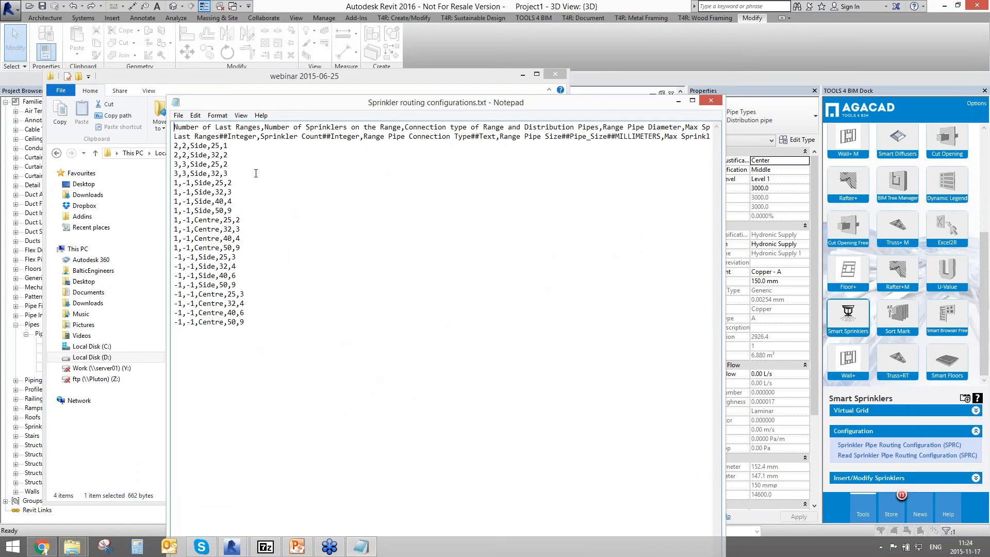
pyautogui.moveTo(392, 106); pyautogui.dragTo(415, 4)
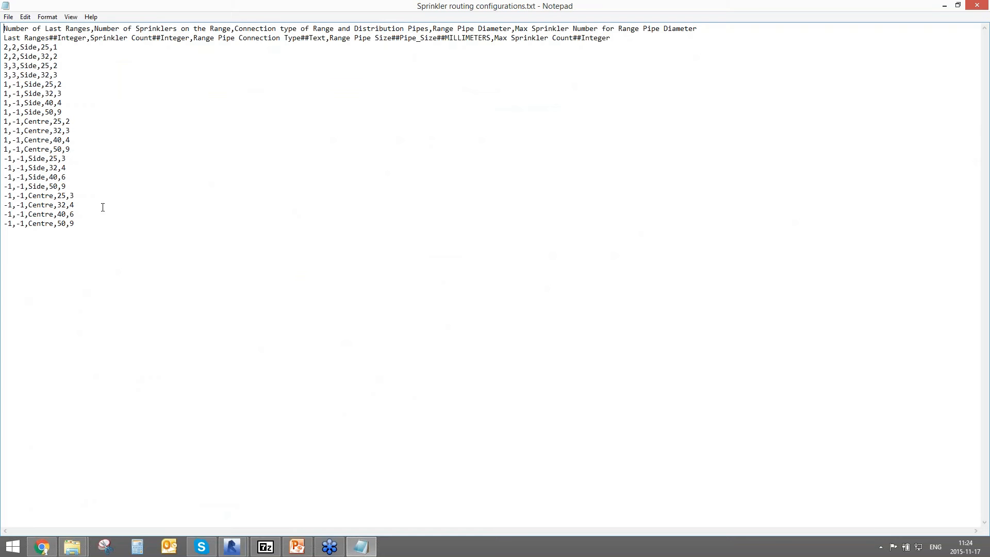
# Examine the range pipe diameters and maximum sprinkler numbers in the last four Centre rows of the routing configuration
pyautogui.moveTo(59, 197); pyautogui.dragTo(86, 222)
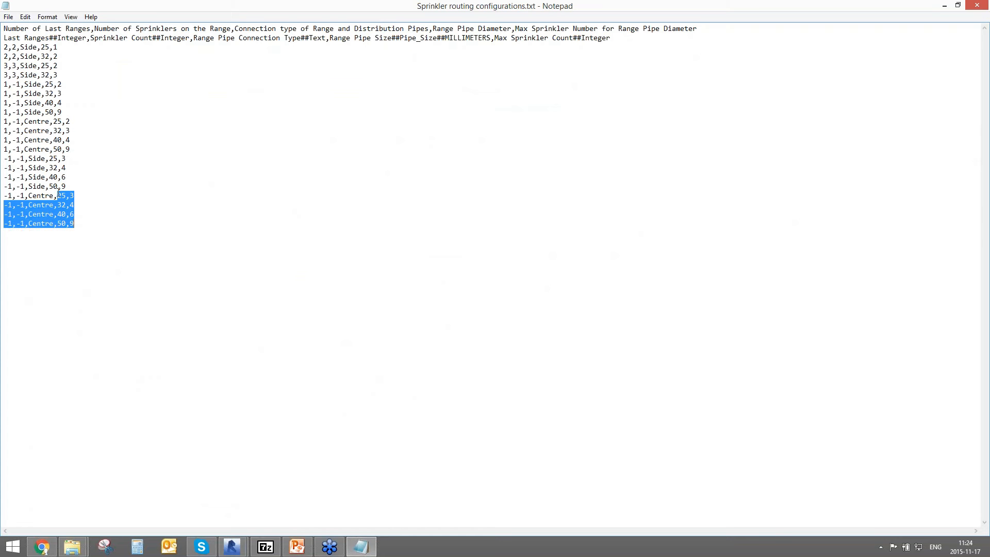
pyautogui.click(71, 195)
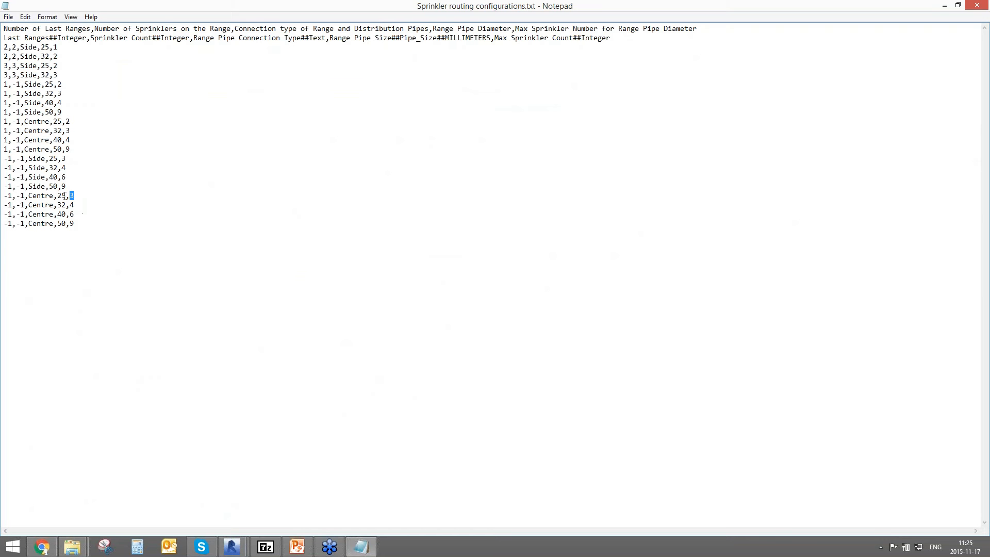
pyautogui.doubleClick(59, 197)
pyautogui.moveTo(74, 205)
pyautogui.mouseDown()
pyautogui.moveTo(54, 205)
pyautogui.moveTo(70, 215)
pyautogui.mouseUp()
pyautogui.click(74, 224)
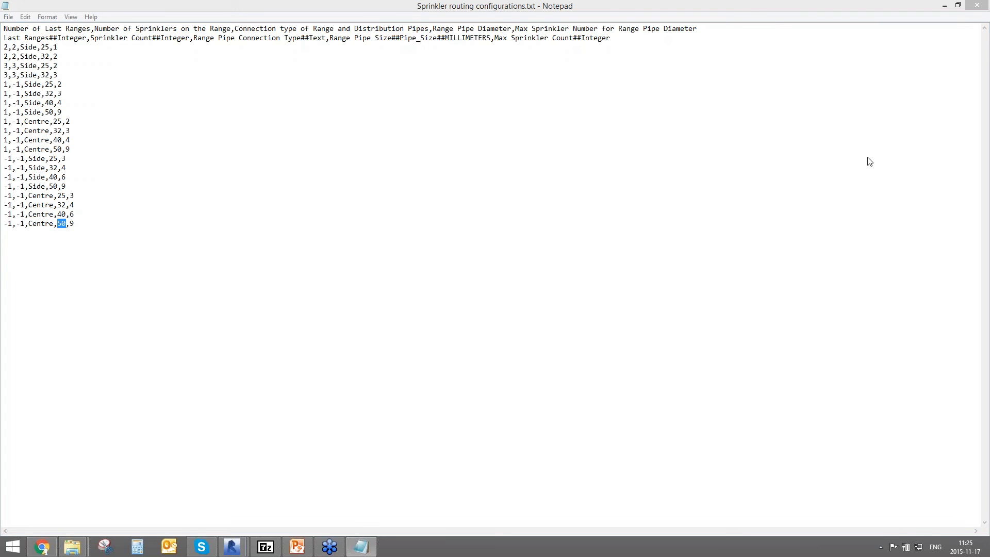
# Sketch a row of six green circles with the annotation pen beside the configuration text to represent sprinklers
pyautogui.moveTo(268, 235); pyautogui.dragTo(265, 236)
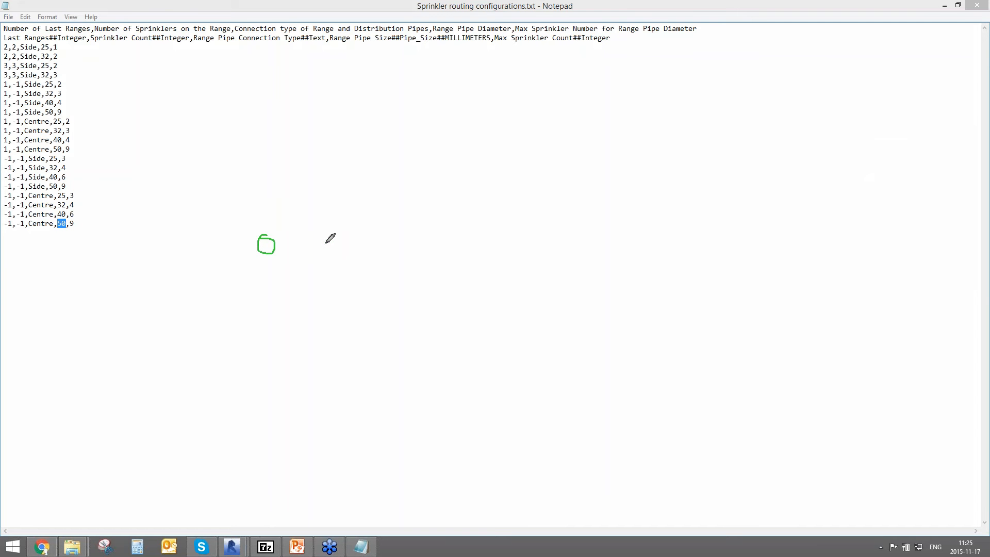
pyautogui.moveTo(327, 241); pyautogui.dragTo(338, 240)
pyautogui.moveTo(415, 239); pyautogui.dragTo(419, 239)
pyautogui.moveTo(479, 241)
pyautogui.mouseDown()
pyautogui.moveTo(498, 246)
pyautogui.moveTo(481, 236)
pyautogui.mouseUp()
pyautogui.moveTo(554, 231); pyautogui.dragTo(567, 230)
pyautogui.moveTo(630, 228); pyautogui.dragTo(612, 232)
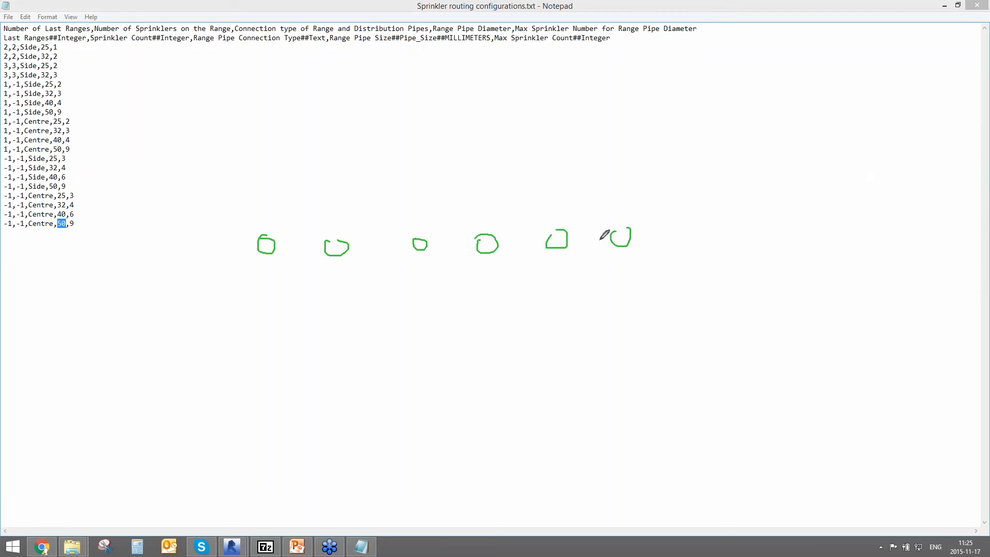
# Number the six sketched sprinklers 1 to 6 by hand below their circles
pyautogui.moveTo(264, 272); pyautogui.dragTo(266, 290)
pyautogui.moveTo(331, 276); pyautogui.dragTo(341, 286)
pyautogui.moveTo(413, 273); pyautogui.dragTo(417, 289)
pyautogui.moveTo(485, 269); pyautogui.dragTo(491, 287)
pyautogui.moveTo(561, 267)
pyautogui.mouseDown()
pyautogui.moveTo(564, 286)
pyautogui.moveTo(585, 260)
pyautogui.moveTo(625, 275)
pyautogui.mouseUp()
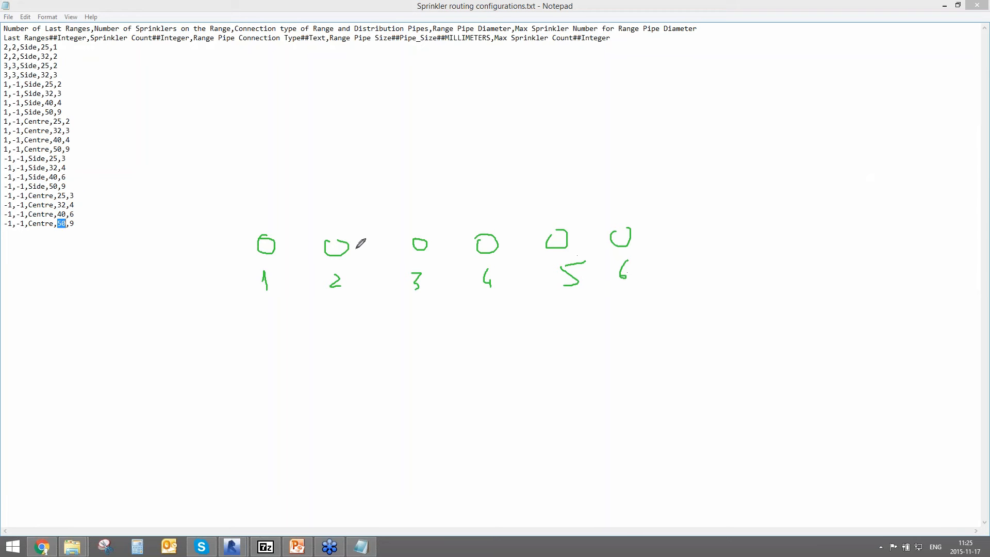
# Sketch a range pipe line above the six circles and join each sprinkler to it with a short vertical line
pyautogui.moveTo(264, 224)
pyautogui.mouseDown()
pyautogui.moveTo(639, 199)
pyautogui.moveTo(263, 235)
pyautogui.mouseUp()
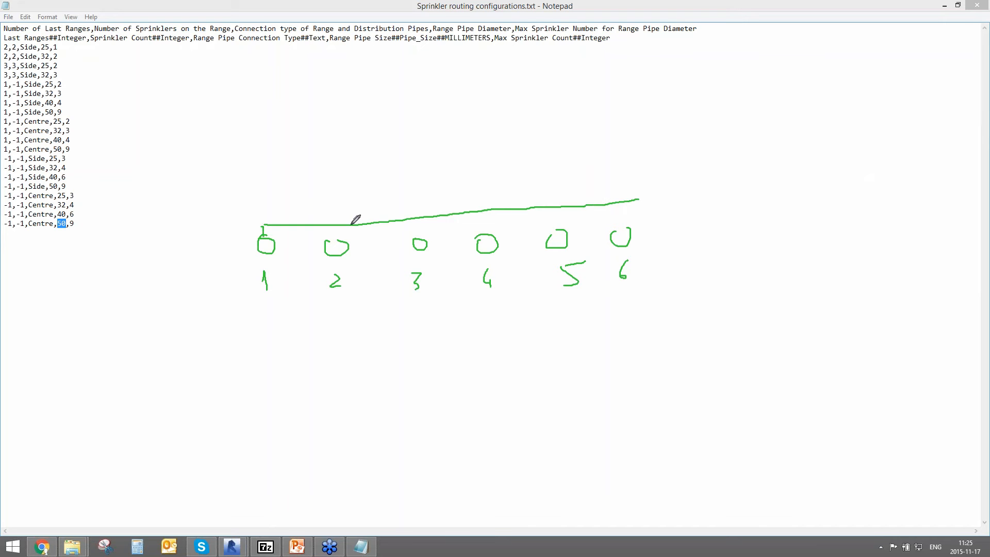
pyautogui.moveTo(335, 231); pyautogui.dragTo(335, 242)
pyautogui.moveTo(420, 223); pyautogui.dragTo(419, 247)
pyautogui.moveTo(485, 217); pyautogui.dragTo(486, 252)
pyautogui.moveTo(560, 208); pyautogui.dragTo(557, 230)
pyautogui.moveTo(623, 208); pyautogui.dragTo(622, 227)
# Underline the 25,3 values in the -1,-1,Centre row and label the first three sketched range pipe segments 25
pyautogui.moveTo(47, 200); pyautogui.dragTo(76, 197)
pyautogui.moveTo(288, 209)
pyautogui.mouseDown()
pyautogui.moveTo(370, 216)
pyautogui.moveTo(442, 211)
pyautogui.moveTo(451, 200)
pyautogui.moveTo(452, 219)
pyautogui.mouseUp()
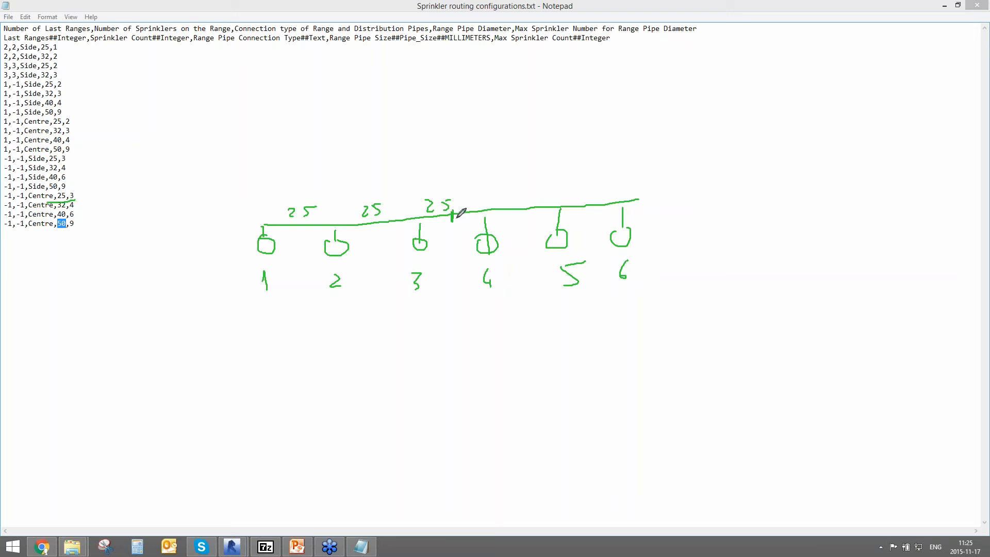
# Mark the remaining range pipe sizes on the sprinkler sketch and underline the -1,-1,Centre,32,4 rule
pyautogui.moveTo(456, 209); pyautogui.dragTo(457, 223)
pyautogui.moveTo(47, 211); pyautogui.dragTo(73, 208)
pyautogui.moveTo(508, 195)
pyautogui.mouseDown()
pyautogui.moveTo(521, 194)
pyautogui.moveTo(505, 204)
pyautogui.mouseUp()
pyautogui.moveTo(582, 189); pyautogui.dragTo(670, 194)
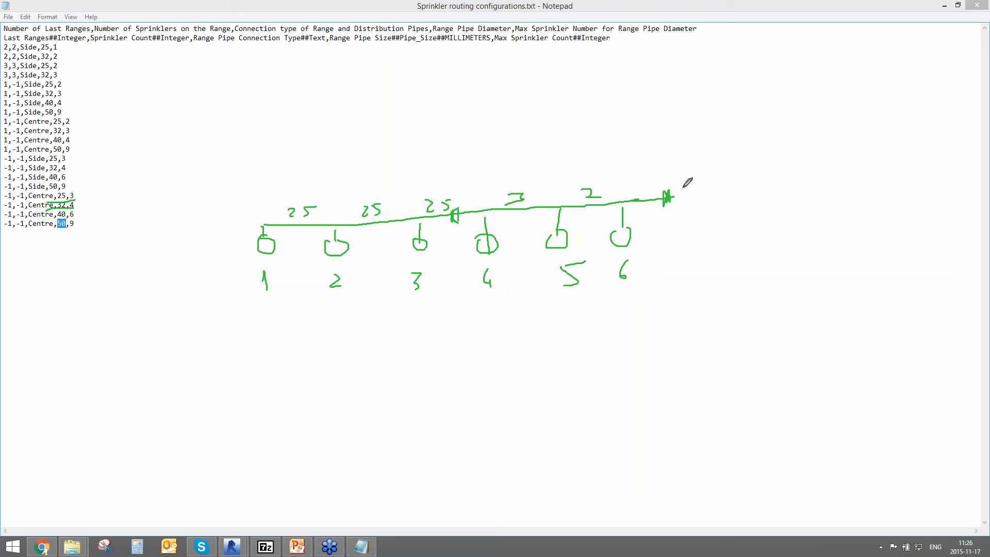
pyautogui.moveTo(702, 176)
pyautogui.mouseDown()
pyautogui.moveTo(707, 190)
pyautogui.moveTo(723, 189)
pyautogui.mouseUp()
pyautogui.moveTo(673, 198); pyautogui.dragTo(741, 195)
pyautogui.click(856, 198)
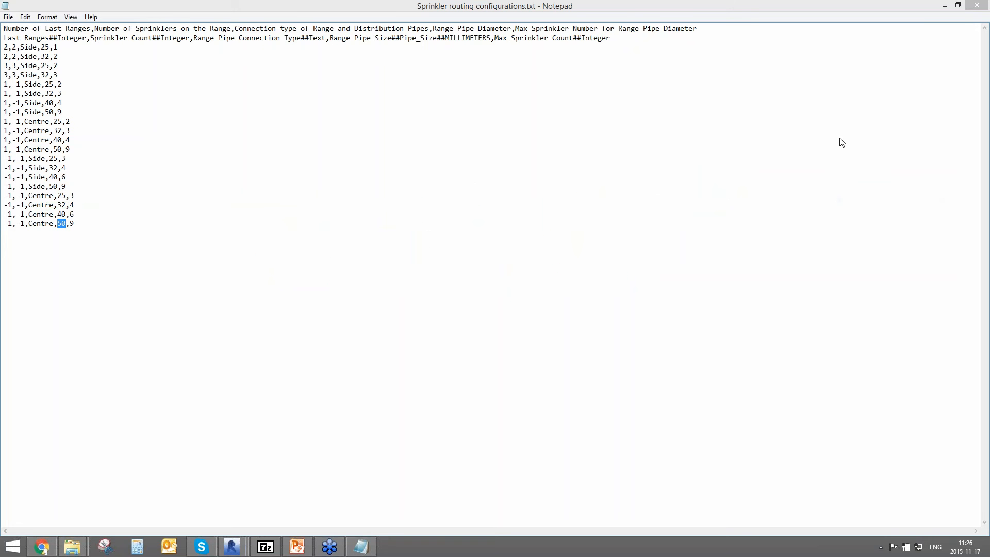
pyautogui.click(858, 148)
pyautogui.click(763, 214)
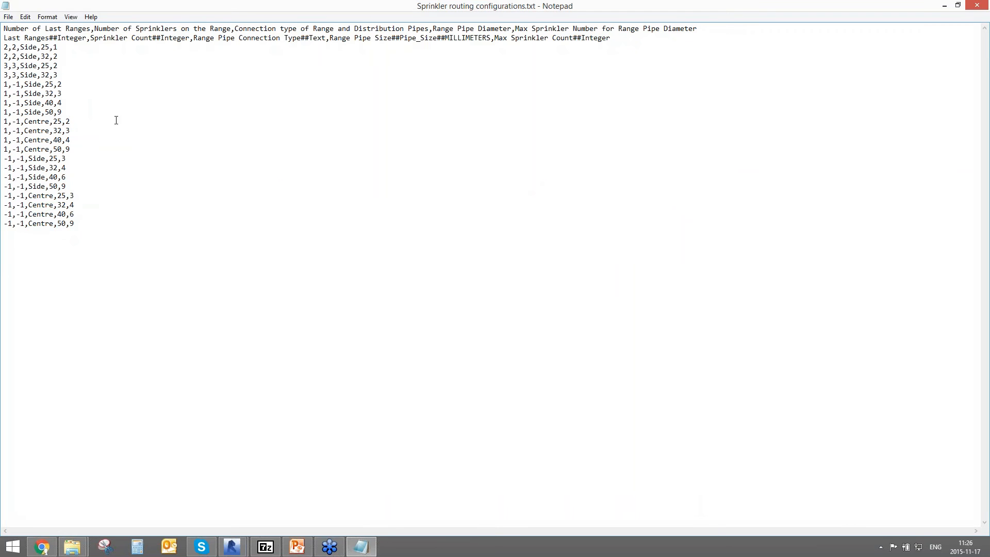
# Set the maximum sprinkler number in the 2,2,Side,25 rule to 3 and select the whole configuration text
pyautogui.moveTo(77, 227); pyautogui.dragTo(3, 28)
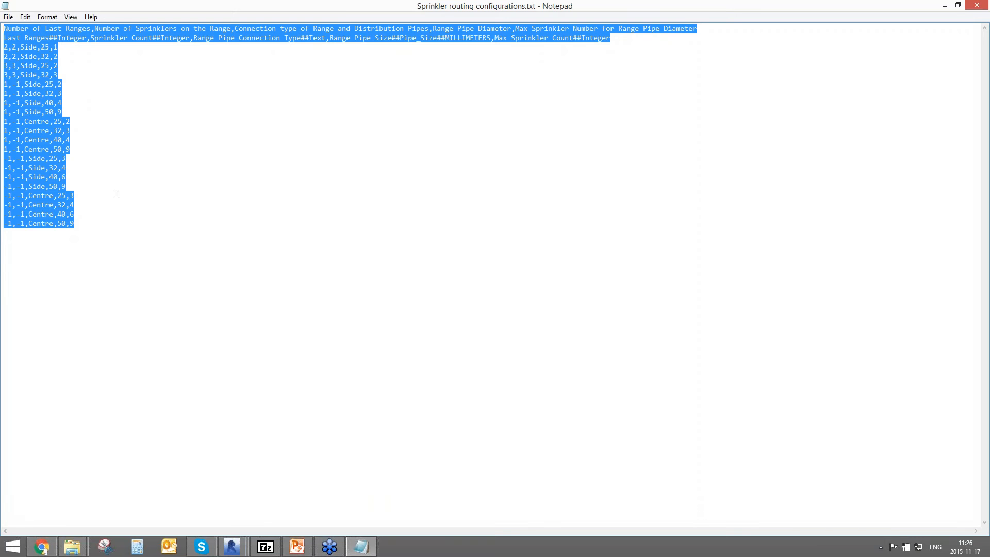
pyautogui.click(89, 225)
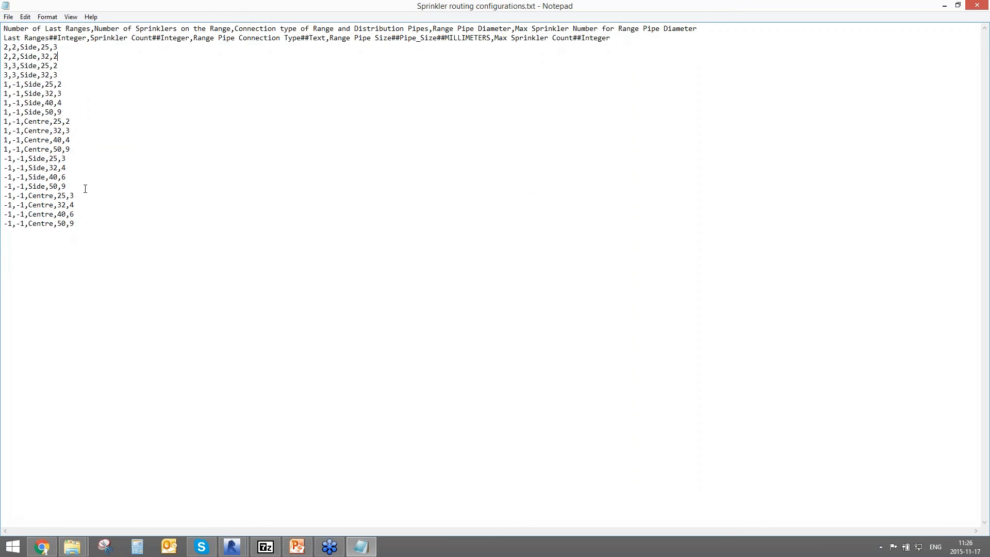
pyautogui.moveTo(75, 225); pyautogui.dragTo(5, 29)
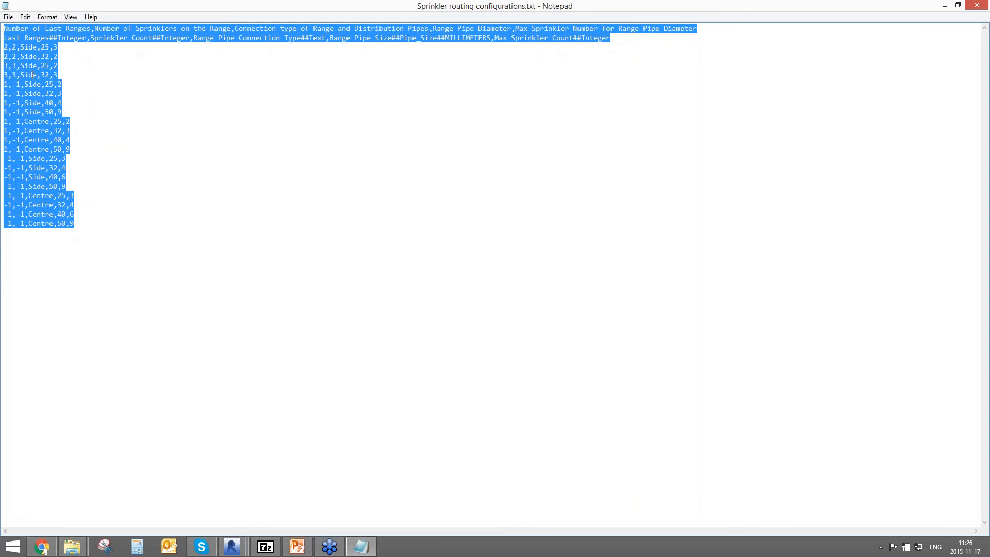
# Switch to Revit and accept the Sprinkler Pipe Routing Configuration settings
pyautogui.click(232, 546)
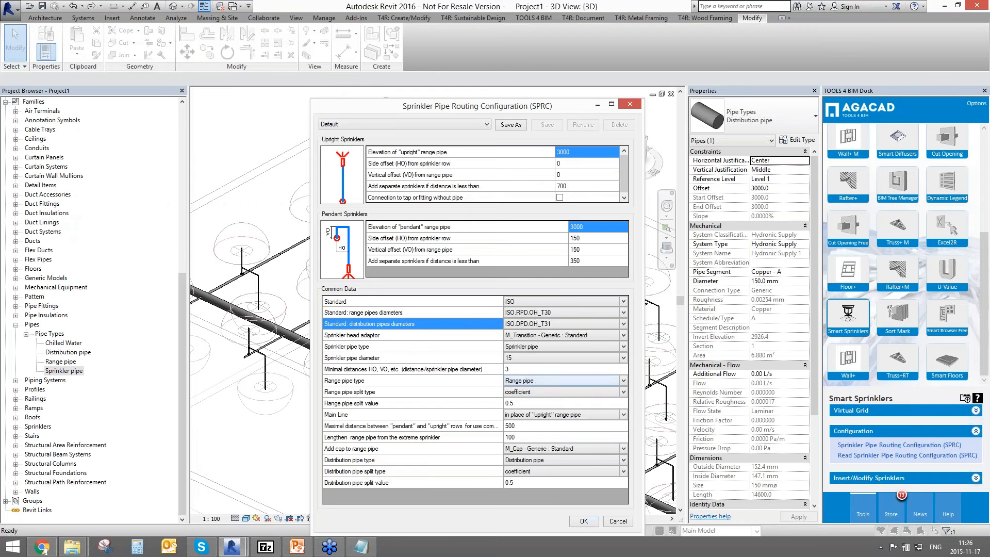
pyautogui.click(583, 521)
# Insert fittings where the range pipes cross the main distribution pipe
pyautogui.scroll(-4, 437, 358)
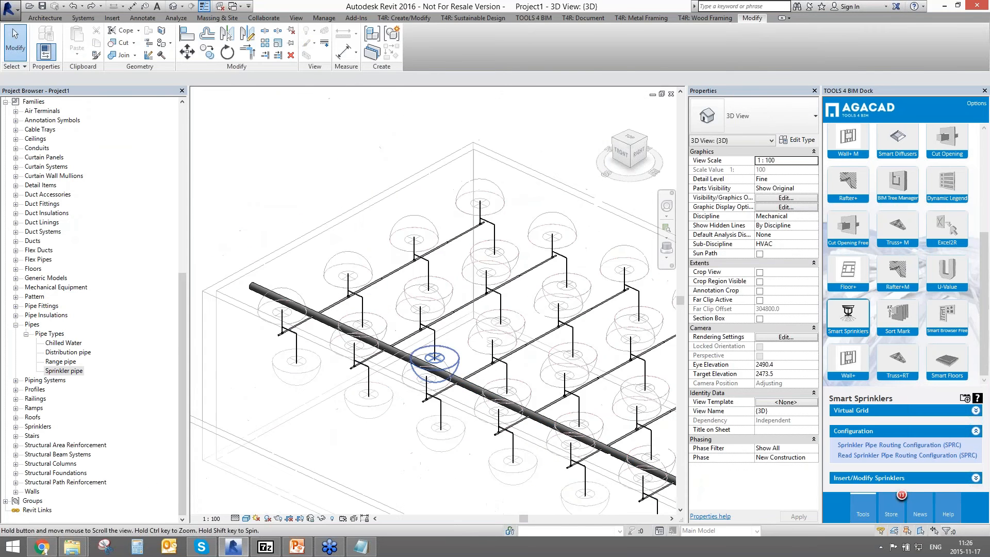
pyautogui.keyDown('shift'); pyautogui.moveTo(450, 439); pyautogui.dragTo(286, 463, button='middle'); pyautogui.keyUp('shift')
pyautogui.scroll(5, 335, 355)
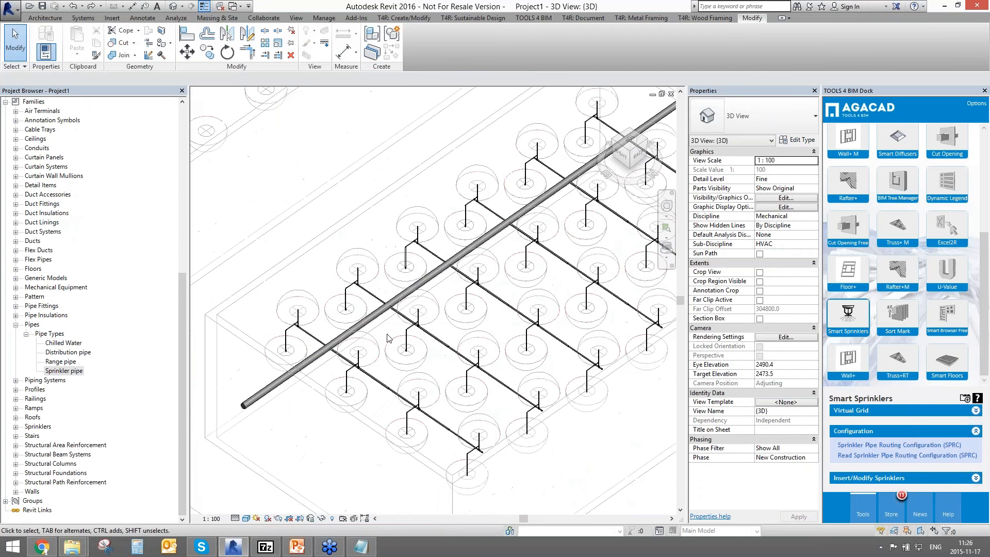
pyautogui.click(345, 320)
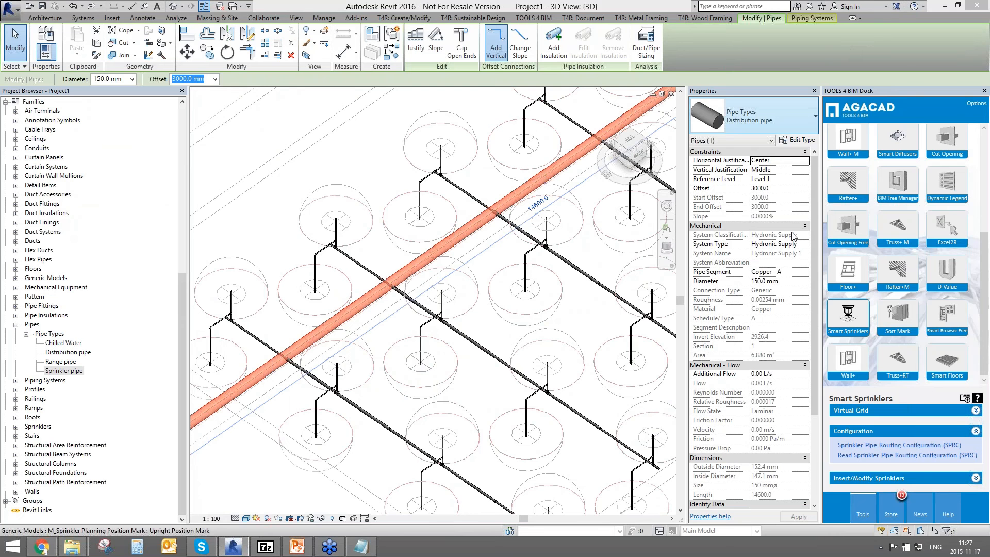
pyautogui.scroll(5, 293, 383)
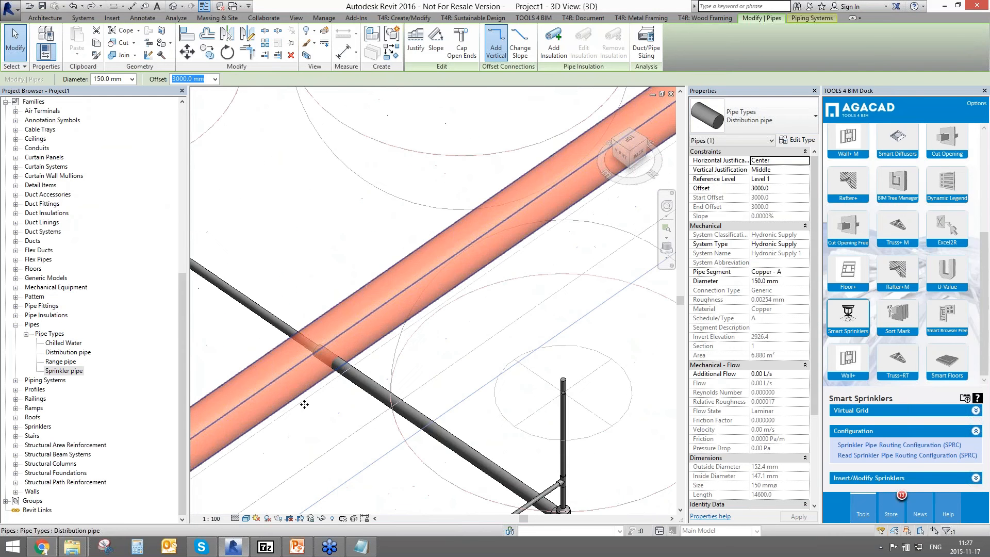
pyautogui.scroll(-5, 304, 405)
pyautogui.click(850, 475)
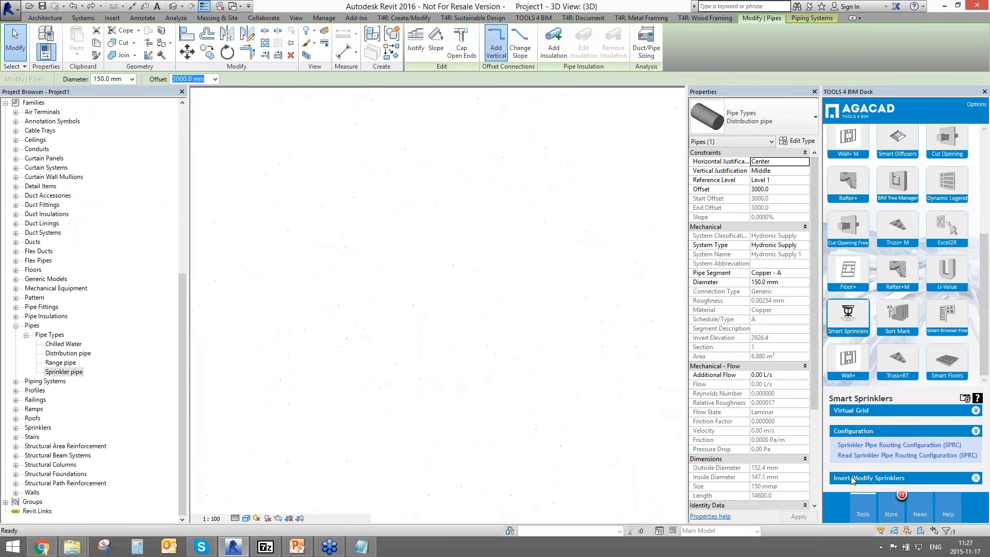
pyautogui.click(294, 387)
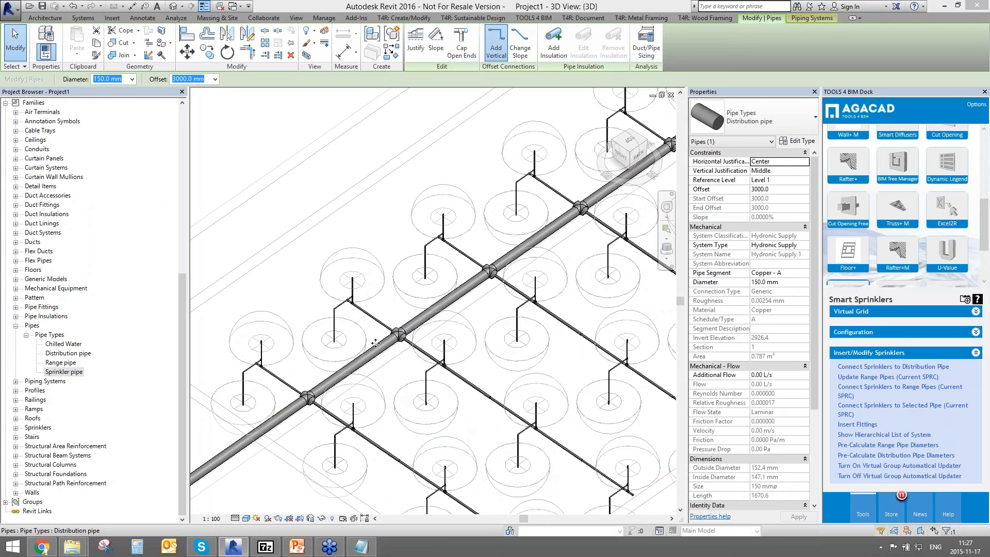
# Examine a distribution pipe segment and the cross fitting joining it to the range pipe
pyautogui.click(388, 336)
pyautogui.click(394, 342)
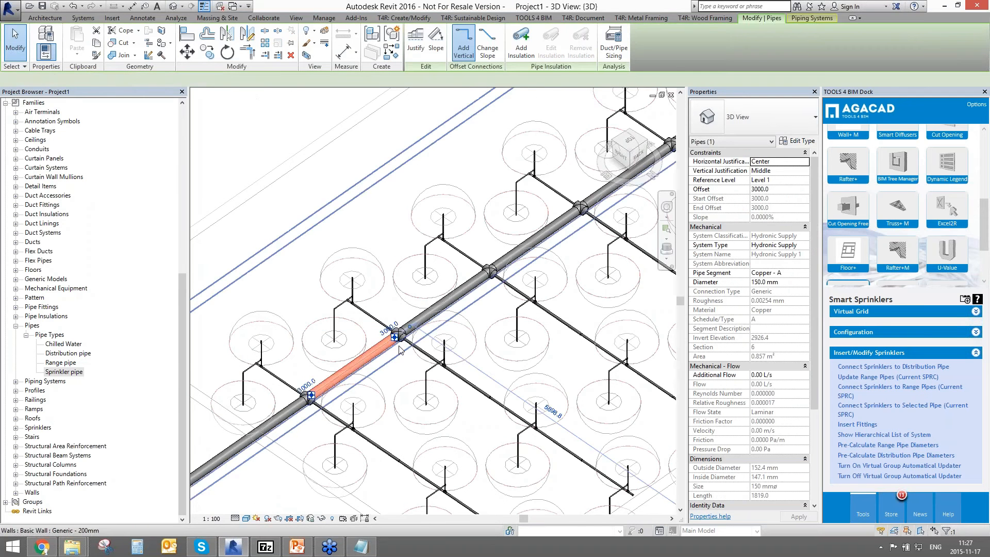
pyautogui.scroll(5, 400, 349)
pyautogui.click(355, 260)
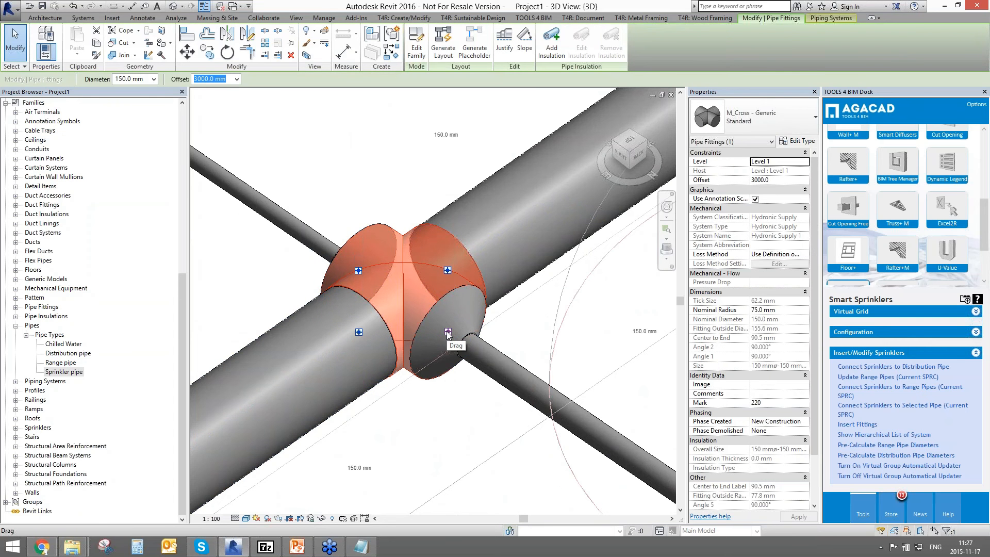
pyautogui.scroll(-5, 412, 335)
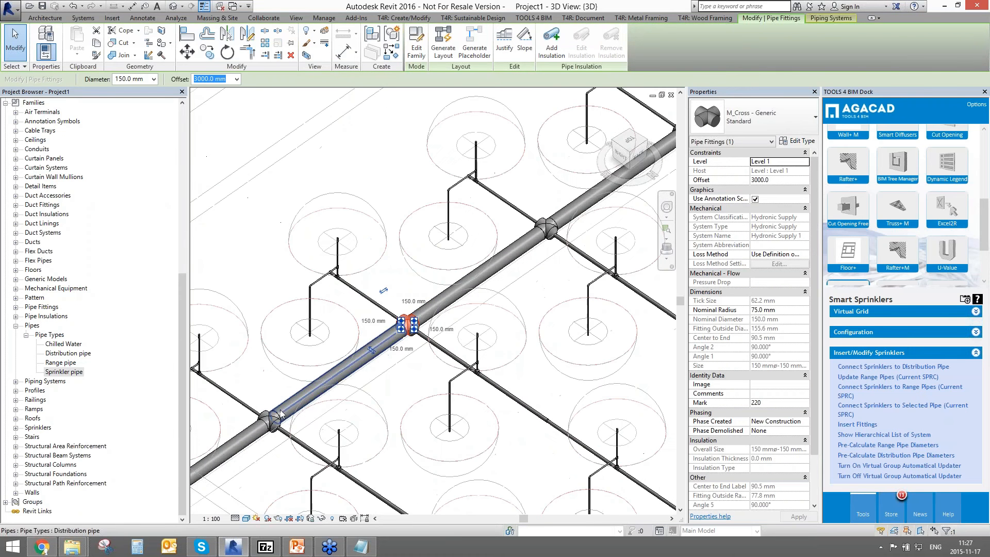
pyautogui.scroll(-4, 381, 342)
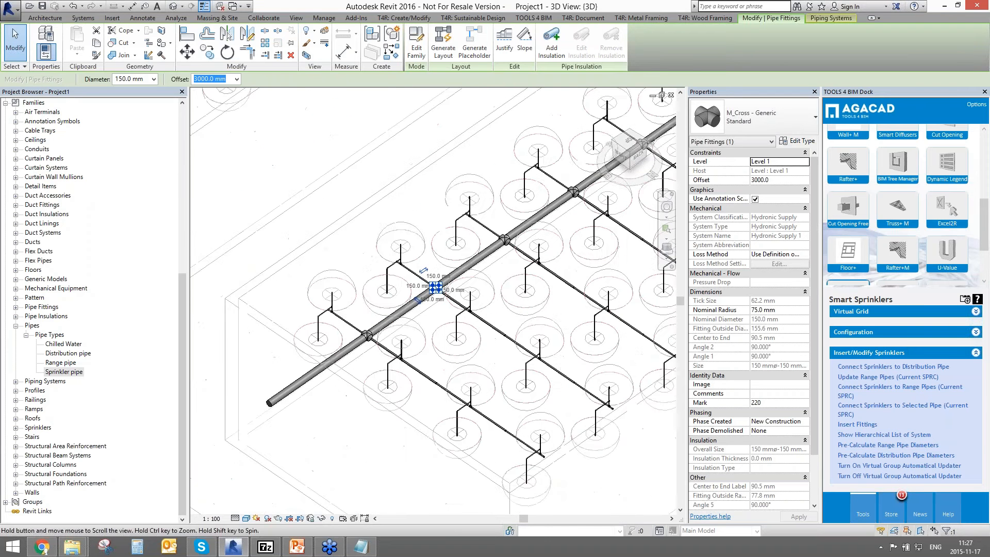
# Copy the pendent sprinkler nearest the distribution pipe towards that pipe and connect the copy to the adjacent range pipe
pyautogui.scroll(6, 487, 364)
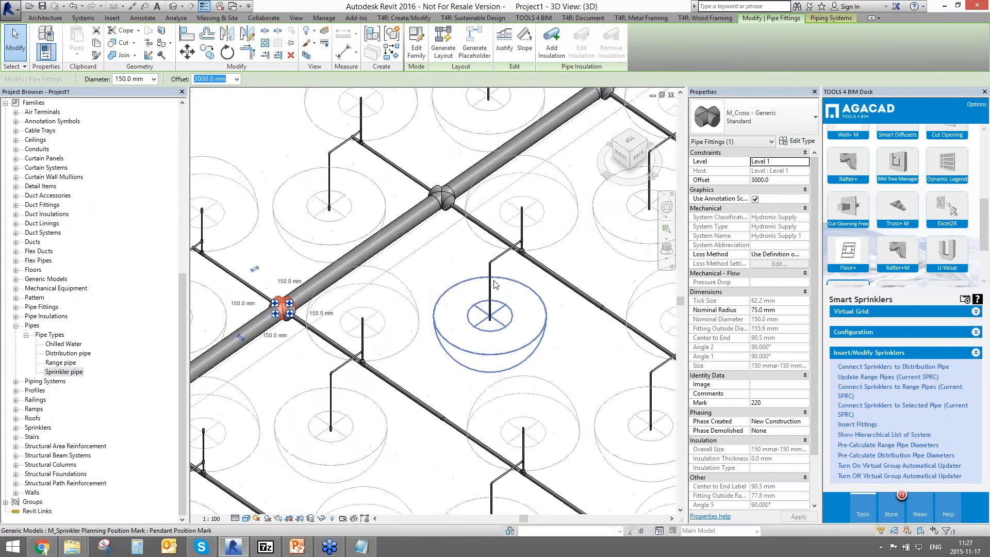
pyautogui.click(486, 361)
pyautogui.moveTo(486, 360); pyautogui.dragTo(378, 288)
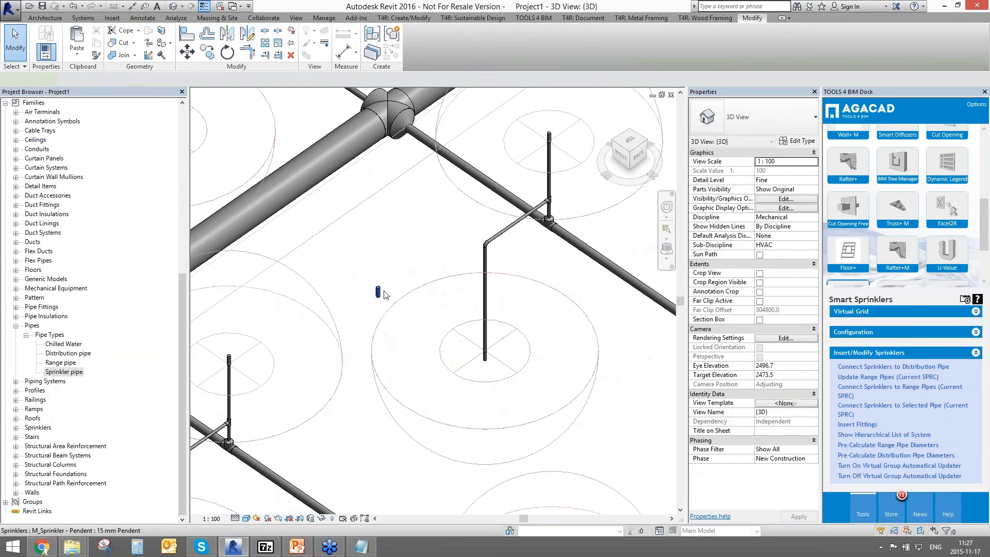
pyautogui.click(864, 389)
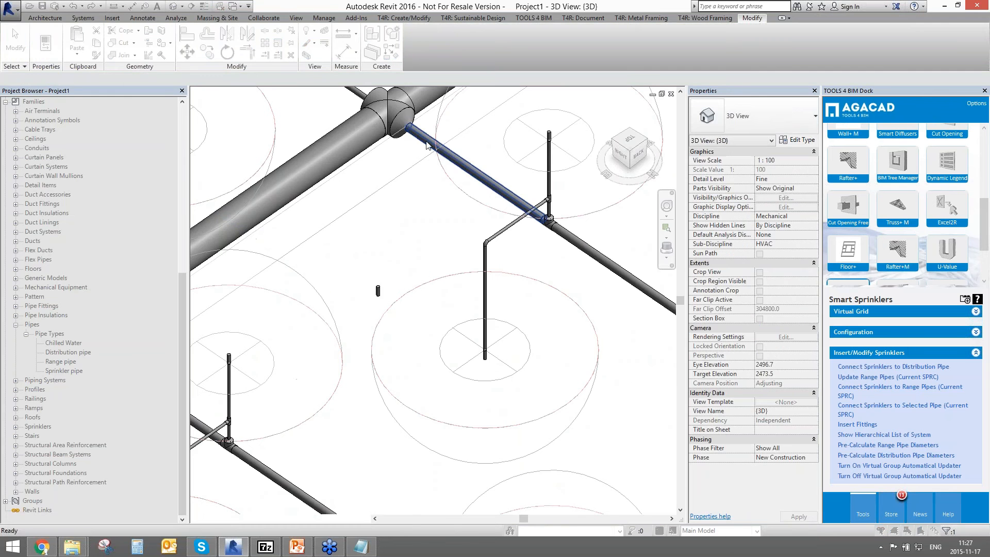
pyautogui.click(426, 146)
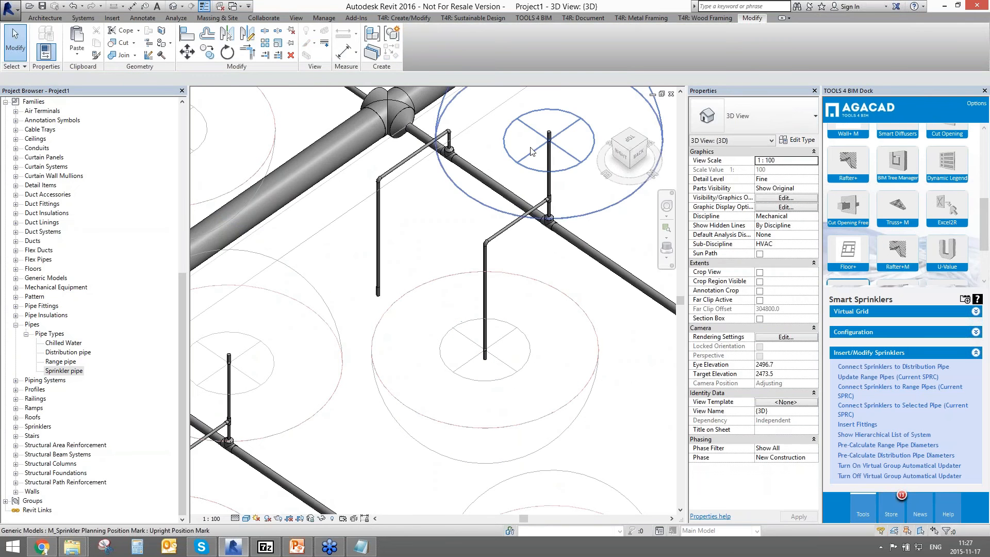
# Copy the neighbouring upright sprinkler to a spot near the newly connected pendent sprinkler and try connecting it to a selected pipe
pyautogui.click(548, 136)
pyautogui.moveTo(549, 135); pyautogui.dragTo(446, 214)
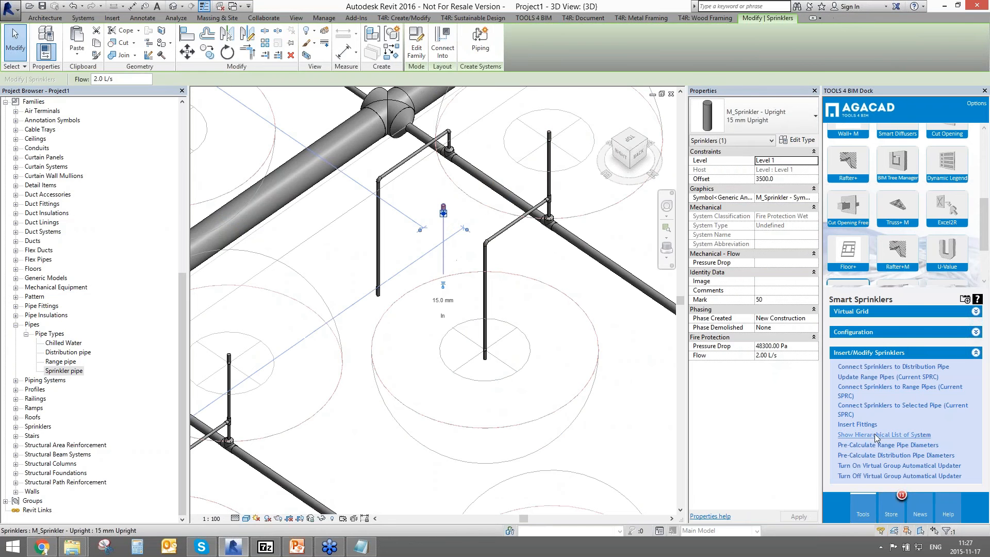
pyautogui.click(878, 407)
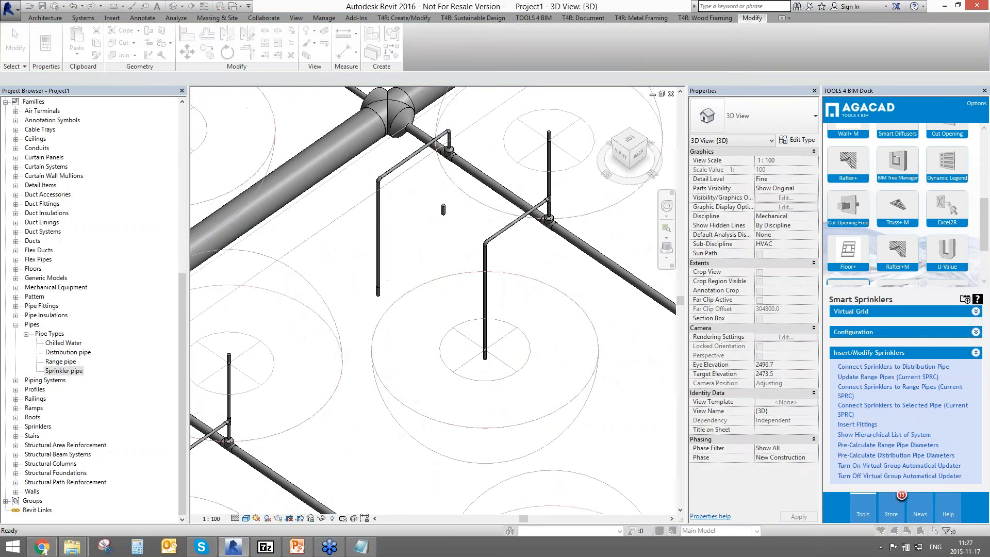
pyautogui.click(507, 295)
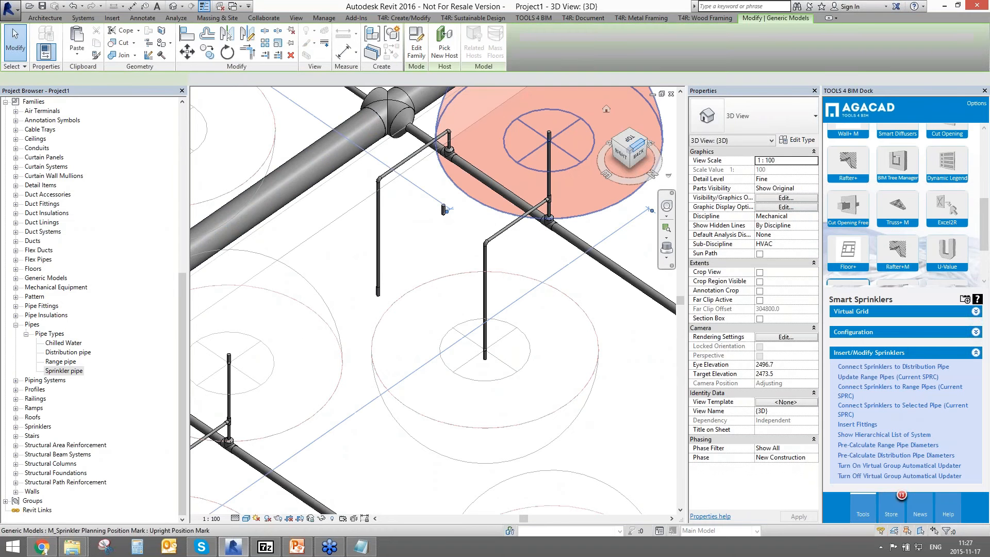
# In the top view, move the copied upright sprinkler beside the new pendent sprinkler's horizontal arm and connect it to that arm pipe
pyautogui.click(631, 142)
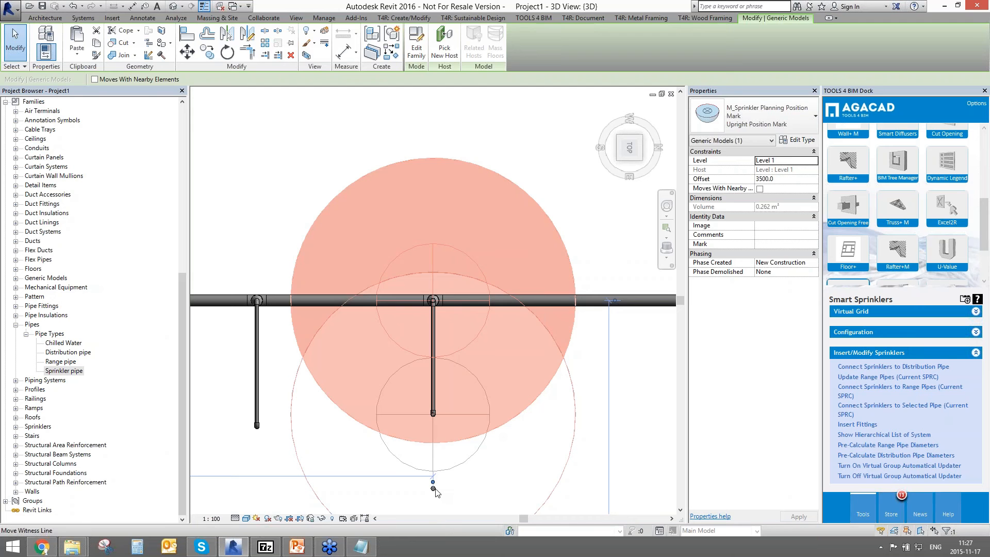
pyautogui.press('Escape')
pyautogui.click(435, 490)
pyautogui.moveTo(435, 491); pyautogui.dragTo(318, 379)
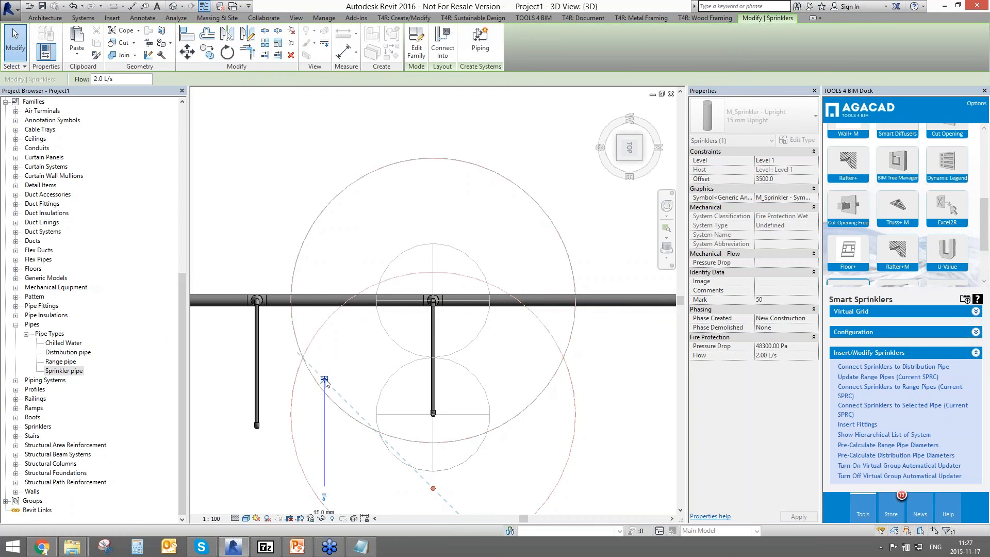
pyautogui.click(870, 410)
pyautogui.click(258, 379)
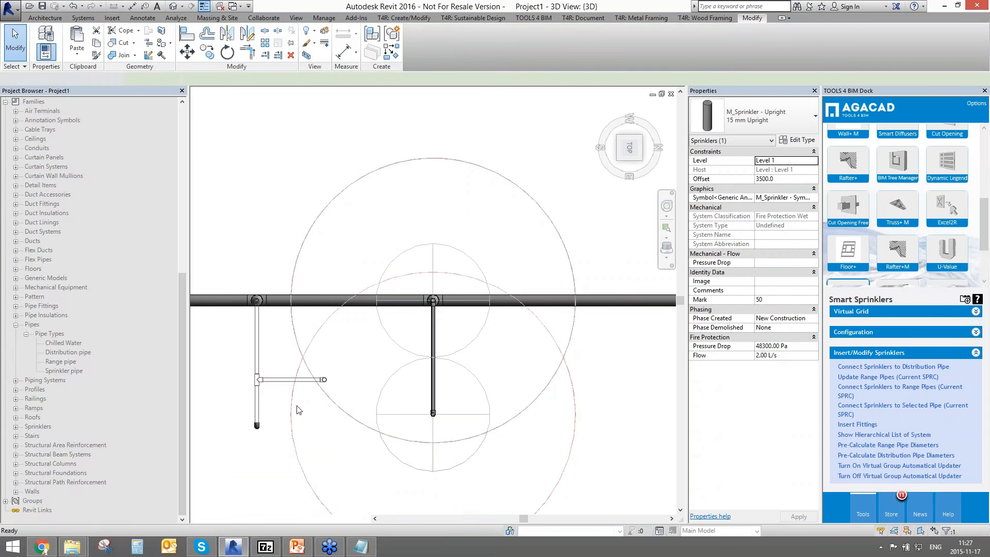
# Inspect in 3D the tee fitting joining the upright sprinkler's branch to the pendent sprinkler's arm
pyautogui.click(257, 379)
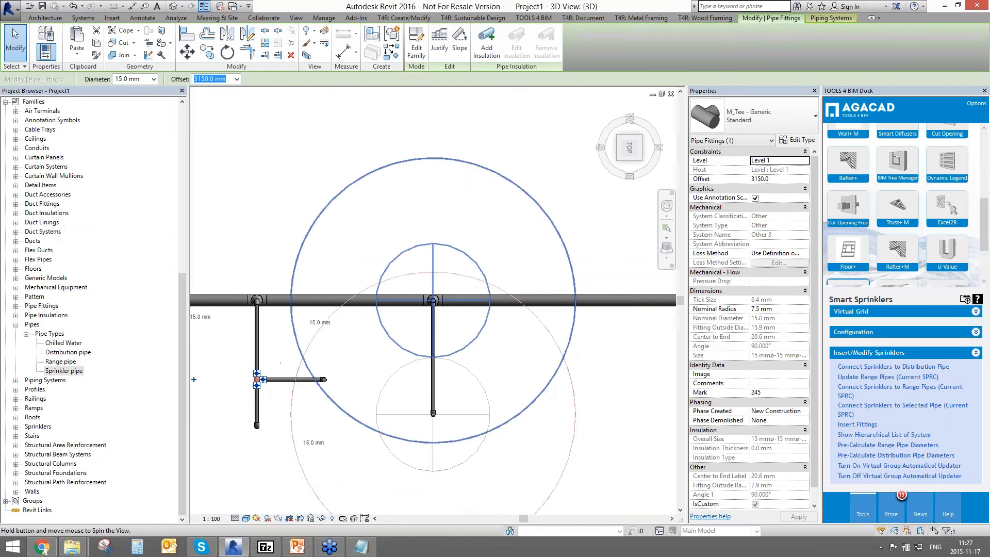
pyautogui.keyDown('shift'); pyautogui.moveTo(260, 381); pyautogui.dragTo(206, 357, button='middle'); pyautogui.keyUp('shift')
pyautogui.scroll(-4, 457, 305)
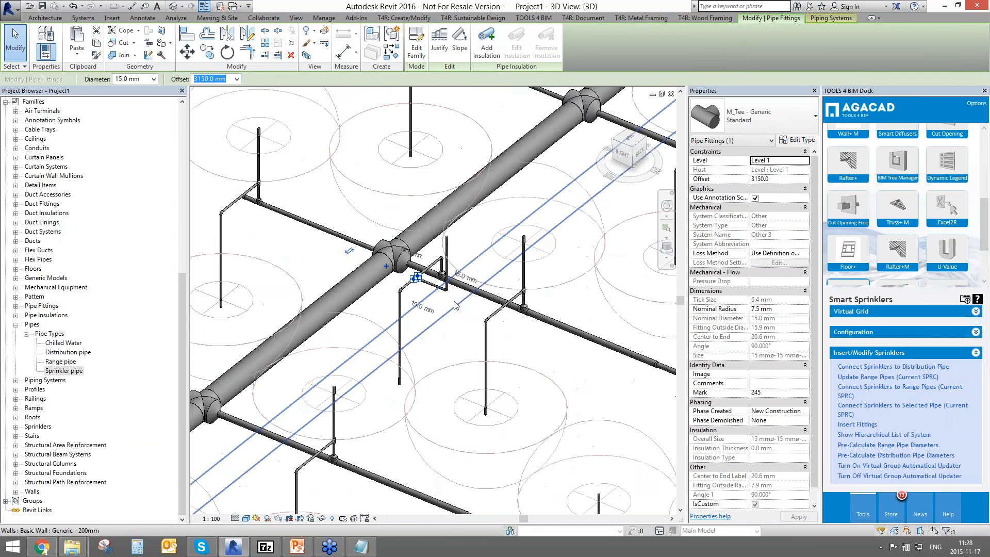
# Pre-calculate the distribution pipe diameters for the main distribution pipe
pyautogui.scroll(-3, 439, 353)
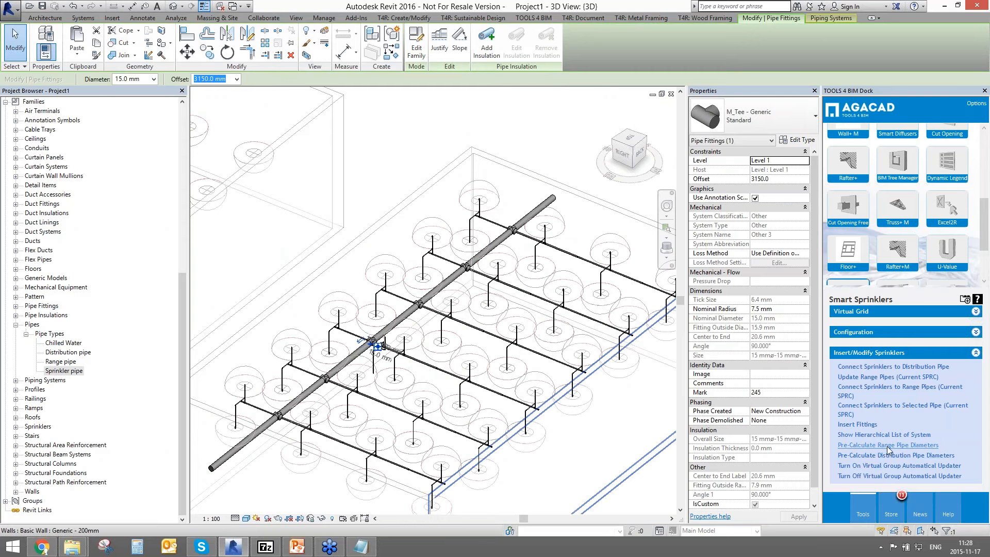
pyautogui.click(873, 457)
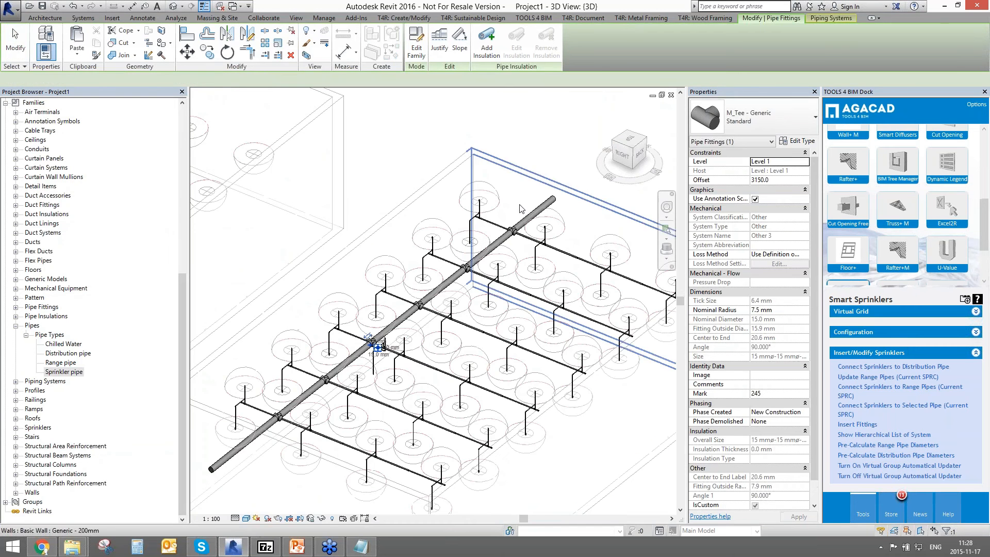
pyautogui.click(531, 213)
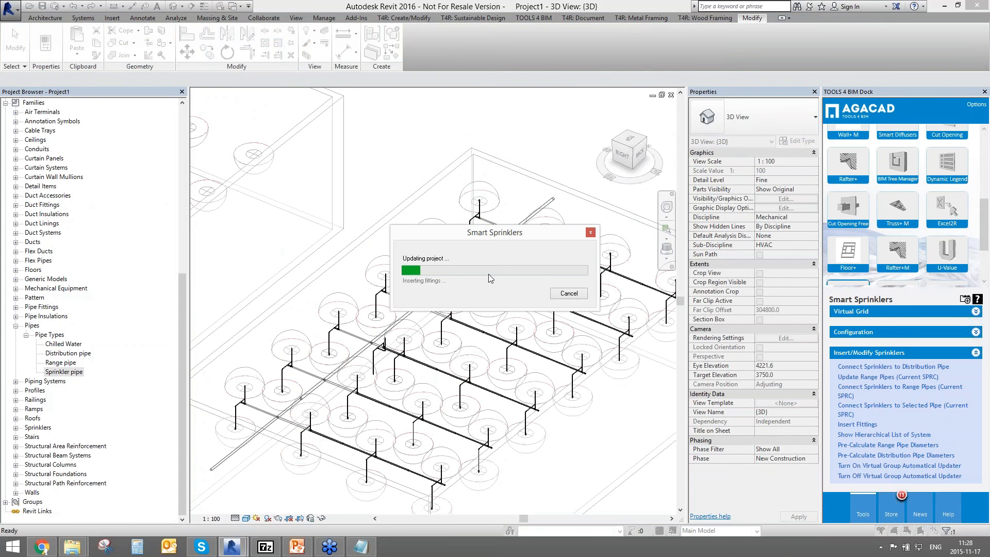
# Check the diameter of the distribution pipe segment between the range pipe crossing and the size transition
pyautogui.scroll(5, 422, 309)
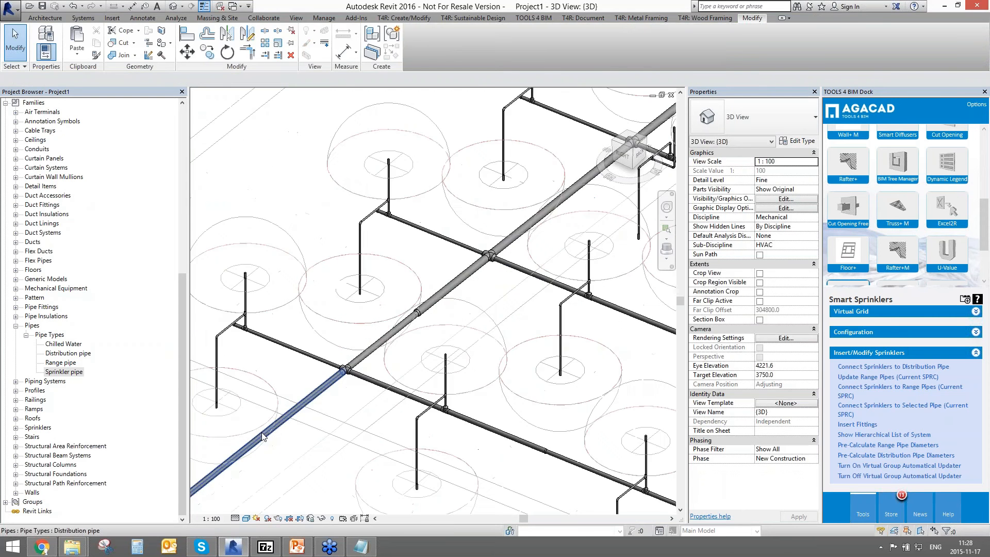
pyautogui.click(422, 309)
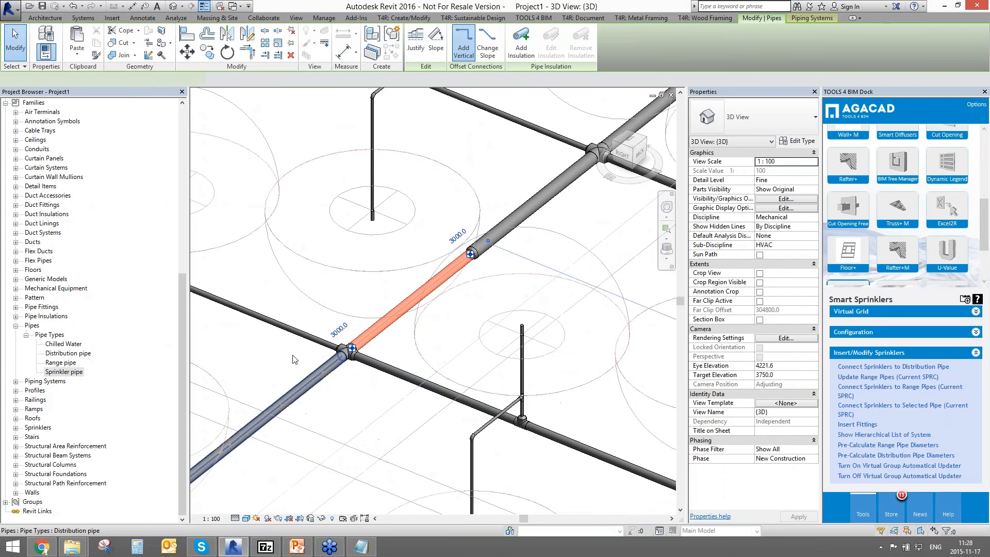
pyautogui.click(132, 79)
pyautogui.click(115, 94)
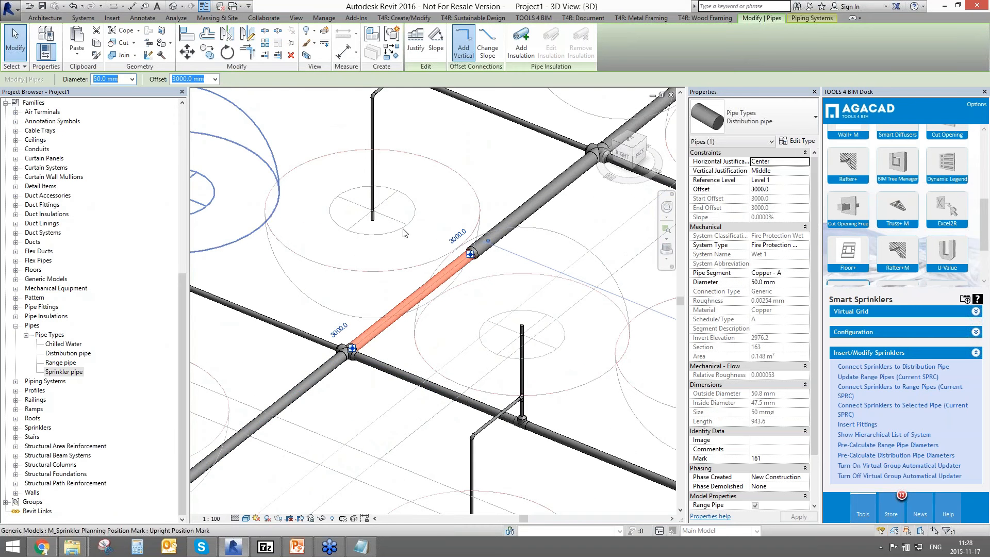
# Check the diameter of the main distribution pipe's end segment beyond the last range pipe crossing
pyautogui.scroll(-3, 551, 279)
pyautogui.moveTo(551, 279); pyautogui.dragTo(320, 422, button='middle')
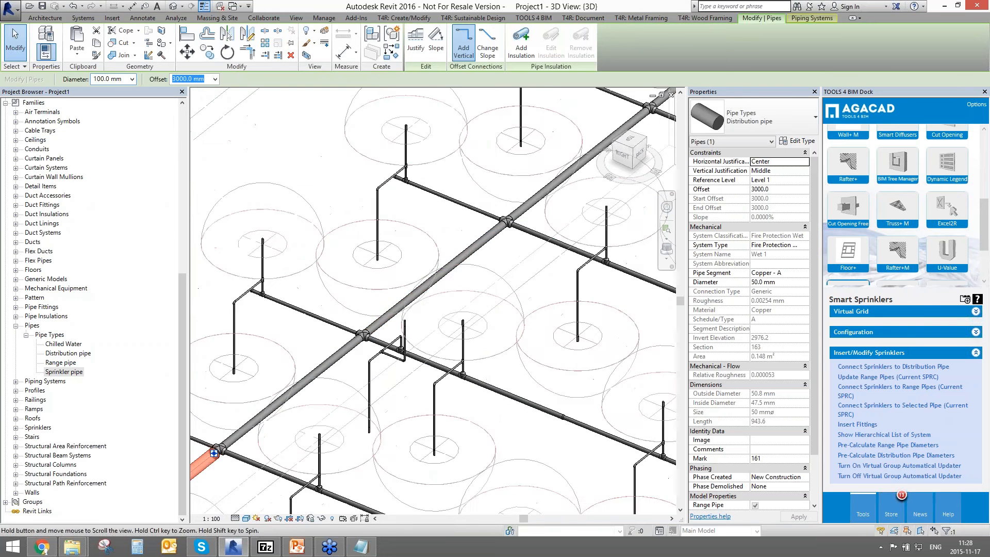
pyautogui.moveTo(562, 248); pyautogui.dragTo(455, 329, button='middle')
pyautogui.moveTo(528, 227); pyautogui.dragTo(313, 458, button='middle')
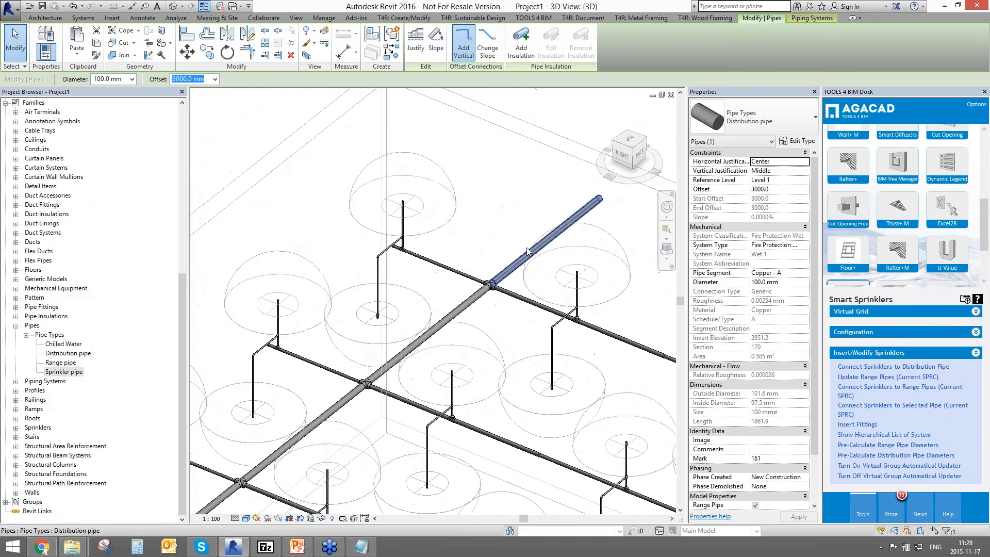
pyautogui.click(527, 251)
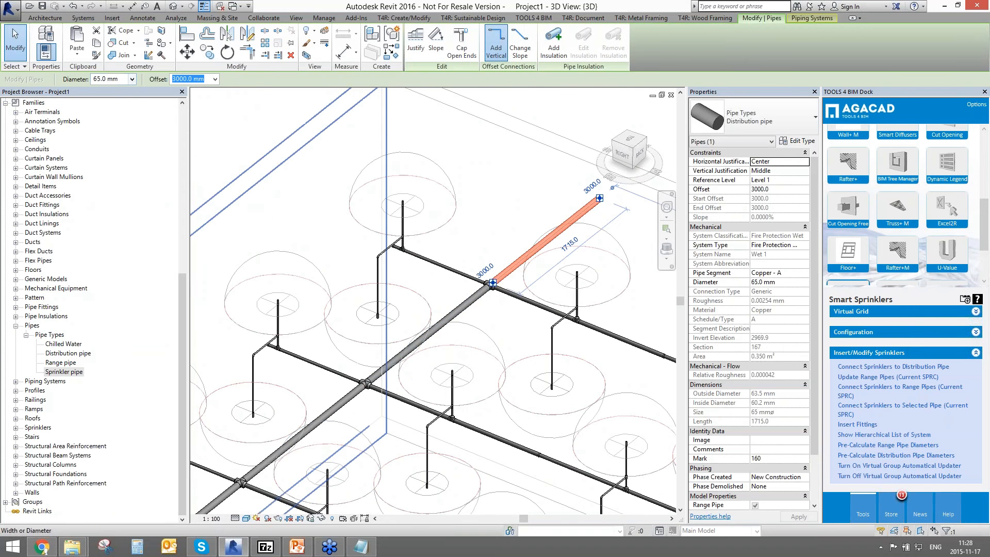
# Show the hierarchical list of the system for the distribution pipe's end segment and enlarge the list window
pyautogui.scroll(-3, 335, 298)
pyautogui.moveTo(338, 368); pyautogui.dragTo(473, 191, button='middle')
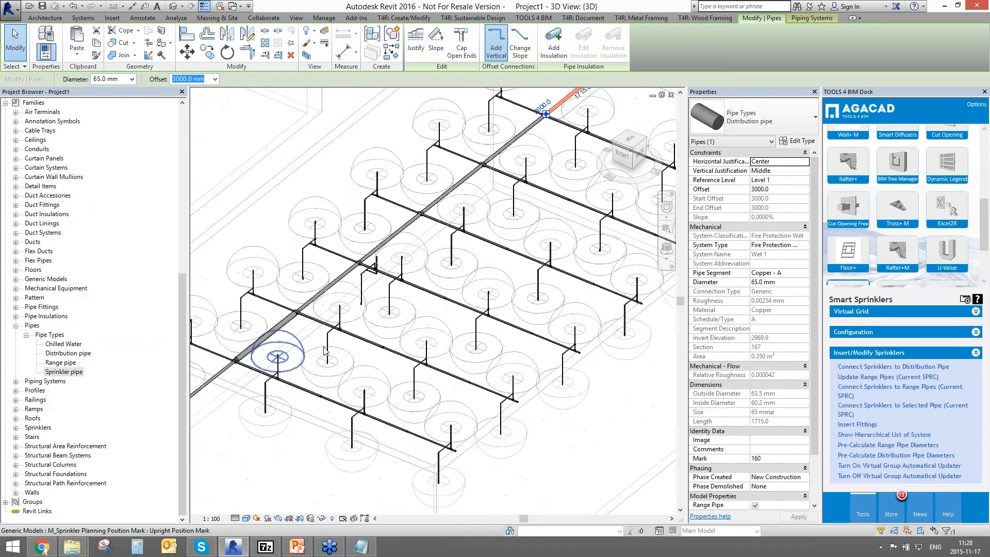
pyautogui.scroll(-1, 325, 350)
pyautogui.moveTo(325, 351); pyautogui.dragTo(380, 331, button='middle')
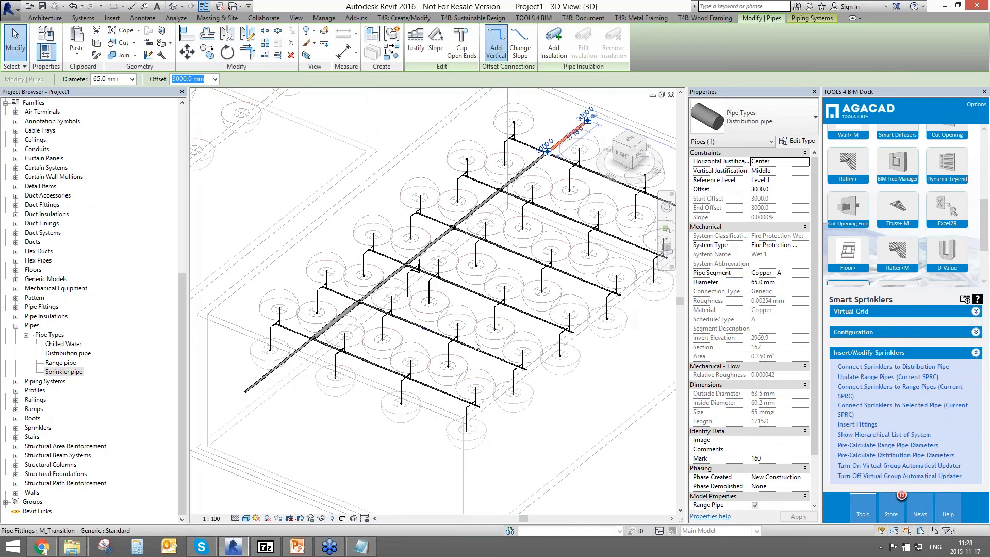
pyautogui.click(865, 444)
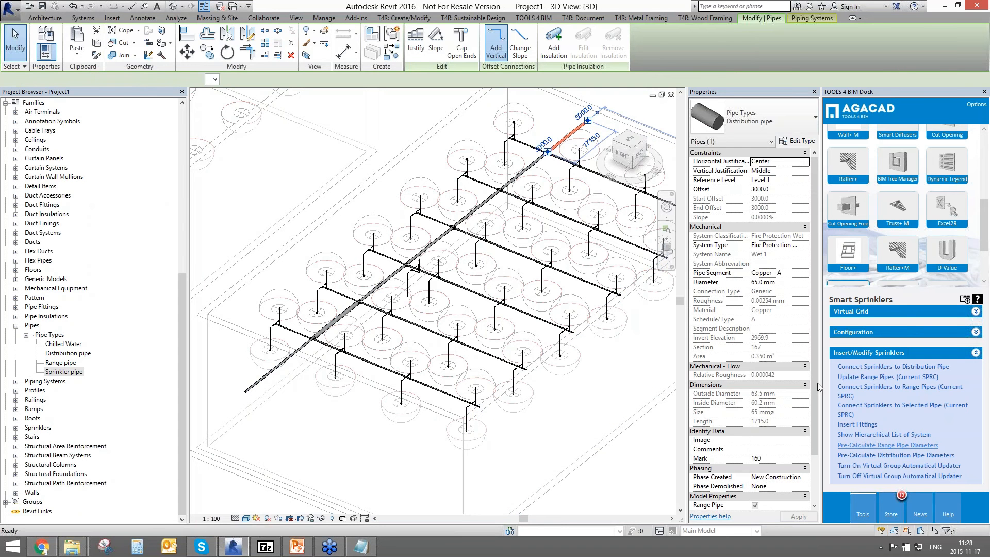
pyautogui.click(579, 296)
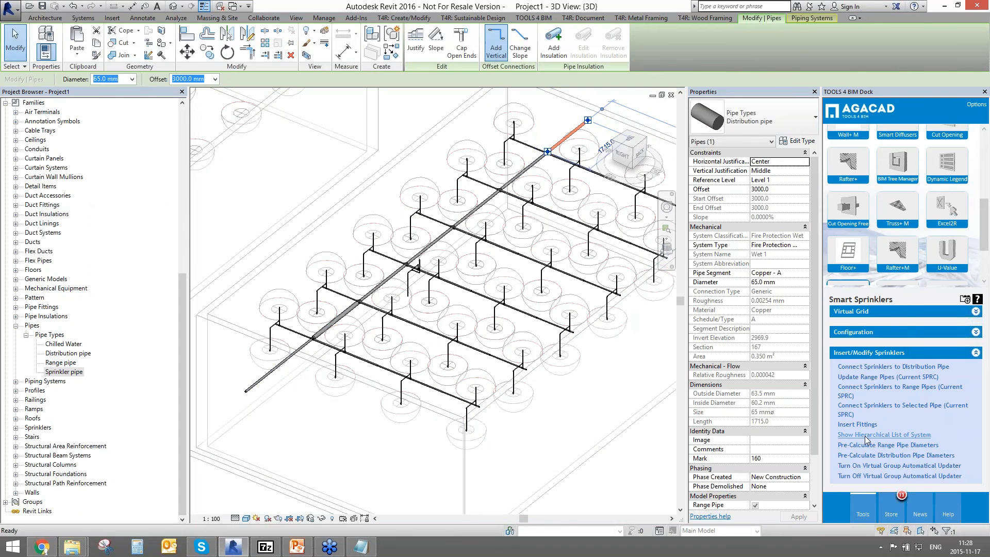
pyautogui.click(570, 133)
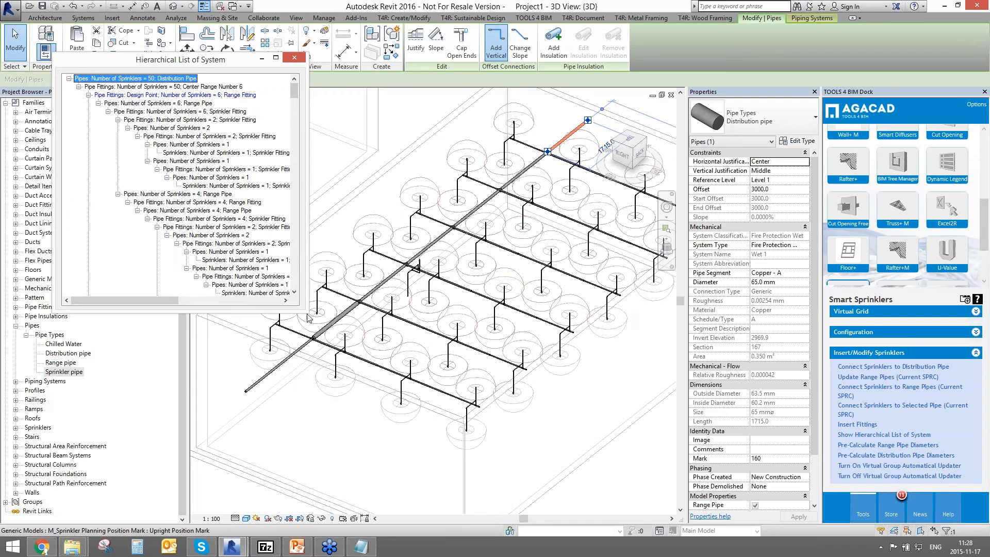
pyautogui.moveTo(305, 308); pyautogui.dragTo(365, 390)
# Trace the first range branch through the hierarchical list, locating its range pipe, fittings and sprinkler pipes in the 3D model
pyautogui.click(191, 103)
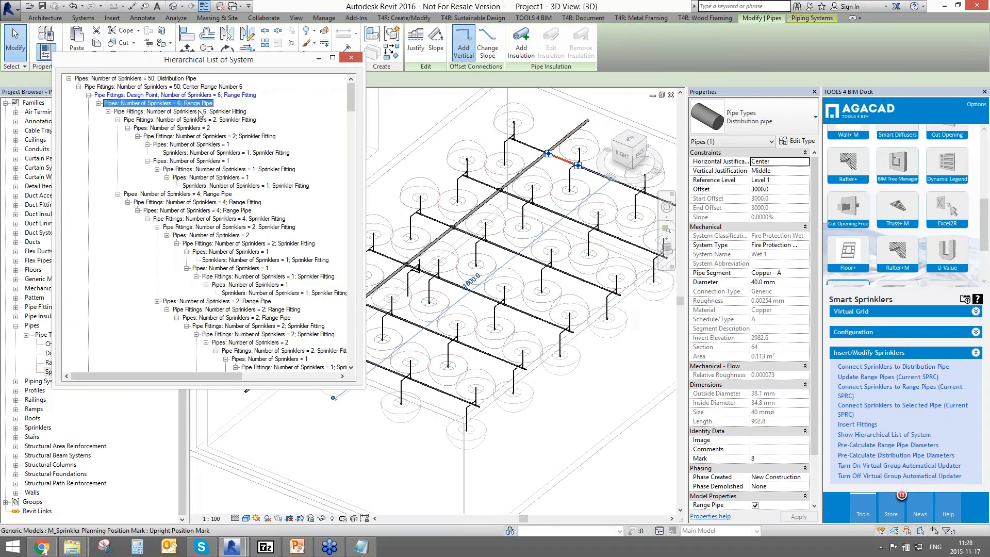
pyautogui.click(223, 112)
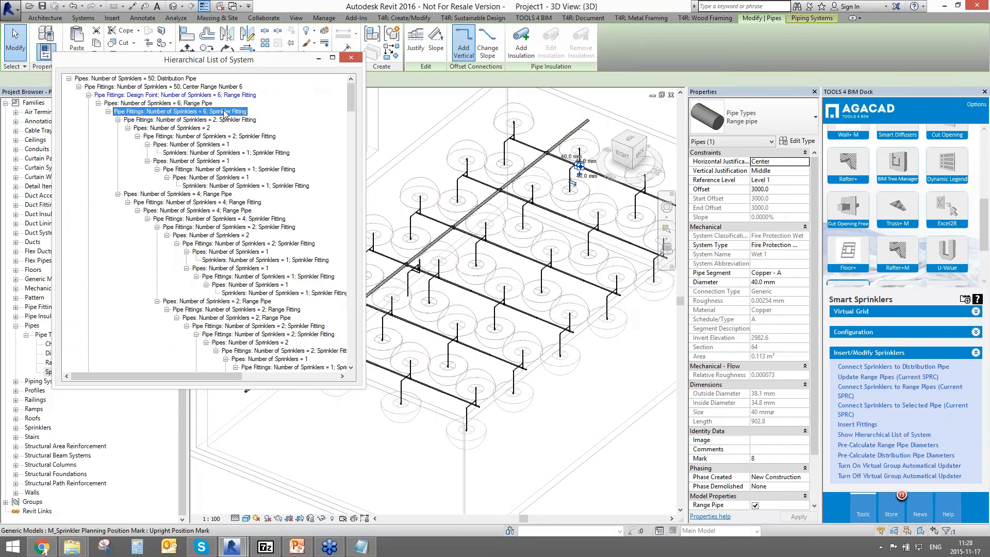
pyautogui.click(216, 120)
pyautogui.click(194, 128)
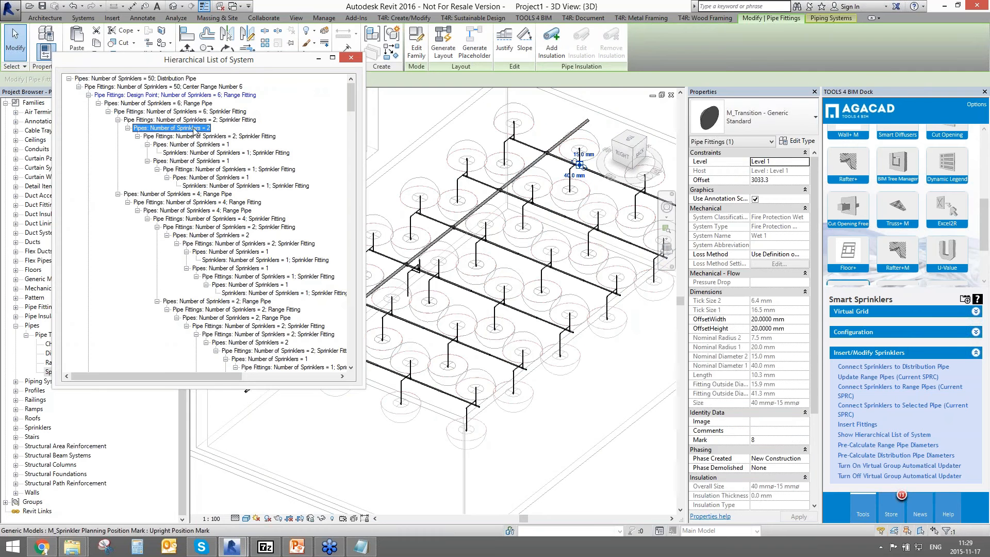
pyautogui.click(203, 136)
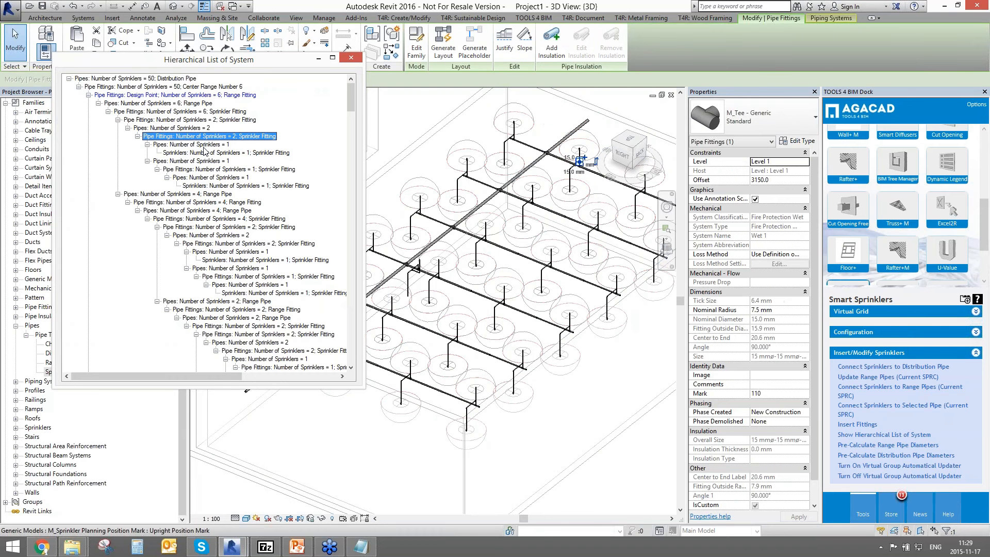
pyautogui.click(205, 144)
pyautogui.click(217, 161)
pyautogui.click(223, 178)
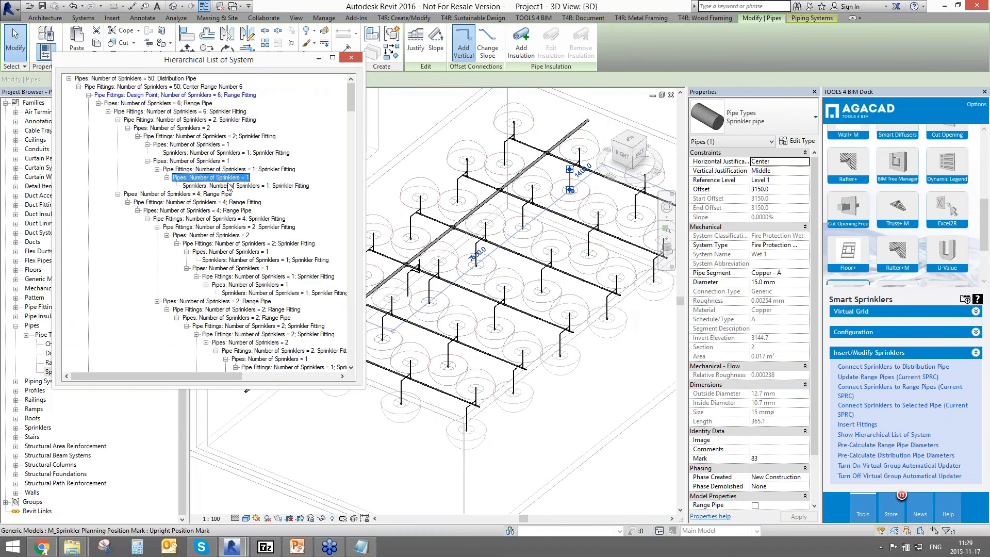
pyautogui.scroll(6, 578, 186)
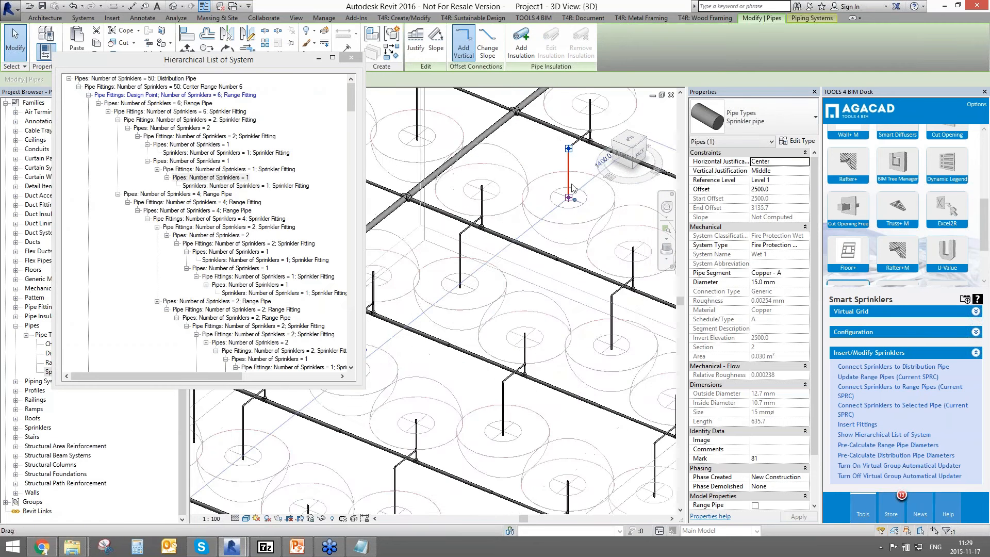
pyautogui.scroll(-3, 558, 285)
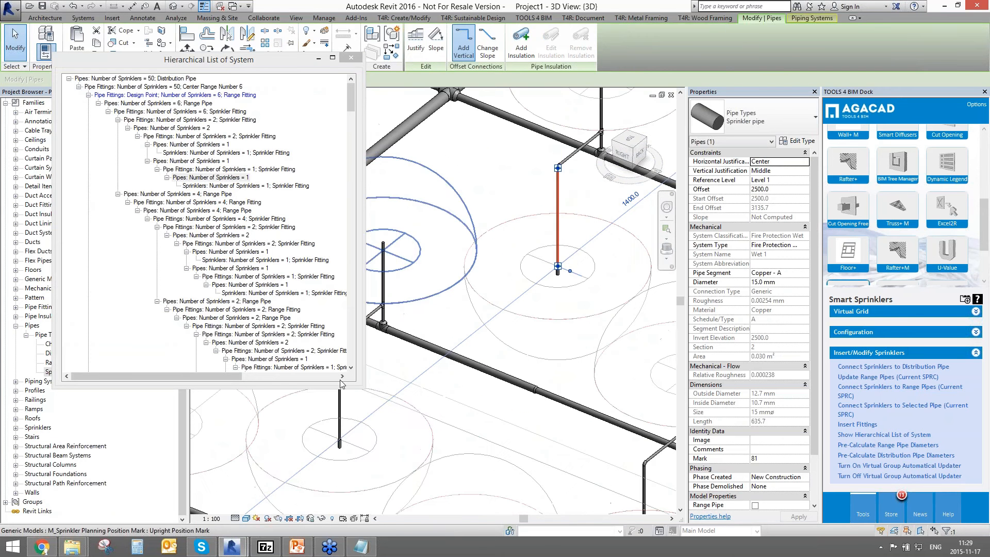
# Enlarge the hierarchical list further, review the sprinkler numbers for the pipes and fittings down the system, and close it
pyautogui.moveTo(364, 386); pyautogui.dragTo(507, 487)
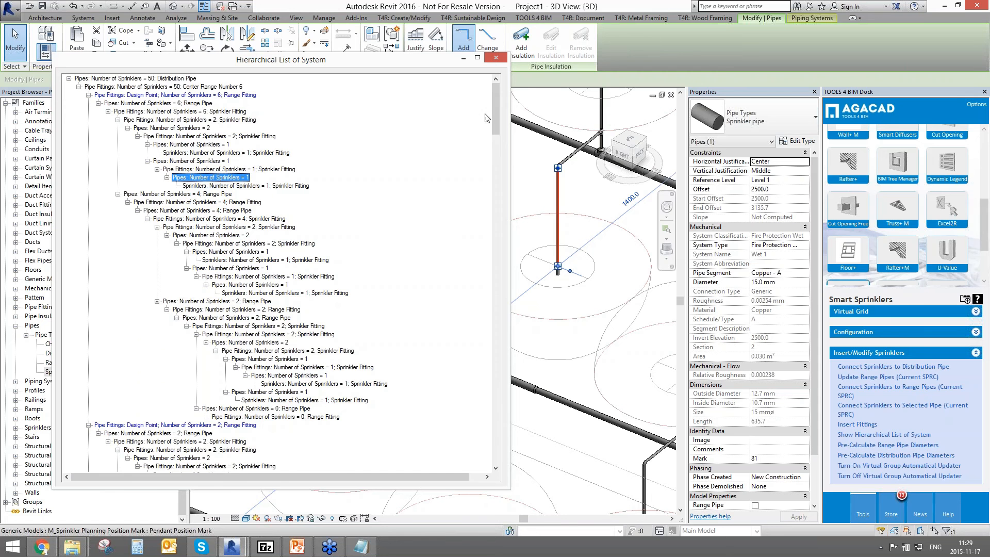
pyautogui.scroll(-20, 485, 118)
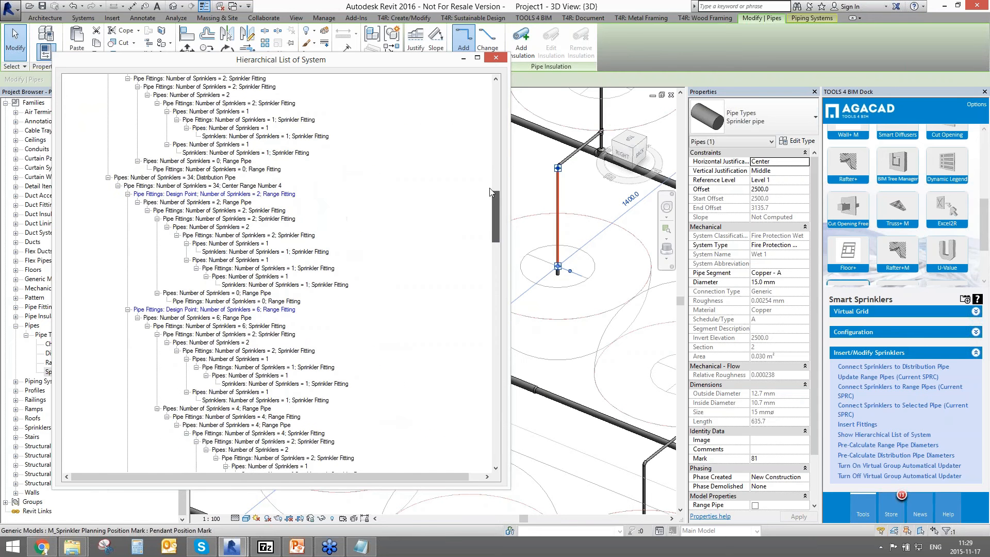
pyautogui.moveTo(491, 192); pyautogui.dragTo(493, 98)
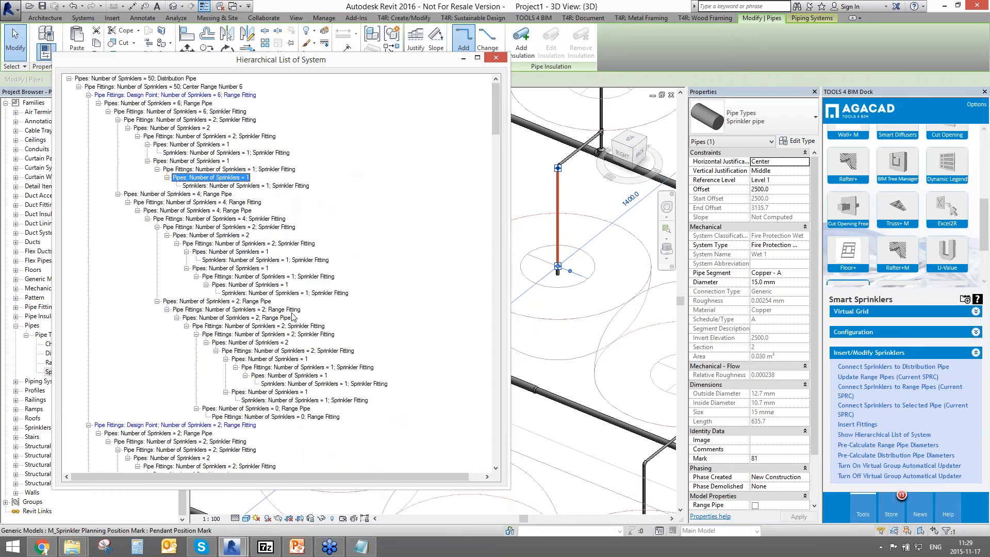
pyautogui.click(495, 58)
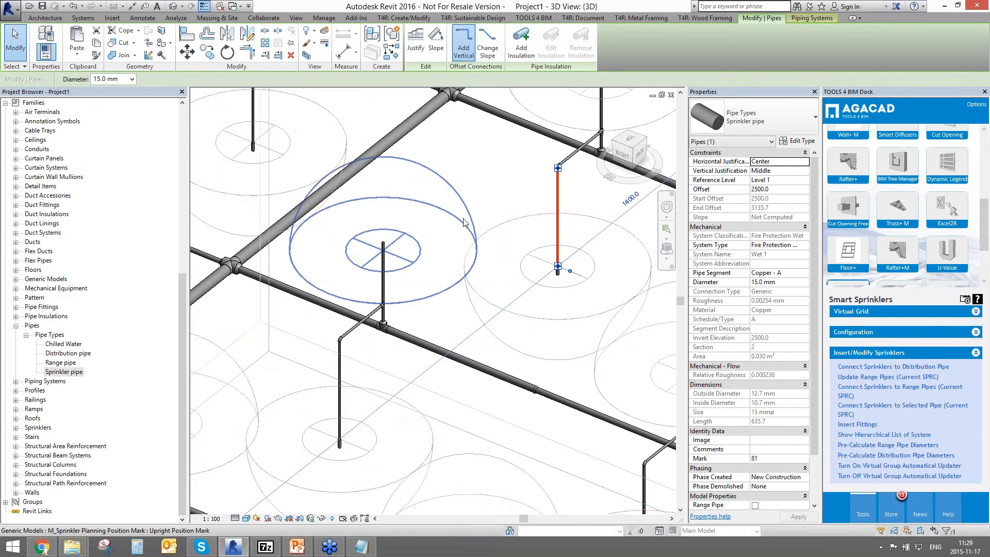
# Clear the pipe selection and open the 1 - Mech floor plan at the room with the arched wall
pyautogui.click(490, 208)
pyautogui.scroll(-5, 490, 207)
pyautogui.moveTo(490, 207); pyautogui.dragTo(515, 258, button='middle')
pyautogui.moveTo(545, 318); pyautogui.dragTo(482, 337, button='middle')
pyautogui.click(411, 345)
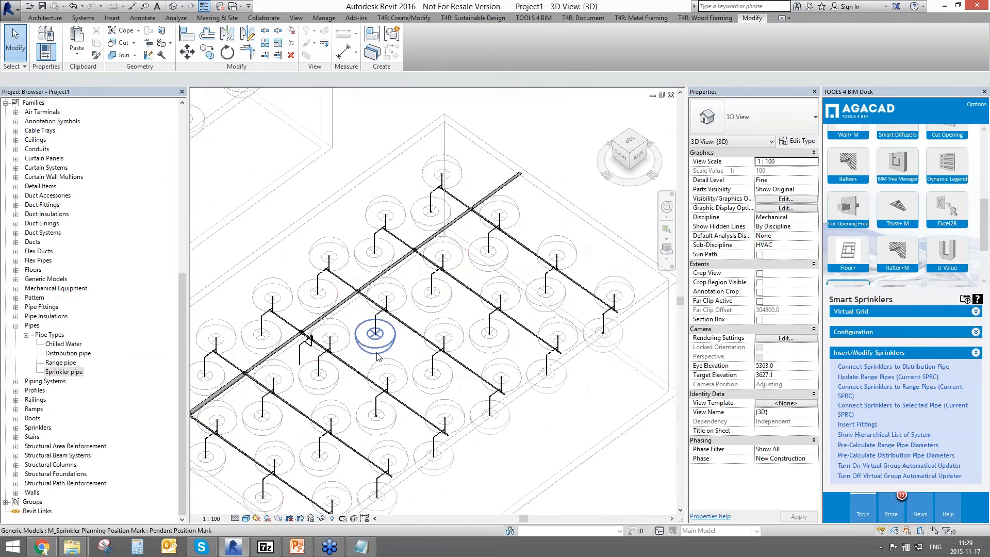
pyautogui.scroll(-4, 377, 356)
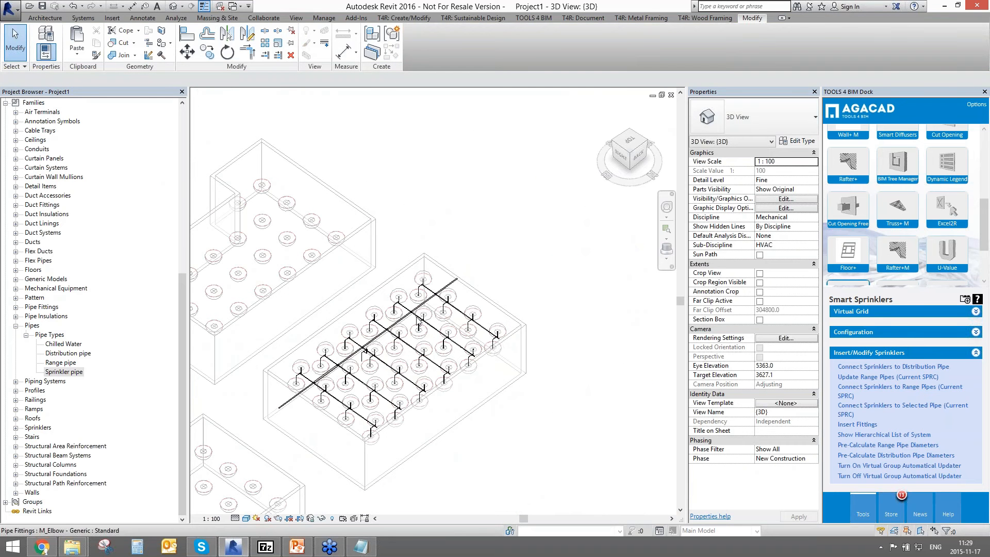
pyautogui.scroll(10, 141, 267)
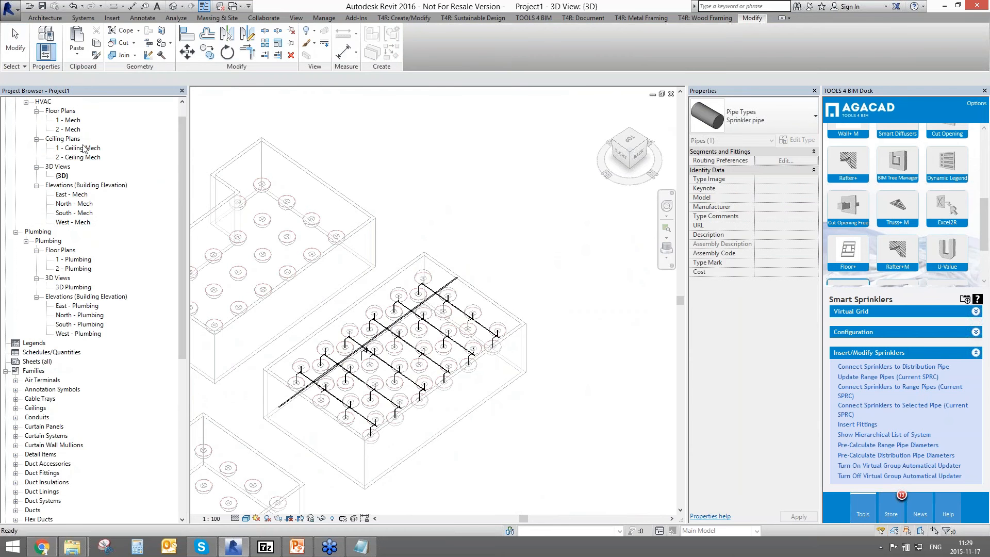
pyautogui.doubleClick(70, 121)
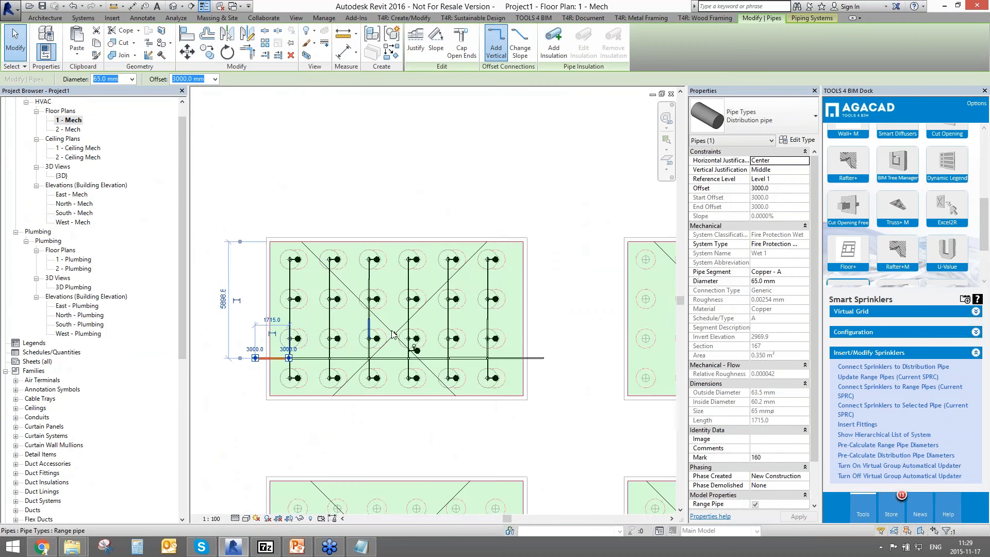
pyautogui.scroll(-2, 414, 382)
pyautogui.moveTo(408, 402); pyautogui.dragTo(392, 122, button='middle')
pyautogui.scroll(2, 380, 305)
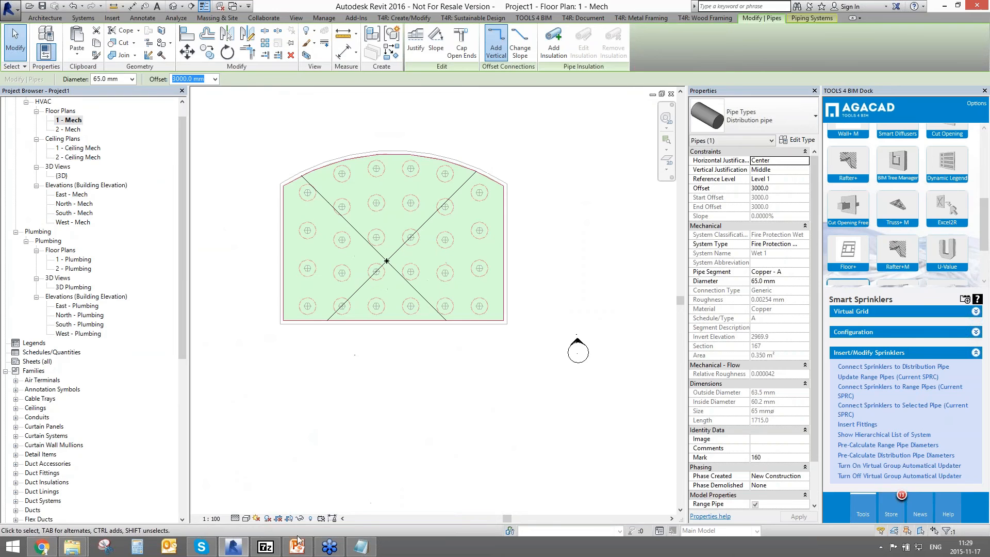
# Switch to 7-Zip and browse the Victaulic archive's Autodesk_Revit_MEP_2014 folder for the available family packages
pyautogui.click(262, 549)
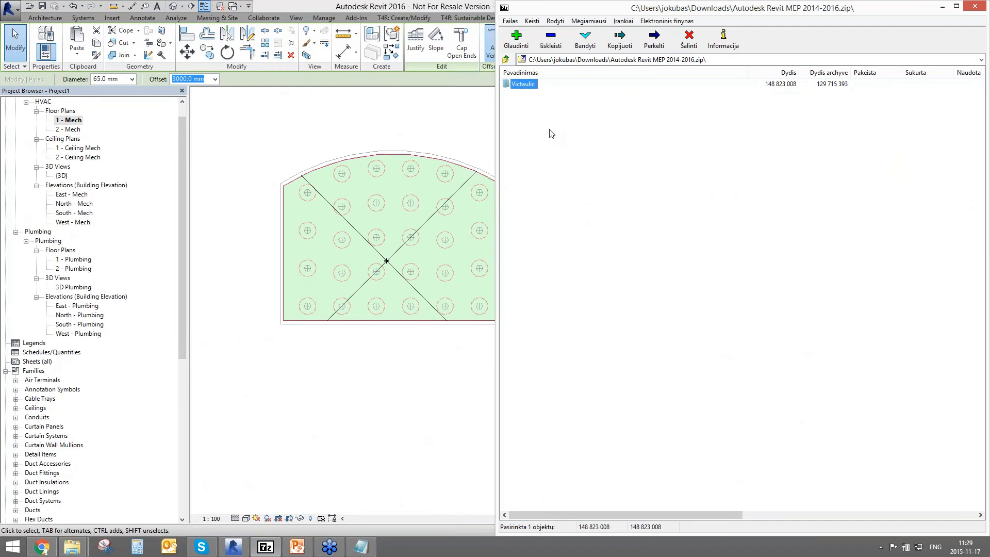
pyautogui.doubleClick(523, 86)
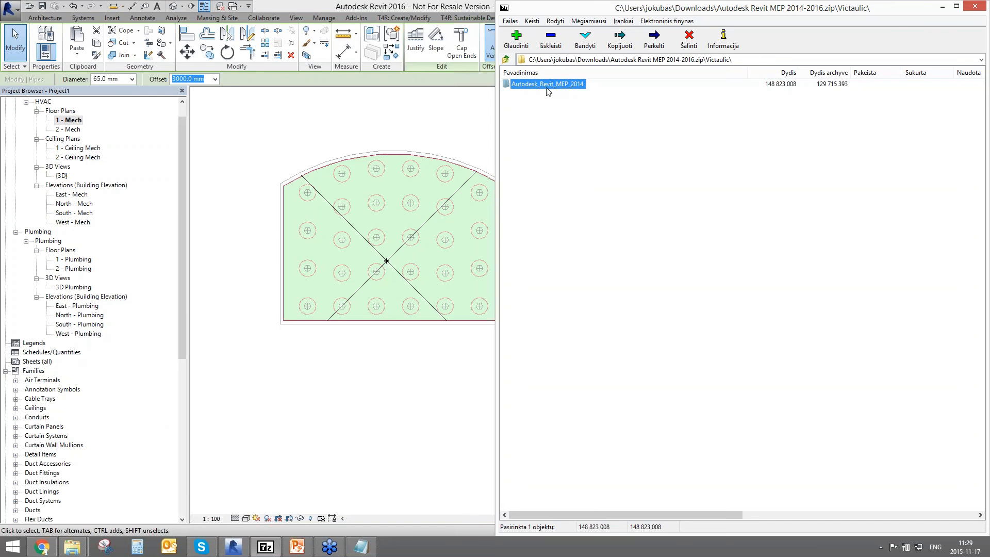
pyautogui.doubleClick(551, 86)
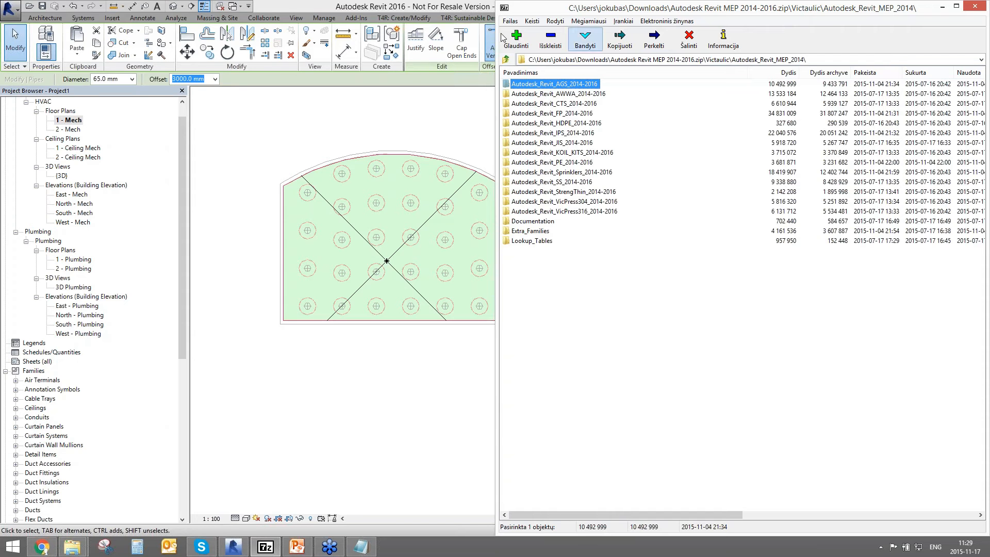
pyautogui.click(558, 103)
pyautogui.click(557, 125)
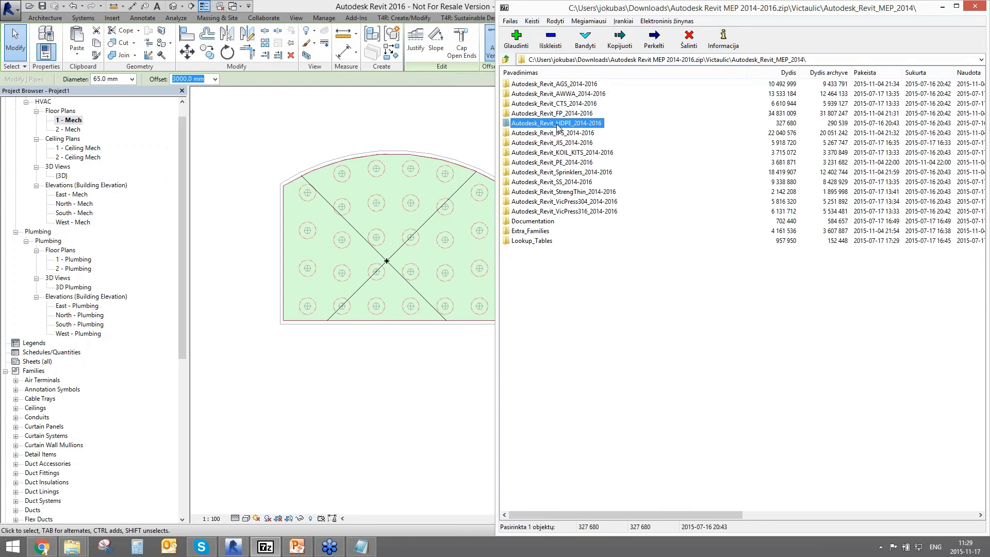
# Switch to Chrome, review the Revit MEP 2014-2016 and 2011-2013 packages on Victaulic's CAD Files & Software page, and return to Revit
pyautogui.click(41, 547)
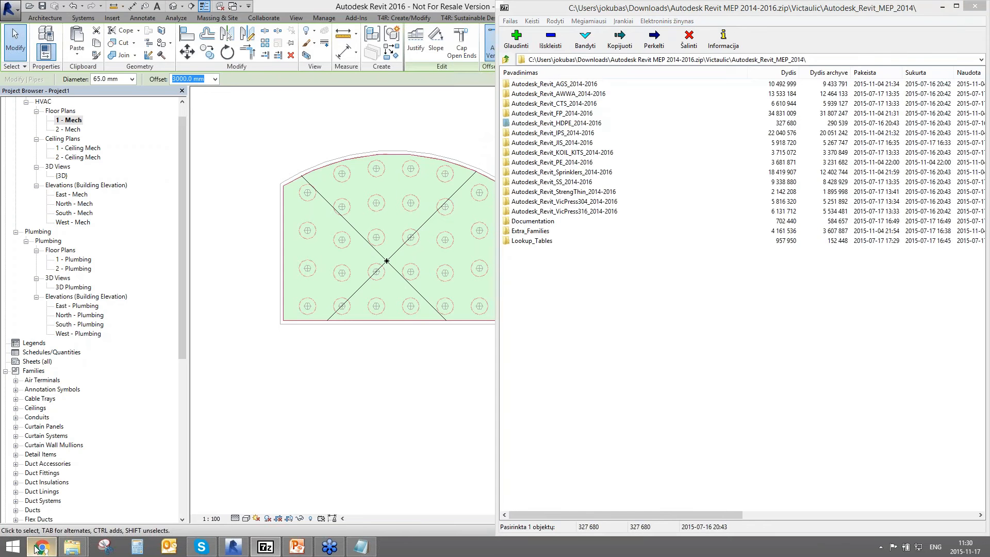
pyautogui.click(54, 7)
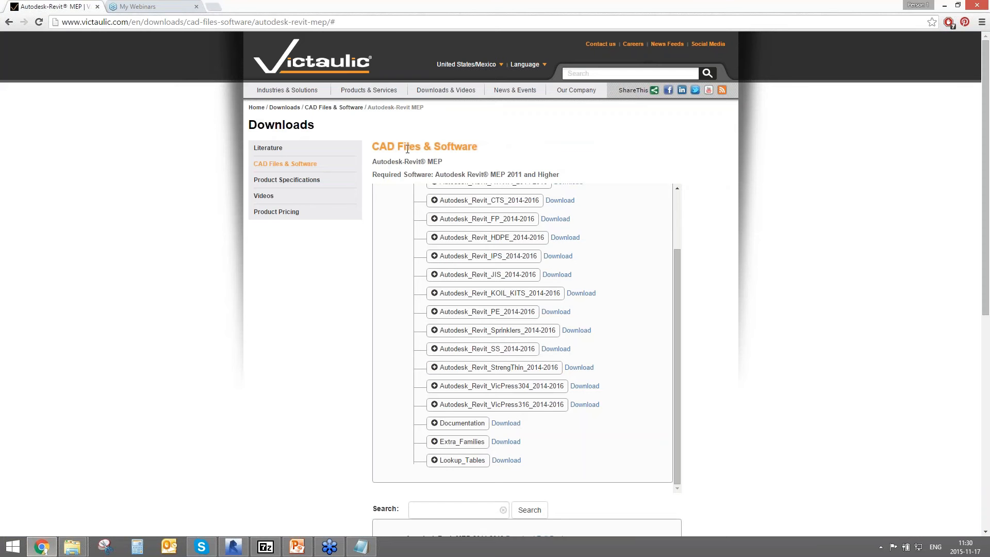
pyautogui.moveTo(399, 146); pyautogui.dragTo(499, 146)
pyautogui.scroll(-8, 650, 362)
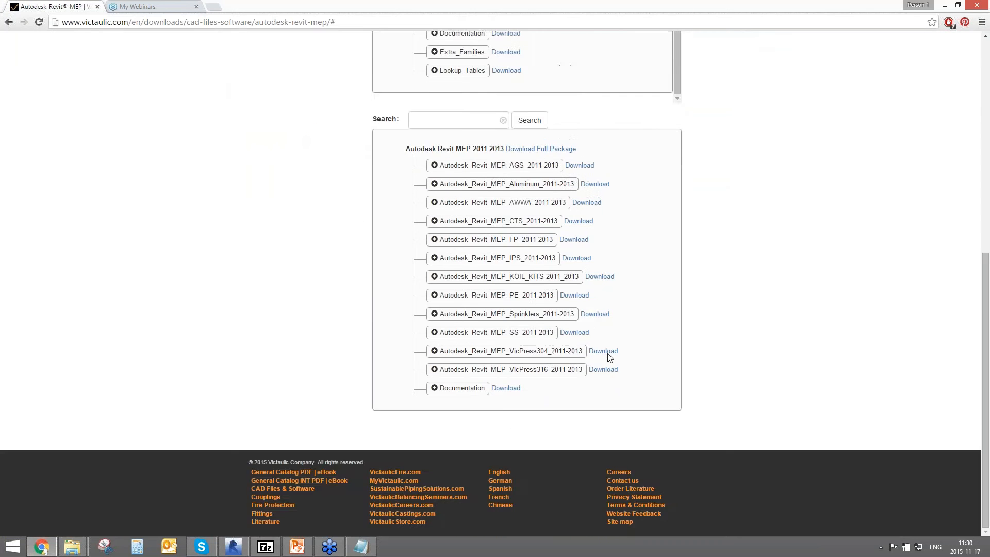
pyautogui.scroll(7, 611, 356)
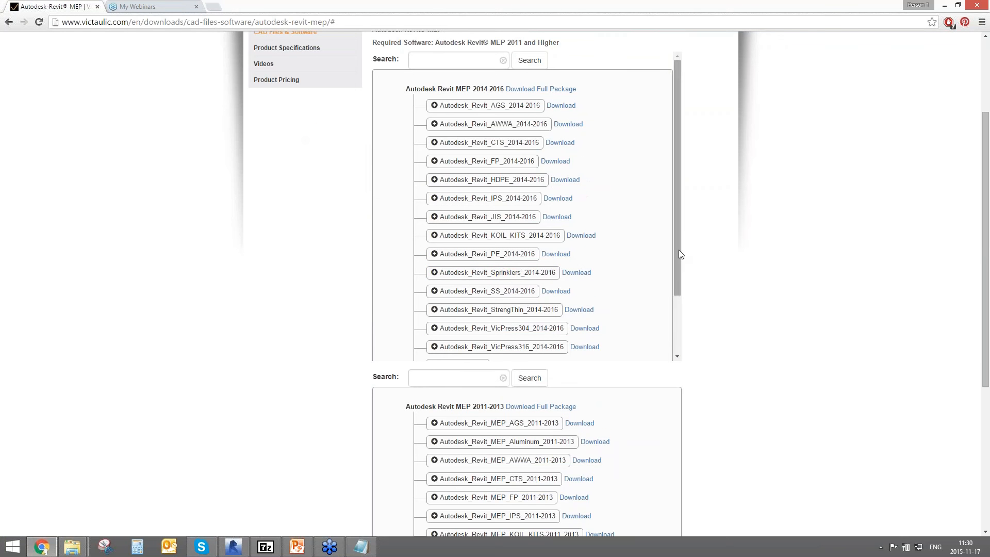
pyautogui.scroll(-2, 679, 249)
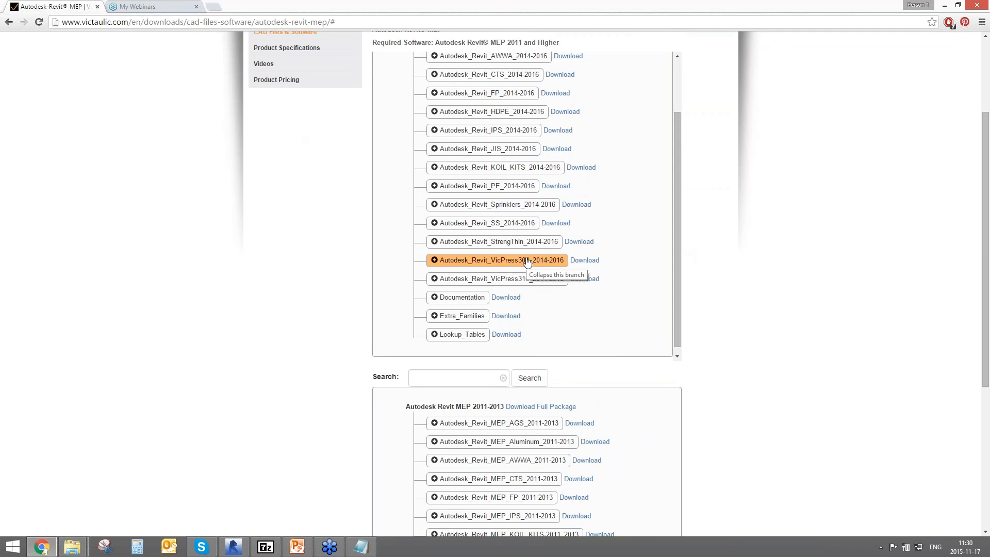
pyautogui.click(944, 5)
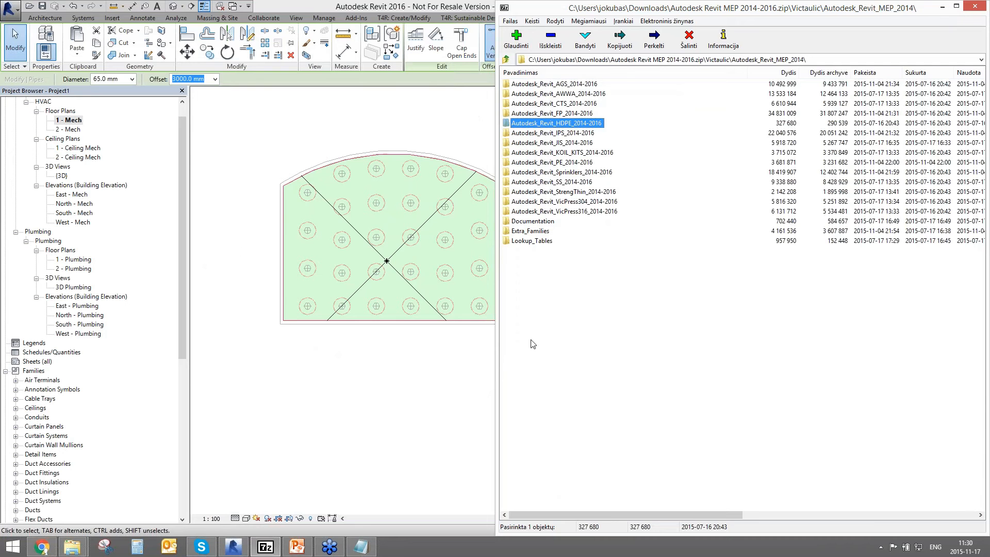
pyautogui.click(263, 436)
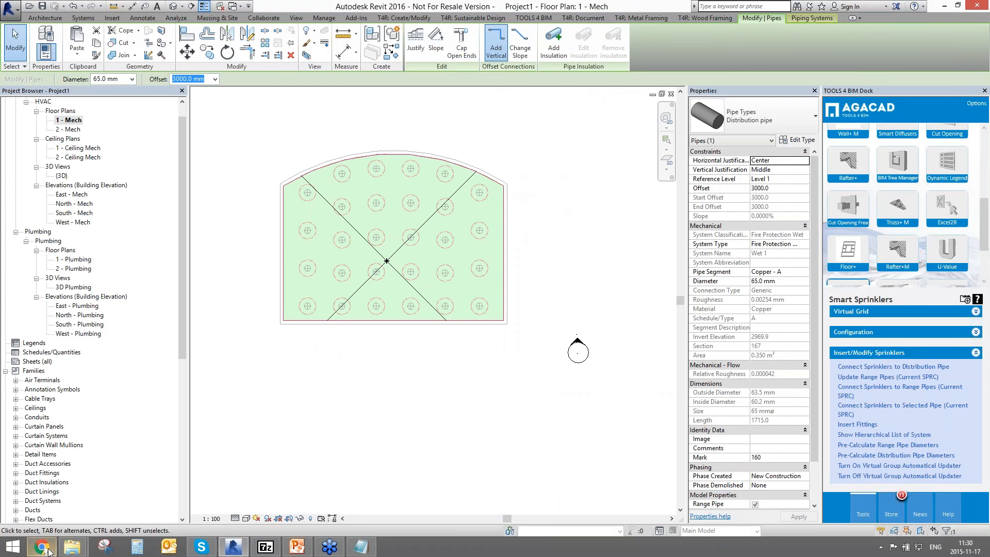
# Switch to File Explorer and load Sprinkler-Victaulic-Pendent.rfa from the Autodesk_Revit_Sprinklers_2014-2016 folder into the Revit project
pyautogui.moveTo(73, 547)
pyautogui.click(164, 486)
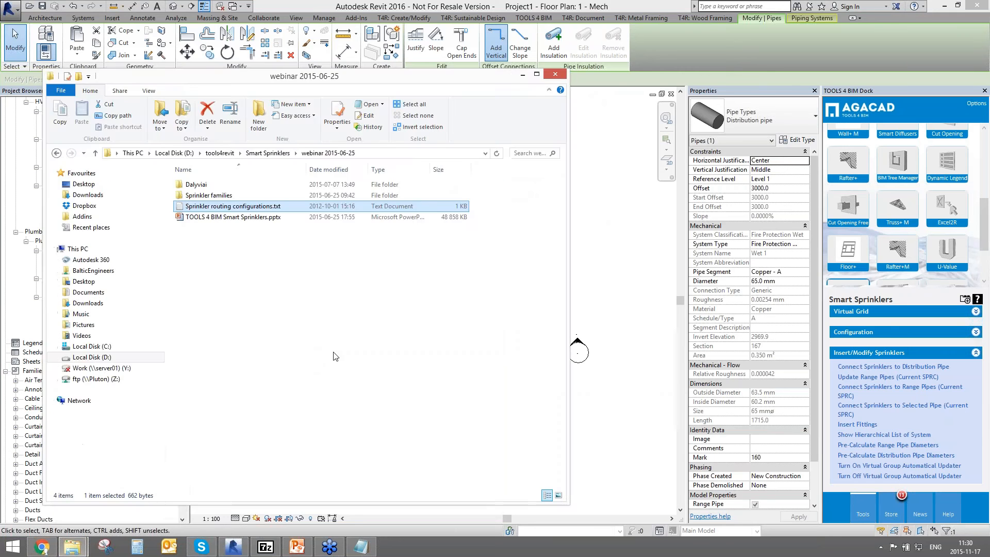
pyautogui.click(522, 77)
pyautogui.moveTo(74, 543)
pyautogui.click(85, 490)
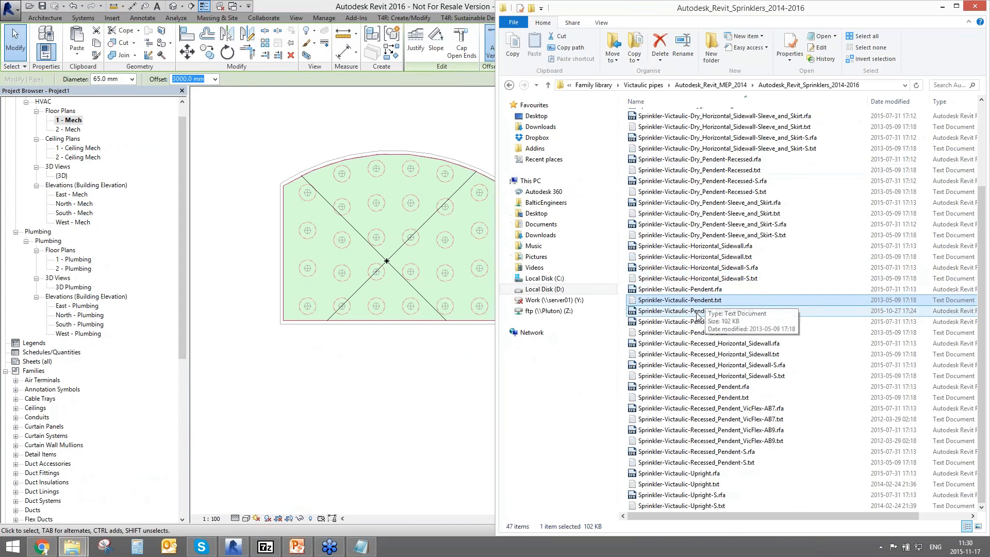
pyautogui.click(712, 290)
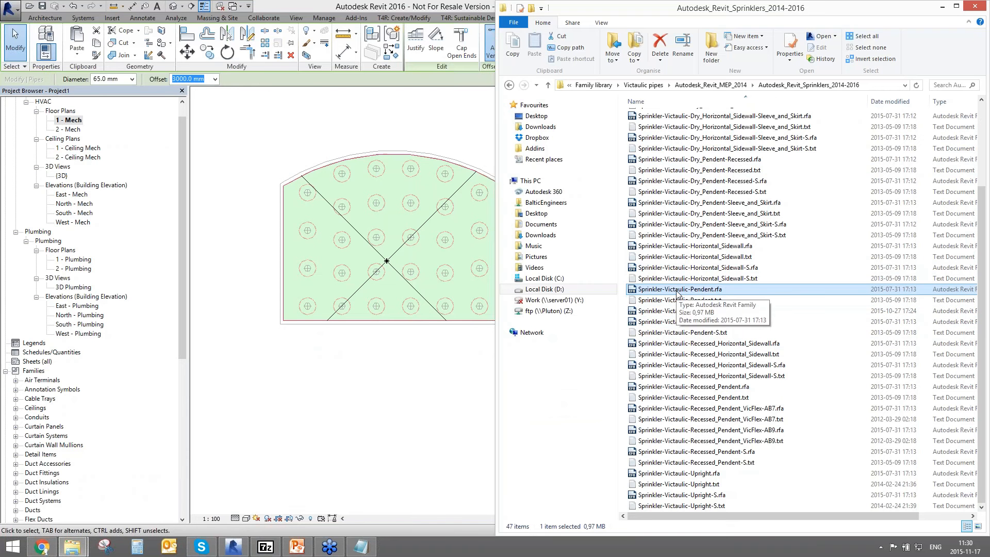
pyautogui.moveTo(677, 293); pyautogui.dragTo(362, 416)
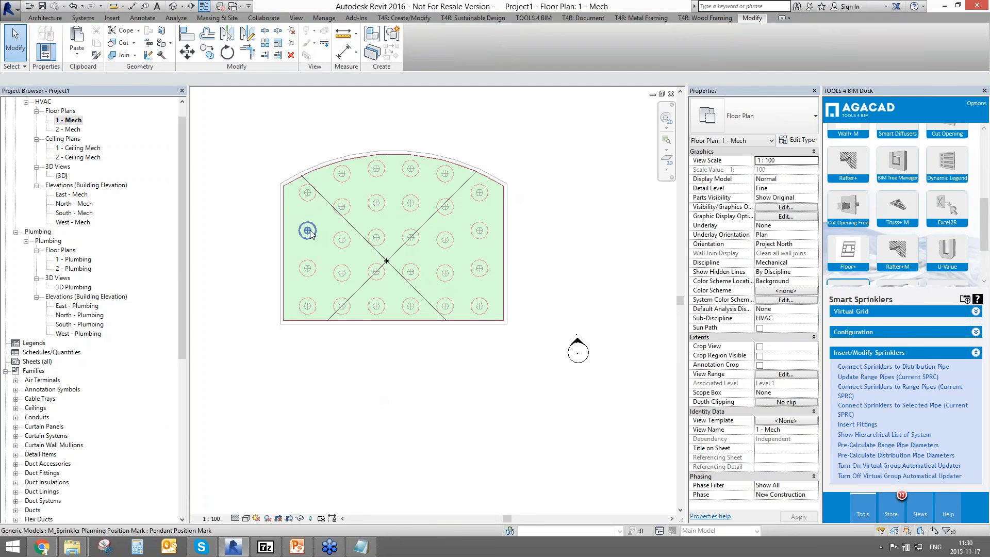
# Insert the Sprinkler-Victaulic-Pendent type V2705 0.5 K2.8 Brass 135 at the arched room's position symbols
pyautogui.click(309, 230)
pyautogui.click(851, 312)
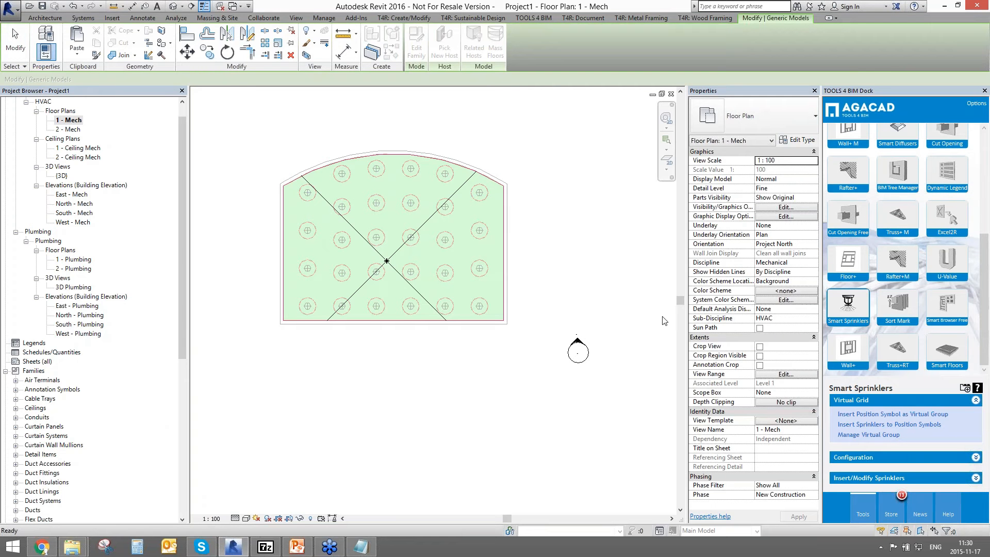
pyautogui.click(888, 425)
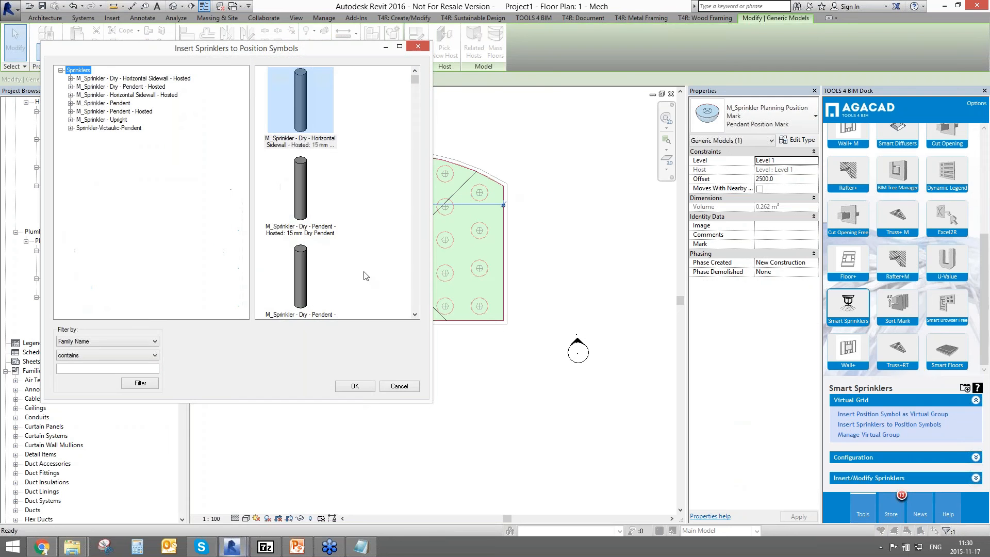
pyautogui.click(105, 127)
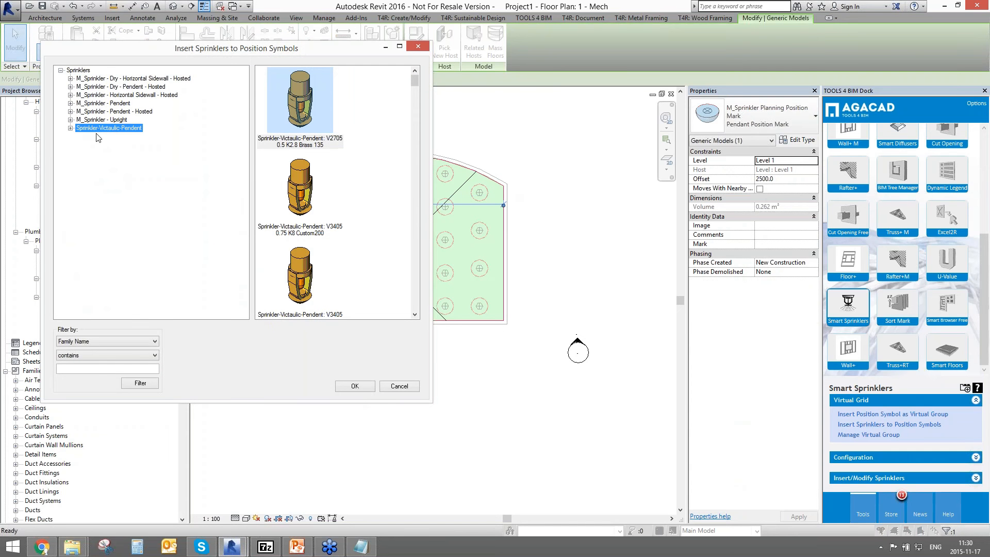
pyautogui.click(304, 110)
pyautogui.click(355, 386)
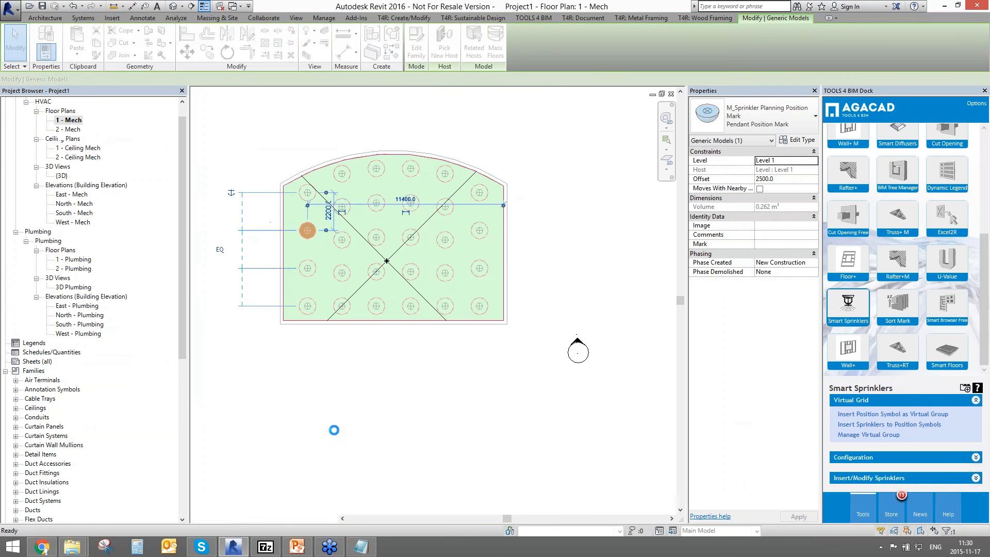
# Examine the inserted Victaulic sprinklers inside the position marks across the arched room in the floor plan
pyautogui.scroll(8, 305, 189)
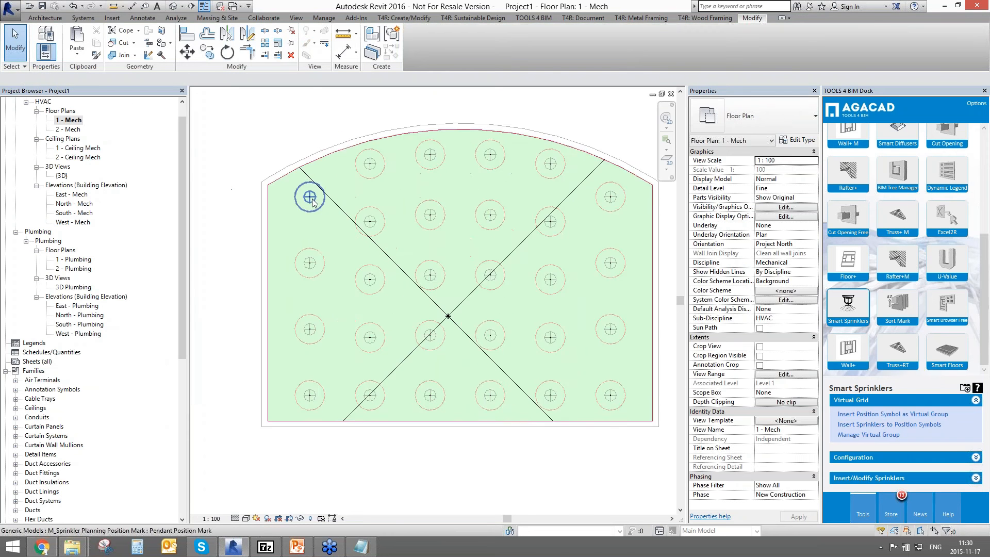
pyautogui.scroll(-4, 522, 311)
pyautogui.moveTo(534, 316); pyautogui.dragTo(430, 399, button='middle')
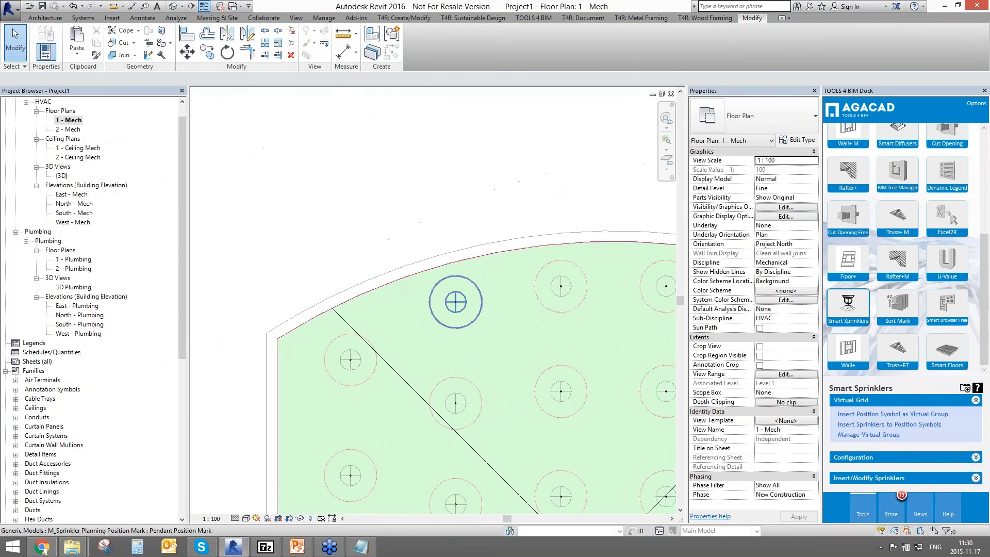
pyautogui.scroll(3, 455, 311)
pyautogui.scroll(-4, 511, 370)
pyautogui.moveTo(542, 353); pyautogui.dragTo(392, 183, button='middle')
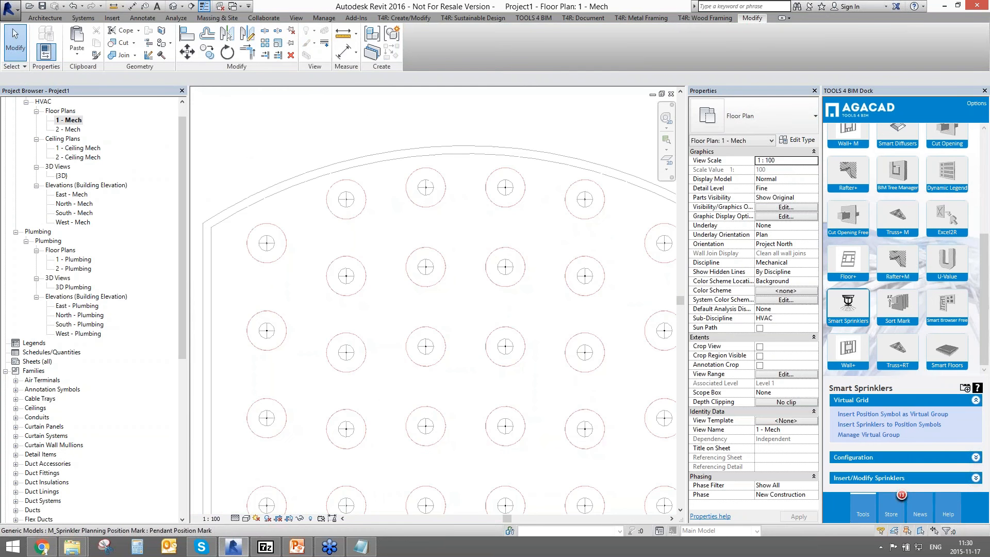
pyautogui.scroll(-2, 495, 424)
pyautogui.moveTo(495, 424); pyautogui.dragTo(451, 347, button='middle')
pyautogui.scroll(6, 304, 299)
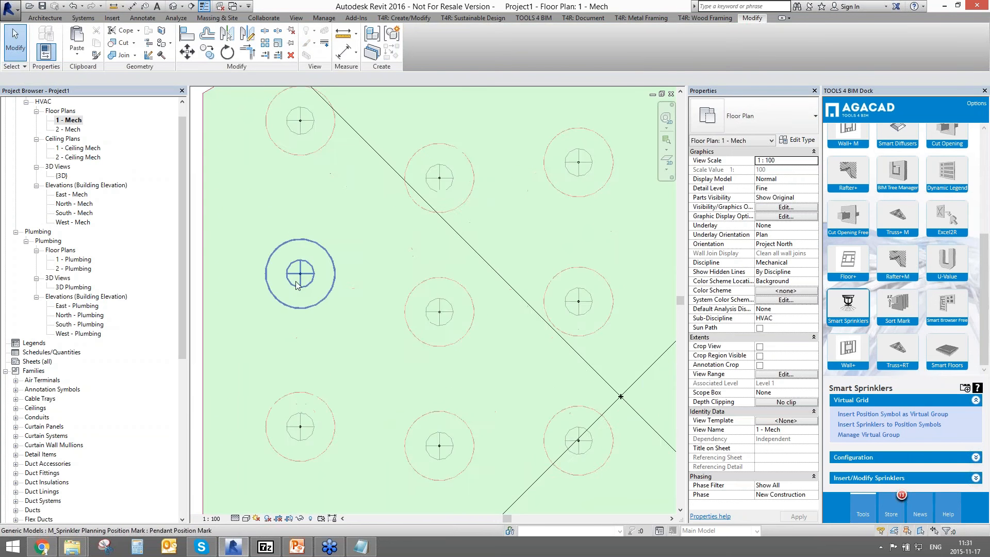
# Open the 3D view and delete all instances of the Pendent Position Mark, leaving the Victaulic sprinklers in place
pyautogui.click(173, 6)
pyautogui.scroll(-3, 407, 434)
pyautogui.moveTo(389, 437); pyautogui.dragTo(593, 418, button='middle')
pyautogui.scroll(10, 451, 173)
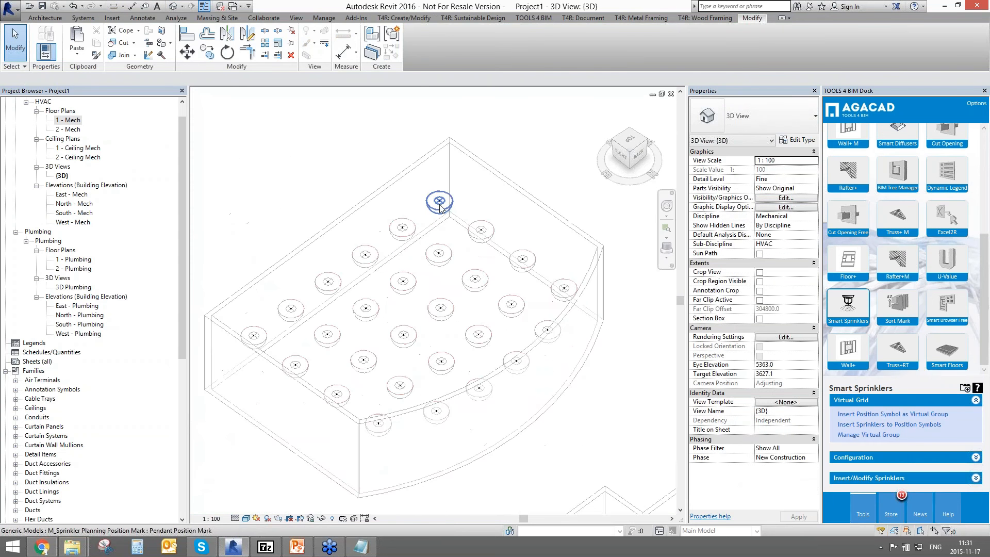
pyautogui.scroll(-4, 451, 174)
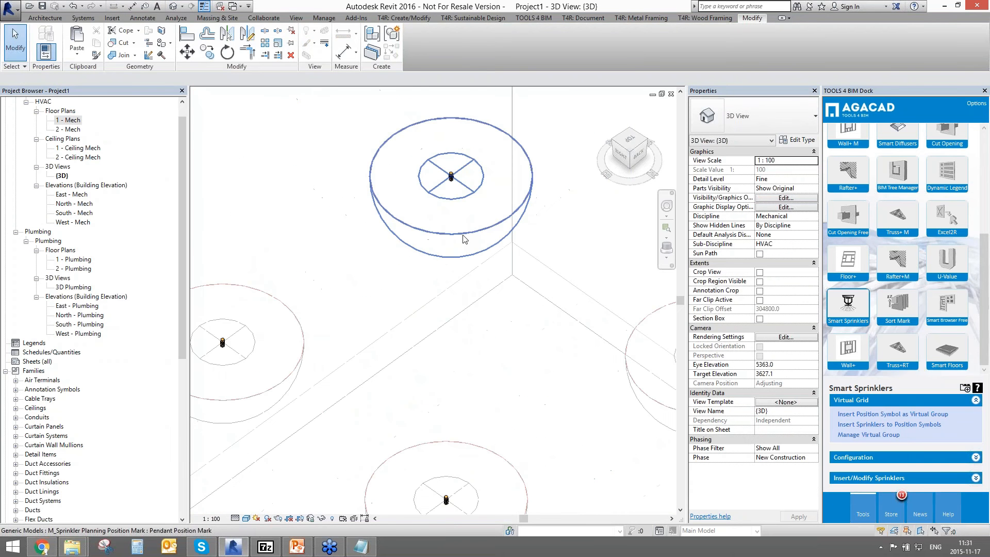
pyautogui.click(462, 222)
pyautogui.rightClick(465, 230)
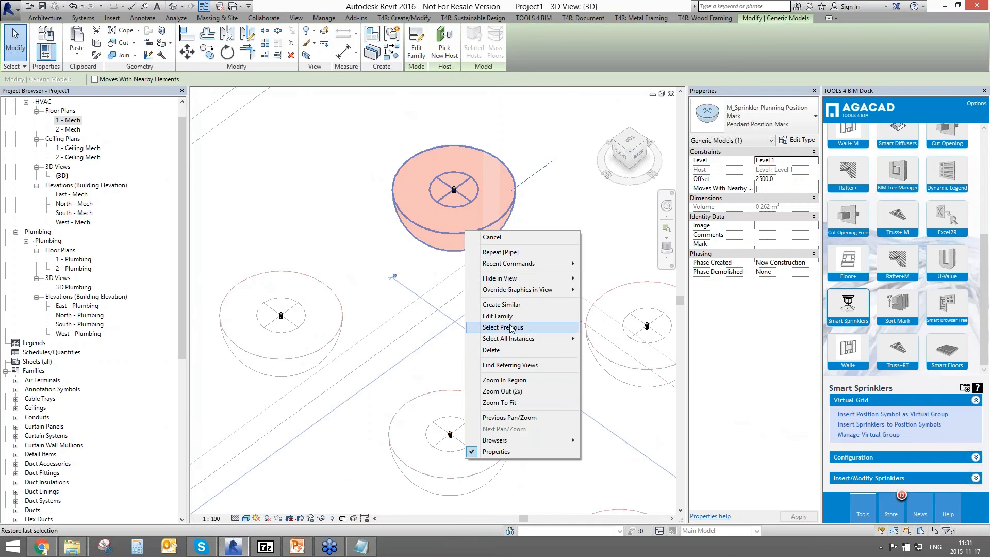
pyautogui.moveTo(515, 339)
pyautogui.click(617, 350)
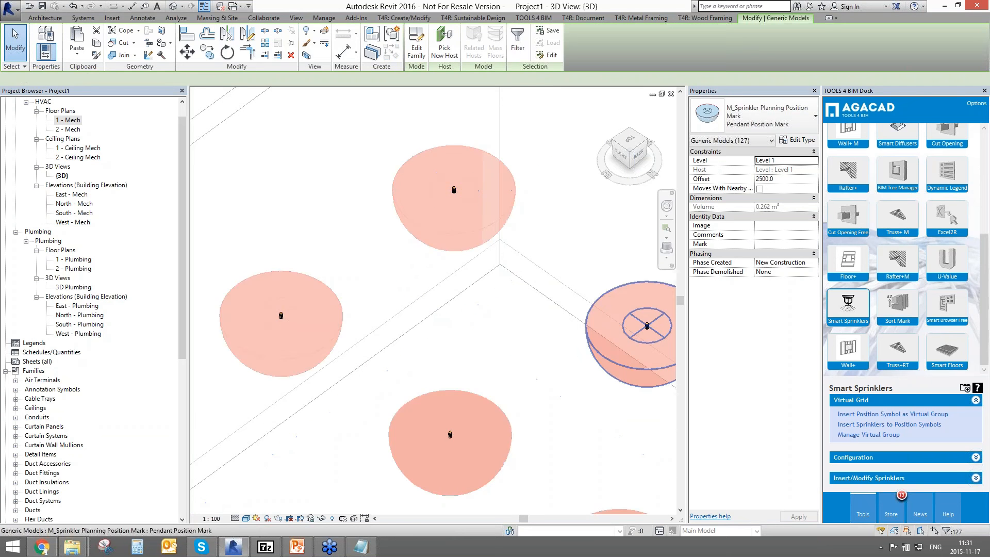
pyautogui.press('Delete')
# Examine the Victaulic pendent sprinklers in the arched room in 3D, and return to the 1 - Mech floor plan
pyautogui.scroll(-5, 521, 398)
pyautogui.moveTo(521, 398); pyautogui.dragTo(477, 358, button='middle')
pyautogui.scroll(3, 477, 358)
pyautogui.scroll(-2, 423, 393)
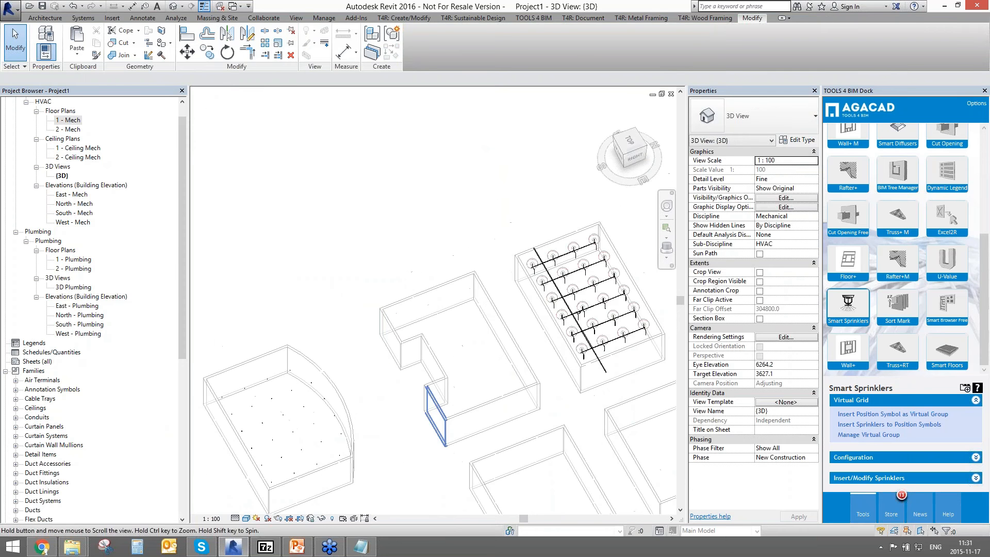
pyautogui.keyDown('shift'); pyautogui.moveTo(438, 415); pyautogui.dragTo(507, 316, button='middle'); pyautogui.keyUp('shift')
pyautogui.scroll(6, 404, 418)
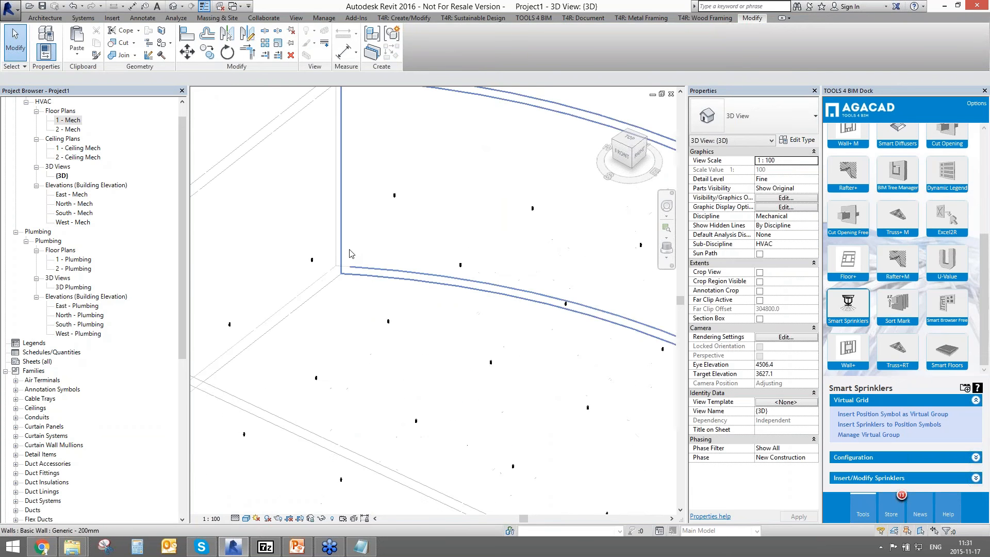
pyautogui.scroll(-3, 348, 252)
pyautogui.scroll(3, 372, 222)
pyautogui.scroll(-3, 388, 226)
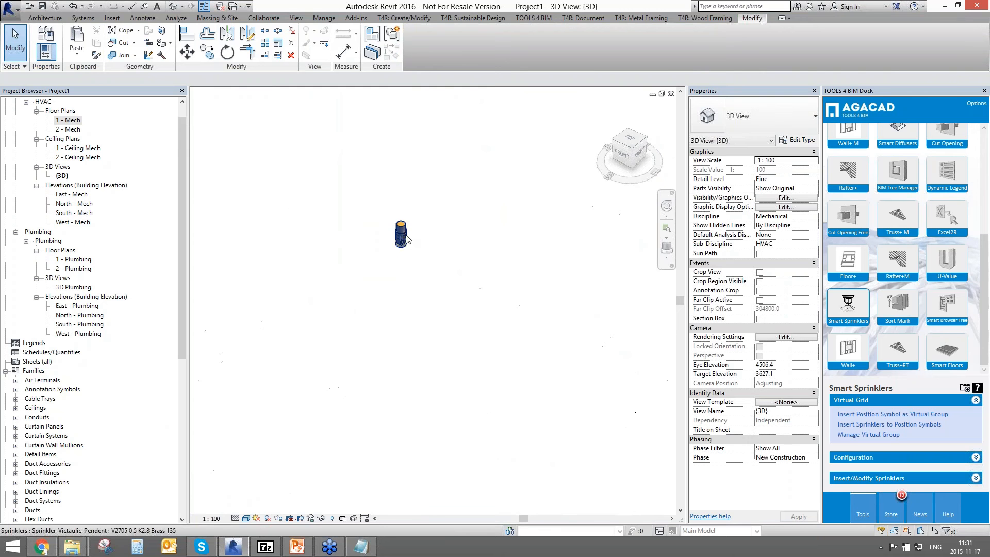
pyautogui.scroll(-3, 445, 310)
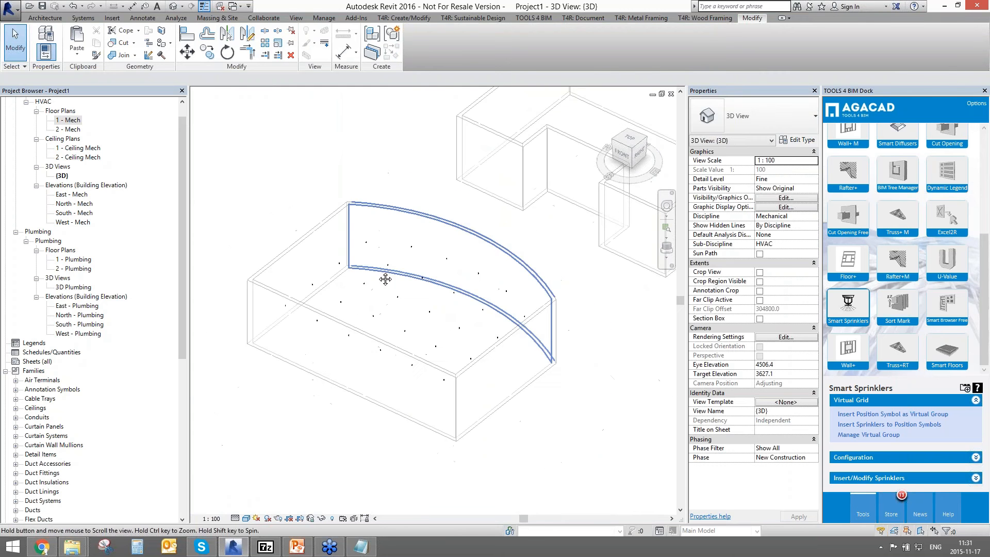
pyautogui.doubleClick(72, 120)
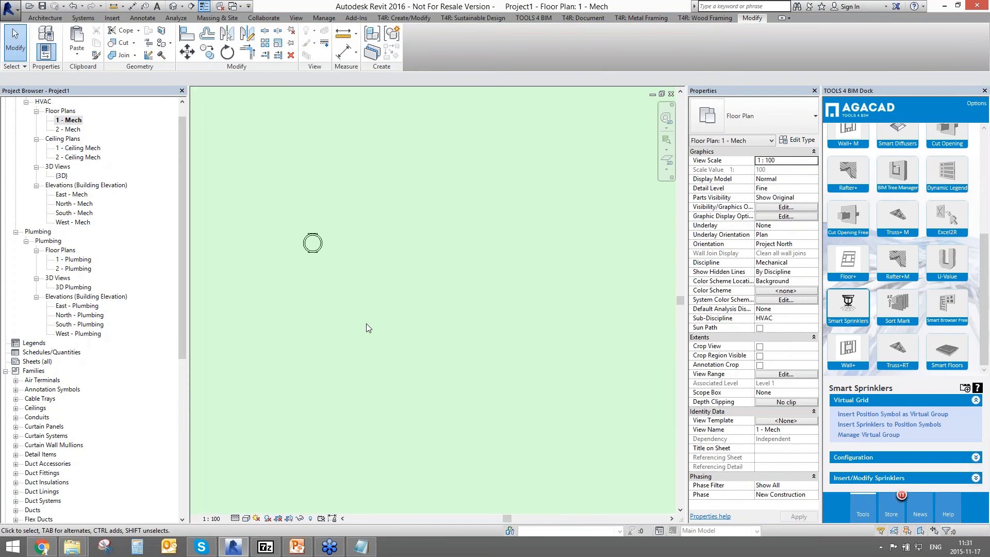
pyautogui.scroll(-5, 435, 393)
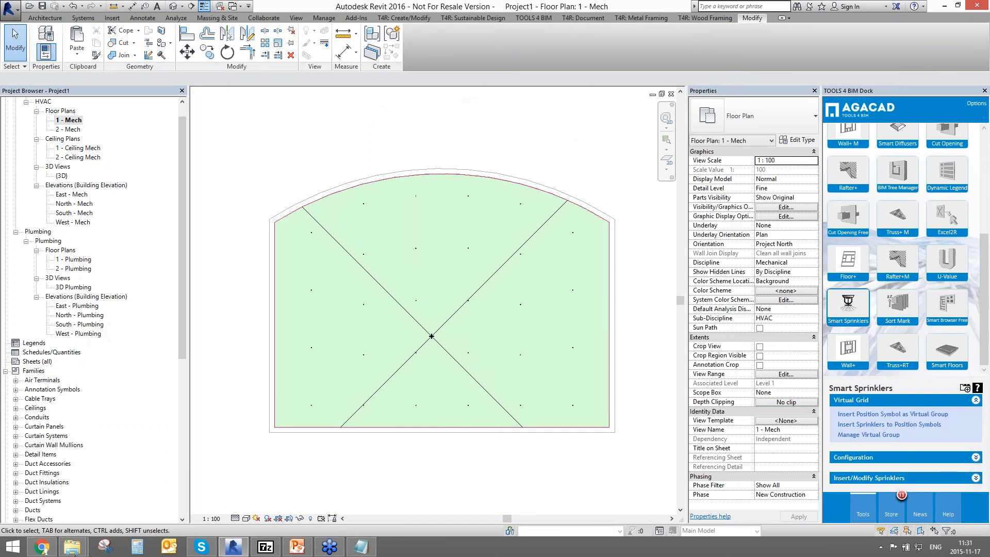
# Load all the Victaulic-VicPress304 .rfa families from the Autodesk_Revit_VicPress304_2014-2016 folder into the Revit project
pyautogui.click(67, 490)
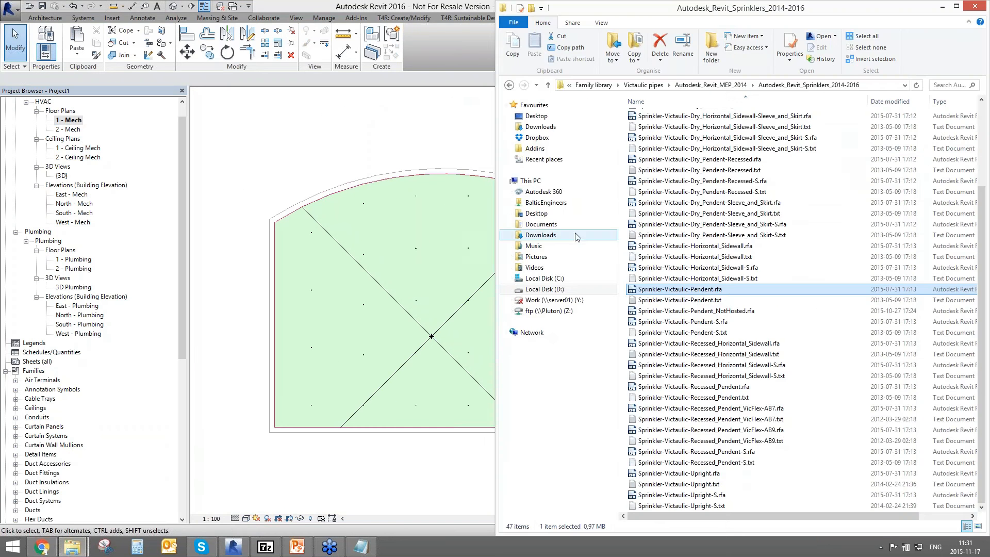
pyautogui.click(547, 85)
pyautogui.click(686, 257)
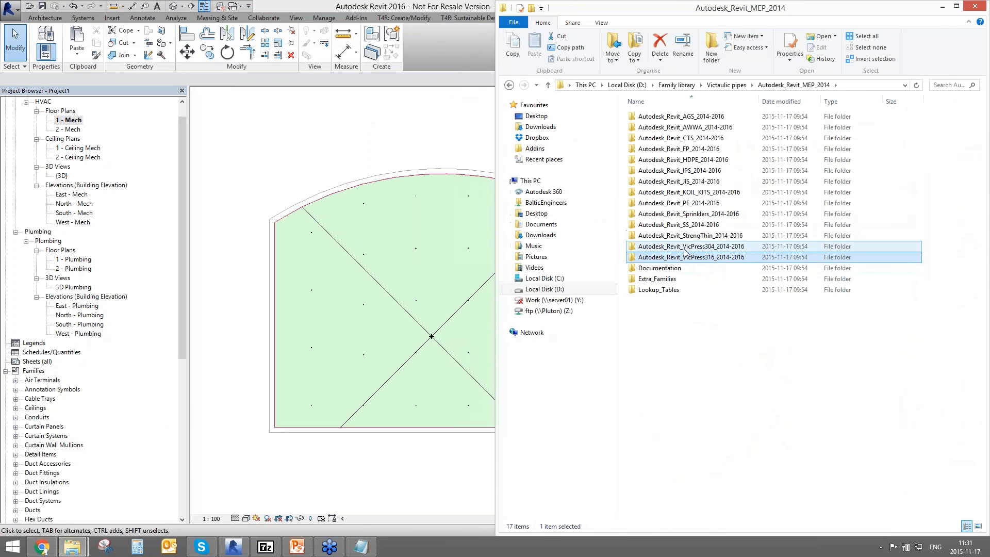
pyautogui.doubleClick(680, 251)
pyautogui.moveTo(720, 361); pyautogui.dragTo(628, 129)
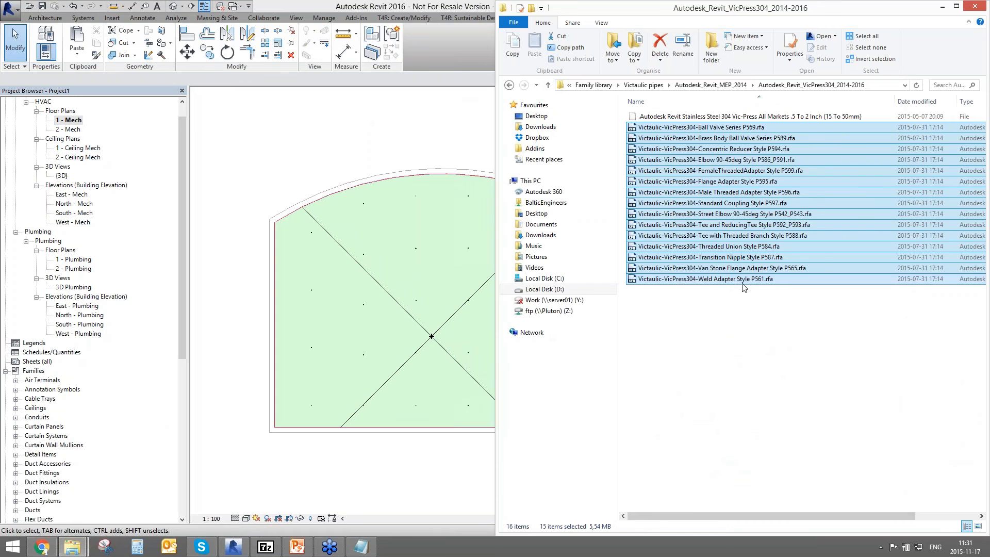
pyautogui.click(229, 162)
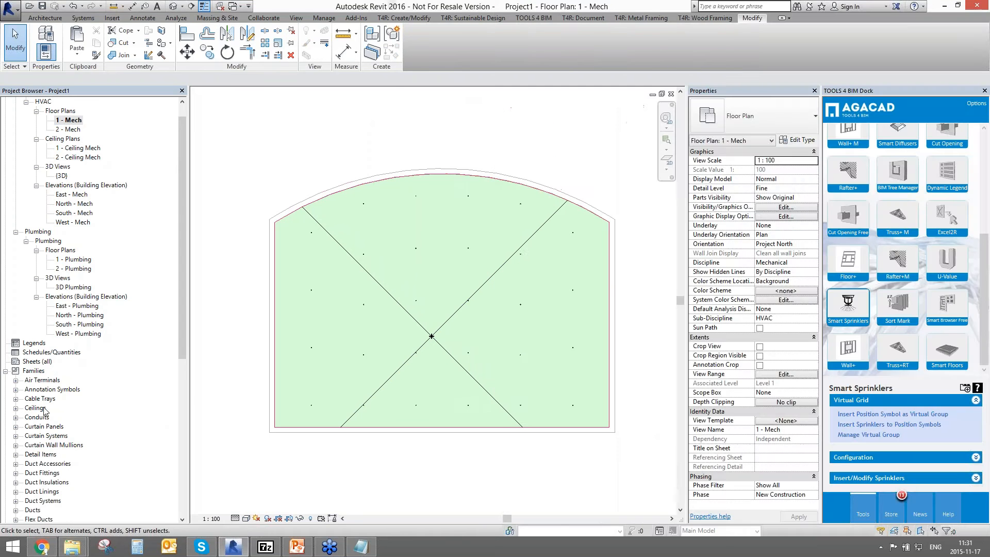
pyautogui.click(72, 547)
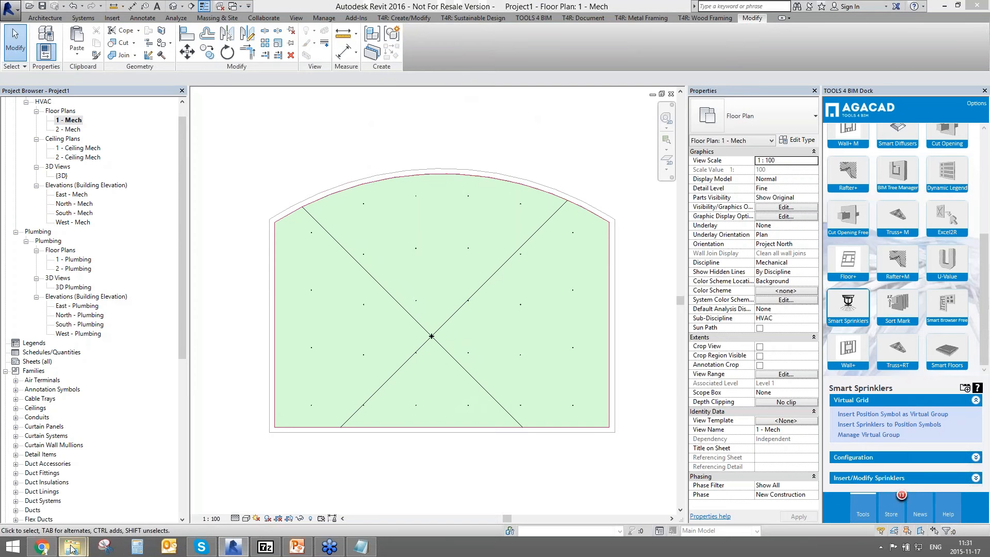
pyautogui.click(67, 494)
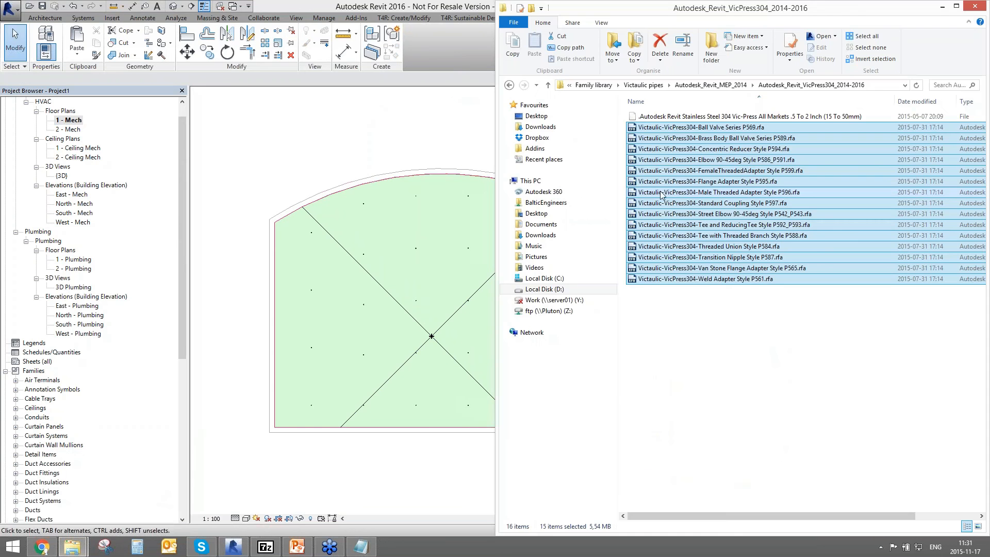
pyautogui.moveTo(684, 196); pyautogui.dragTo(268, 343)
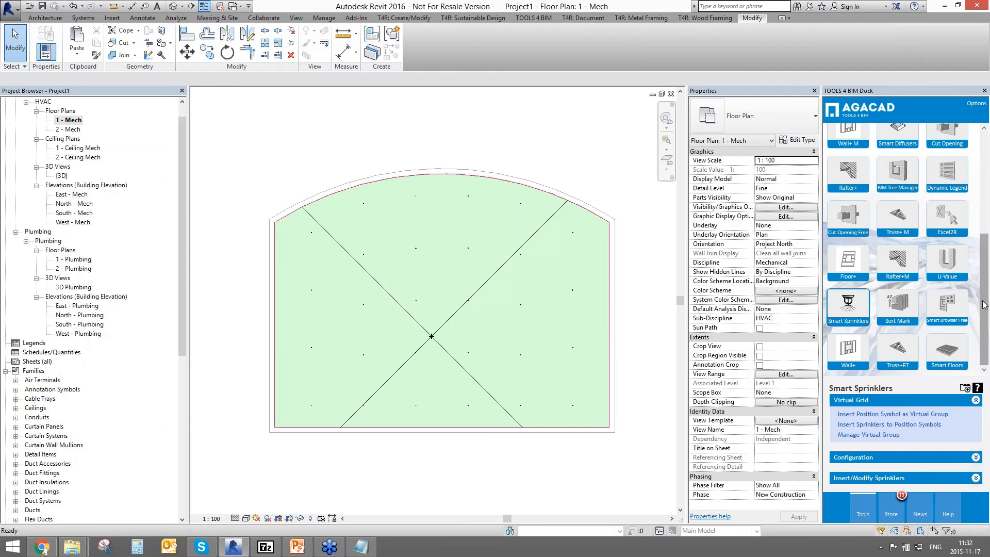
# Review the list of Smart Sprinklers commands for position symbols, pipe routing, fittings and diameter pre-calculation
pyautogui.click(965, 388)
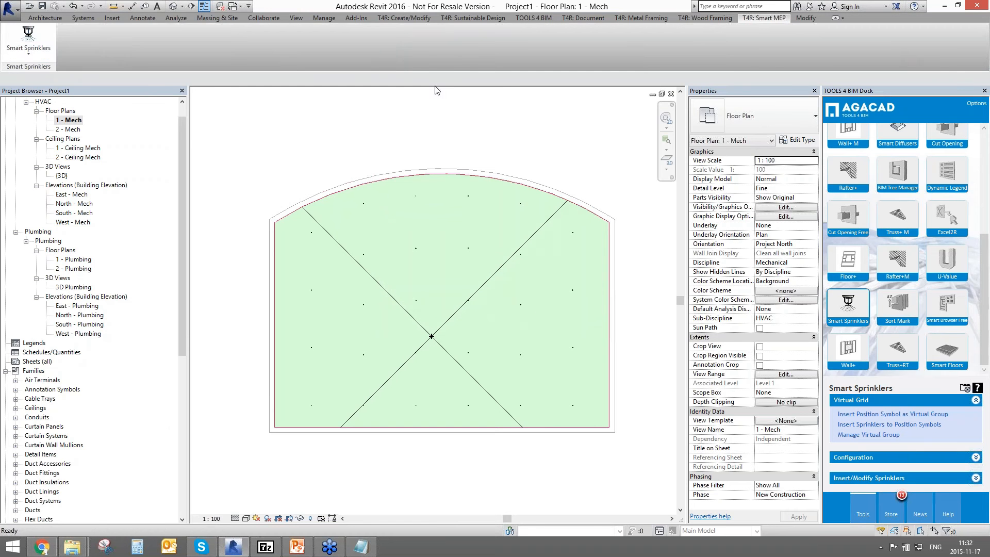
pyautogui.click(28, 44)
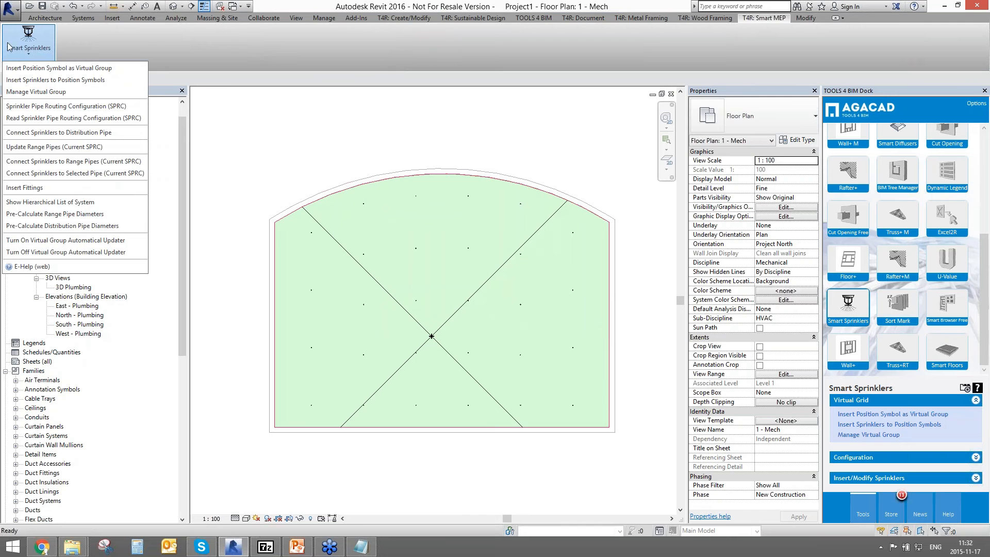
pyautogui.click(966, 390)
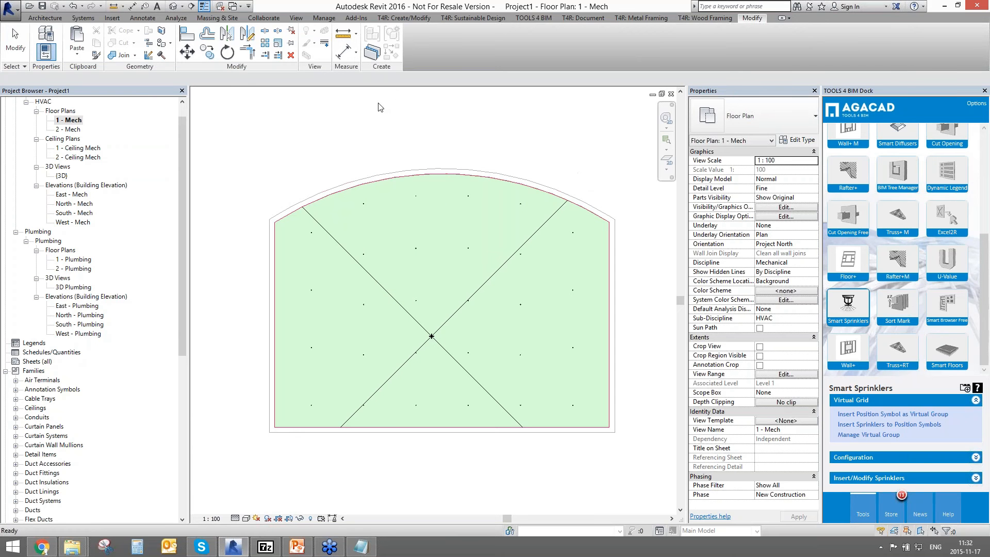
# Duplicate the Distribution pipe type under Pipes and rename the copy "Victaulic pipe"
pyautogui.moveTo(184, 343); pyautogui.dragTo(185, 518)
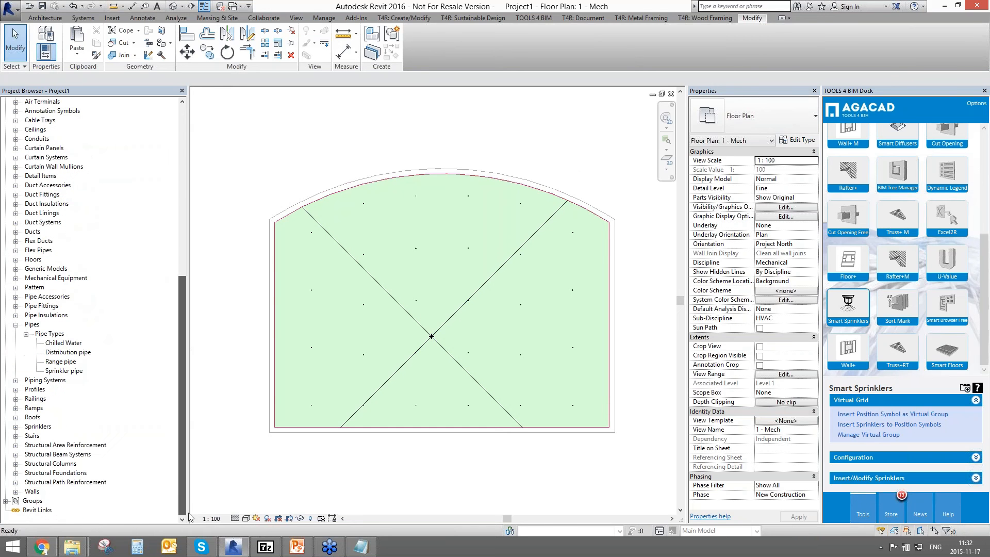
pyautogui.click(64, 370)
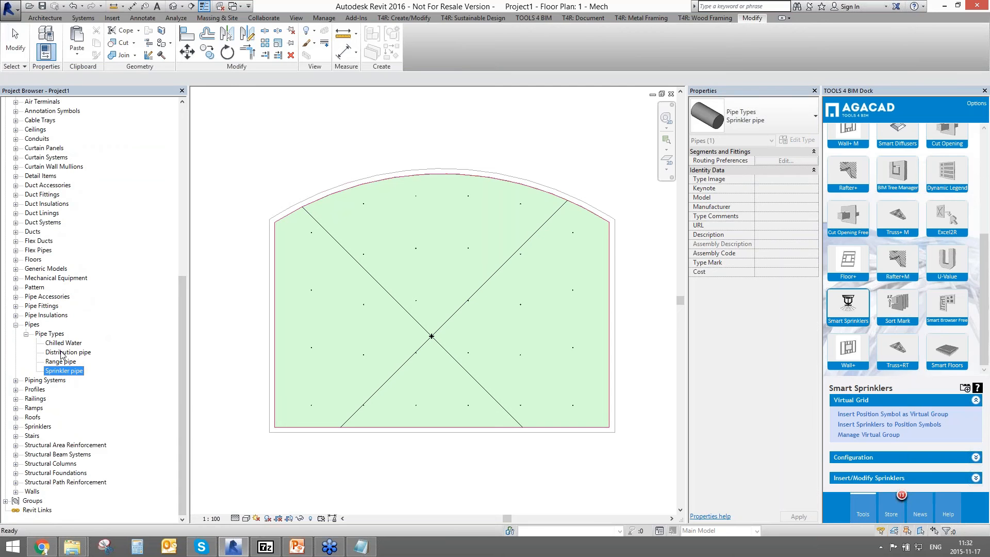
pyautogui.rightClick(61, 352)
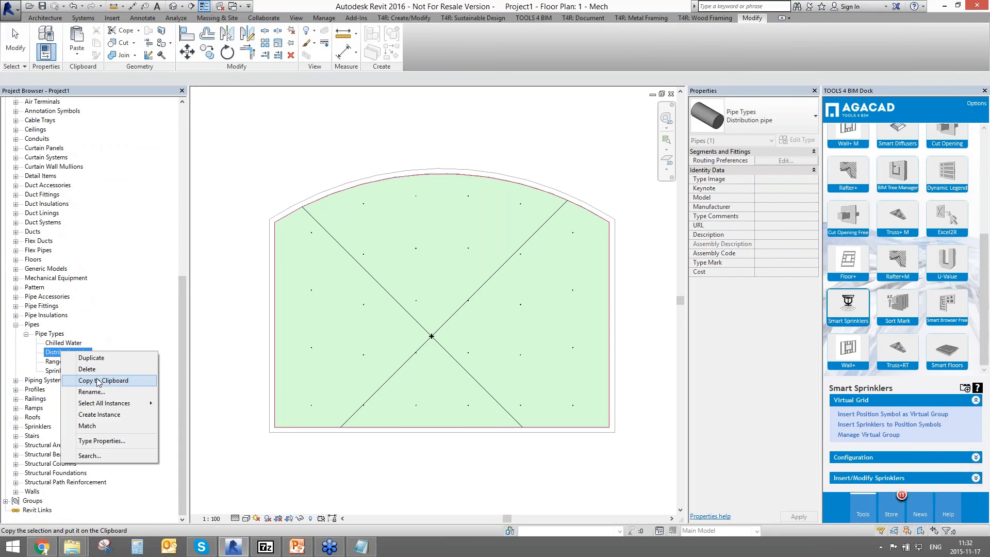
pyautogui.click(95, 358)
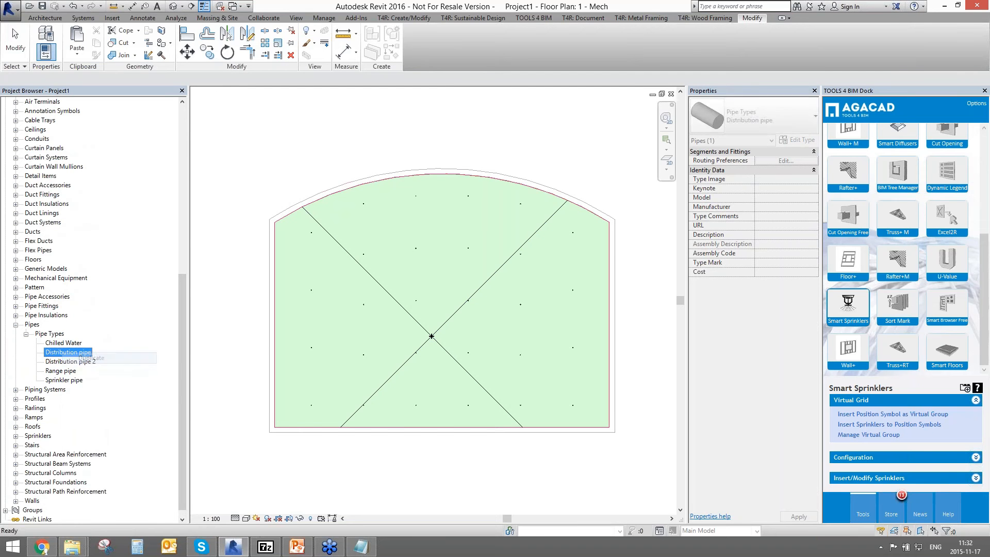
pyautogui.rightClick(76, 362)
pyautogui.click(112, 405)
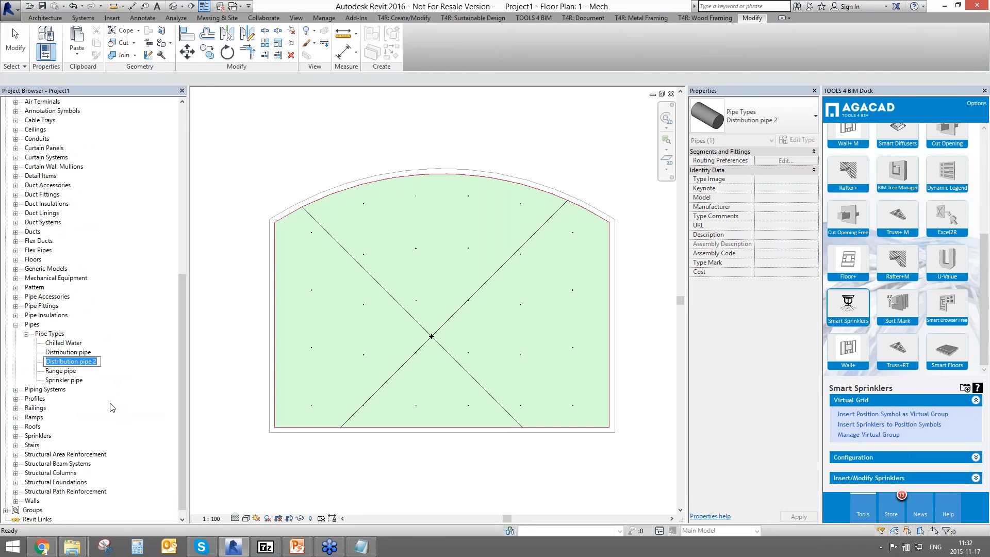
pyautogui.write('Victaulic pipe')
pyautogui.press('Return')
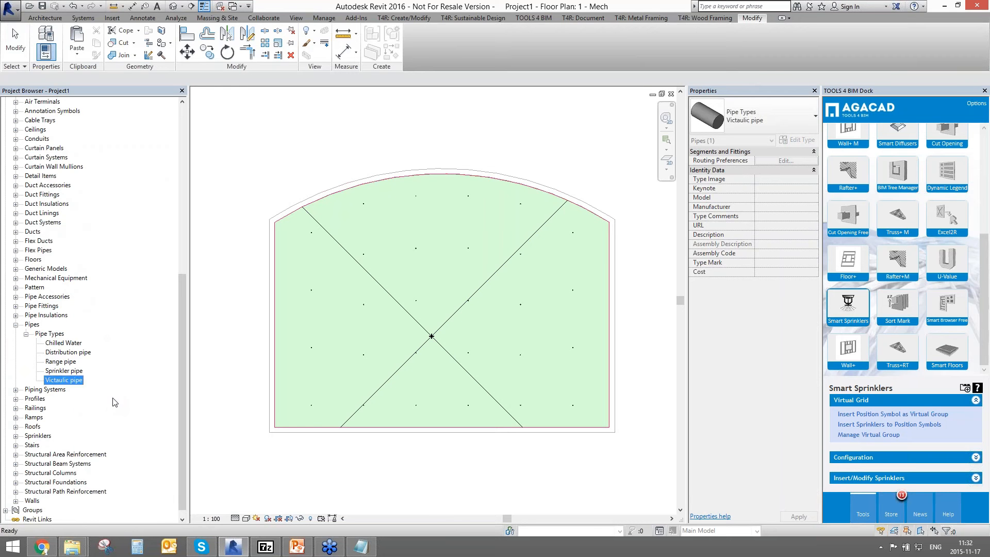
# In the Victaulic pipe routing preferences, set the elbow to VicPress304-Elbow 90-45deg Style P586_P591 and the junction to VicPress304-Tee and ReducingTee Style P592_P593
pyautogui.doubleClick(62, 379)
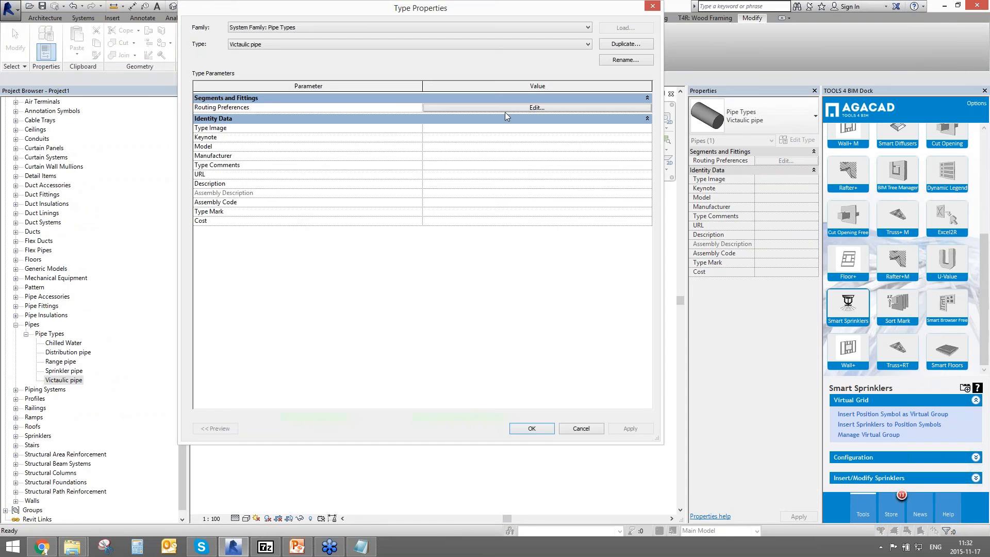
pyautogui.click(505, 110)
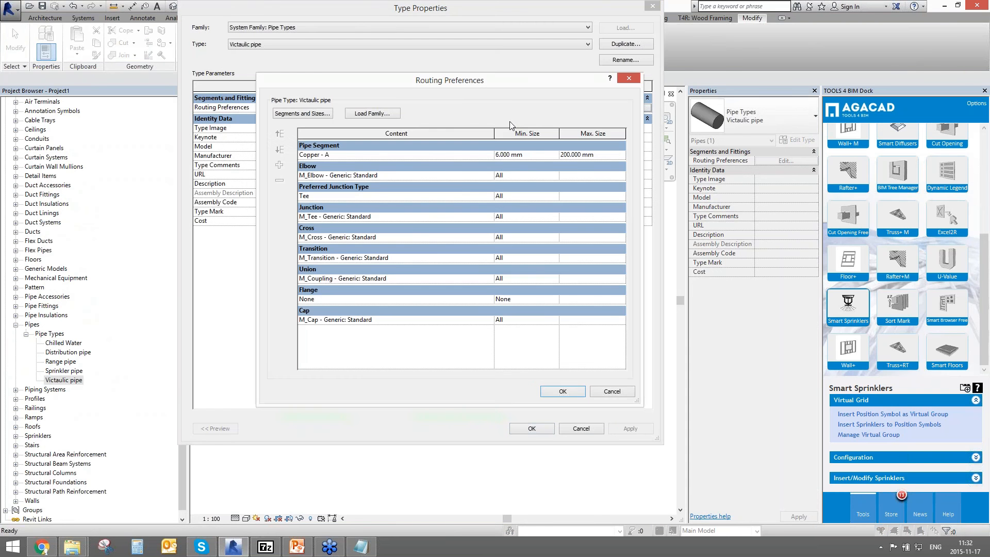
pyautogui.click(493, 174)
pyautogui.click(489, 177)
pyautogui.click(397, 207)
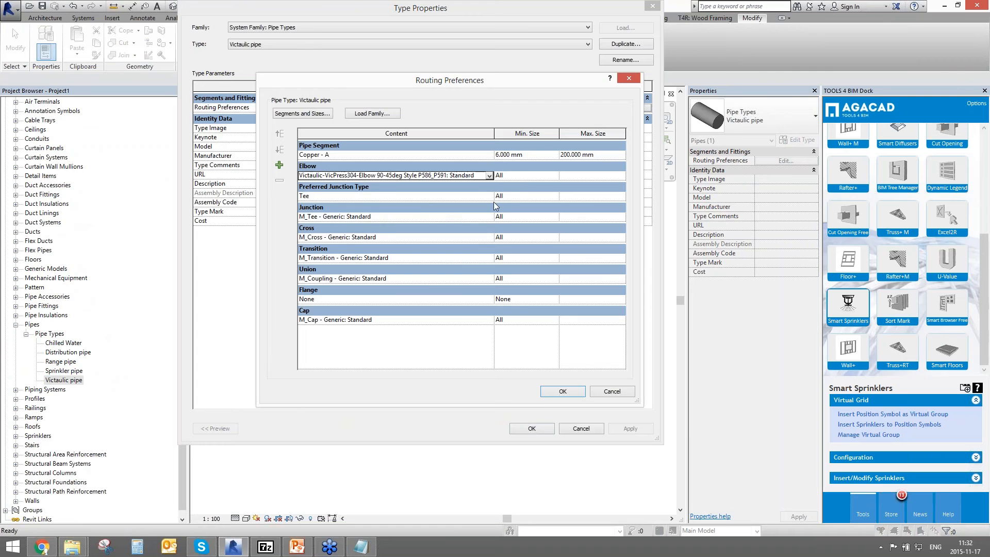
pyautogui.click(489, 196)
pyautogui.click(490, 196)
pyautogui.click(490, 216)
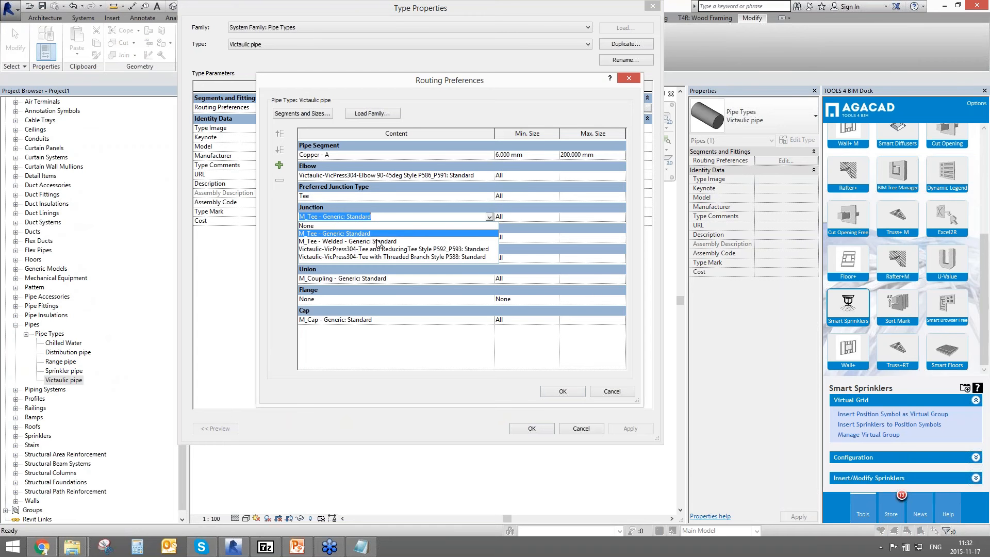
pyautogui.click(374, 256)
# Set the cross to M_Cross - Welded - Generic and the transition to Victaulic-VicPress304-Concentric Reducer Style P594
pyautogui.click(489, 237)
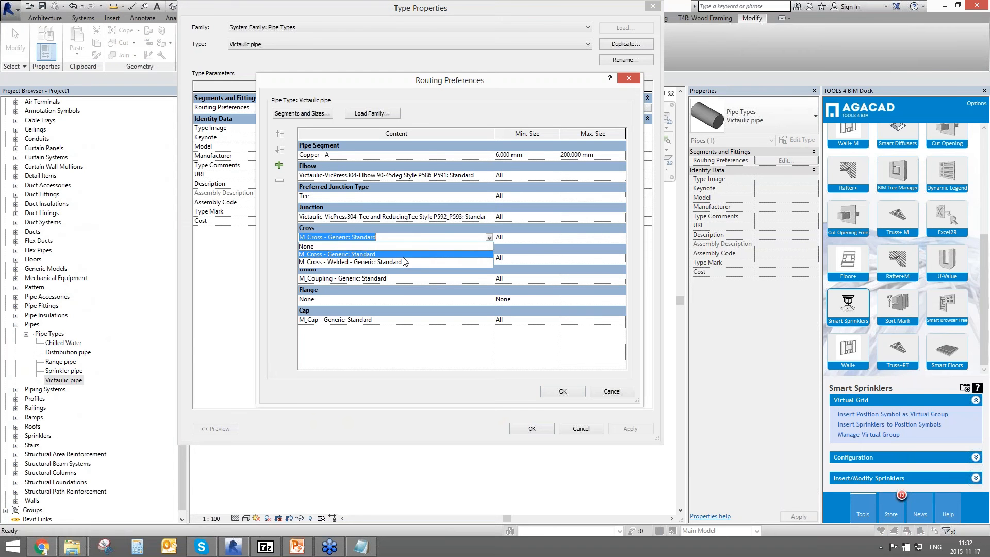
pyautogui.click(370, 262)
pyautogui.click(490, 258)
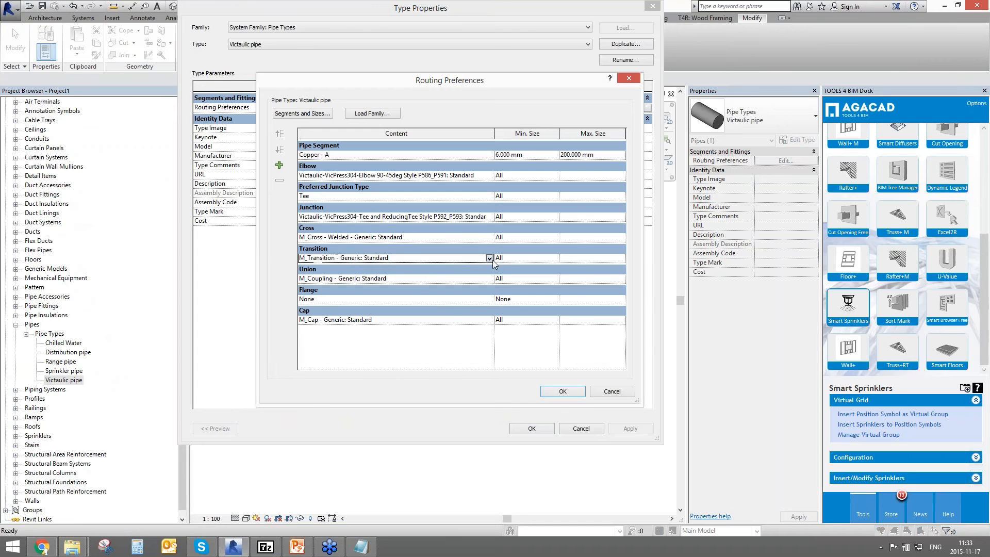
pyautogui.click(491, 258)
pyautogui.click(388, 290)
# Set the union to Victaulic-VicPress304-Flange Adapter Style P595, choose the cap fitting, and accept the routing preferences and type properties
pyautogui.click(494, 282)
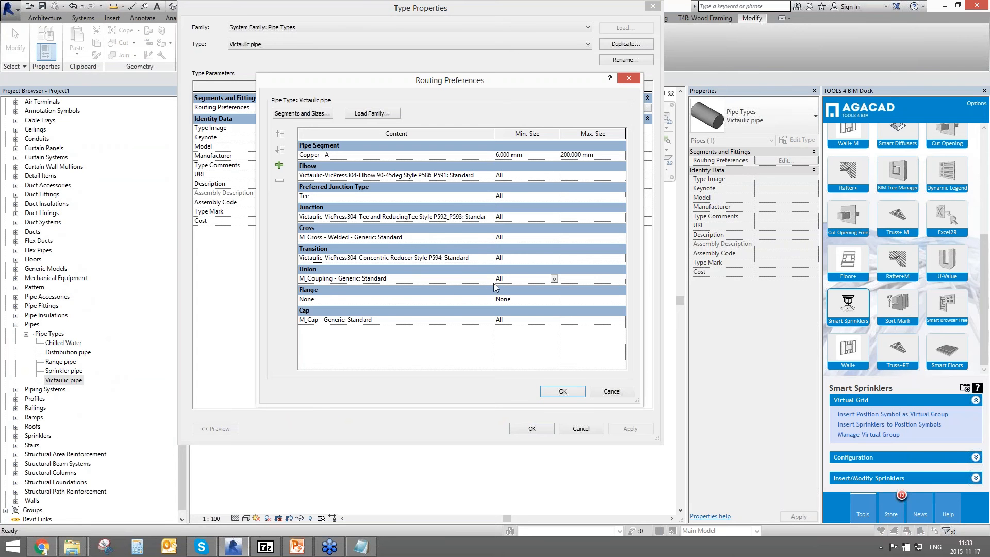
pyautogui.click(488, 277)
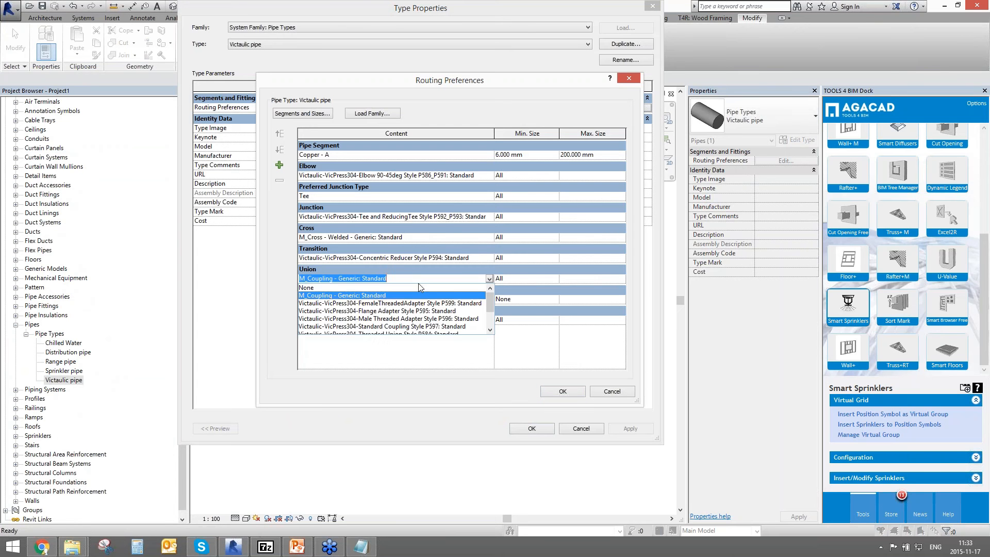
pyautogui.click(385, 311)
pyautogui.click(491, 320)
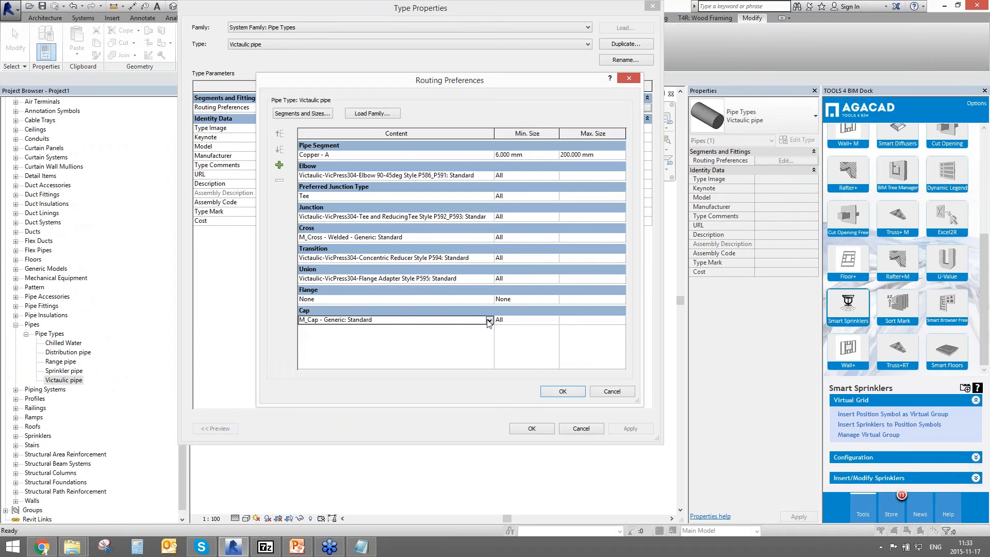
pyautogui.click(489, 319)
pyautogui.click(434, 346)
pyautogui.click(561, 393)
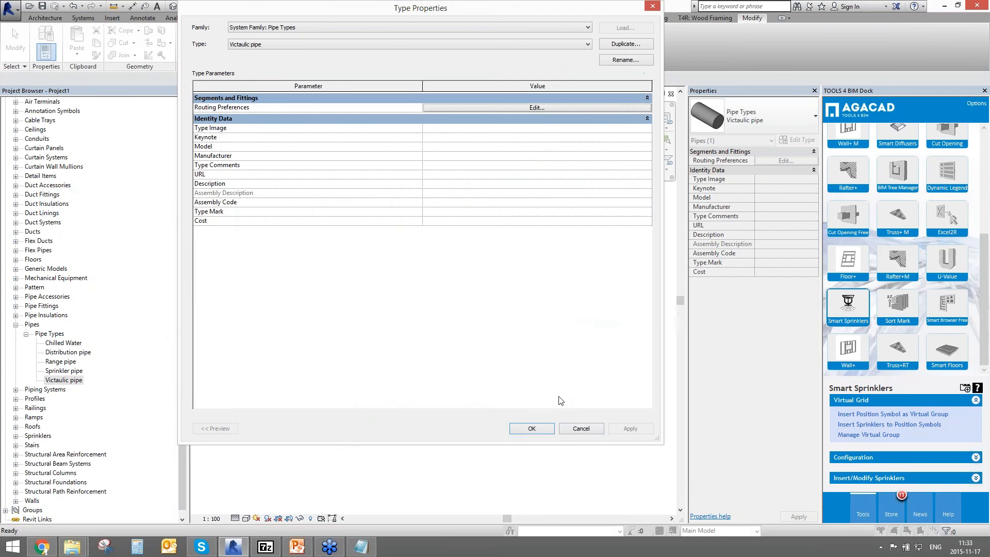
pyautogui.click(532, 428)
pyautogui.click(238, 278)
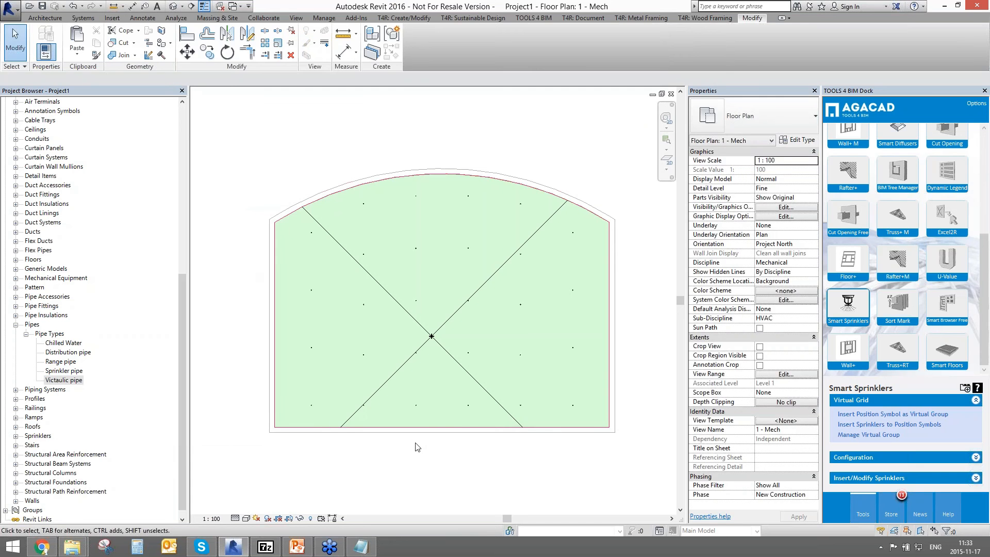
# Draw a horizontal pipe of type Victaulic pipe, 14900 mm long, across the room just inside its lower wall
pyautogui.press('p')
pyautogui.press('i')
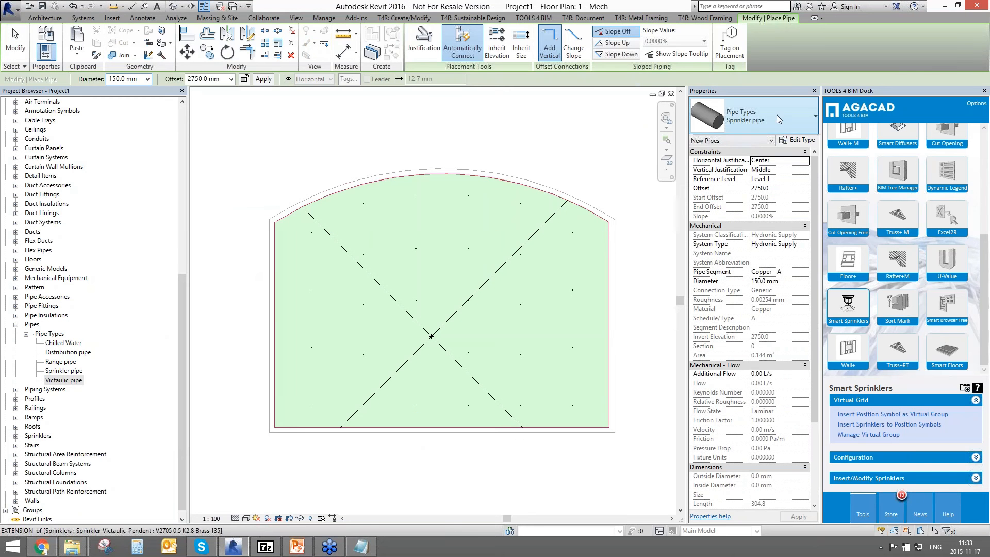
pyautogui.click(776, 115)
pyautogui.press('Escape')
pyautogui.press('Escape')
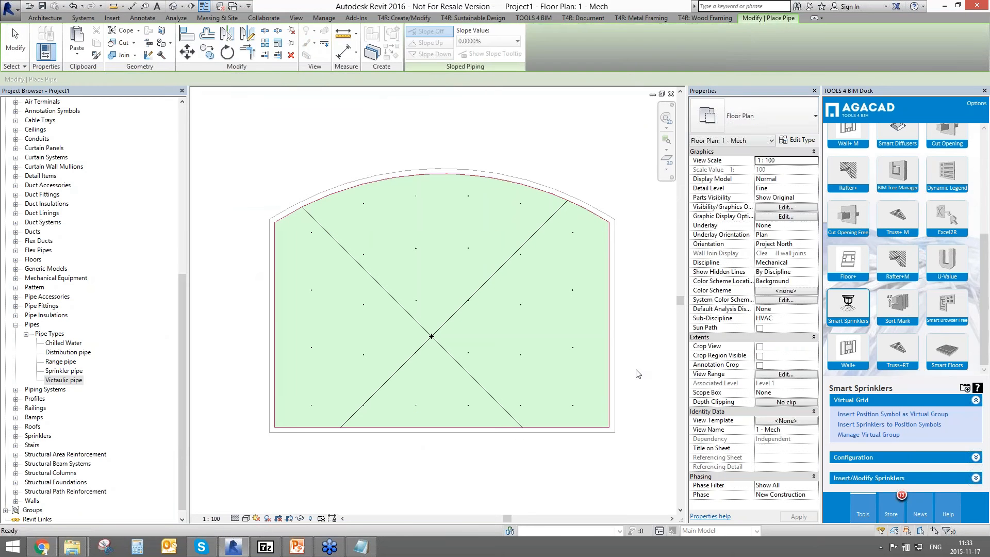
pyautogui.press('p')
pyautogui.press('i')
pyautogui.click(627, 418)
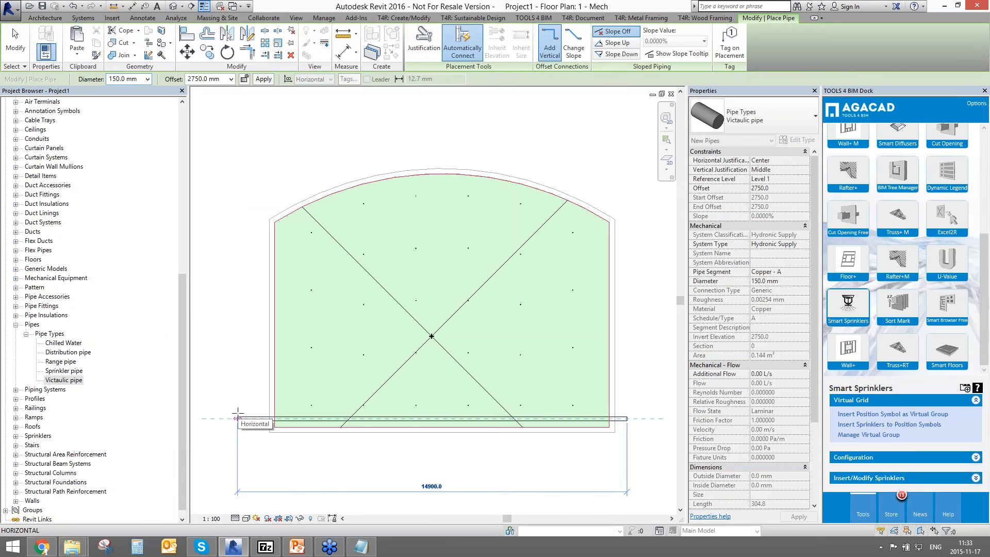
pyautogui.click(237, 413)
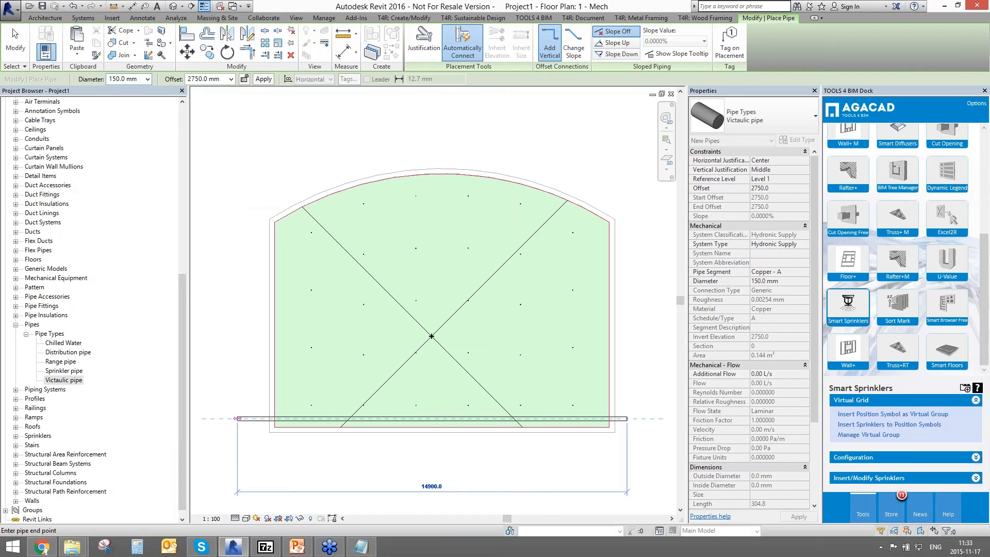
pyautogui.press('Escape')
pyautogui.press('Escape')
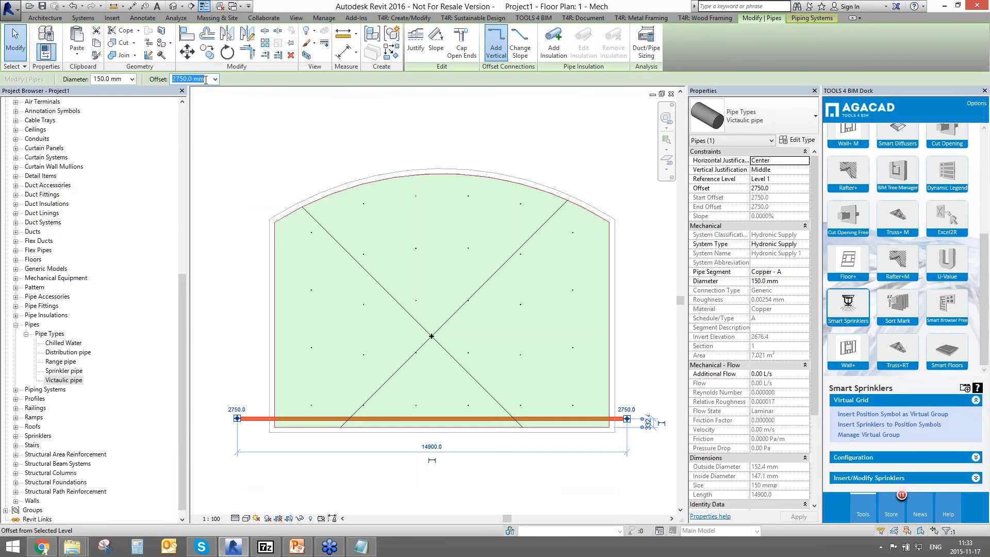
# Set the new pipe's offset to 3000 mm and deselect it
pyautogui.write('3000')
pyautogui.press('Return')
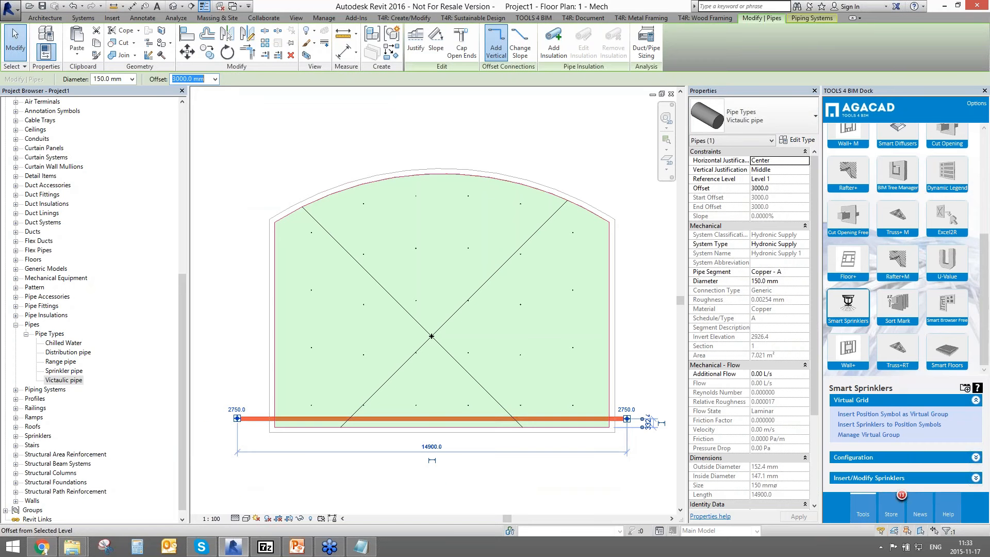
pyautogui.click(248, 186)
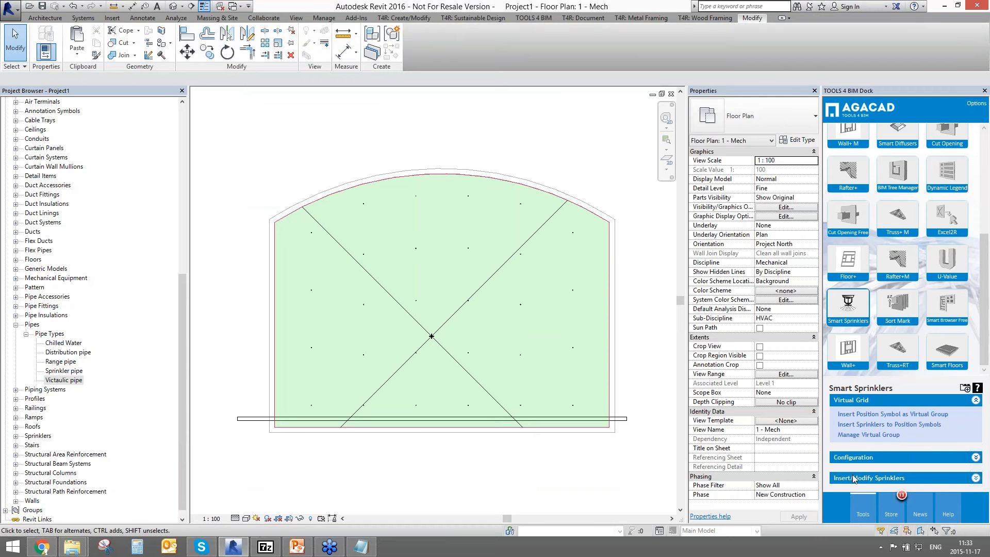
# In the Sprinkler Pipe Routing Configuration, set the sprinkler, range and distribution pipe types to Victaulic pipe and accept
pyautogui.click(853, 457)
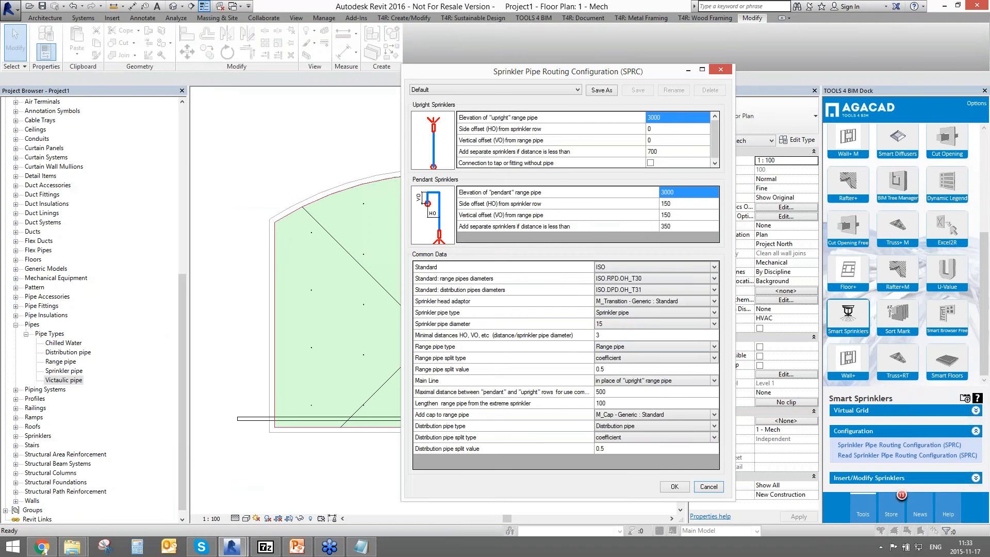
pyautogui.click(714, 312)
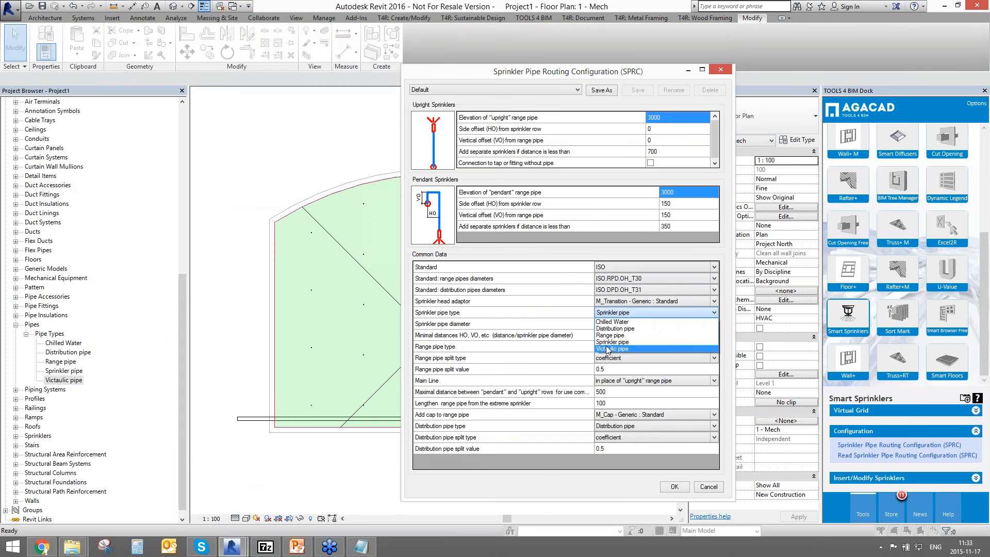
pyautogui.click(610, 351)
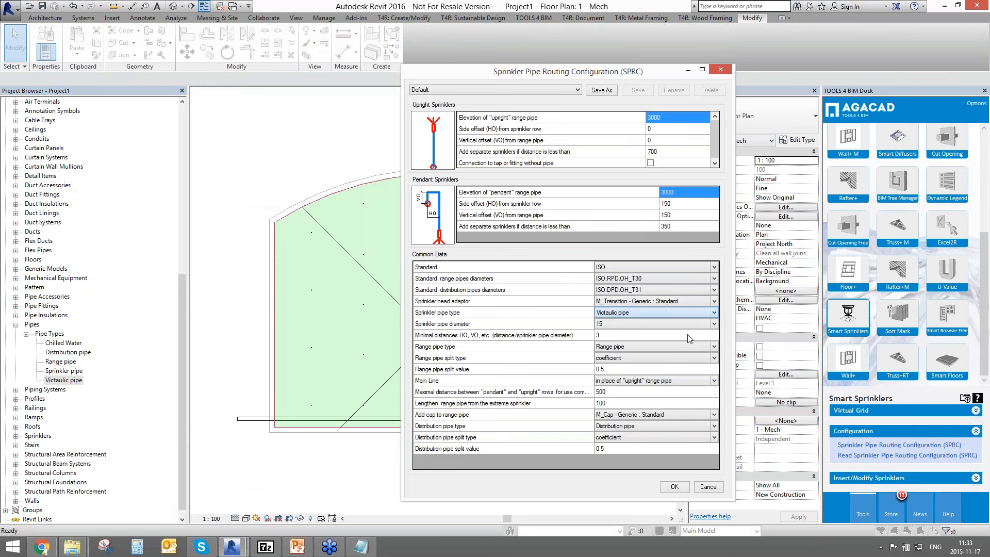
pyautogui.click(439, 370)
pyautogui.click(714, 346)
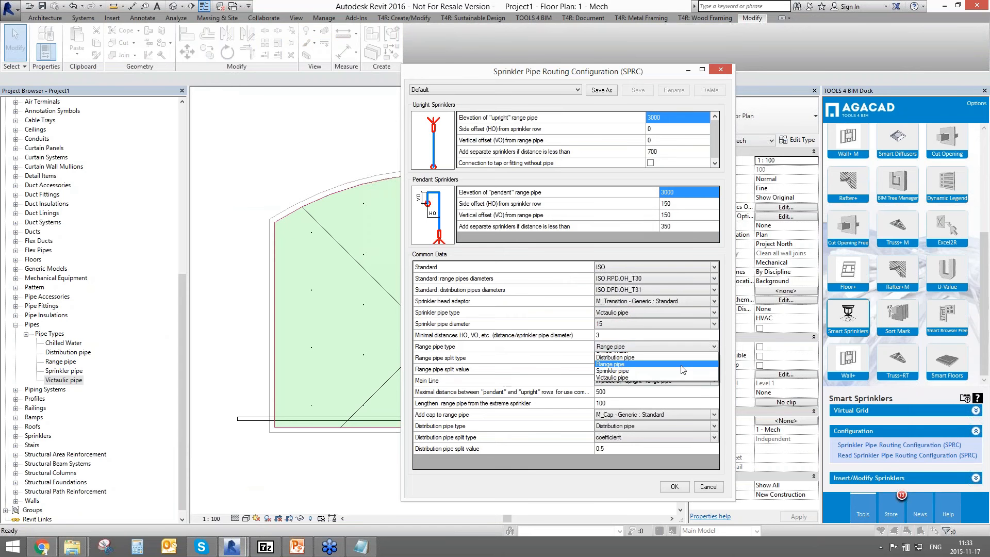
pyautogui.click(613, 385)
pyautogui.click(550, 425)
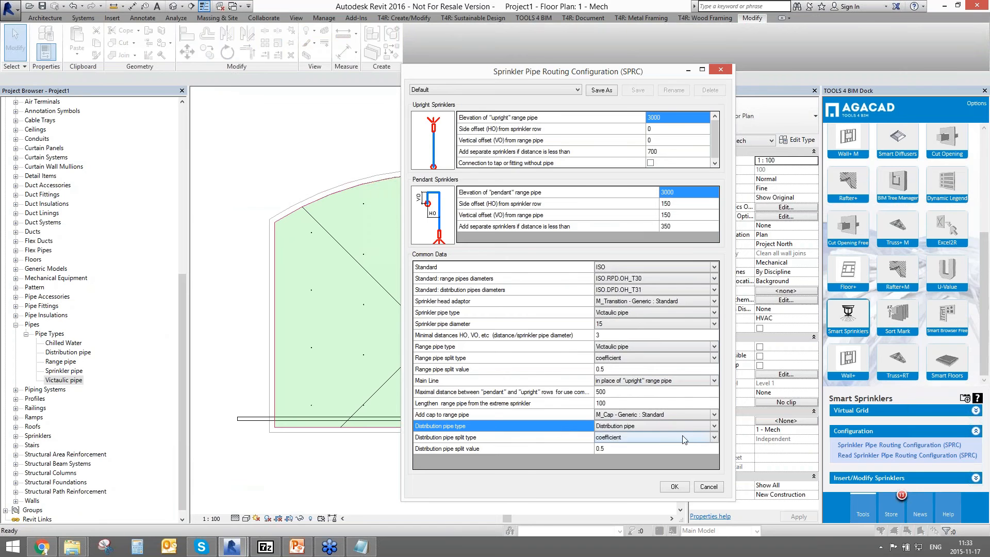
pyautogui.click(713, 426)
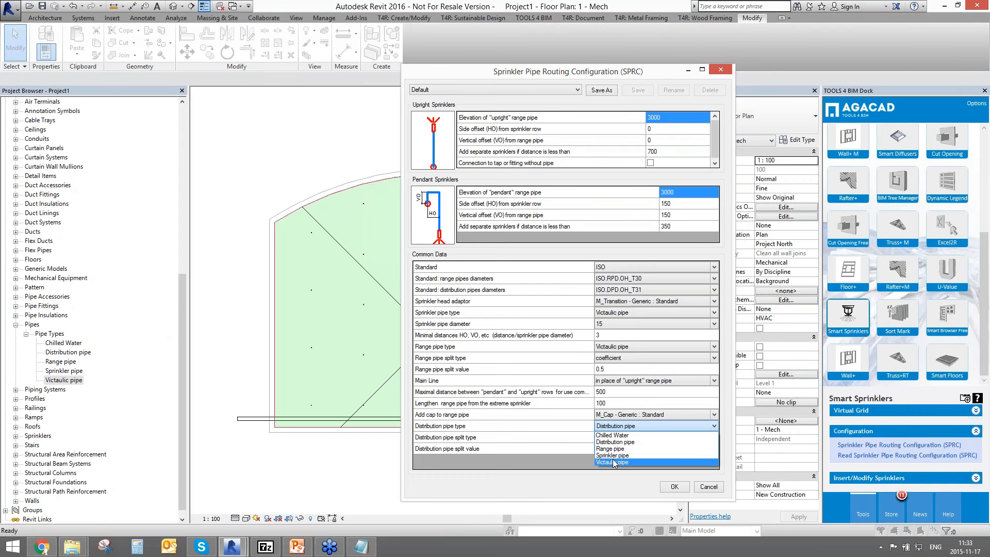
pyautogui.click(614, 464)
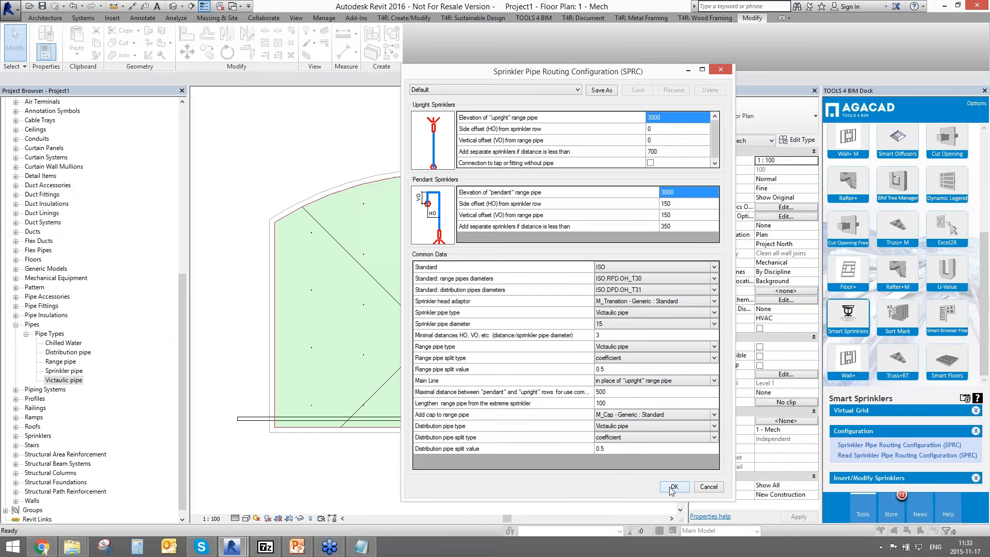
pyautogui.click(671, 486)
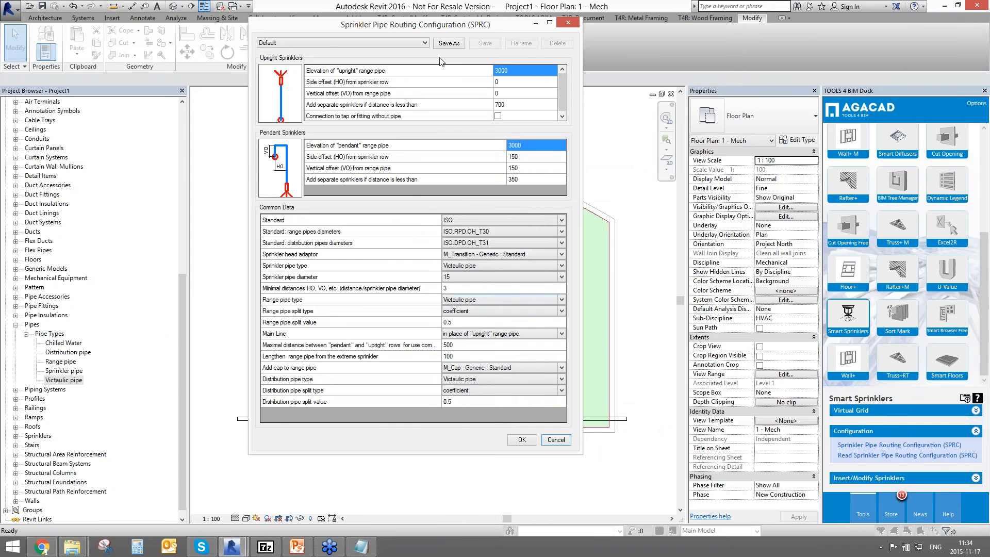
# Save the sprinkler pipe routing settings as a new configuration named "Victaulic config" and open the list of saved configurations
pyautogui.click(449, 43)
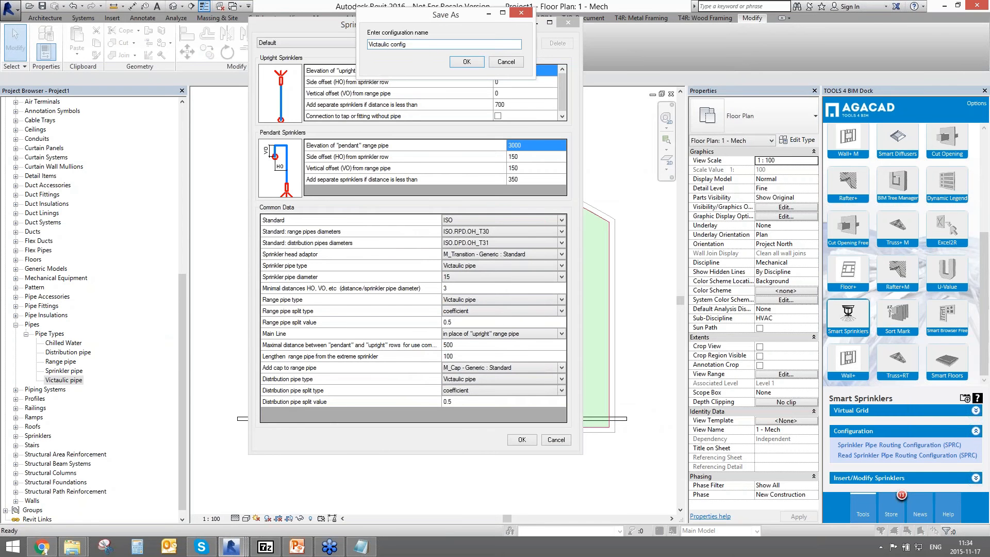
pyautogui.click(468, 65)
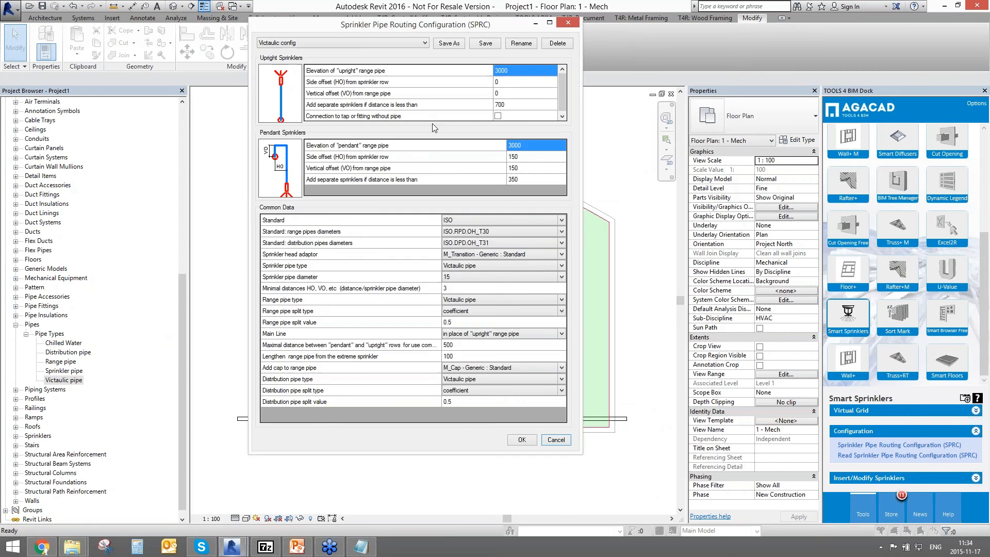
pyautogui.click(413, 43)
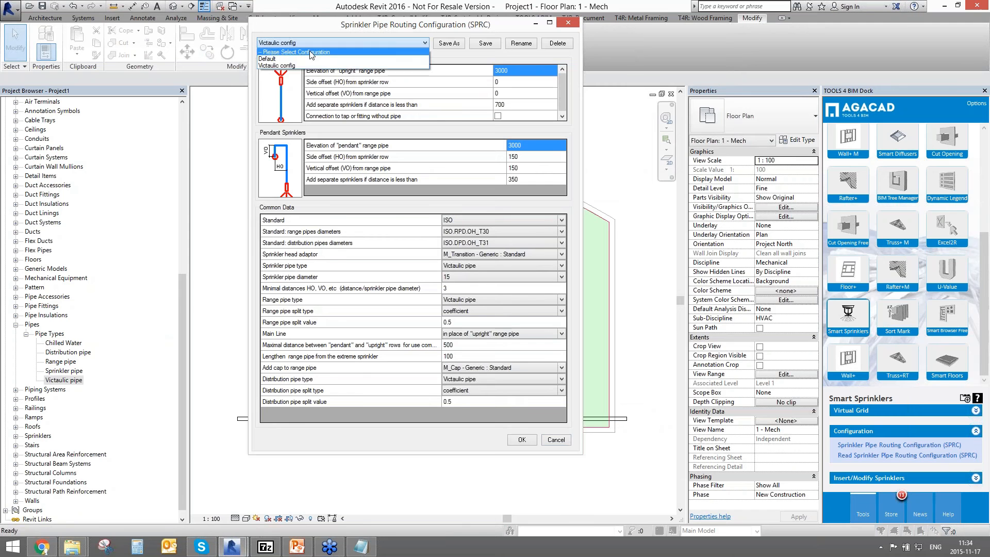
# Load the "Victaulic config" routing configuration, accept it, and connect the sprinklers to the horizontal Victaulic pipe as their distribution pipe
pyautogui.click(271, 66)
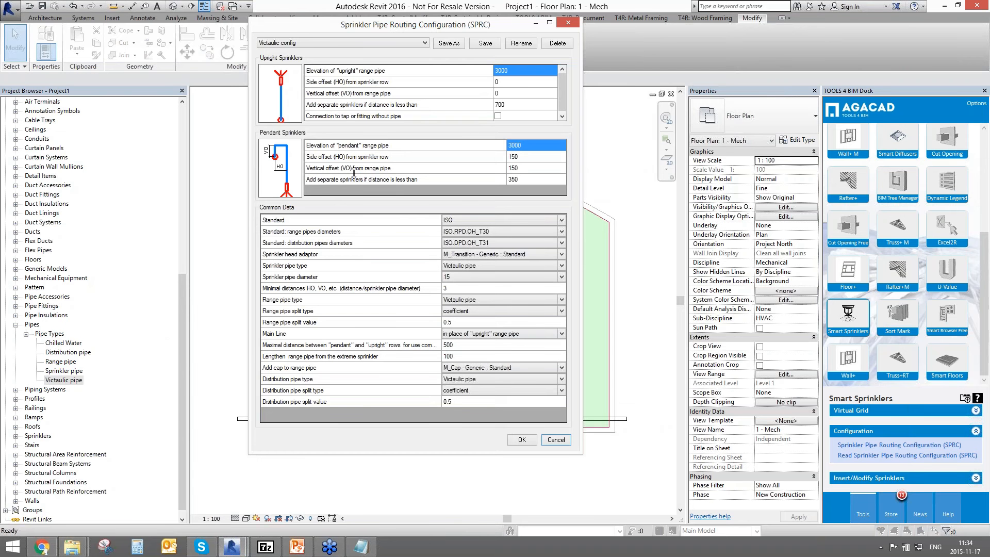
pyautogui.click(521, 439)
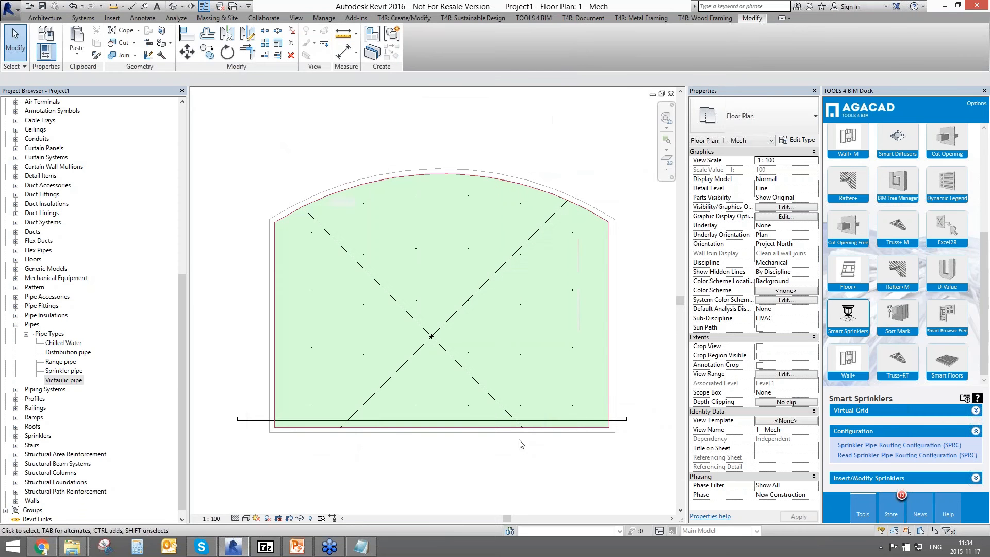
pyautogui.click(866, 478)
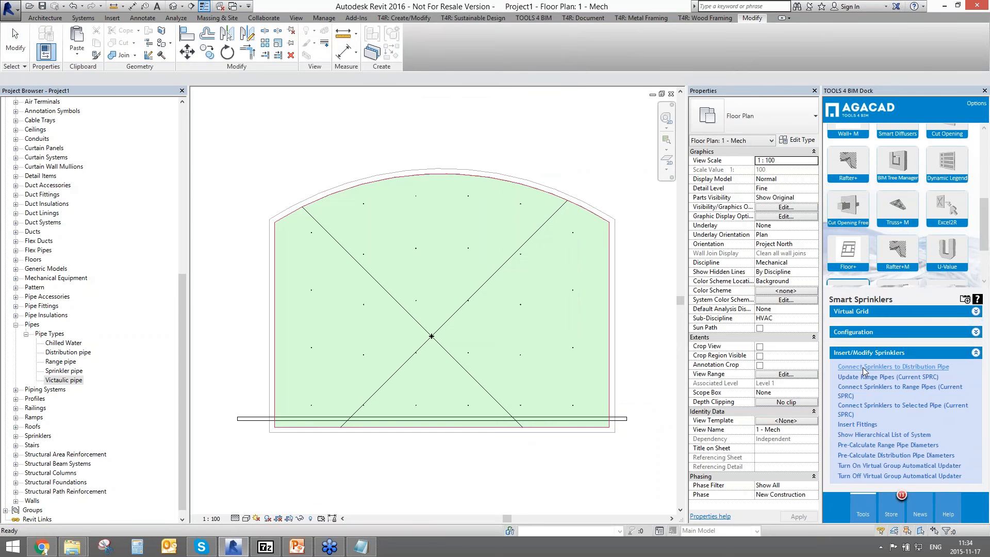
pyautogui.click(874, 367)
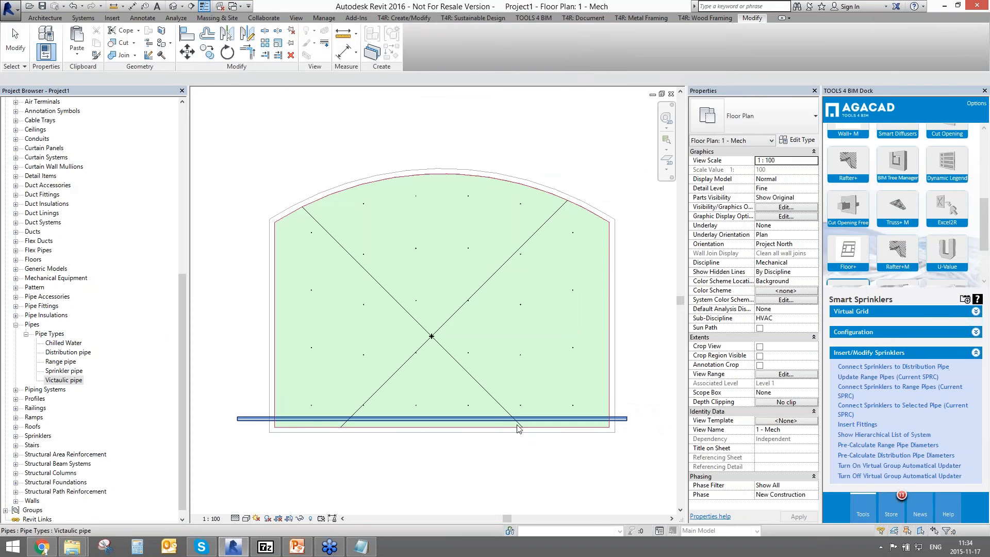
pyautogui.click(301, 418)
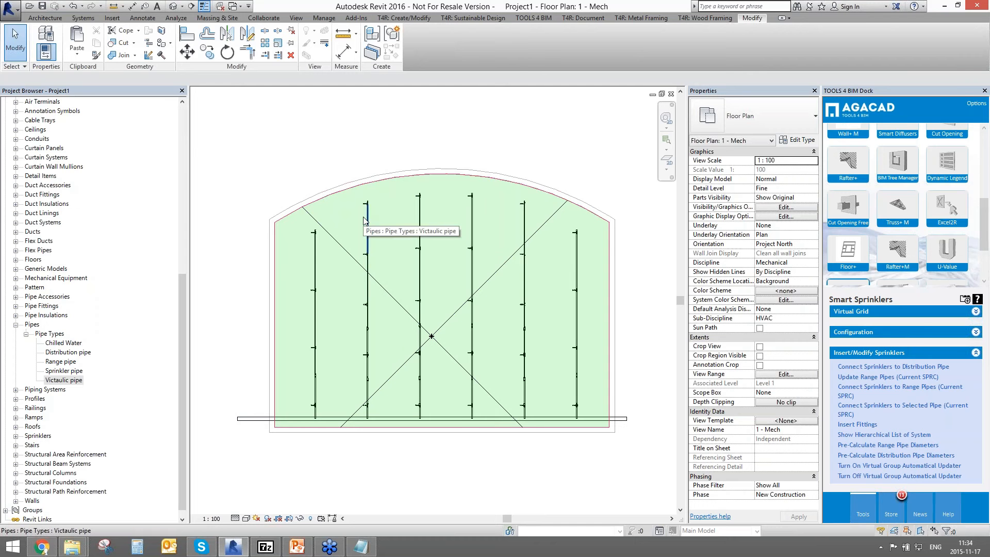
# Insert fittings on the horizontal Victaulic main pipe where the range pipes meet it
pyautogui.click(255, 419)
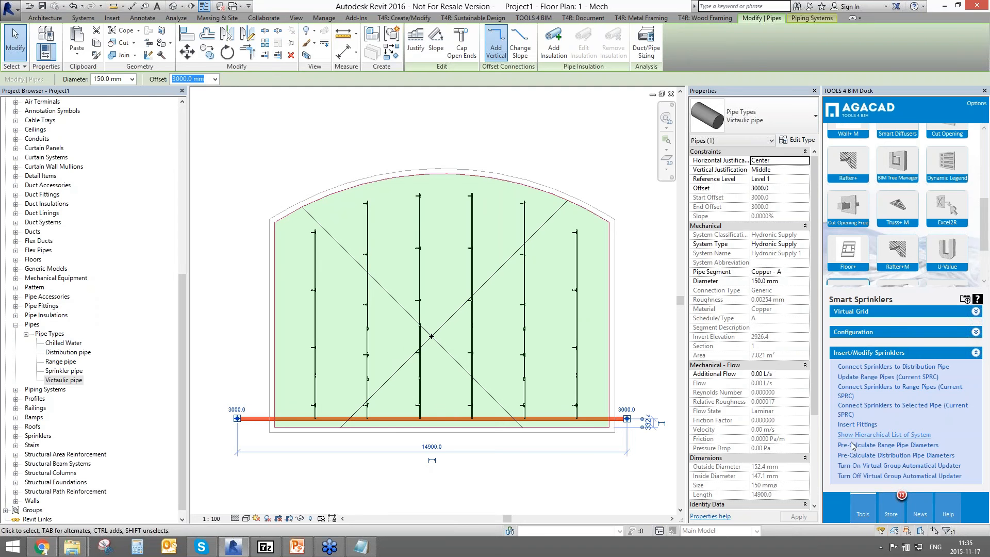
pyautogui.click(286, 429)
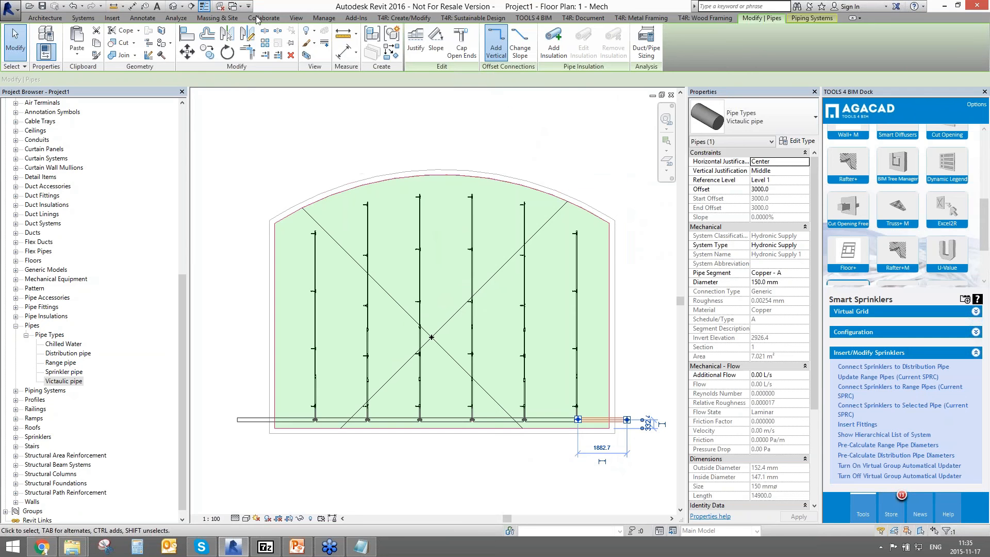
# Open the 3D view and examine the Victaulic tee joining a range pipe to the main pipe
pyautogui.click(173, 7)
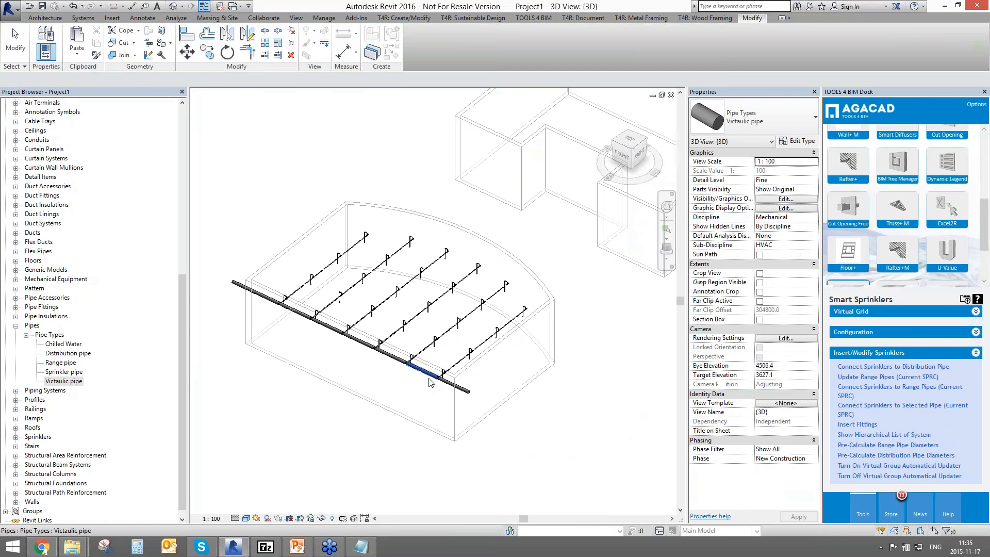
pyautogui.scroll(5, 331, 432)
pyautogui.keyDown('shift'); pyautogui.moveTo(324, 428); pyautogui.dragTo(338, 412, button='middle'); pyautogui.keyUp('shift')
pyautogui.moveTo(464, 248); pyautogui.dragTo(314, 294, button='middle')
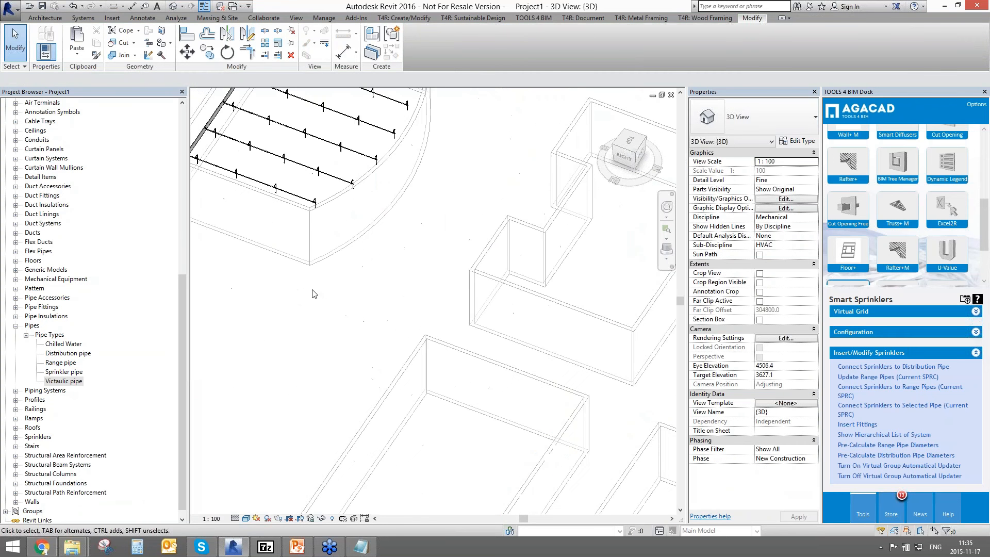
pyautogui.scroll(-3, 313, 293)
pyautogui.scroll(5, 302, 348)
pyautogui.scroll(6, 251, 282)
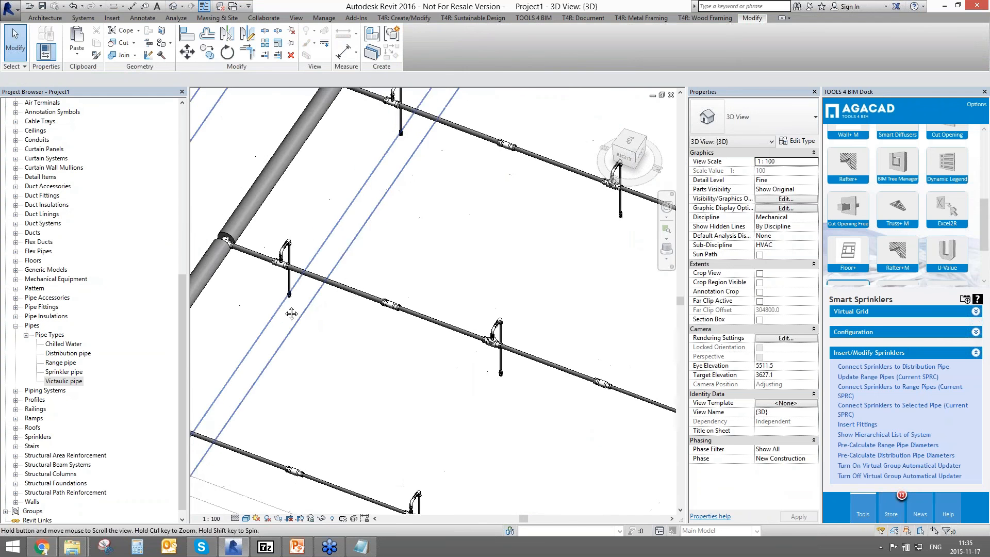
pyautogui.click(239, 238)
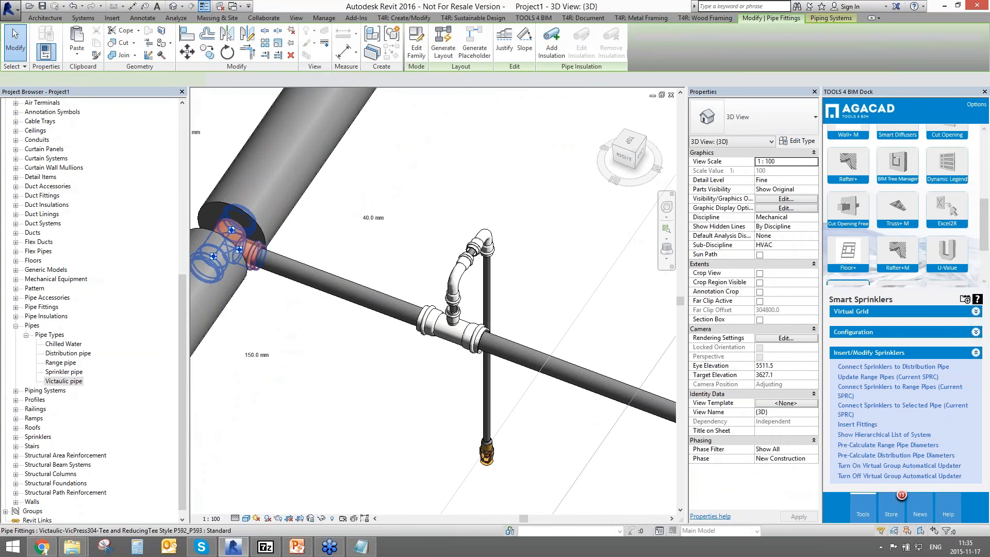
pyautogui.click(364, 382)
pyautogui.scroll(-8, 364, 382)
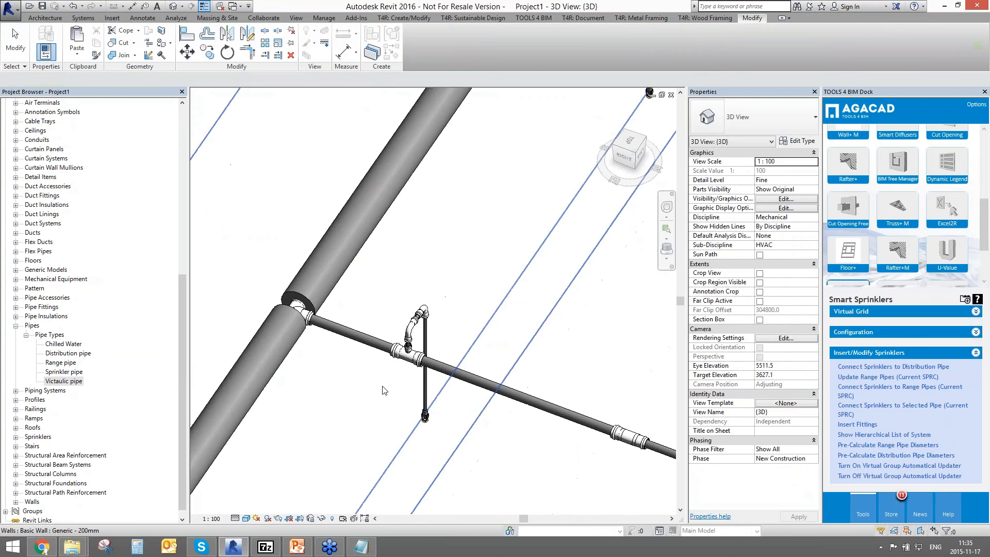
# Follow a range pipe in 3D and examine its couplings, tee, elbows, end cap and last pendent sprinkler
pyautogui.scroll(10, 405, 239)
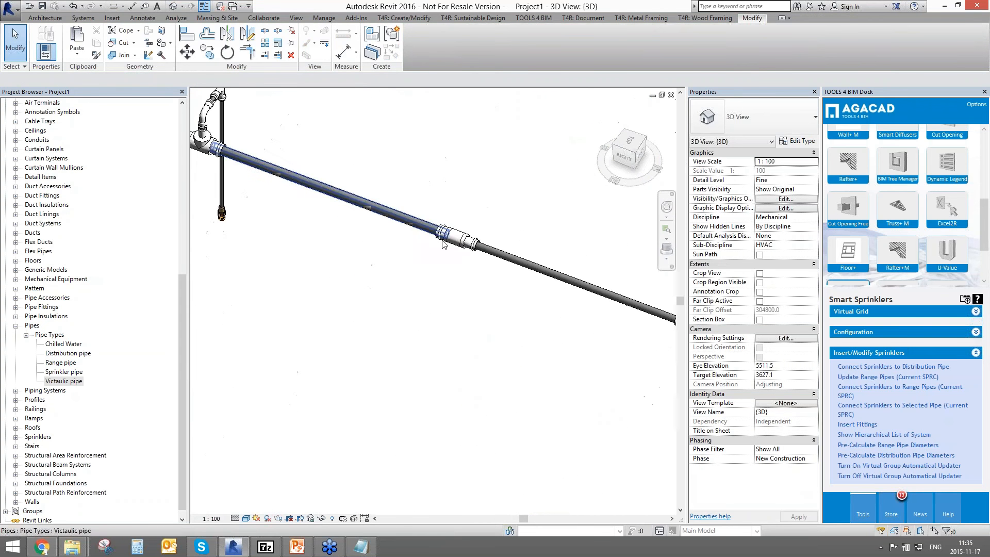
pyautogui.moveTo(629, 330); pyautogui.dragTo(329, 218, button='middle')
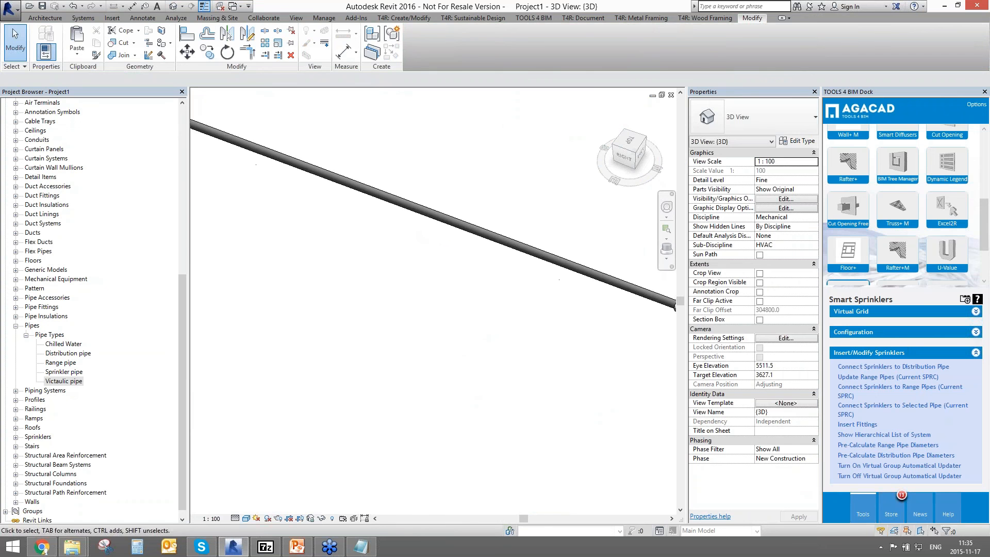
pyautogui.moveTo(645, 369); pyautogui.dragTo(497, 313, button='middle')
pyautogui.scroll(-1, 497, 313)
pyautogui.moveTo(645, 329); pyautogui.dragTo(335, 206, button='middle')
pyautogui.scroll(3, 530, 248)
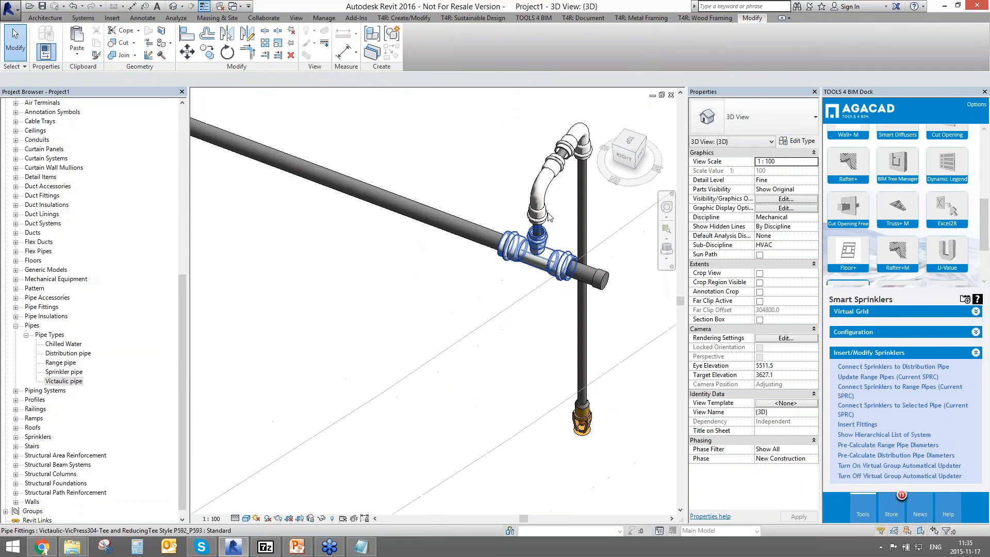
pyautogui.scroll(3, 579, 421)
pyautogui.moveTo(582, 425); pyautogui.dragTo(419, 410, button='middle')
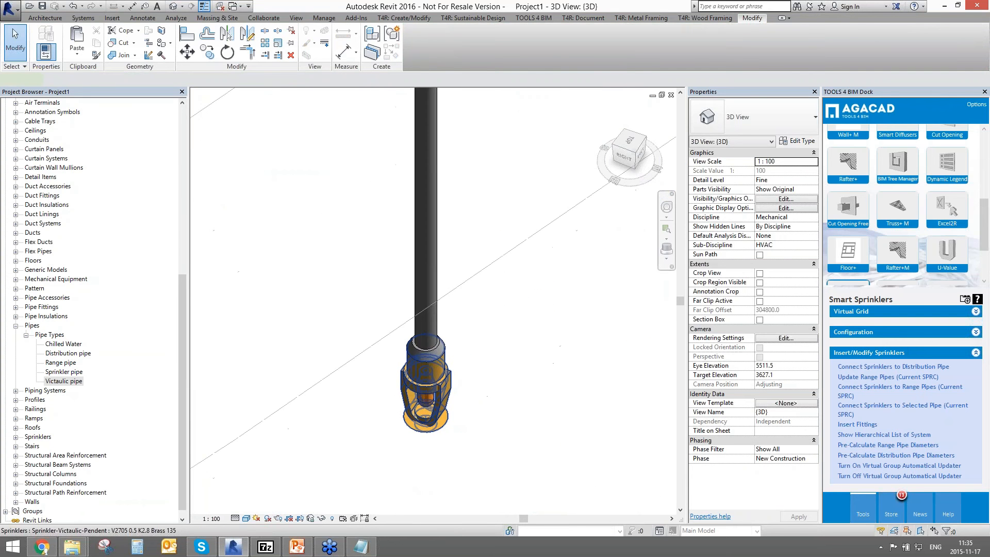
# Open the pendent sprinkler's family for editing, examine its geometry up close, and close the family again
pyautogui.click(422, 402)
pyautogui.click(417, 43)
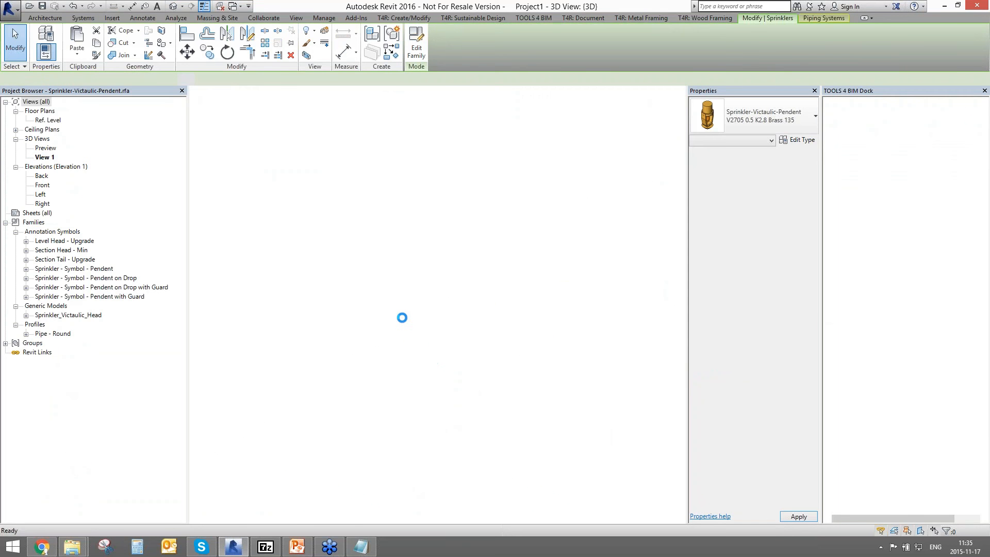
pyautogui.scroll(8, 438, 389)
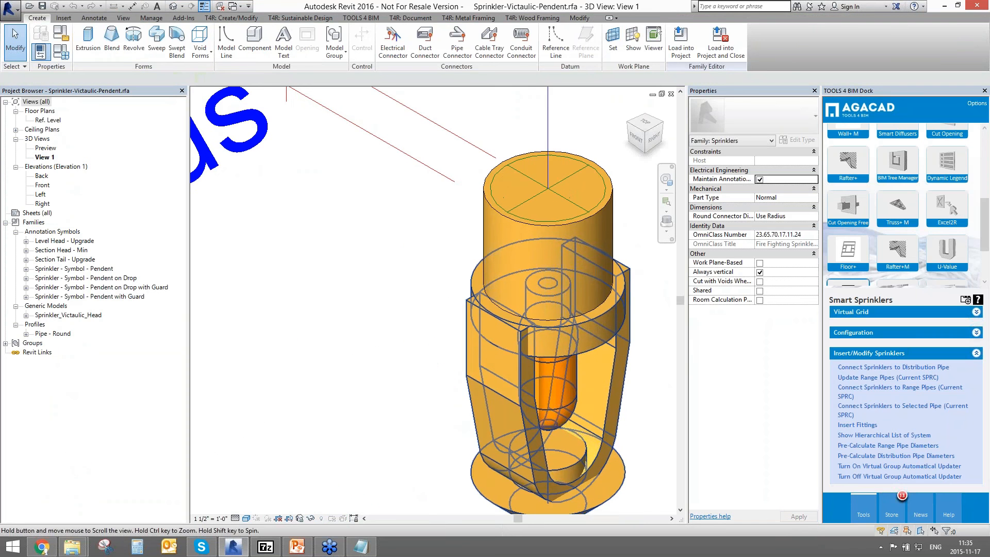
pyautogui.click(670, 94)
# Pre-calculate the distribution pipe diameters starting from the end segment of the main pipe beyond the last range pipe
pyautogui.scroll(-5, 464, 396)
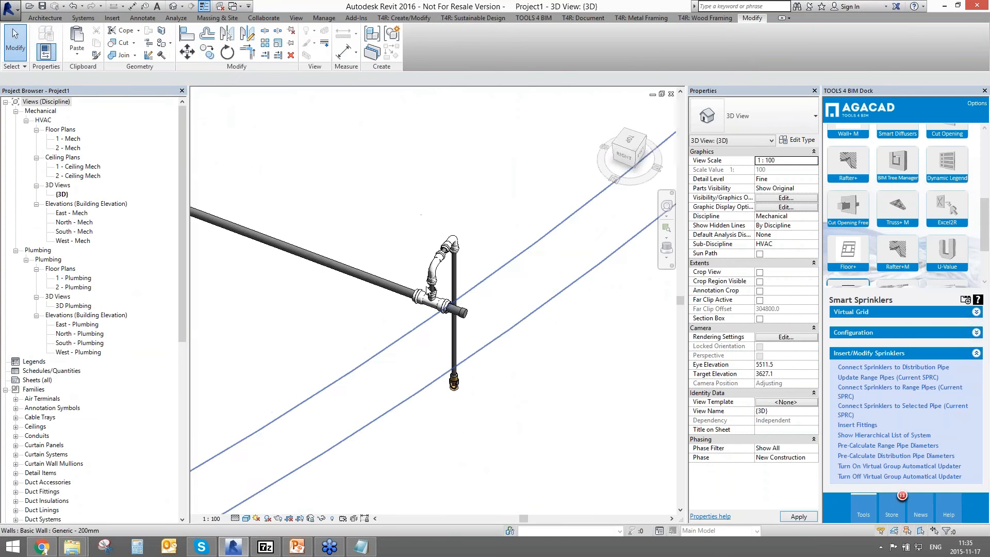
pyautogui.scroll(-5, 372, 314)
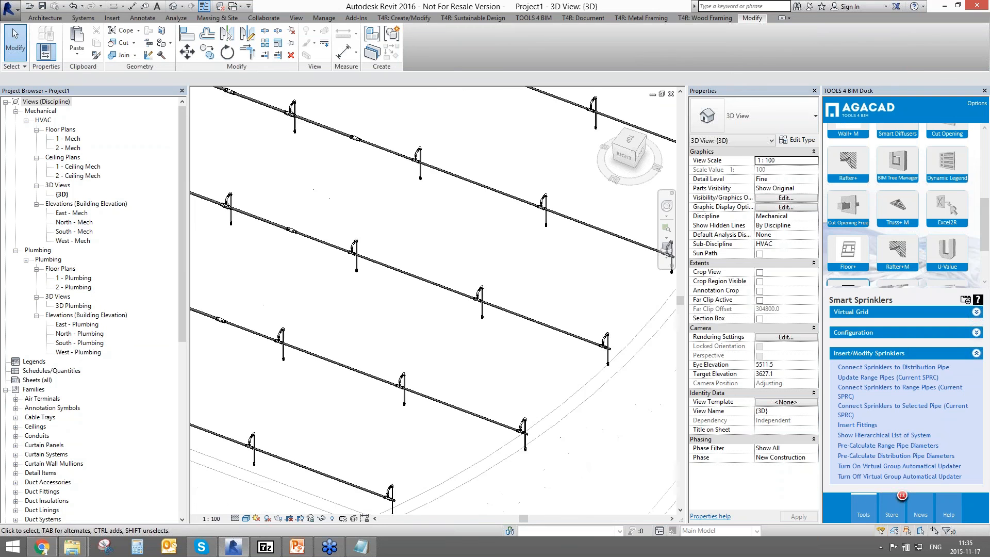
pyautogui.moveTo(379, 386); pyautogui.dragTo(374, 466, button='middle')
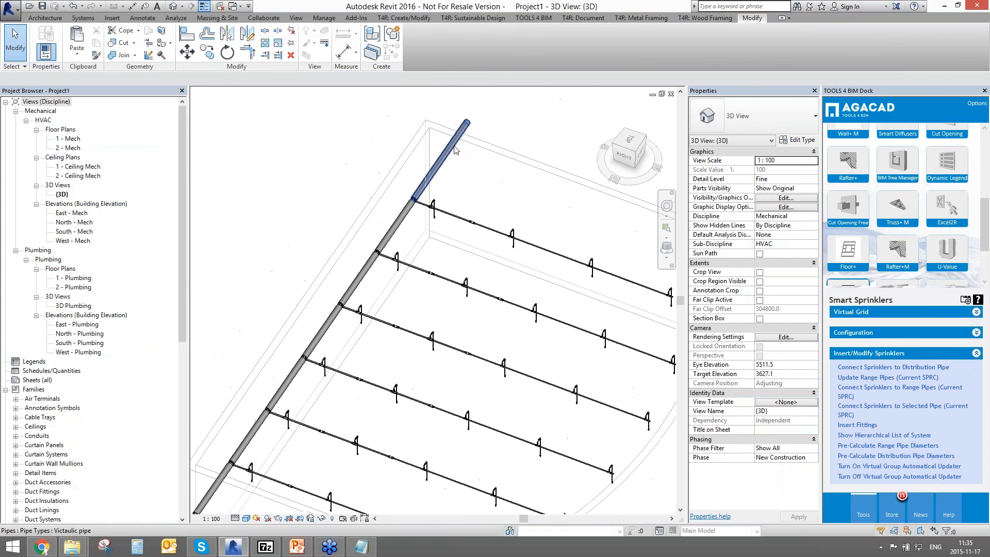
pyautogui.click(448, 161)
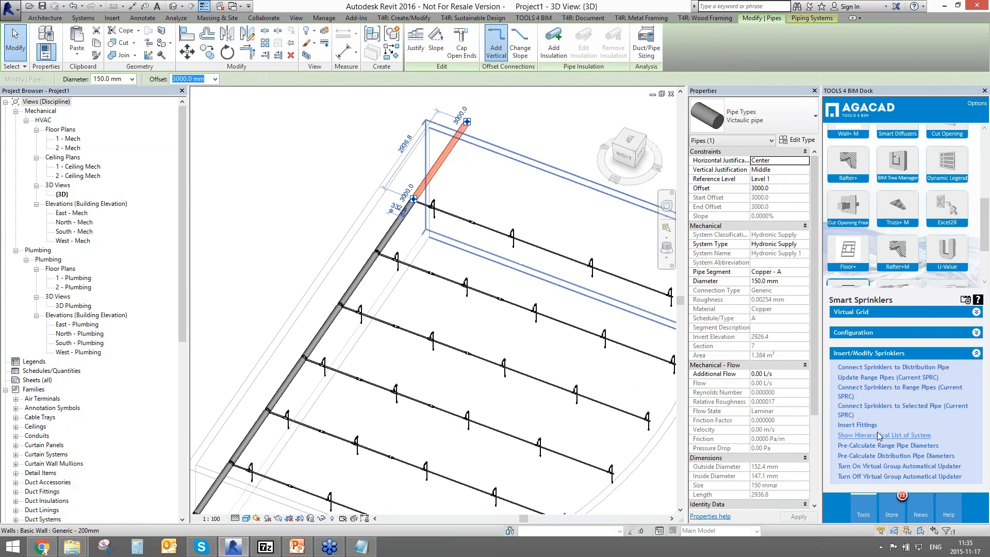
pyautogui.click(868, 455)
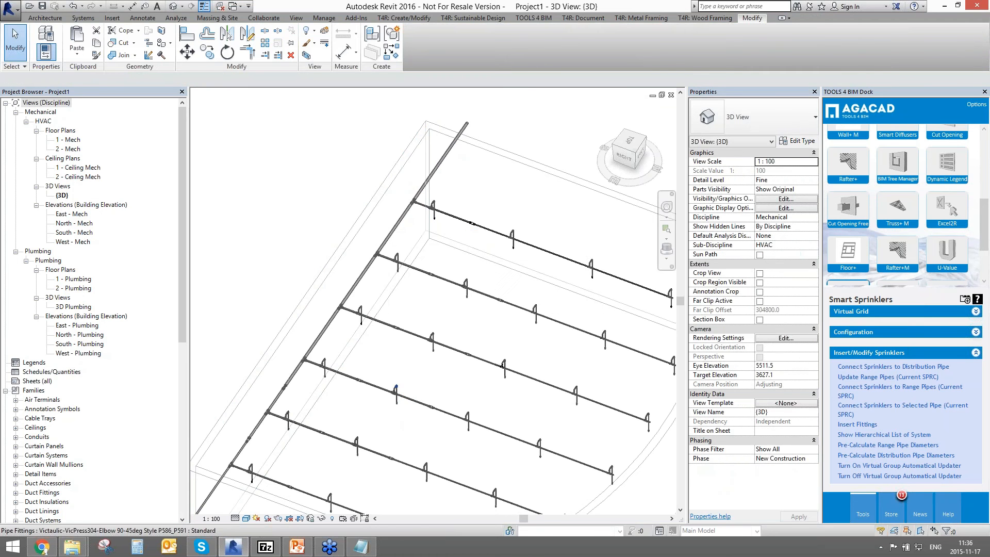
# Examine the resized main pipe segments and the reducing tee at a range pipe connection
pyautogui.moveTo(241, 469); pyautogui.dragTo(302, 405, button='middle')
pyautogui.scroll(5, 304, 404)
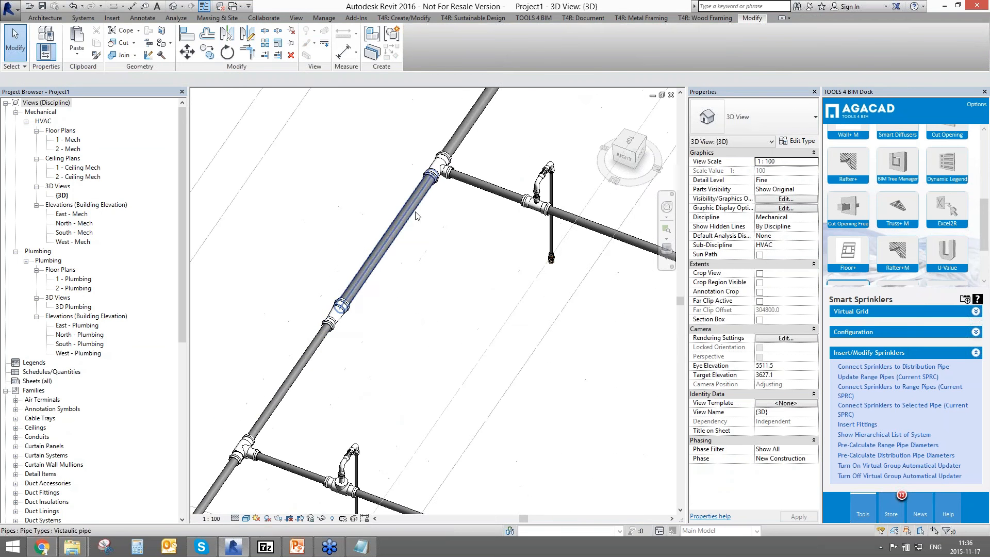
pyautogui.moveTo(598, 97); pyautogui.dragTo(464, 382, button='middle')
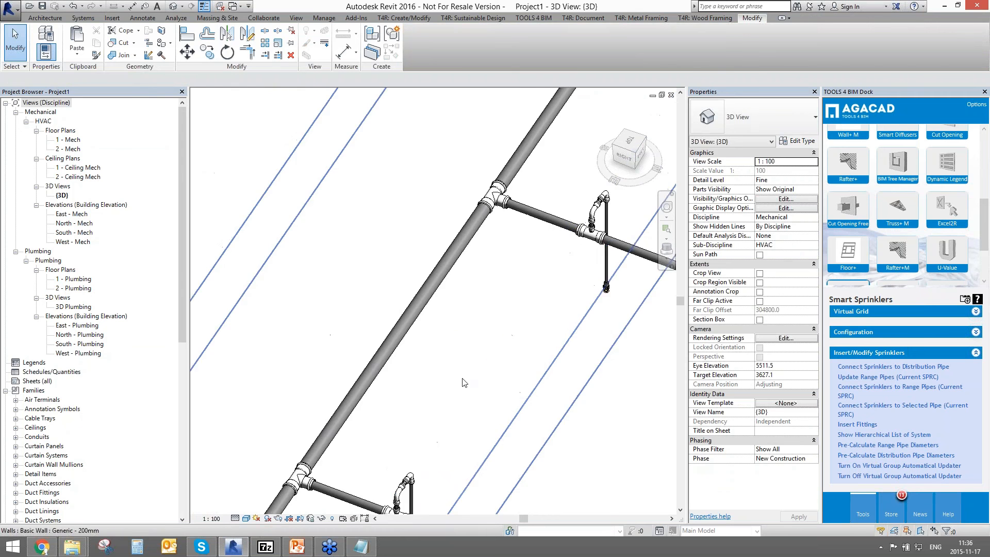
pyautogui.moveTo(669, 131); pyautogui.dragTo(474, 337, button='middle')
pyautogui.scroll(-3, 475, 336)
pyautogui.moveTo(568, 92); pyautogui.dragTo(429, 298, button='middle')
pyautogui.scroll(3, 312, 408)
pyautogui.scroll(2, 427, 297)
pyautogui.click(498, 272)
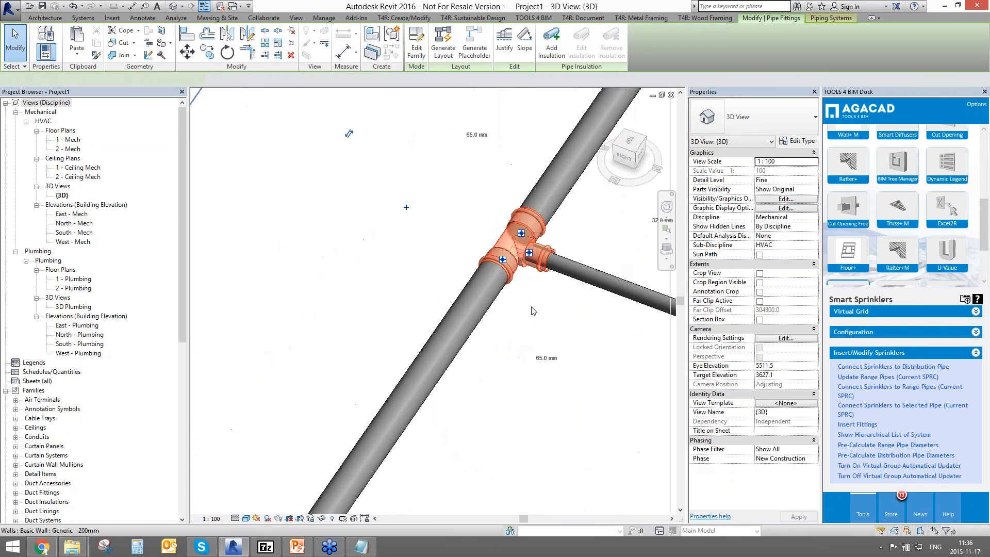
pyautogui.scroll(3, 506, 250)
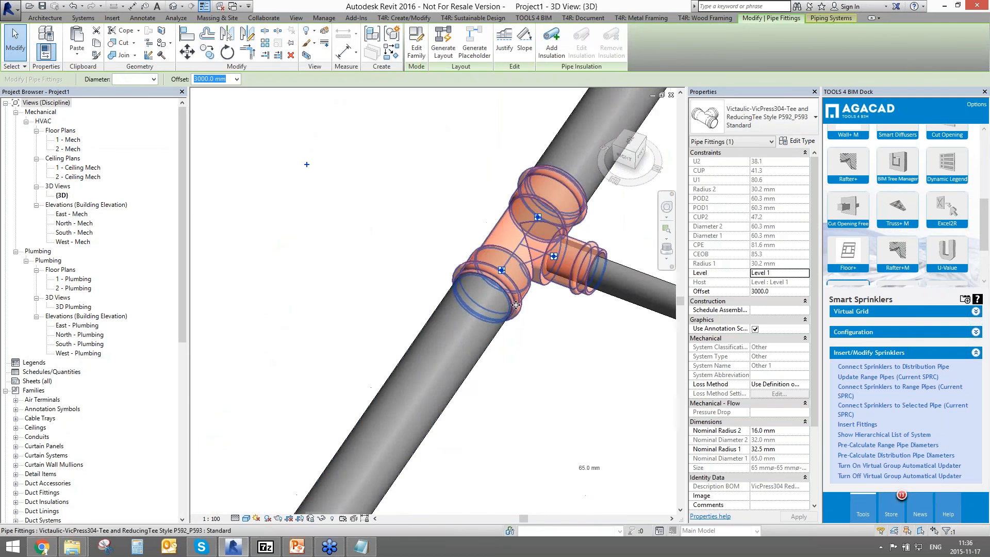
# Examine the tee feeding a pendent sprinkler from several angles, view the whole sprinkler system, and clear the selection
pyautogui.scroll(-5, 538, 338)
pyautogui.moveTo(639, 344); pyautogui.dragTo(295, 243, button='middle')
pyautogui.scroll(3, 295, 246)
pyautogui.click(380, 288)
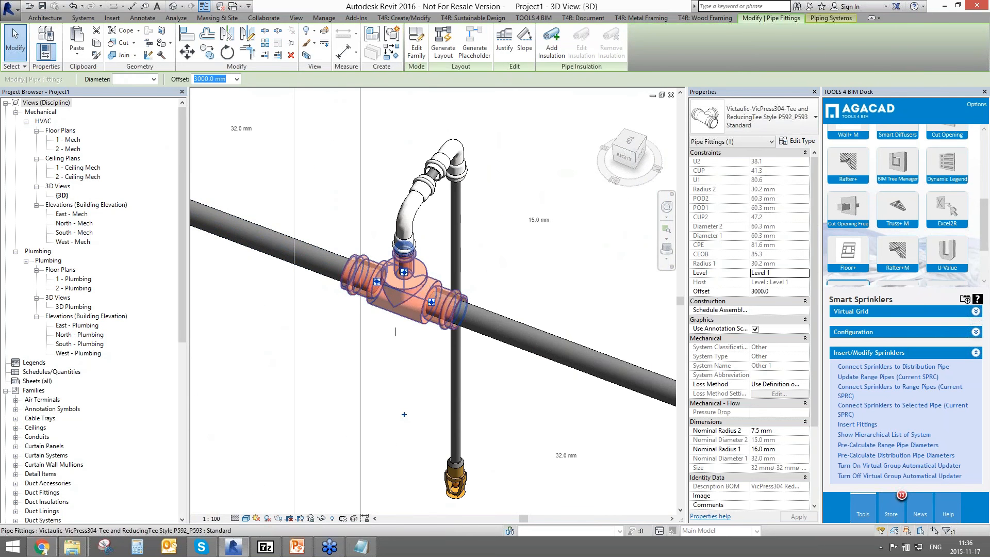
pyautogui.keyDown('shift'); pyautogui.moveTo(508, 371); pyautogui.dragTo(554, 340, button='middle'); pyautogui.keyUp('shift')
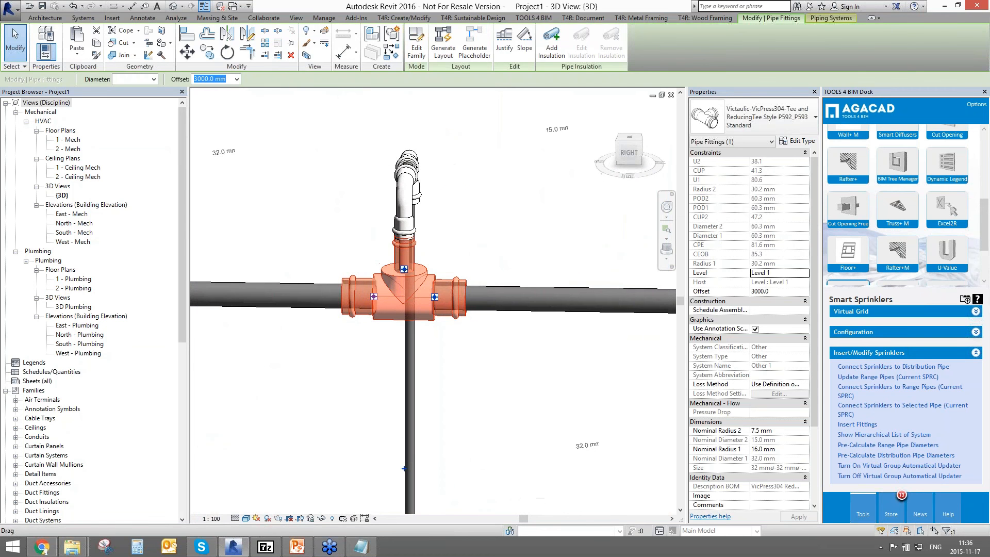
pyautogui.keyDown('shift'); pyautogui.moveTo(403, 468); pyautogui.dragTo(405, 459, button='middle'); pyautogui.keyUp('shift')
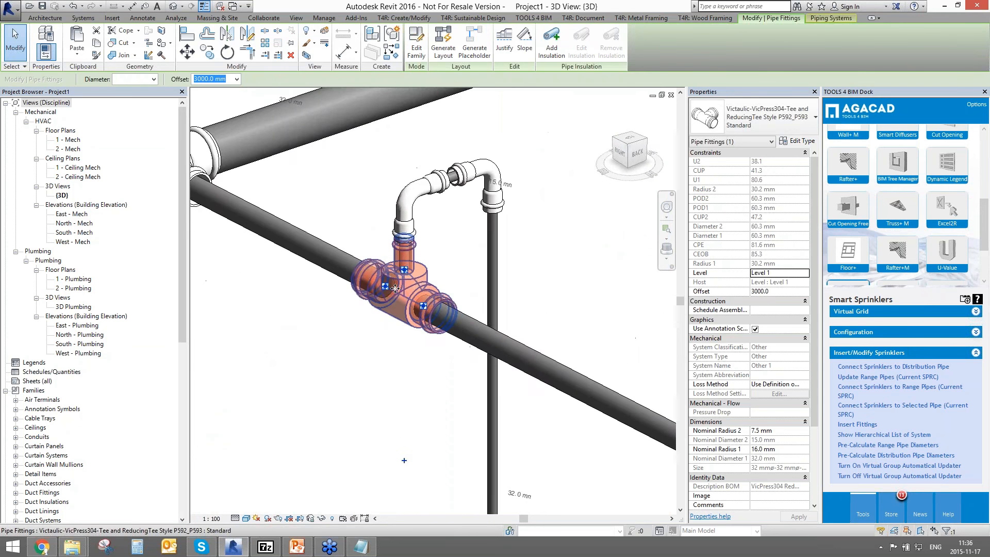
pyautogui.keyDown('shift'); pyautogui.moveTo(404, 330); pyautogui.dragTo(462, 361, button='middle'); pyautogui.keyUp('shift')
pyautogui.scroll(-8, 456, 453)
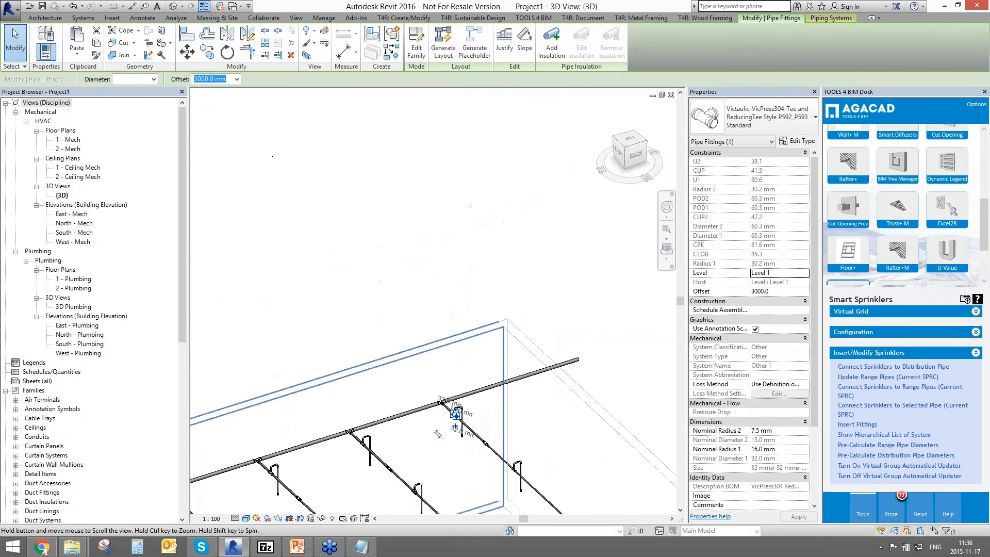
pyautogui.moveTo(453, 466); pyautogui.dragTo(473, 283, button='middle')
pyautogui.scroll(-2, 473, 284)
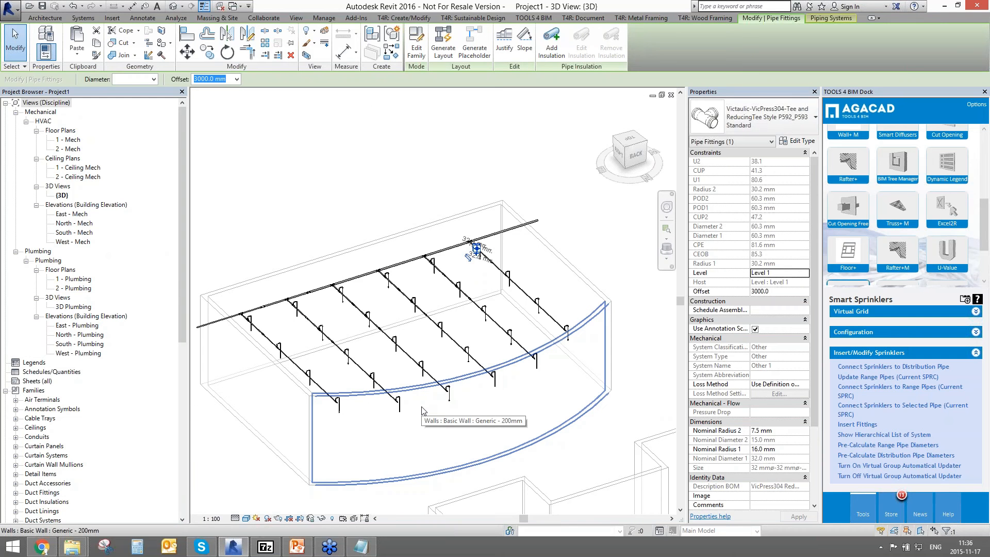
pyautogui.press('Escape')
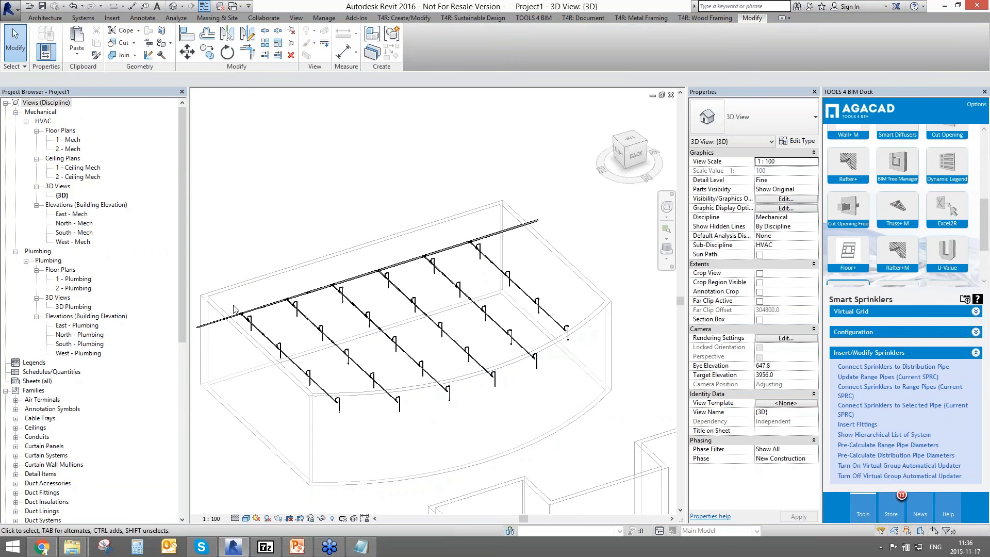
# Switch to the PowerPoint presentation and show slide 13 about Cut Opening for sprinkler system design
pyautogui.click(297, 546)
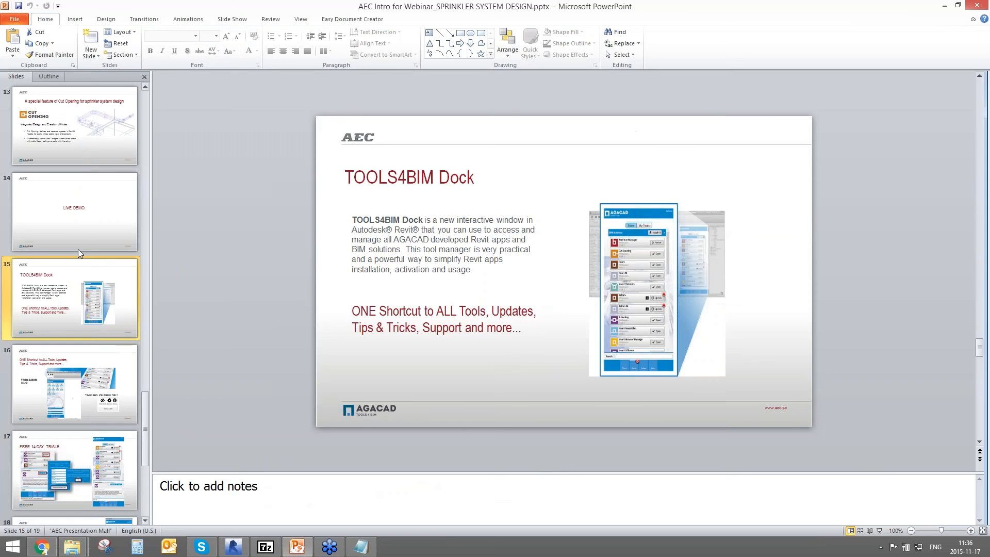
pyautogui.scroll(2, 79, 249)
pyautogui.click(75, 236)
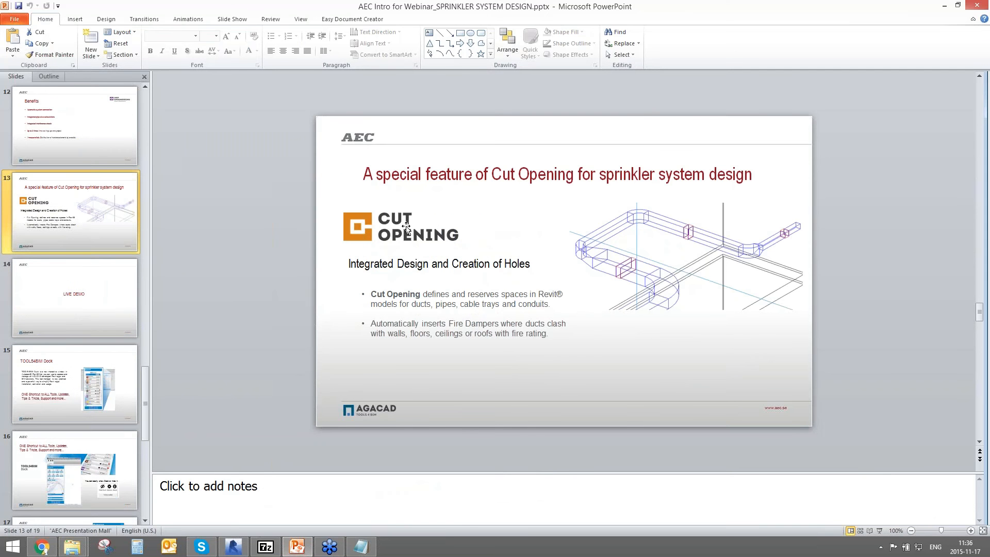
# Replace the word "sprinkler" in the slide title with "fire protection"
pyautogui.moveTo(369, 171); pyautogui.dragTo(534, 176)
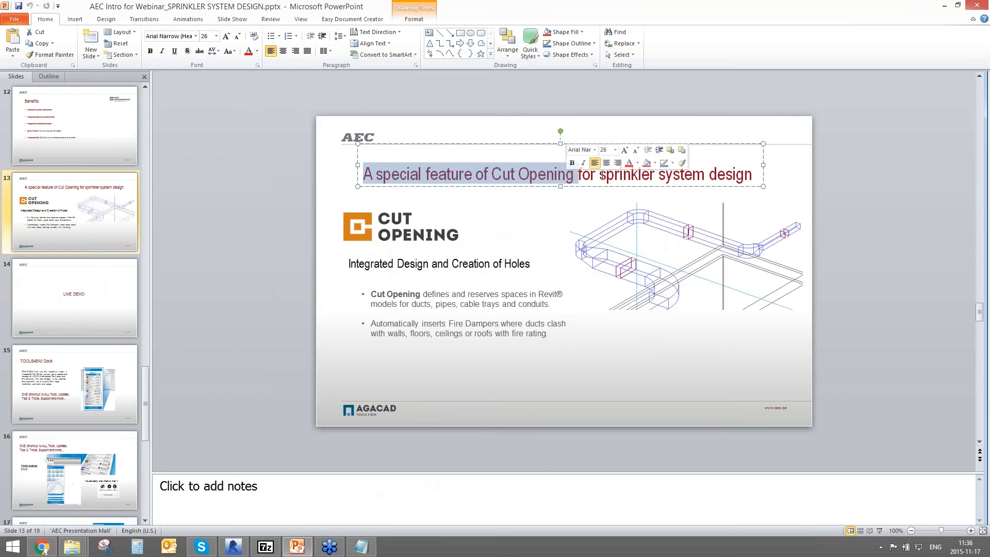
pyautogui.moveTo(599, 174); pyautogui.dragTo(633, 177)
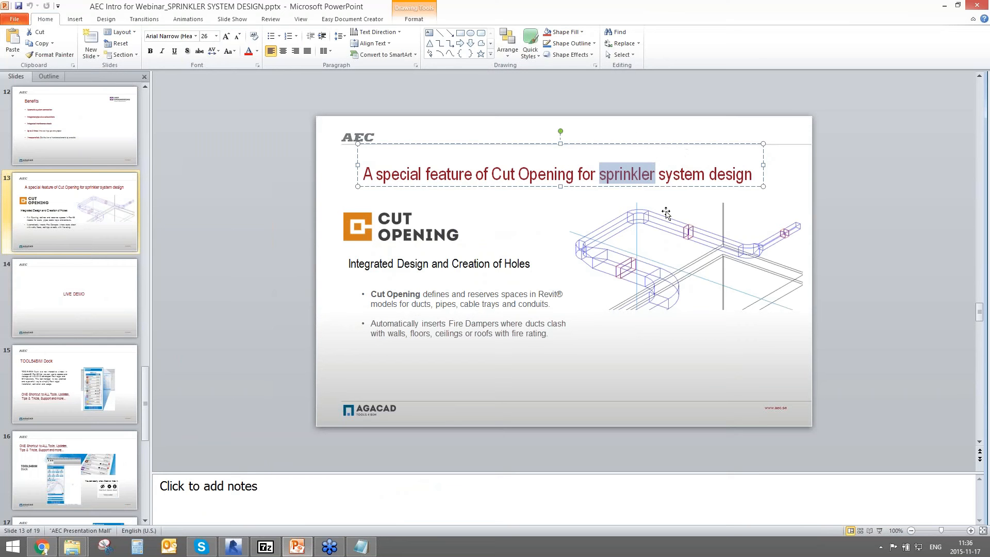
pyautogui.write('fire protection')
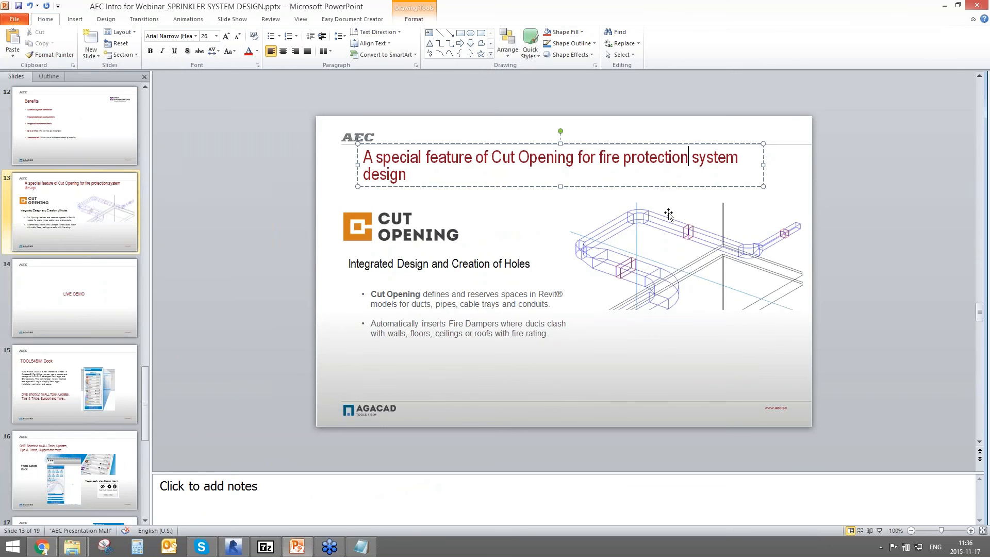
pyautogui.click(288, 242)
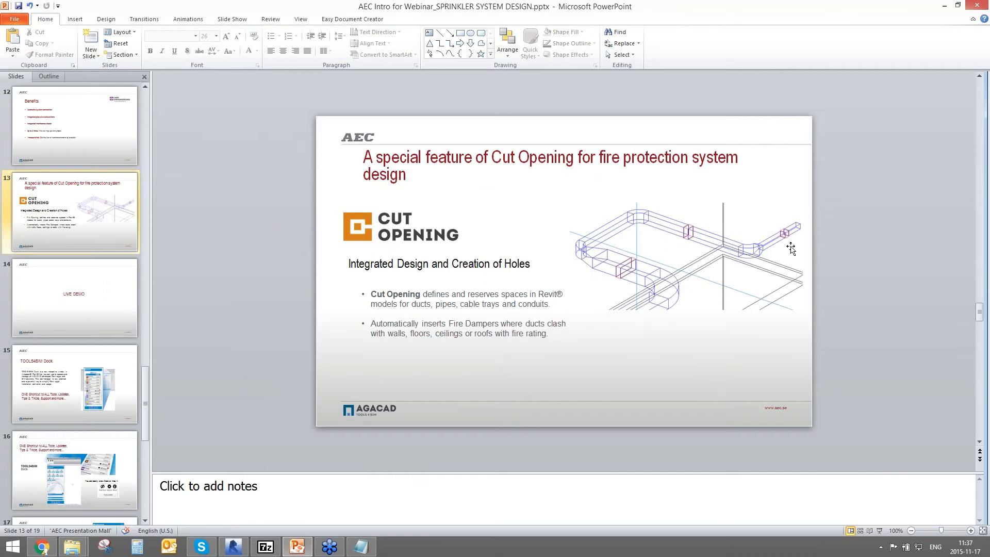
# Switch back to Revit, open the 1 - Mech floor plan, and draw a rectangle of Generic - 200mm walls beside the curved room
pyautogui.click(945, 6)
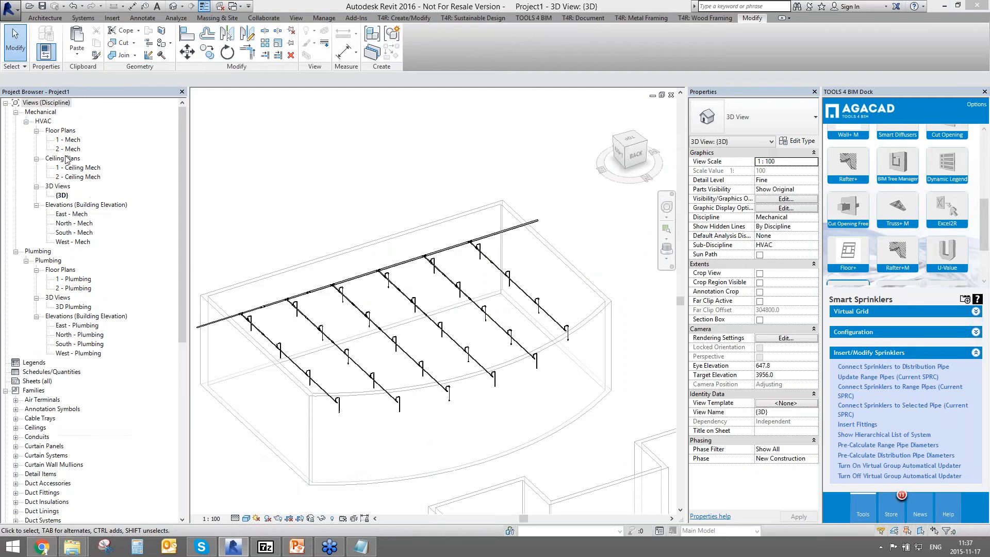
pyautogui.doubleClick(72, 140)
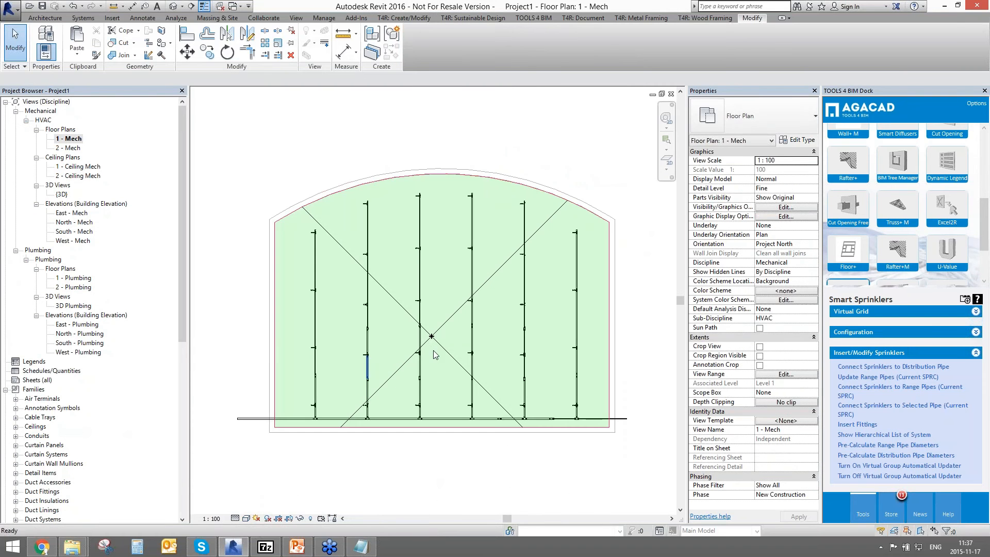
pyautogui.scroll(-8, 338, 323)
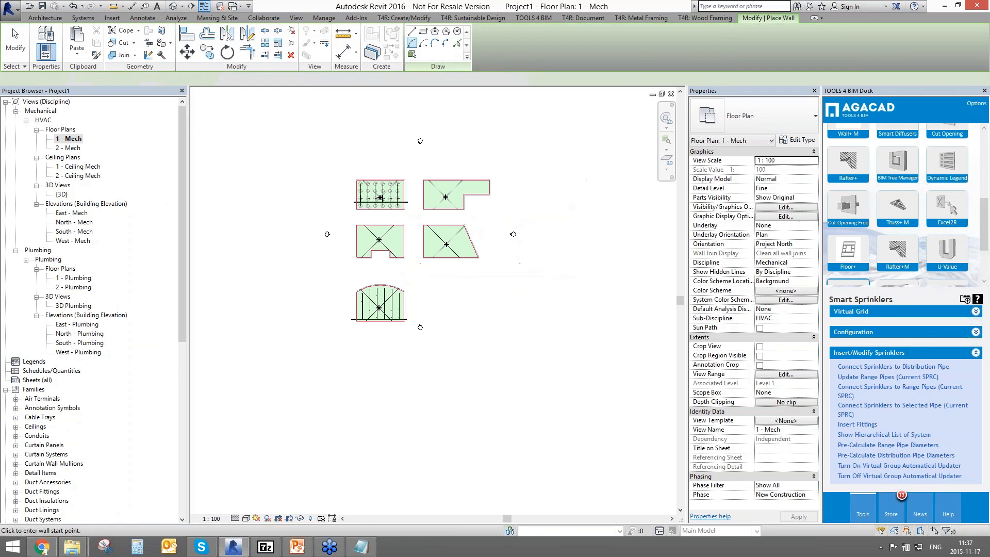
pyautogui.click(423, 32)
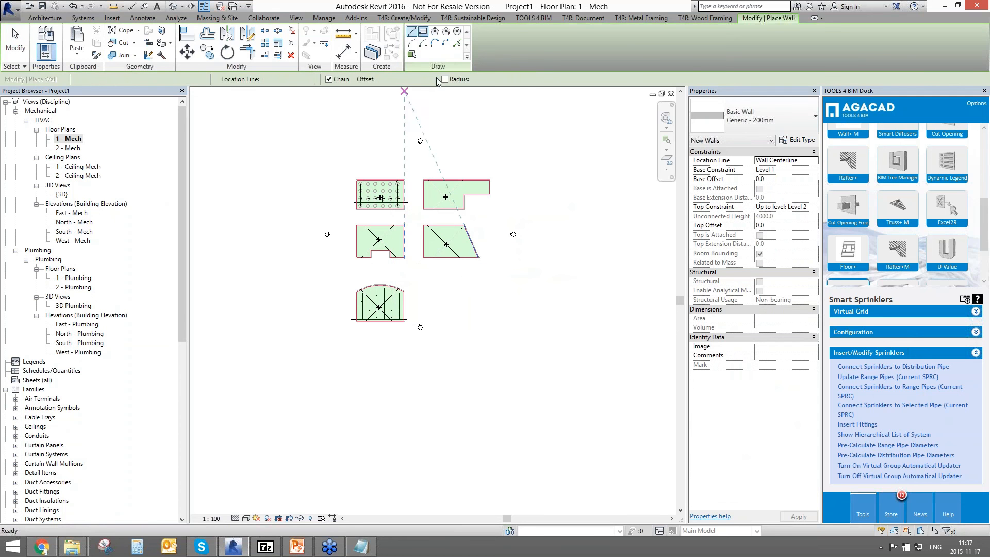
pyautogui.click(521, 352)
# Divide the rectangular building into six rooms with two vertical interior walls and one horizontal interior wall across the middle
pyautogui.click(412, 32)
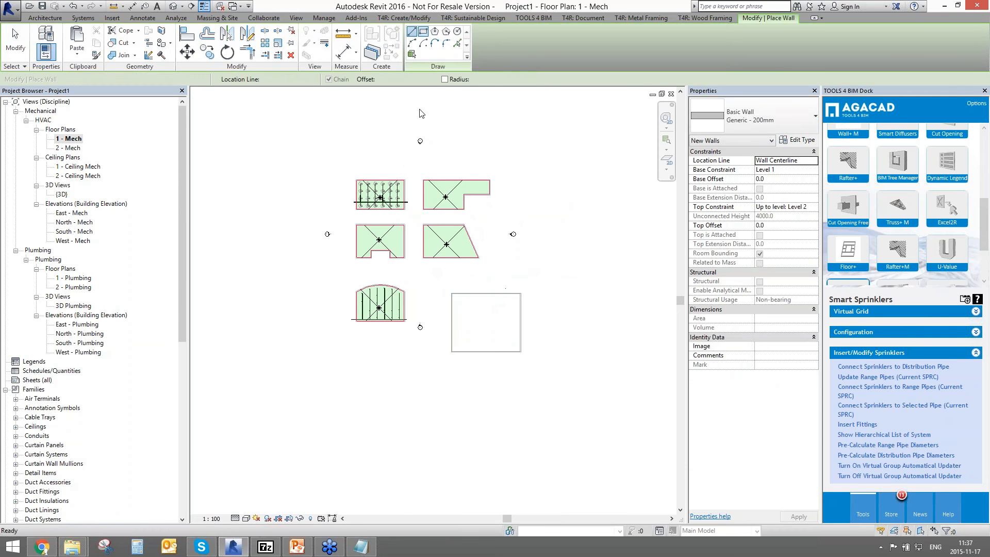
pyautogui.click(475, 293)
pyautogui.click(475, 351)
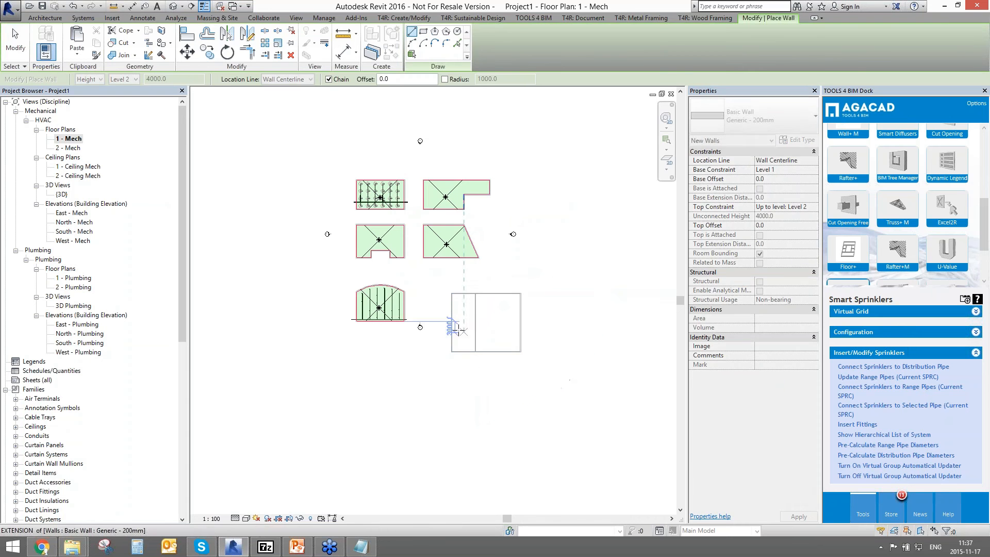
pyautogui.click(451, 323)
pyautogui.click(521, 323)
pyautogui.click(501, 293)
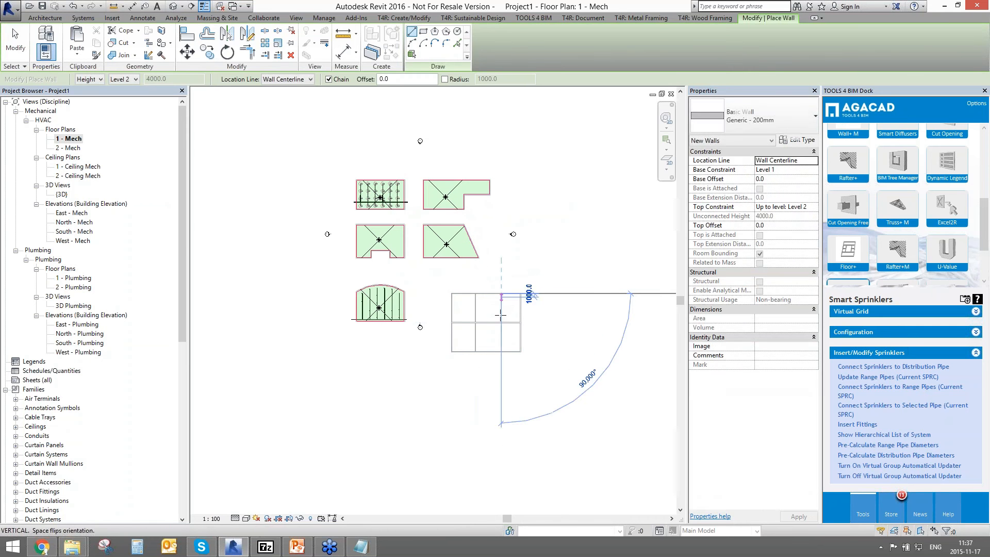
pyautogui.click(501, 352)
pyautogui.press('Escape')
pyautogui.press('Escape')
# Draw a 300 x 300 mm rectangular duct at 2750 mm offset, winding back and forth through the walls of the new building
pyautogui.scroll(1, 480, 323)
pyautogui.scroll(3, 481, 328)
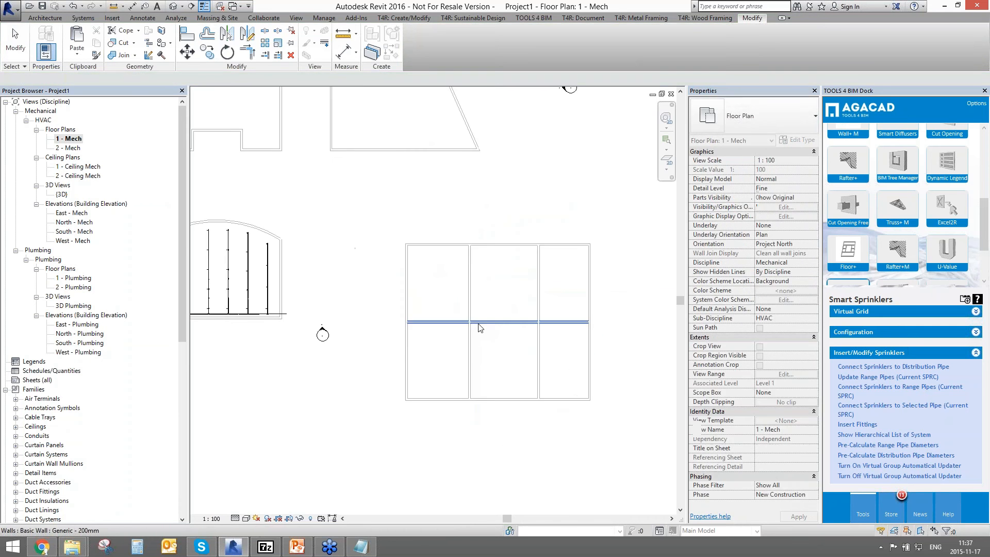
pyautogui.press('d')
pyautogui.press('t')
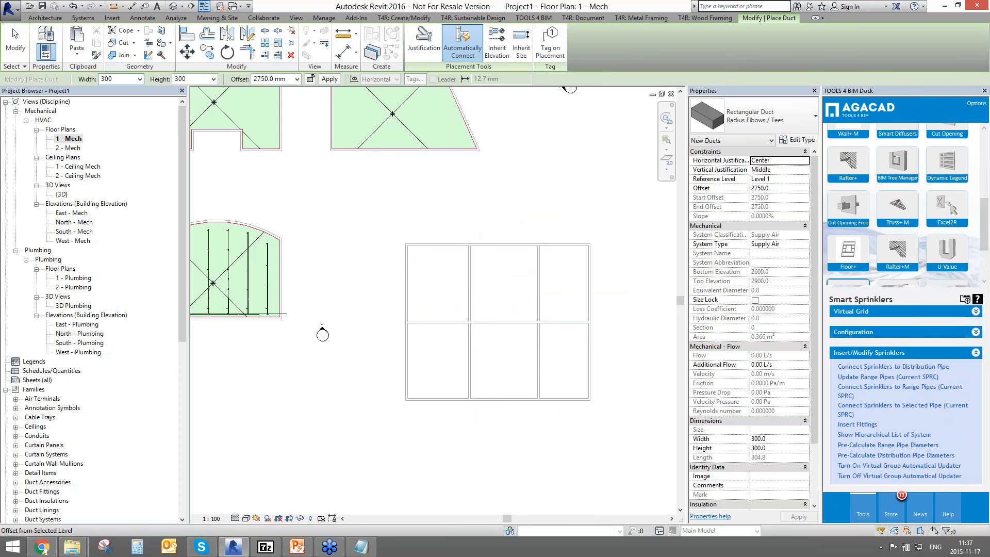
pyautogui.click(385, 268)
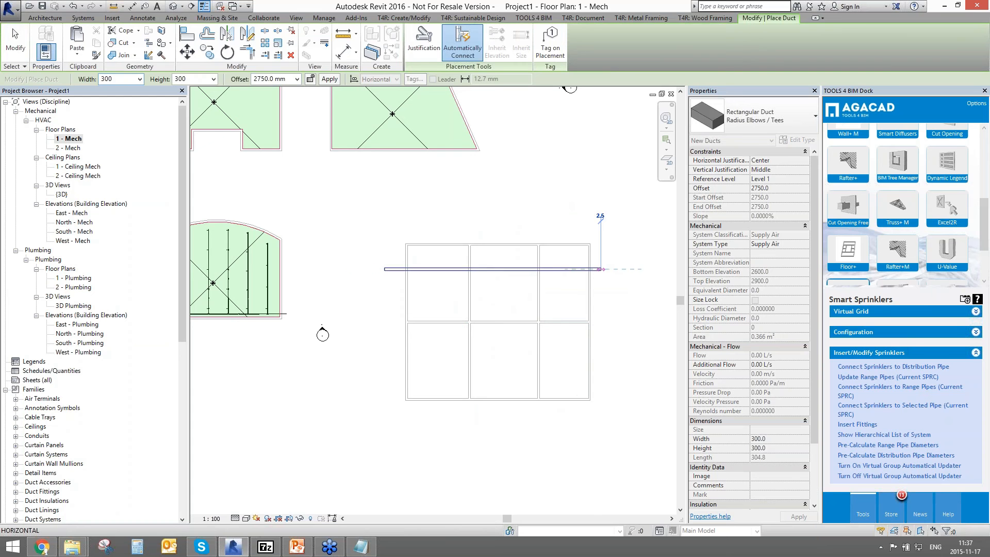
pyautogui.click(605, 309)
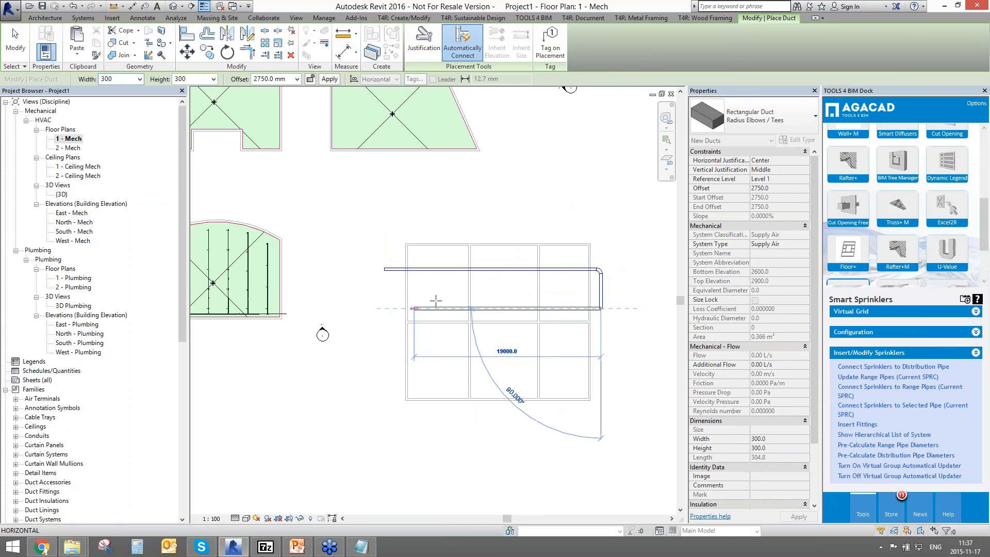
pyautogui.click(424, 310)
pyautogui.click(424, 377)
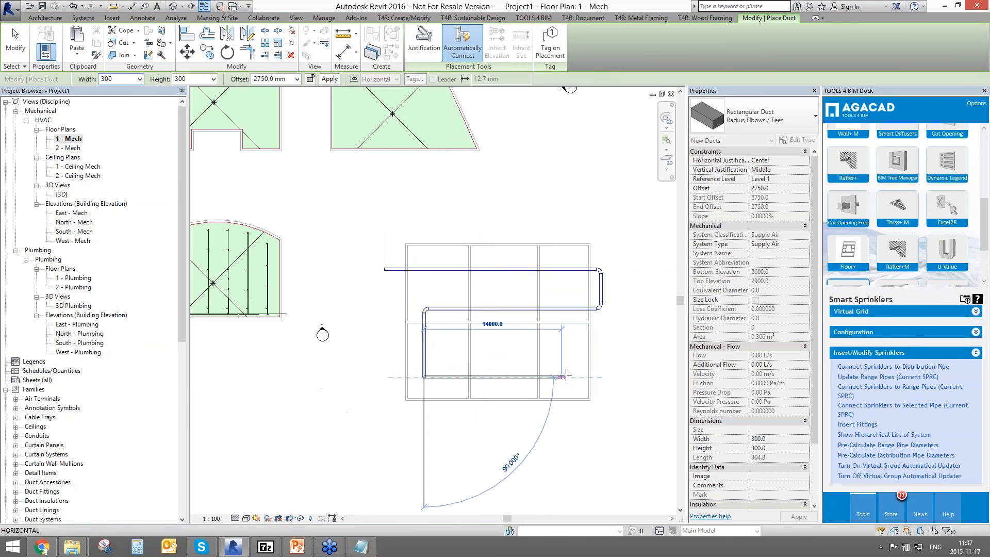
pyautogui.click(563, 377)
pyautogui.press('Escape')
pyautogui.press('Escape')
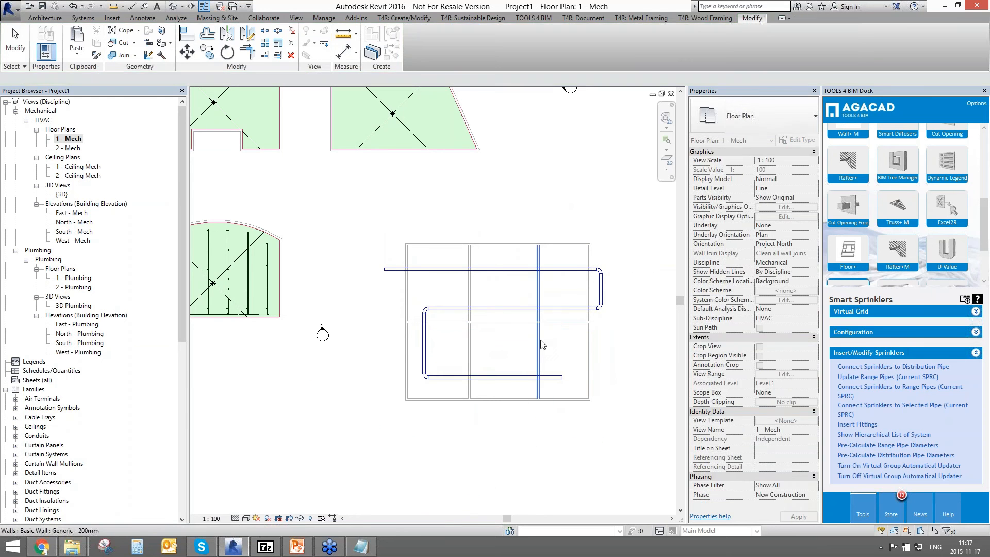
# Change the right vertical interior wall to Exterior - Block on Mtl. Stud and the horizontal interior wall to Generic - 90mm Brick
pyautogui.click(539, 343)
pyautogui.click(752, 116)
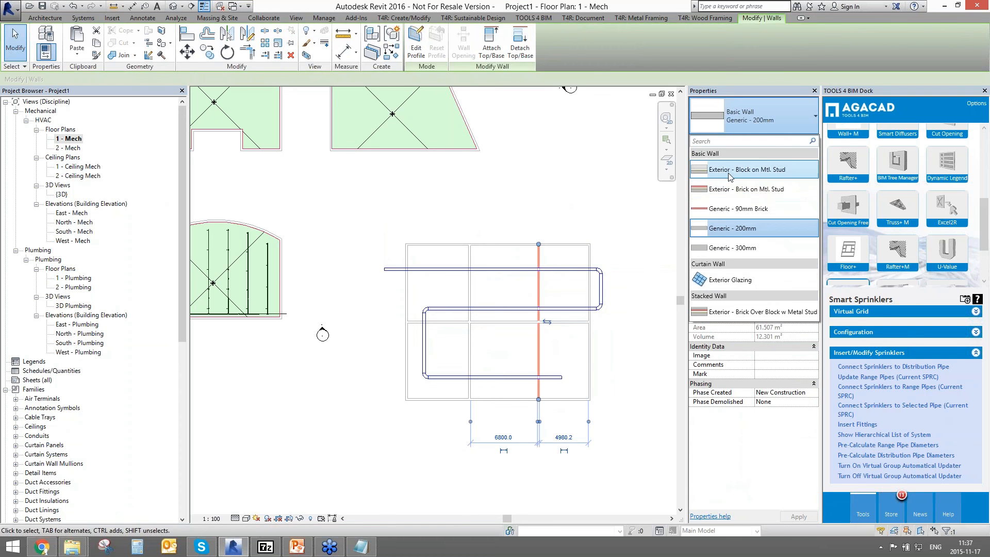
pyautogui.click(730, 170)
pyautogui.click(482, 321)
pyautogui.click(752, 116)
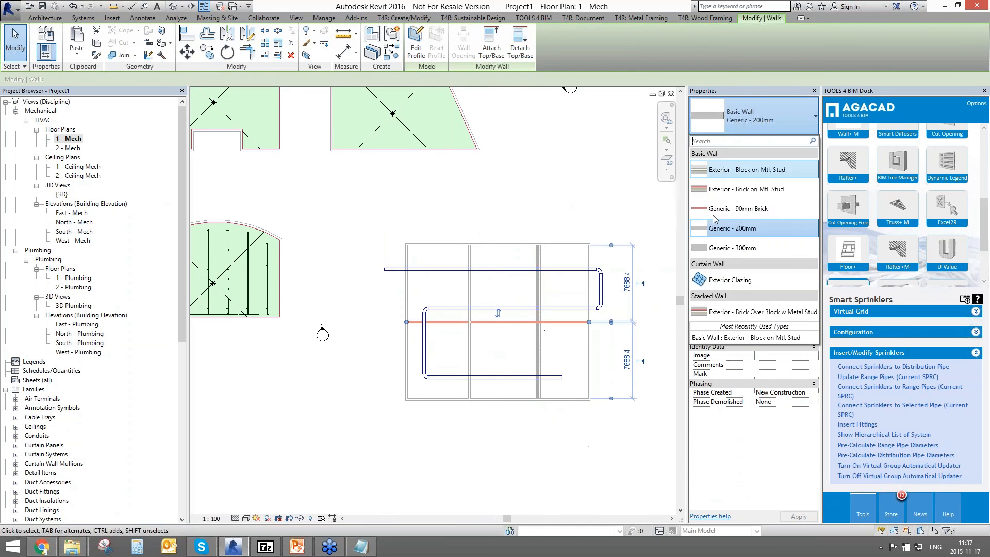
pyautogui.click(737, 209)
# Change the building's left exterior wall to the Exterior - Brick on Mtl. Stud type and clear the selection
pyautogui.click(407, 310)
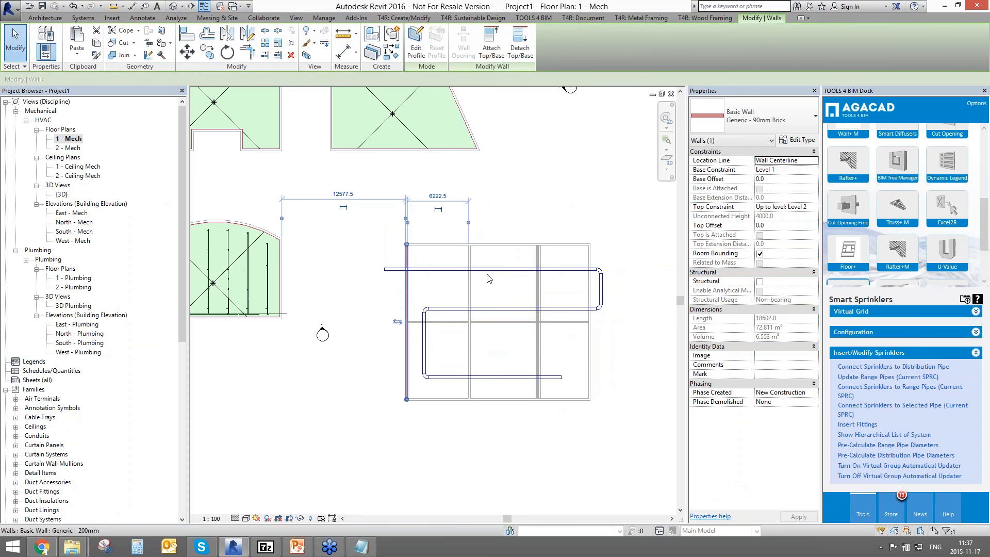
pyautogui.click(752, 116)
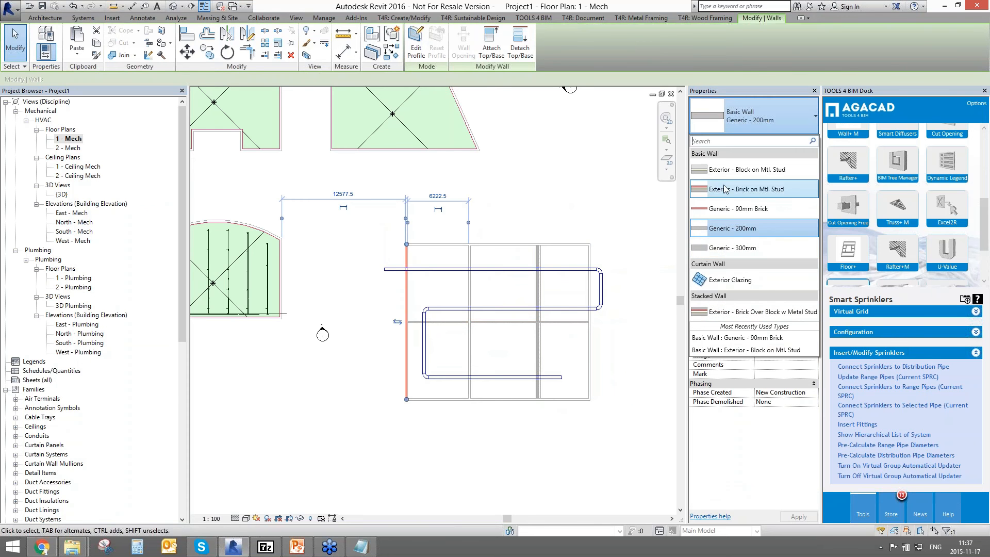
pyautogui.click(725, 189)
pyautogui.click(486, 213)
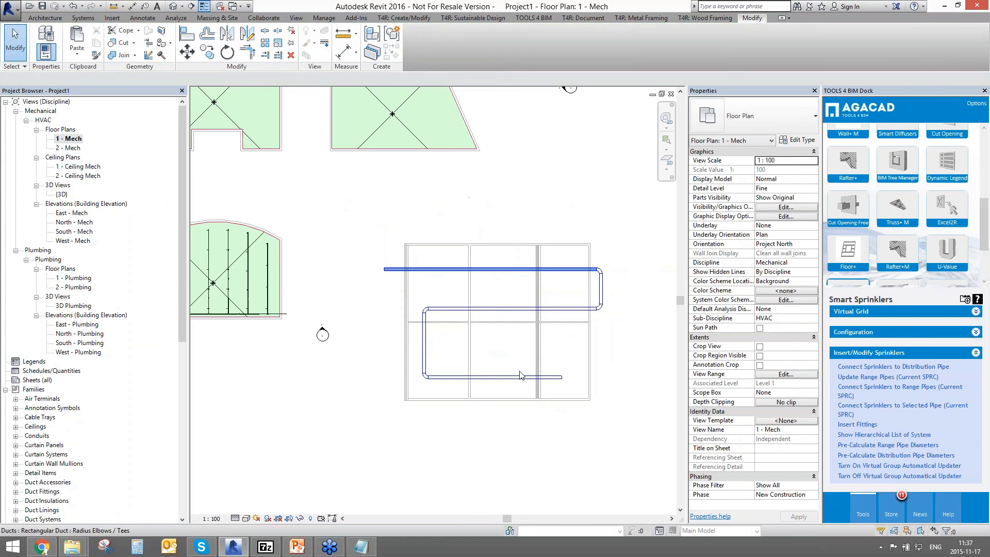
# Run an interference check in the current project between Walls and Ducts
pyautogui.scroll(2, 511, 349)
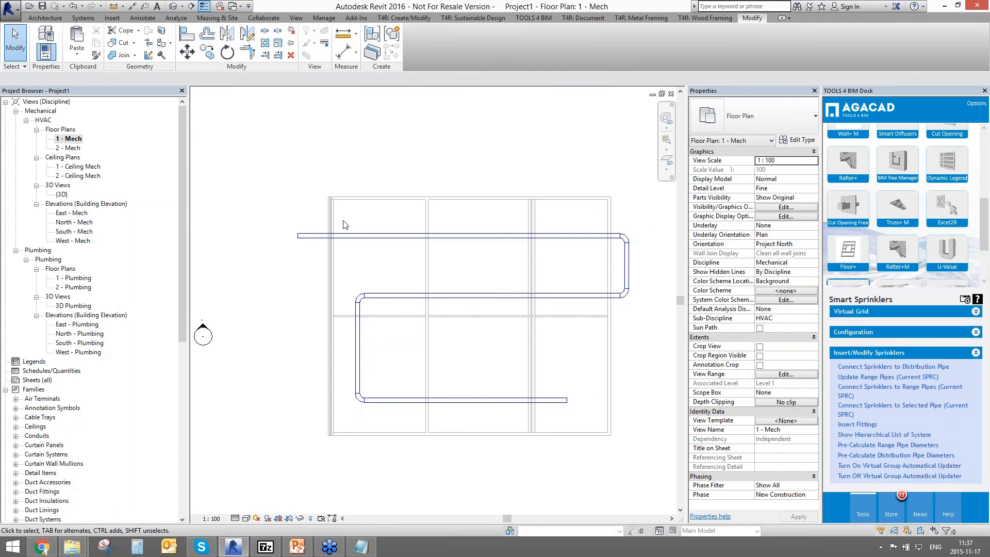
pyautogui.click(262, 19)
pyautogui.click(544, 57)
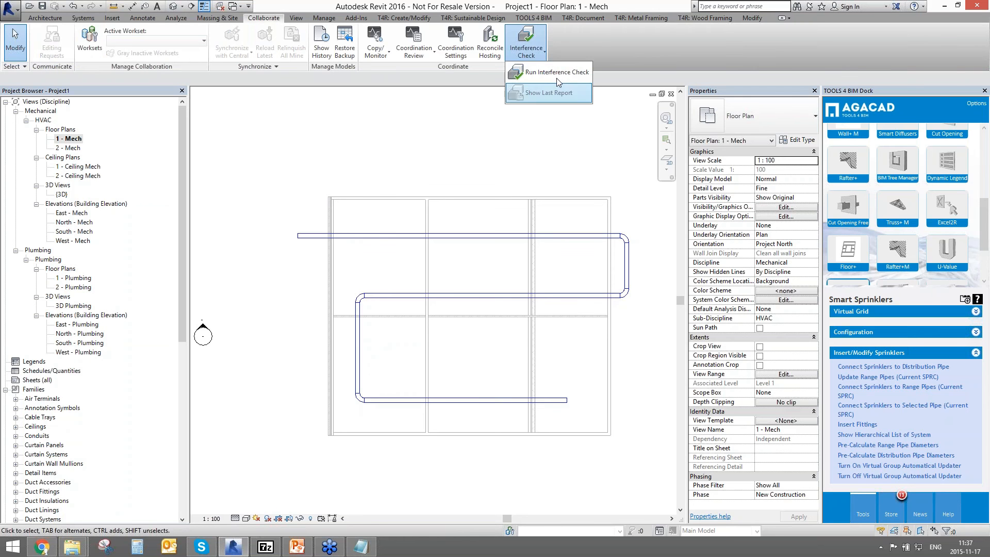
pyautogui.click(557, 72)
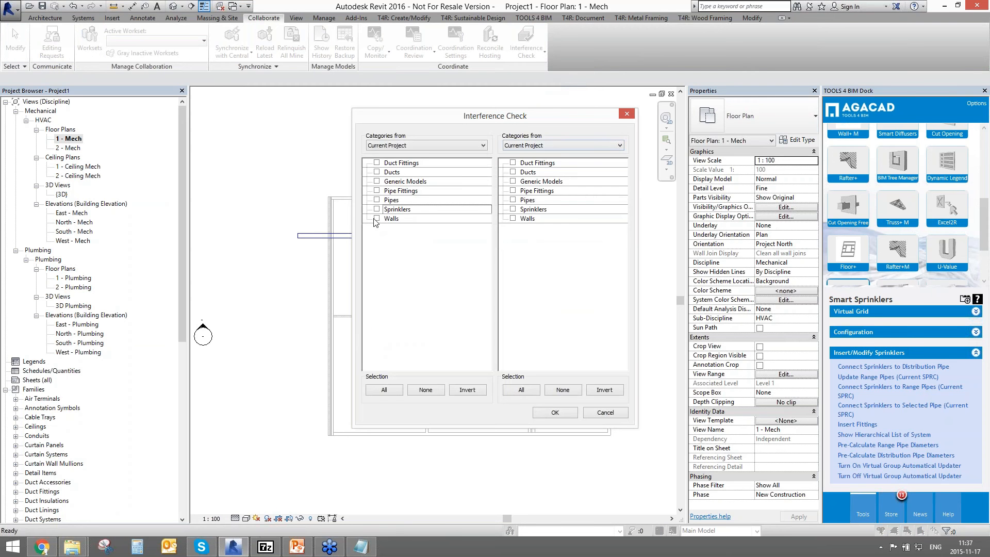
pyautogui.click(376, 219)
pyautogui.click(513, 173)
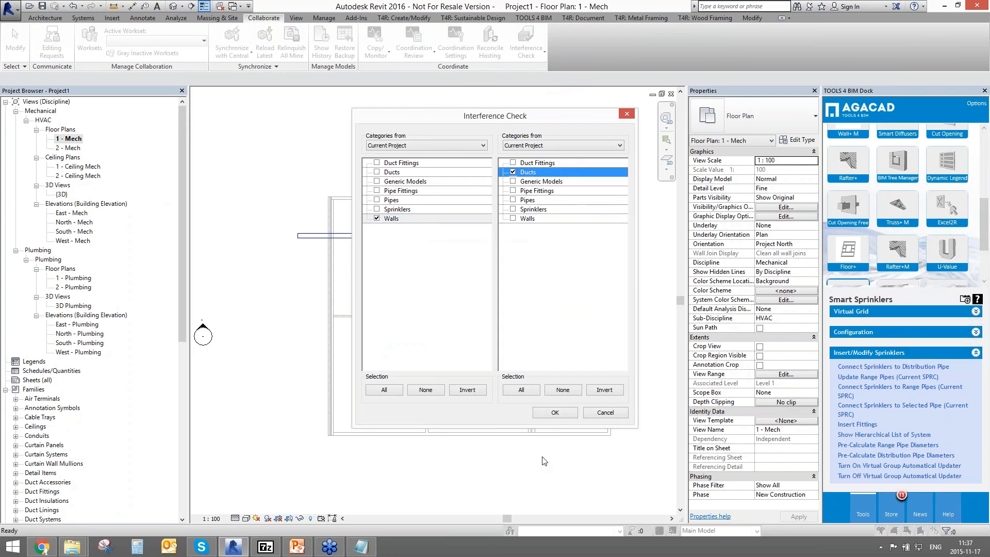
pyautogui.click(555, 411)
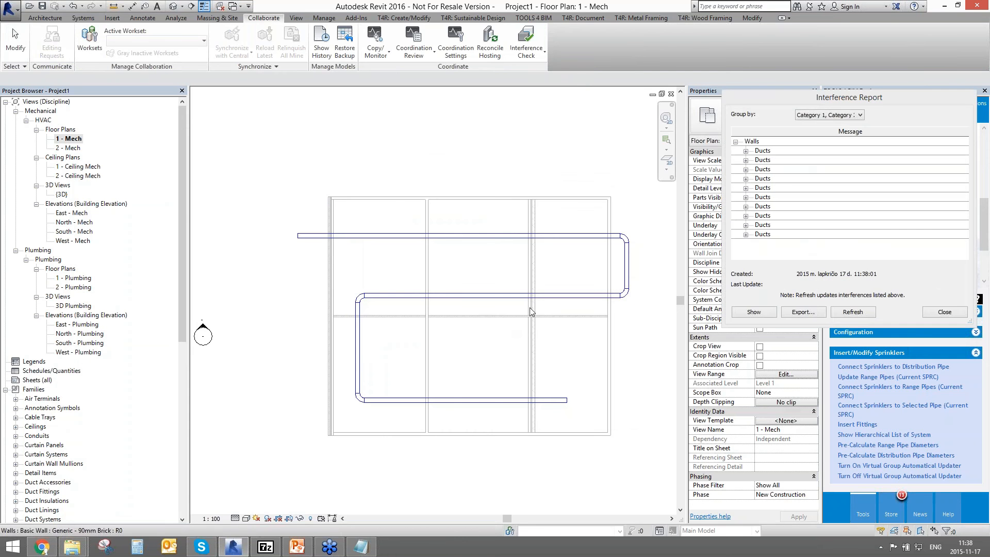
# Export the interference report to the Desktop as an HTML file named "for fire damper" and close the report
pyautogui.click(813, 312)
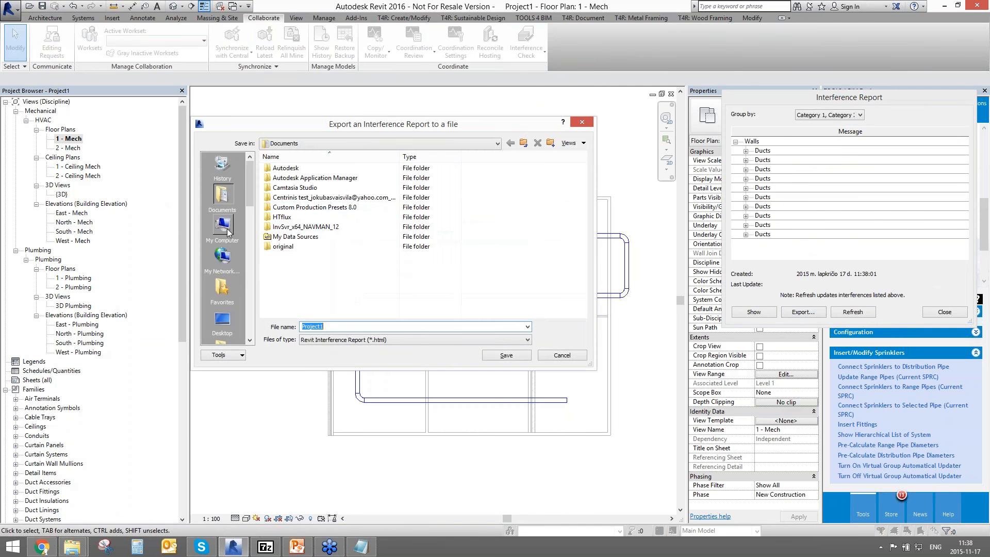
pyautogui.click(222, 319)
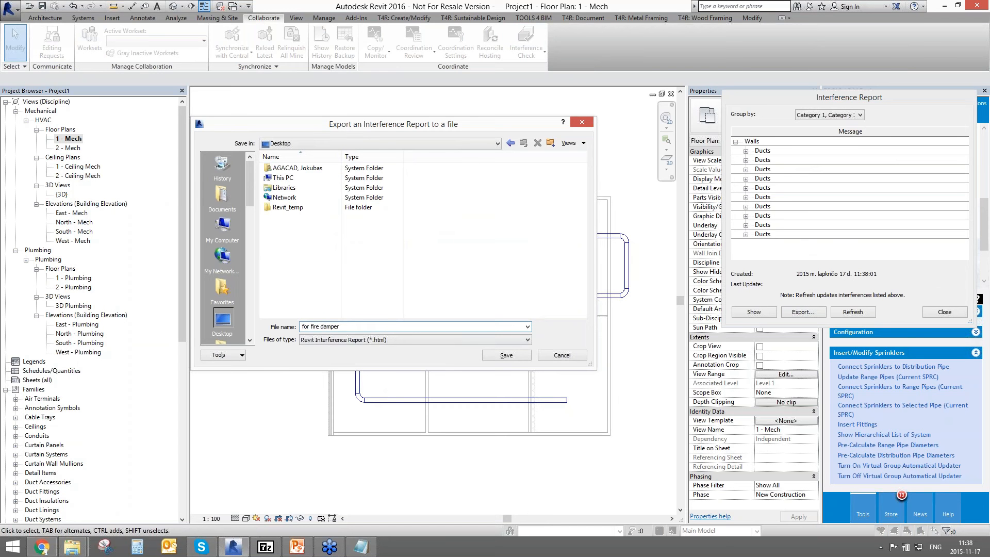
pyautogui.click(506, 355)
pyautogui.click(945, 313)
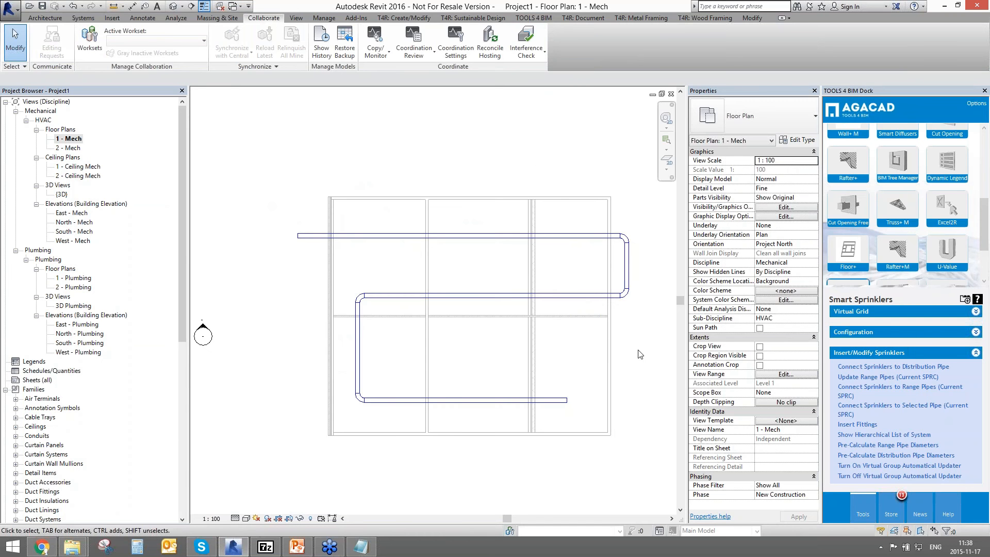
# Read the exported "for fire damper" HTML report from the Desktop into Cut Opening (New) as interference check data
pyautogui.moveTo(984, 215); pyautogui.dragTo(987, 176)
pyautogui.click(904, 157)
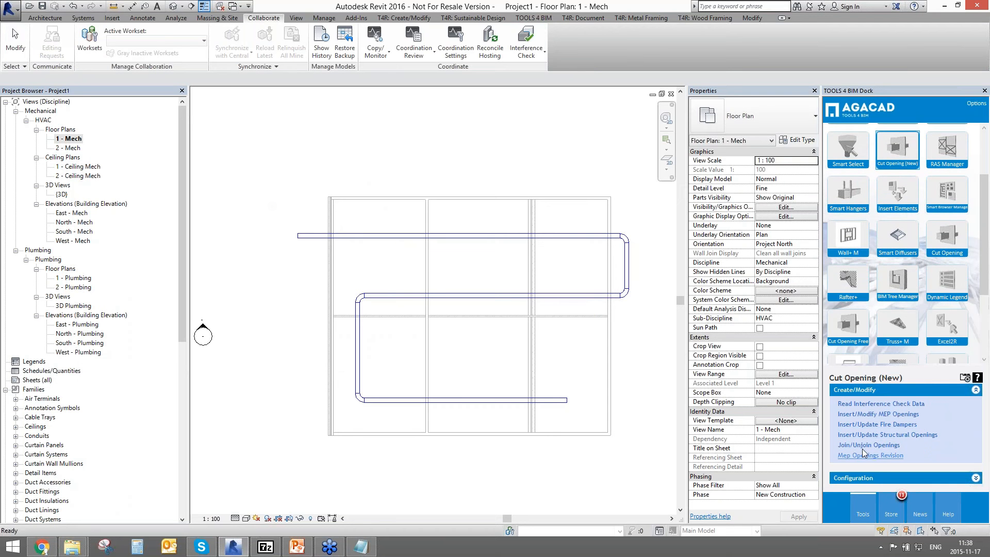
pyautogui.click(857, 405)
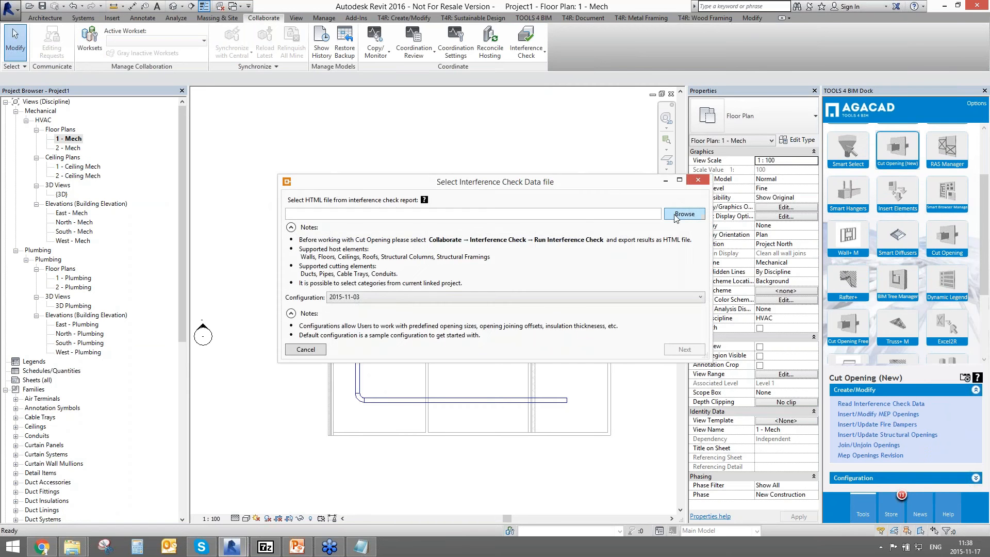
pyautogui.click(684, 214)
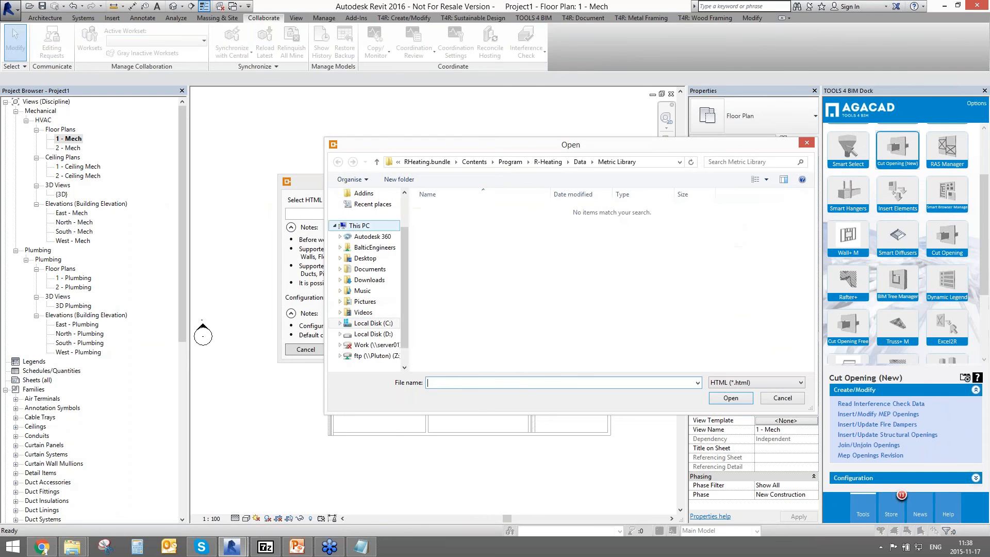
pyautogui.scroll(2, 407, 249)
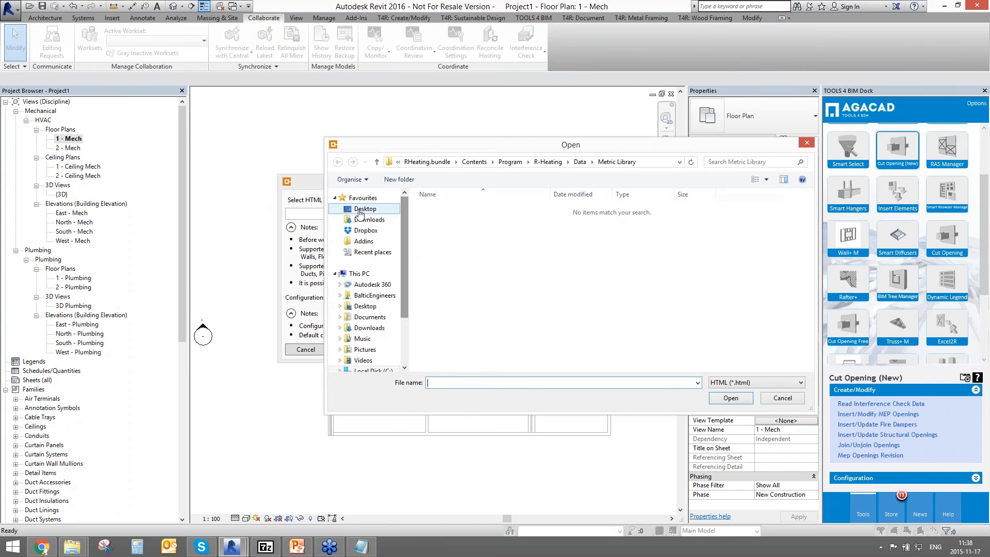
pyautogui.click(360, 210)
pyautogui.click(632, 215)
pyautogui.click(728, 398)
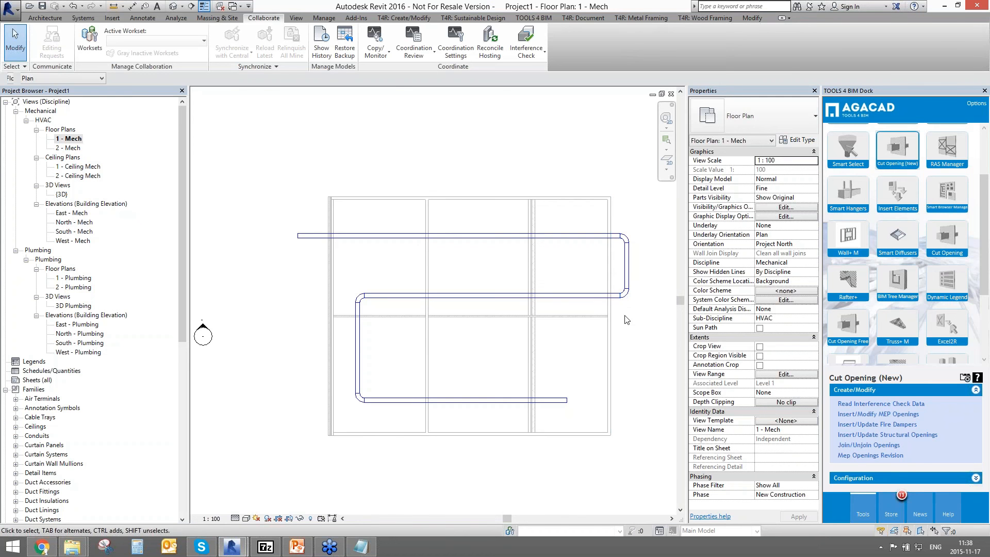
# Map the rectangular-duct M_Fire Damper accessory to the Exterior - Block on Mtl. Stud, Generic - 200mm and Generic - 90mm Brick wall types
pyautogui.scroll(-3, 592, 329)
pyautogui.moveTo(592, 328); pyautogui.dragTo(588, 329, button='middle')
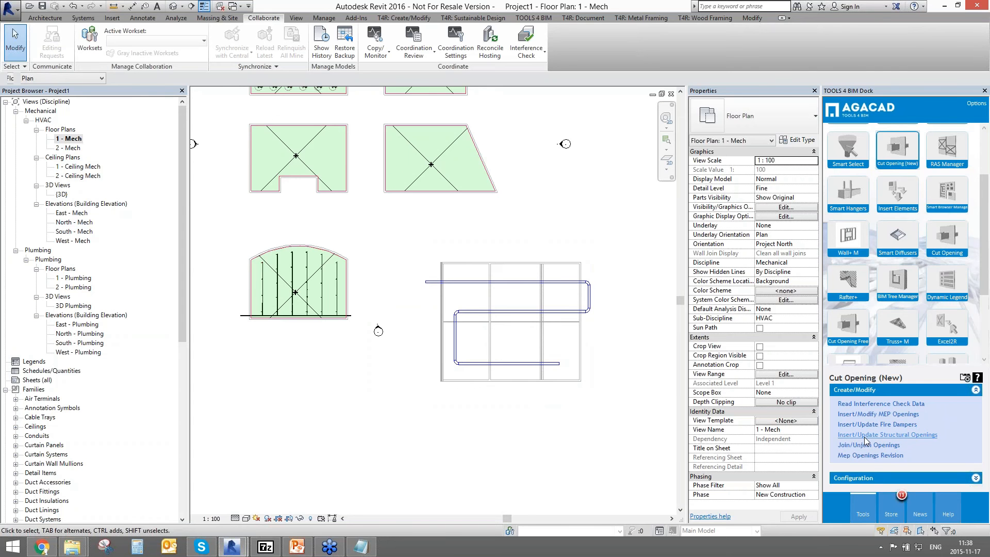
pyautogui.click(860, 477)
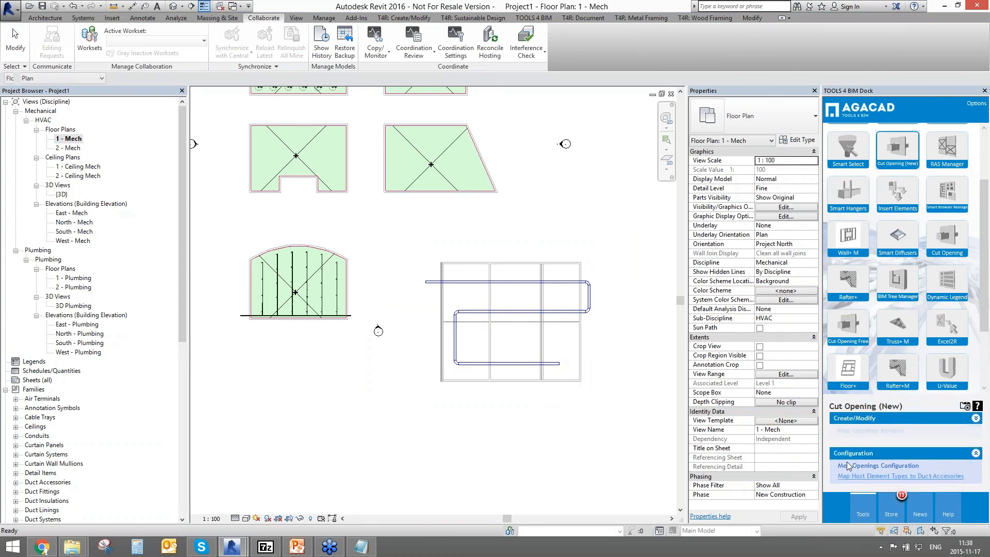
pyautogui.click(860, 477)
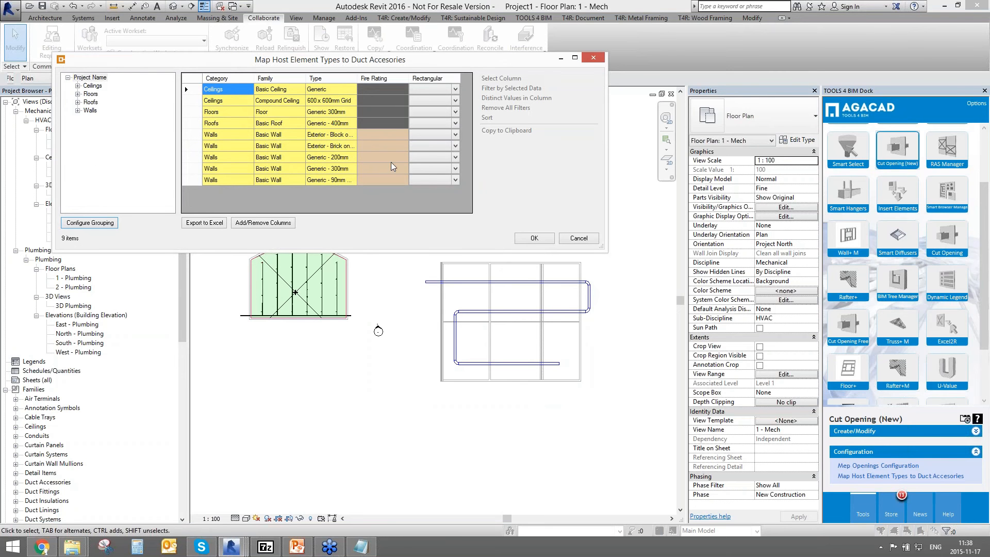
pyautogui.click(456, 134)
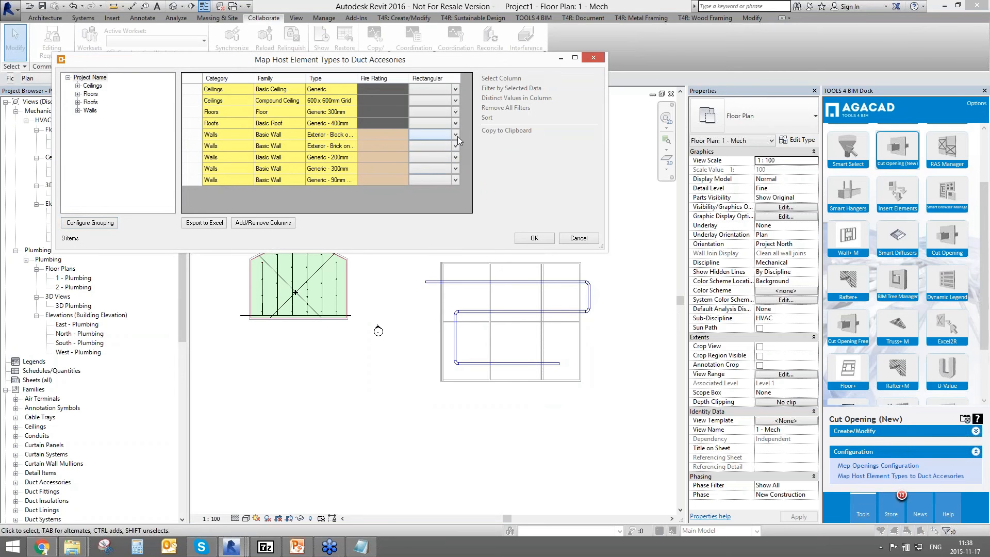
pyautogui.click(430, 155)
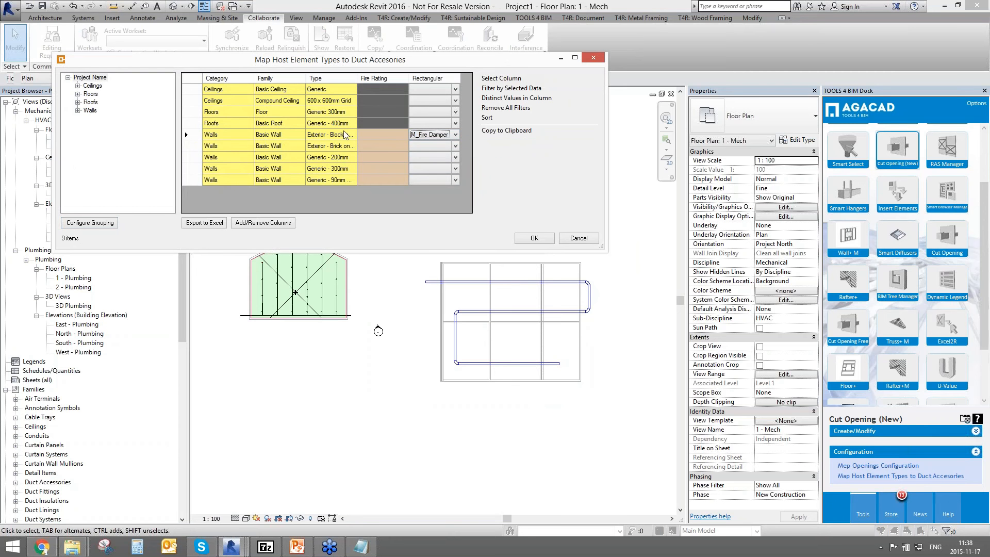
pyautogui.click(455, 158)
pyautogui.click(430, 177)
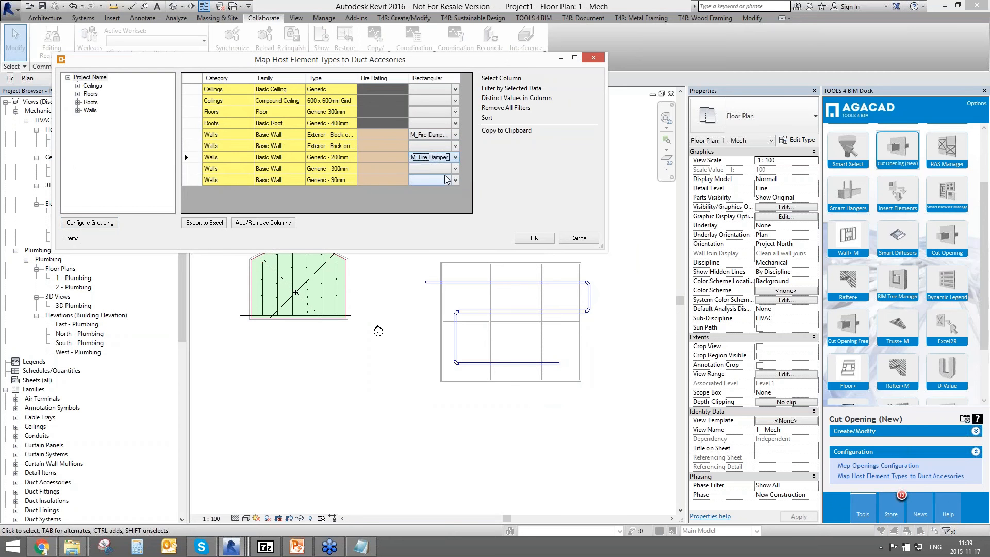
pyautogui.click(455, 180)
pyautogui.click(431, 200)
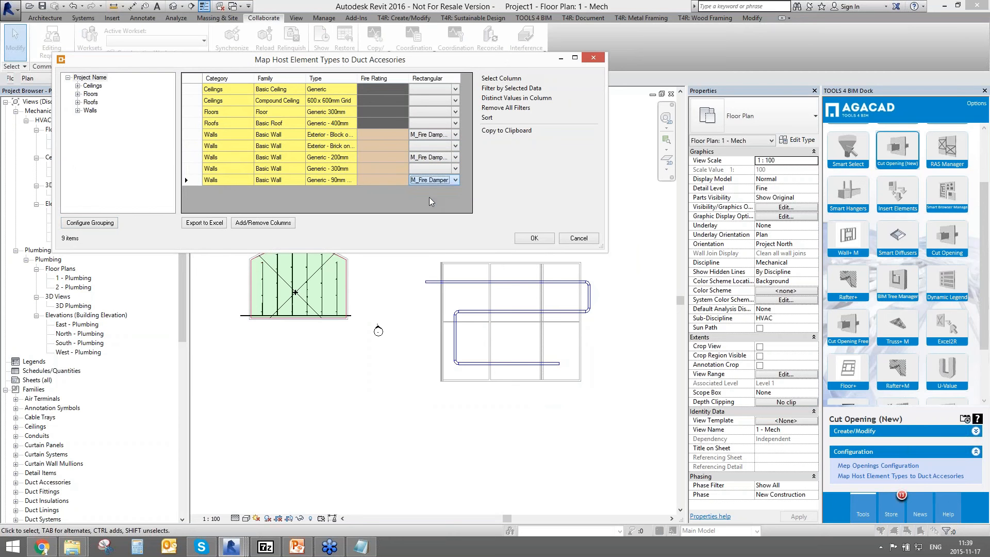
pyautogui.click(534, 238)
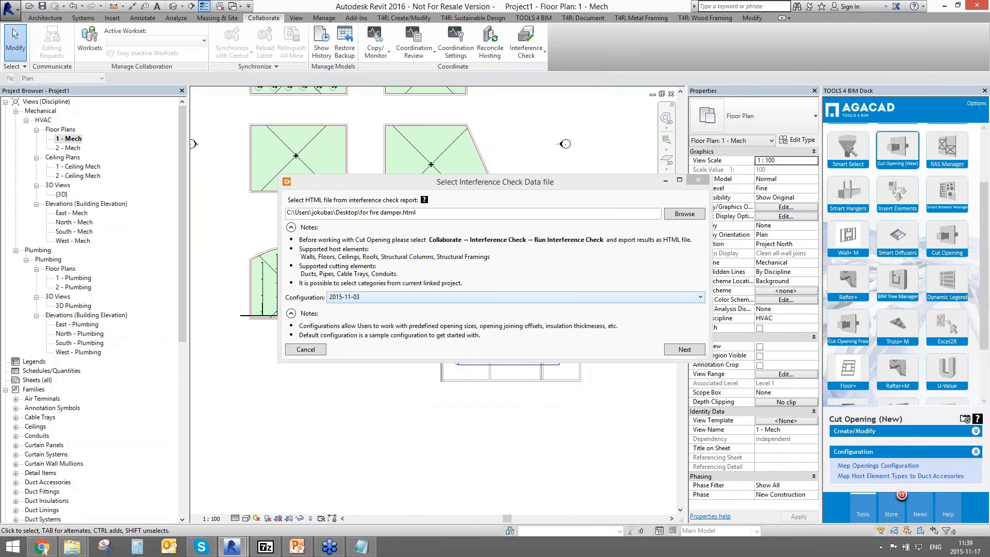
# Read "for fire damper.html" with configuration 2015-11-03 and save its data view to the Desktop as "xml for fire damper"
pyautogui.click(685, 350)
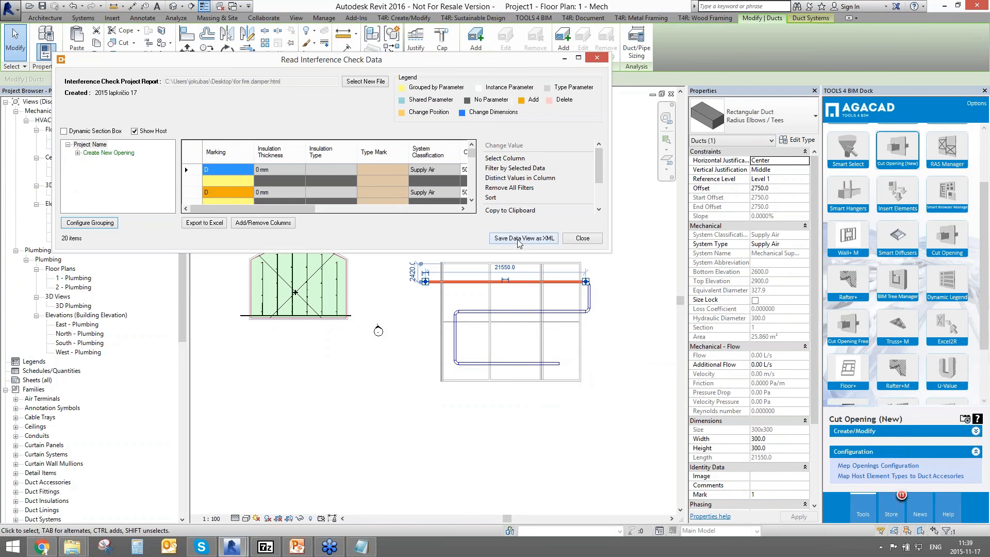
pyautogui.click(519, 240)
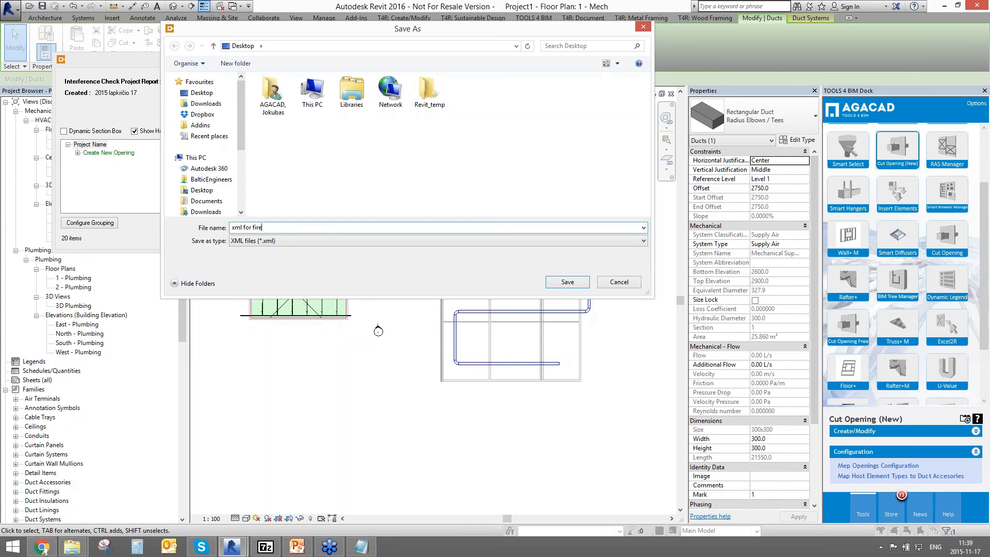
pyautogui.click(569, 286)
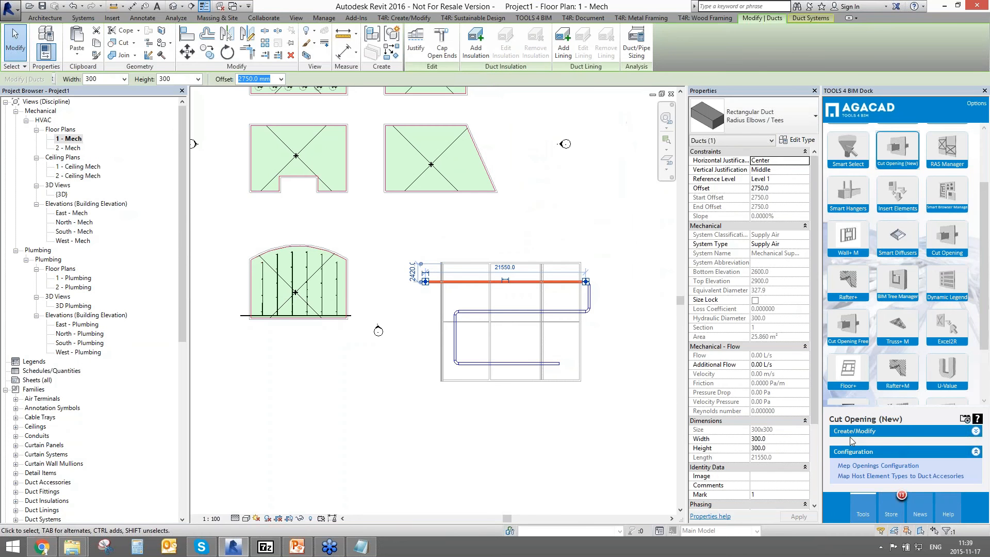
# Insert the MEP openings from the Desktop file "xml for fire damper.xml" and end the opening insertion
pyautogui.click(853, 432)
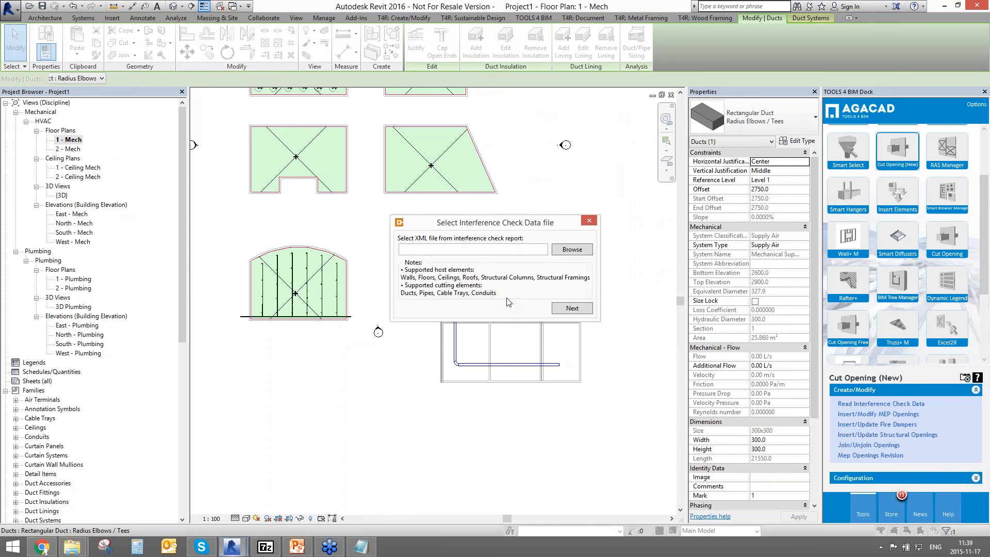
pyautogui.click(576, 251)
pyautogui.click(633, 211)
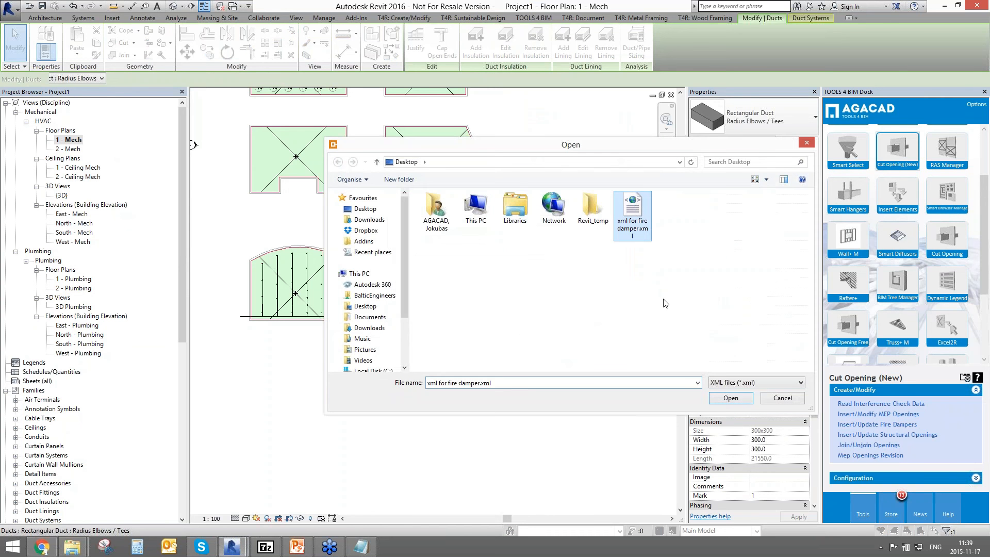
pyautogui.click(728, 397)
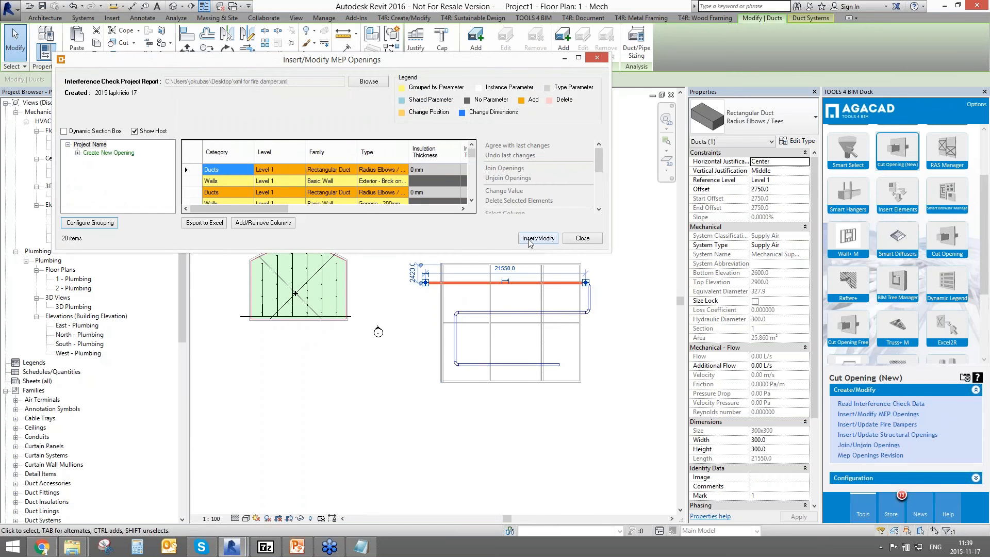
pyautogui.click(528, 239)
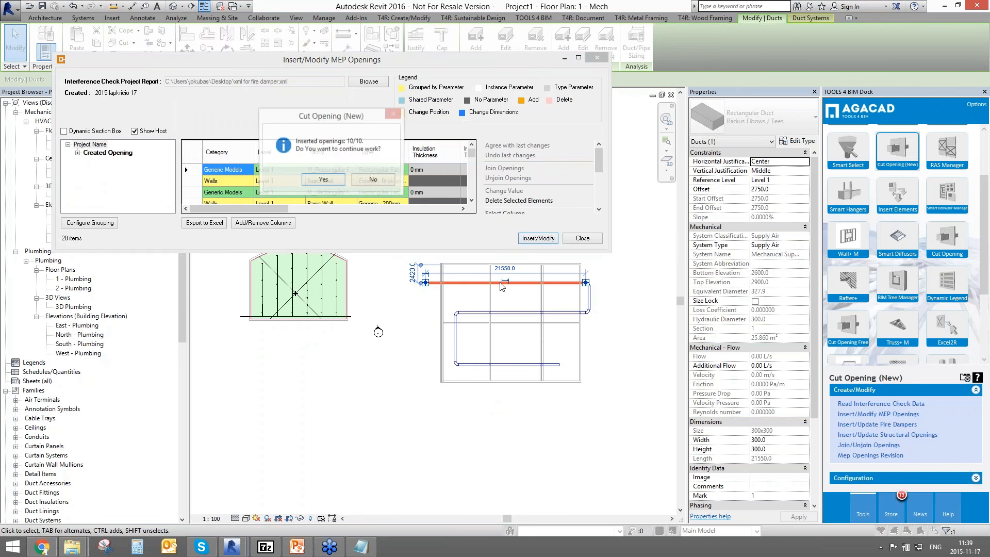
pyautogui.click(373, 179)
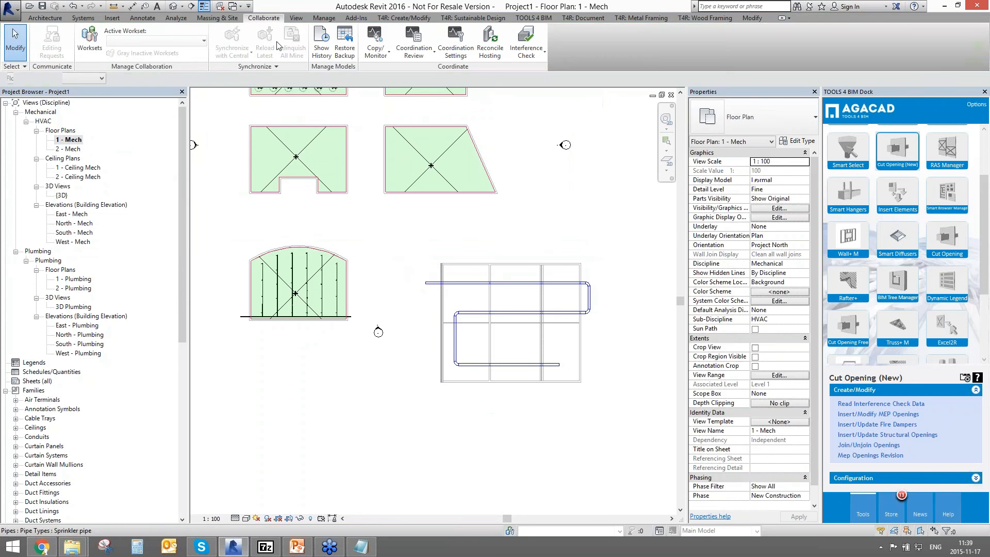
# Open the default 3D view and set its discipline to Coordination
pyautogui.click(175, 8)
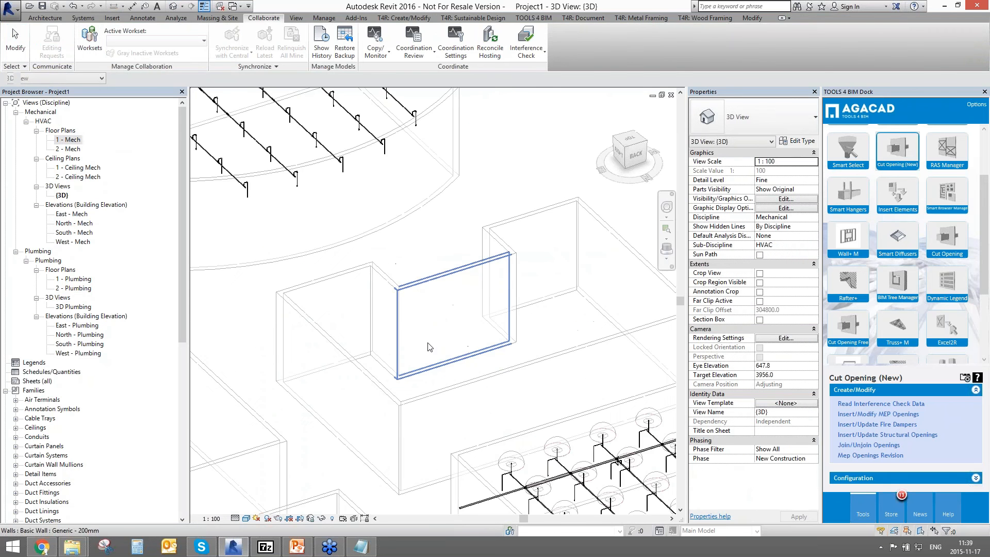
pyautogui.moveTo(516, 429); pyautogui.dragTo(664, 268, button='middle')
pyautogui.moveTo(232, 170); pyautogui.dragTo(567, 359, button='middle')
pyautogui.moveTo(496, 406); pyautogui.dragTo(550, 385, button='middle')
pyautogui.scroll(10, 469, 281)
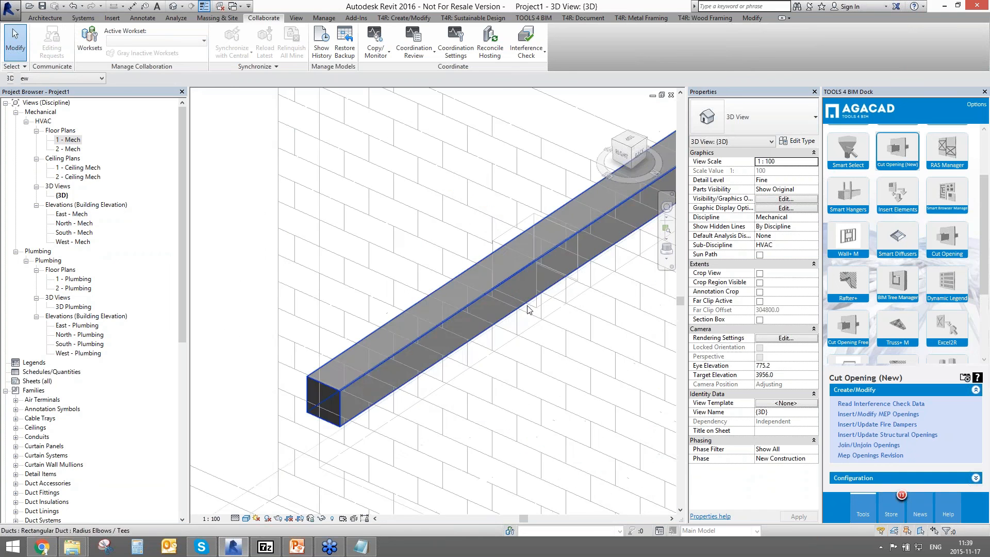
pyautogui.click(813, 217)
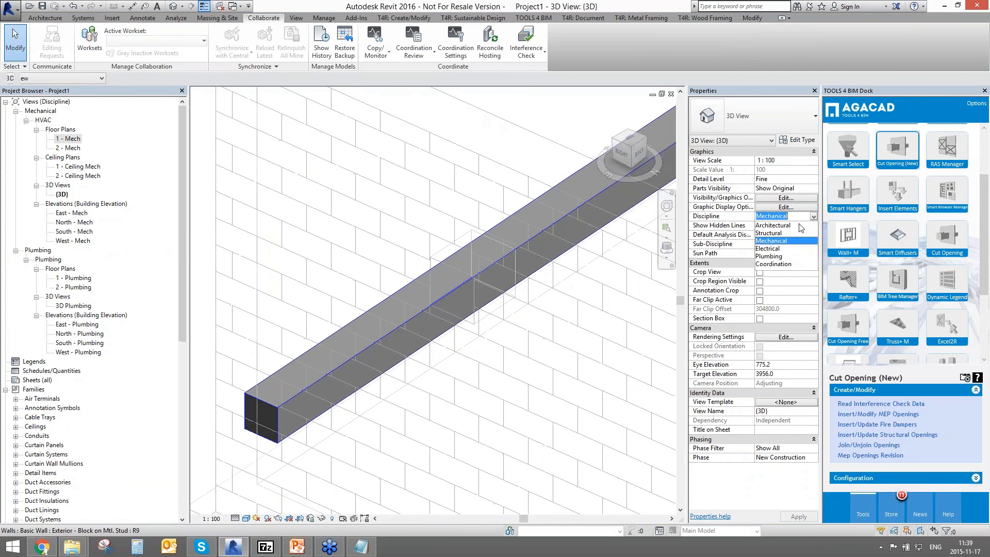
pyautogui.click(778, 267)
# Examine the inserted openings where the ducts cross the walls, checking the properties of one in the block wall
pyautogui.scroll(-4, 463, 393)
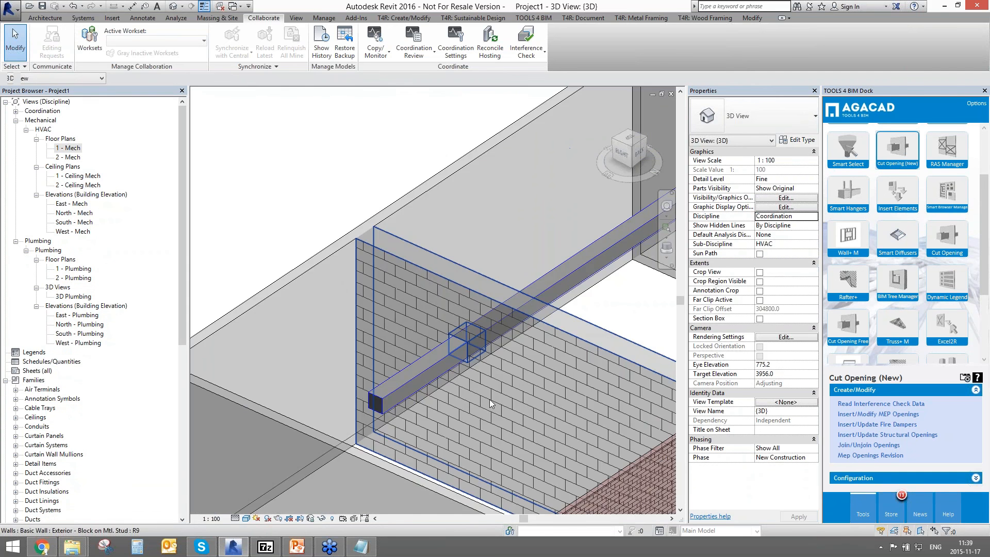
pyautogui.scroll(-2, 489, 399)
pyautogui.moveTo(490, 399); pyautogui.dragTo(370, 274, button='middle')
pyautogui.moveTo(547, 335); pyautogui.dragTo(279, 288, button='middle')
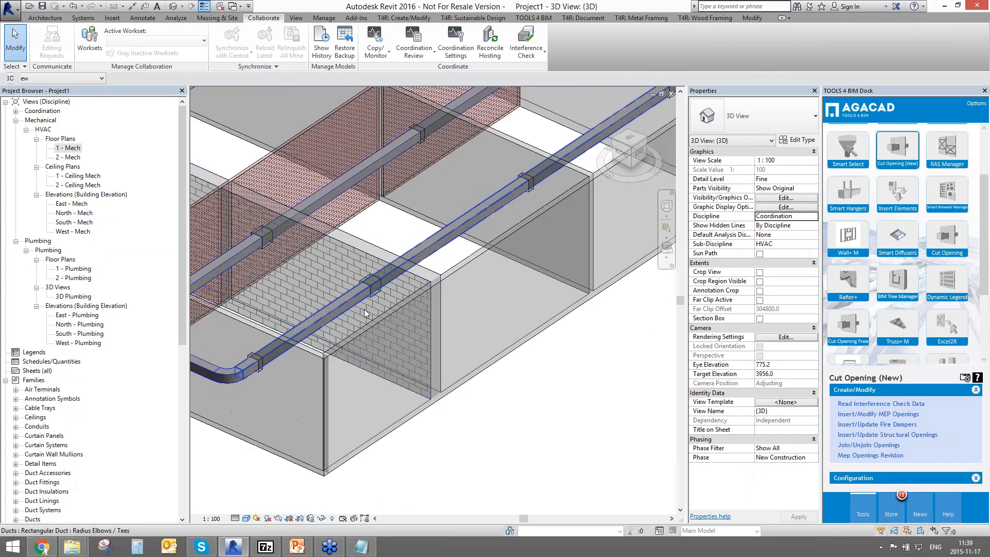
pyautogui.scroll(5, 364, 308)
pyautogui.click(393, 283)
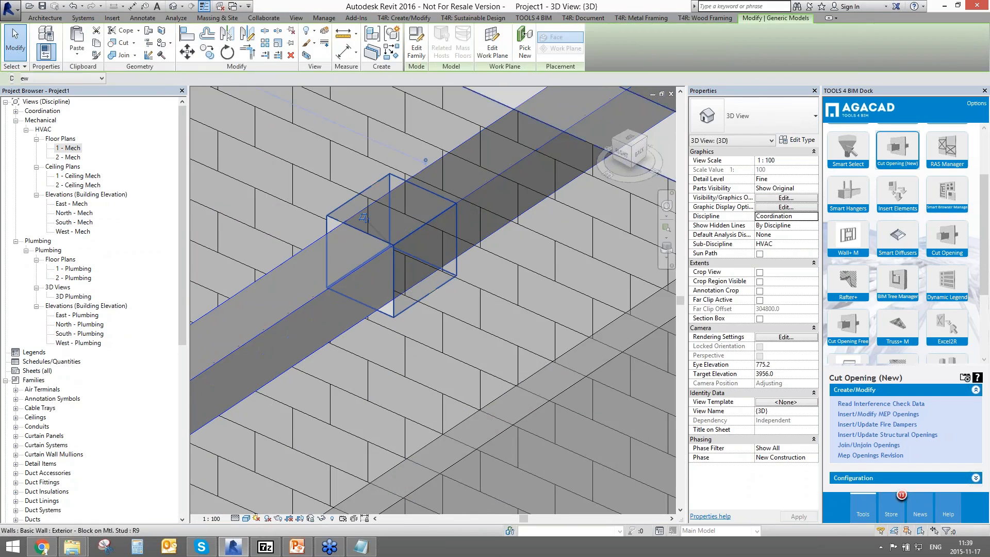
pyautogui.scroll(-5, 393, 283)
pyautogui.scroll(-6, 496, 307)
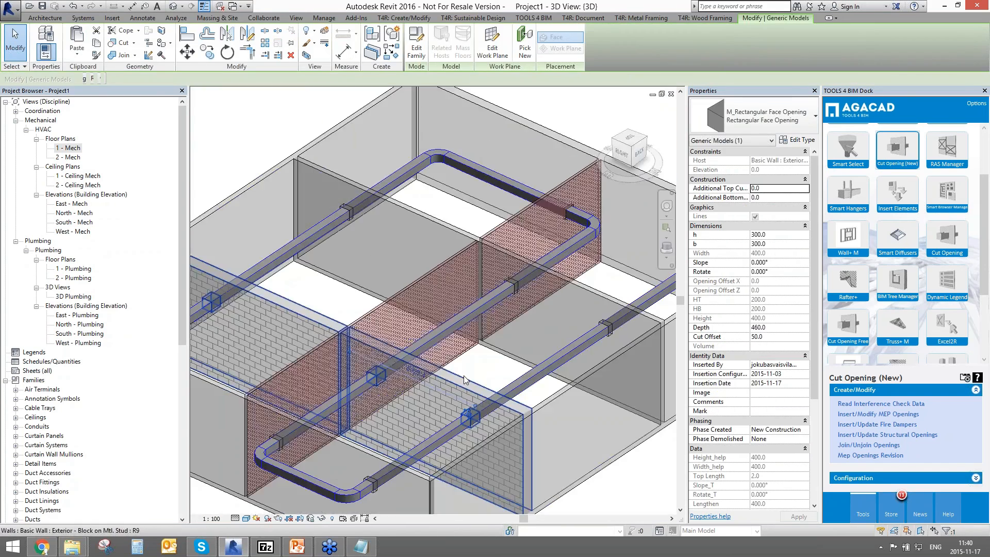
pyautogui.press('Escape')
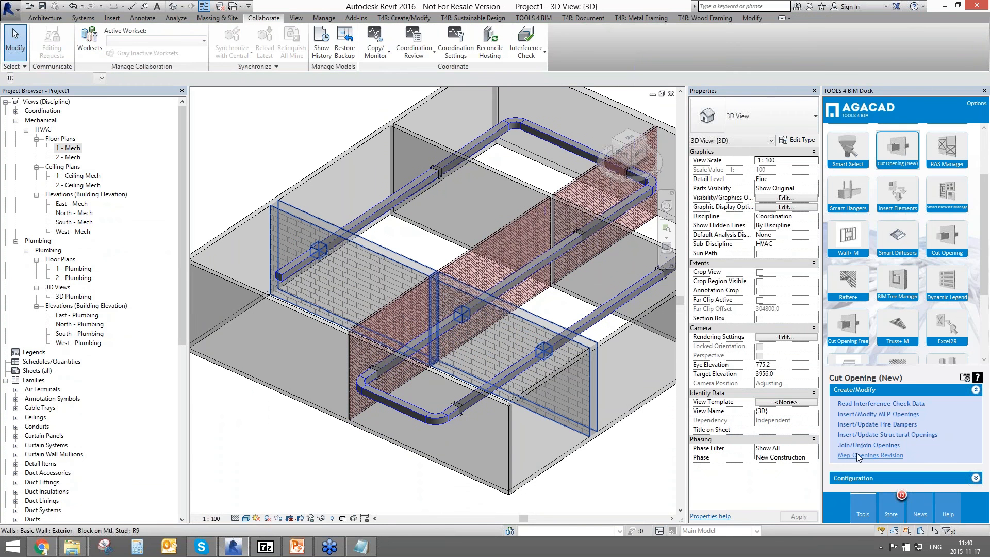
# Insert fire dampers from the "for fire damper.html" interference report for the mapped wall types
pyautogui.click(858, 427)
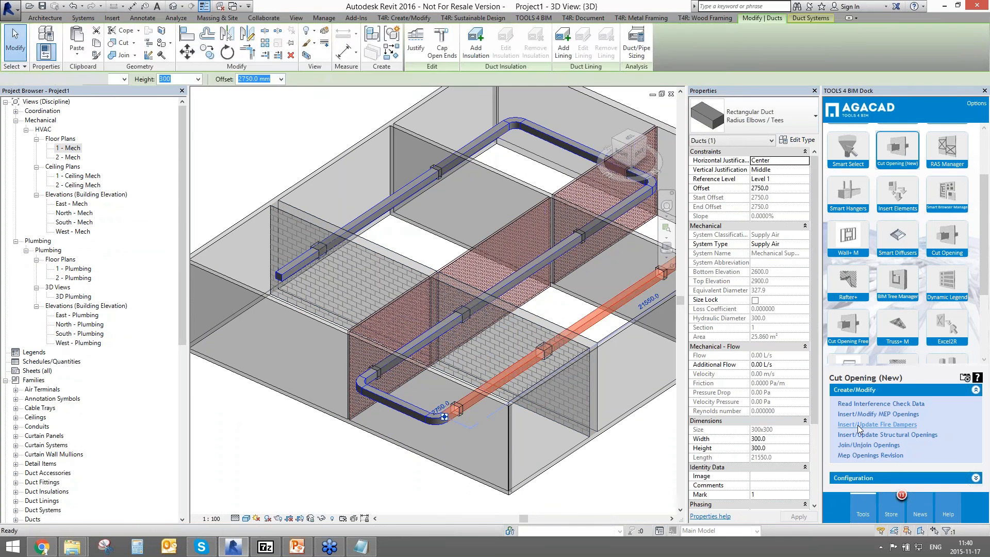
pyautogui.click(574, 250)
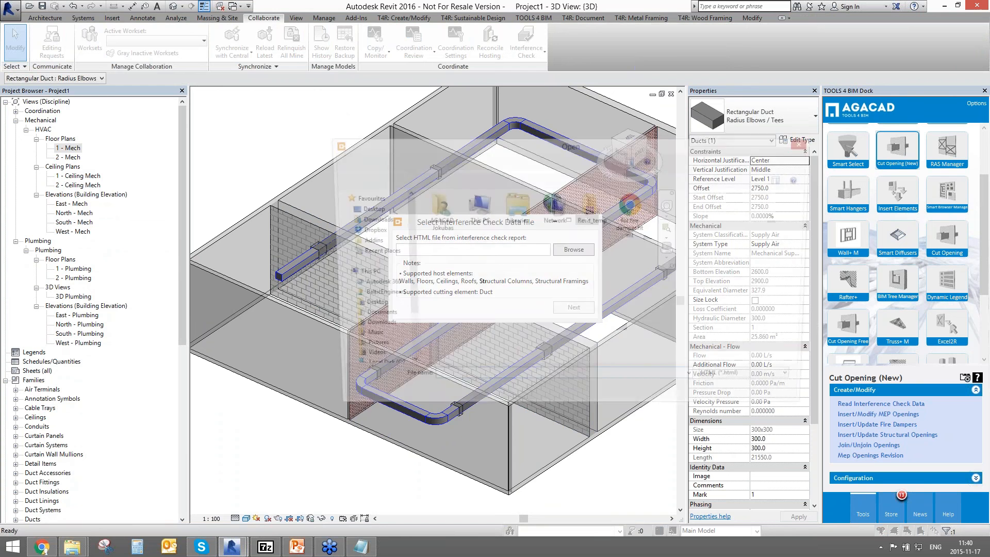
pyautogui.press('Escape')
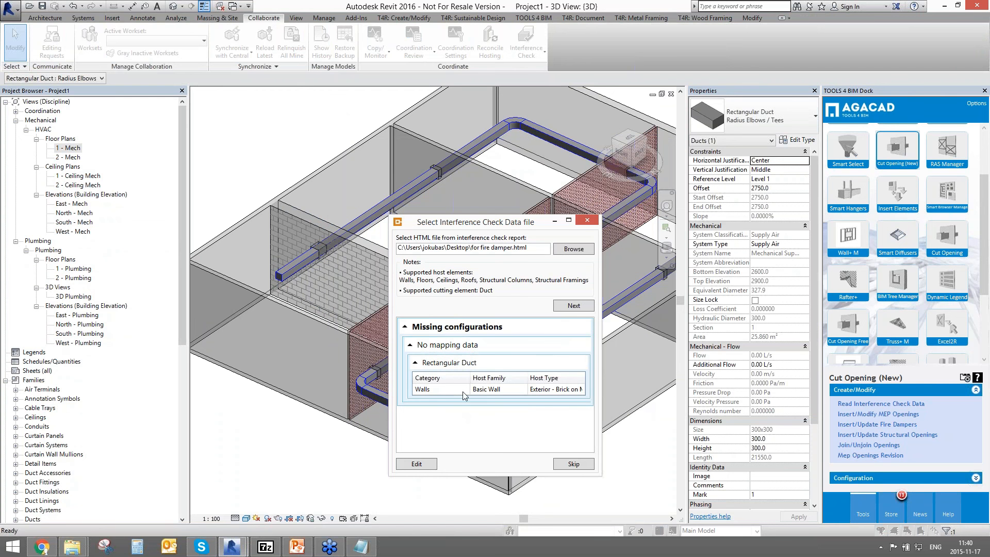
pyautogui.click(572, 307)
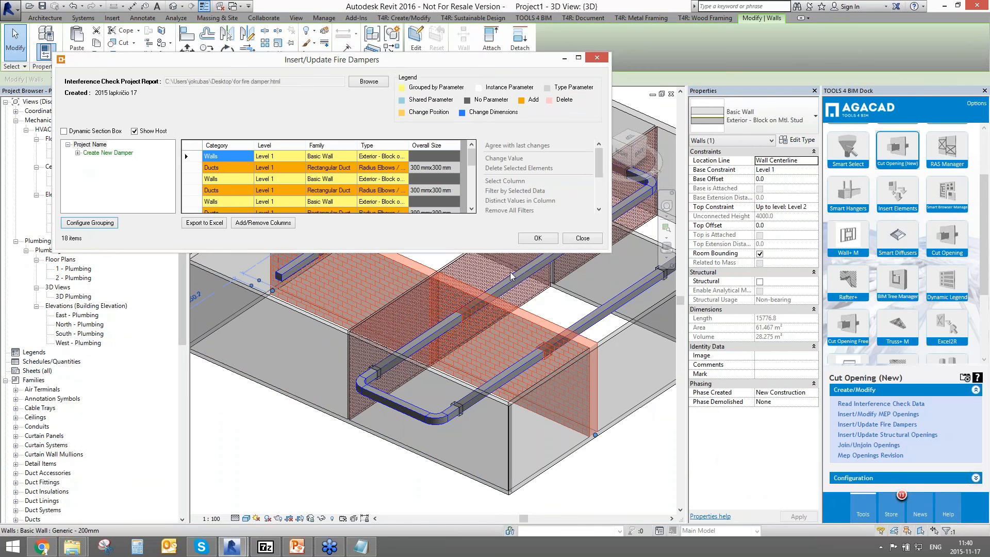
pyautogui.click(537, 239)
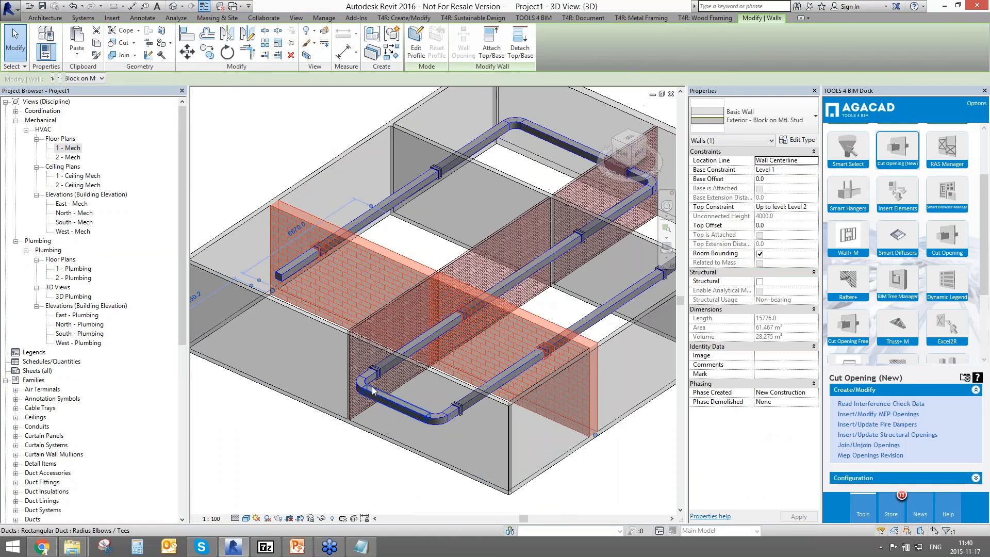
# Inspect the opening and the fire damper in the brick wall beside the duct elbow, leaving the damper selected
pyautogui.scroll(8, 402, 327)
pyautogui.click(397, 330)
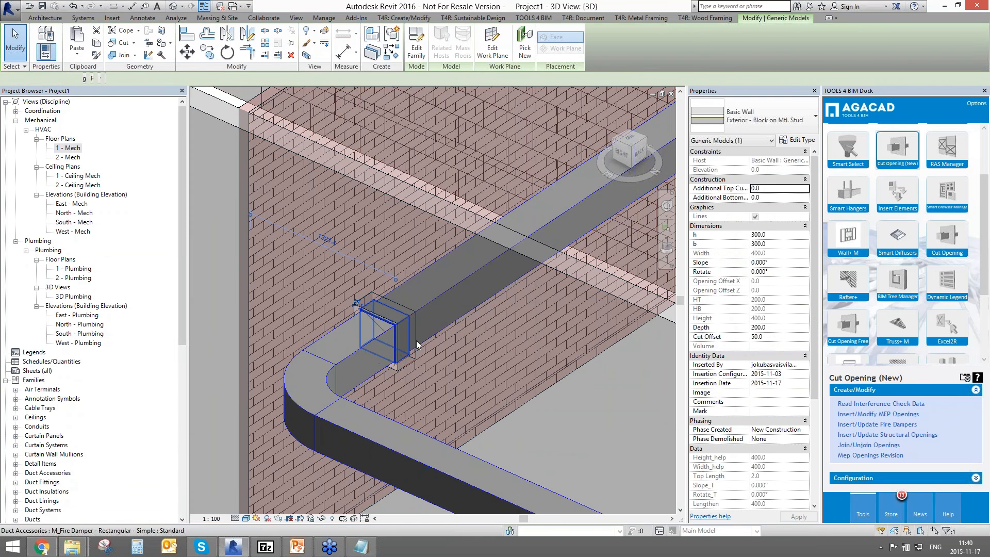
pyautogui.press('Escape')
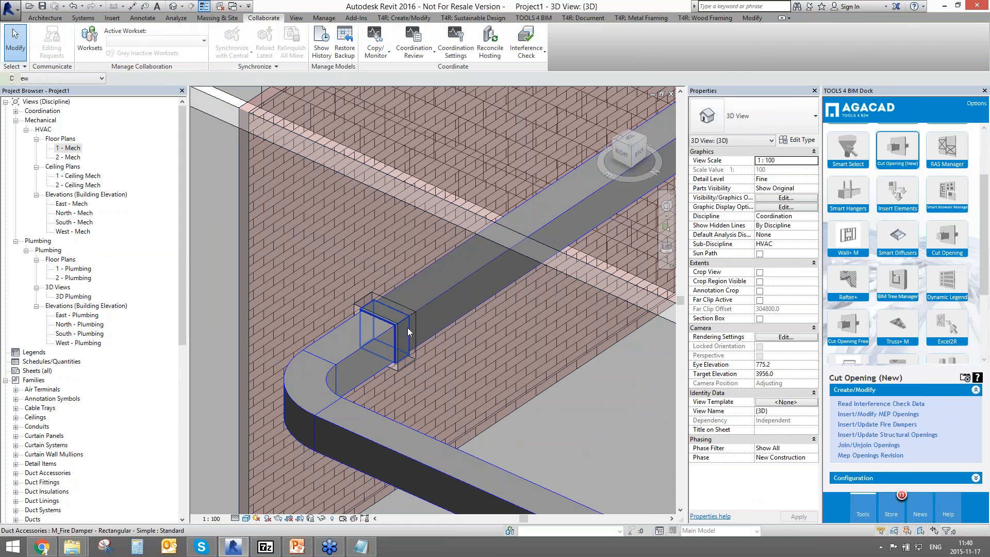
pyautogui.click(407, 326)
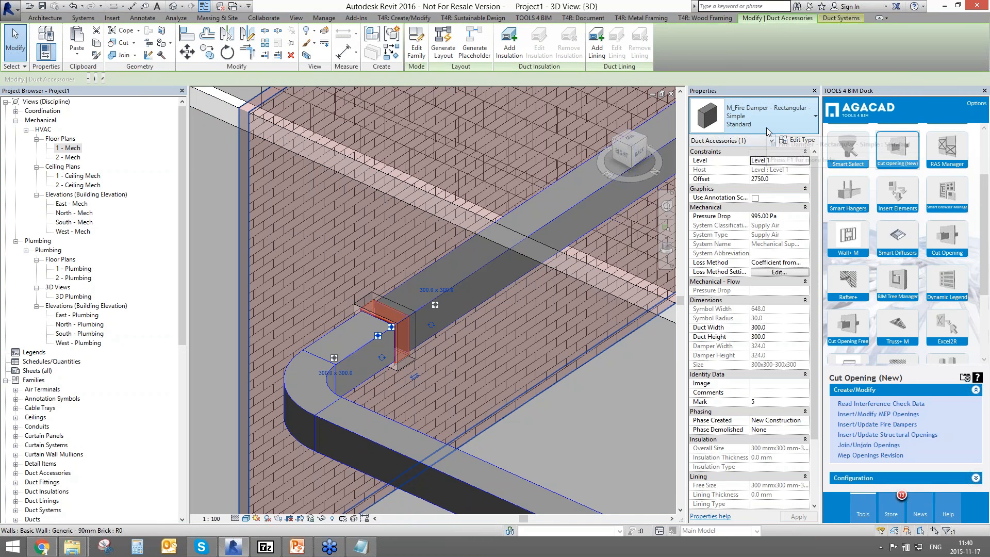
# Examine the duct crossings through the other walls, including the exterior brick wall, for openings and fire dampers
pyautogui.scroll(-4, 504, 274)
pyautogui.moveTo(501, 275); pyautogui.dragTo(402, 404, button='middle')
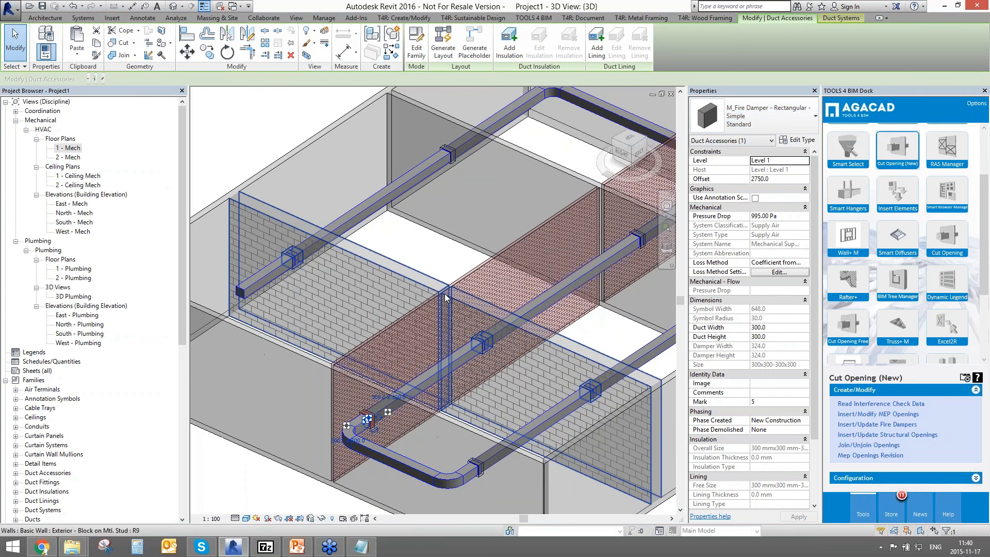
pyautogui.moveTo(445, 297); pyautogui.dragTo(247, 354, button='middle')
pyautogui.scroll(-3, 535, 303)
pyautogui.moveTo(495, 495); pyautogui.dragTo(420, 245, button='middle')
pyautogui.scroll(3, 432, 296)
pyautogui.scroll(-1, 536, 394)
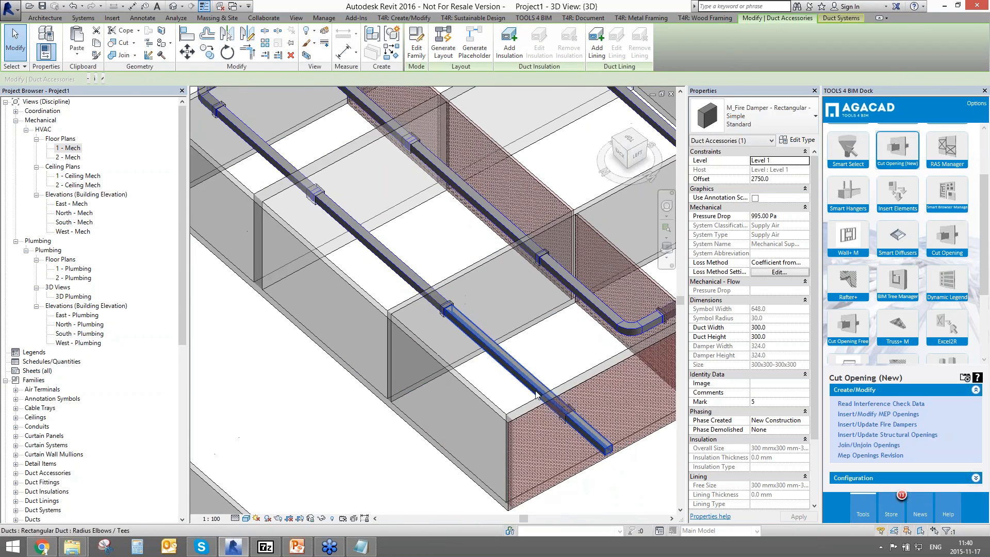
pyautogui.scroll(4, 536, 394)
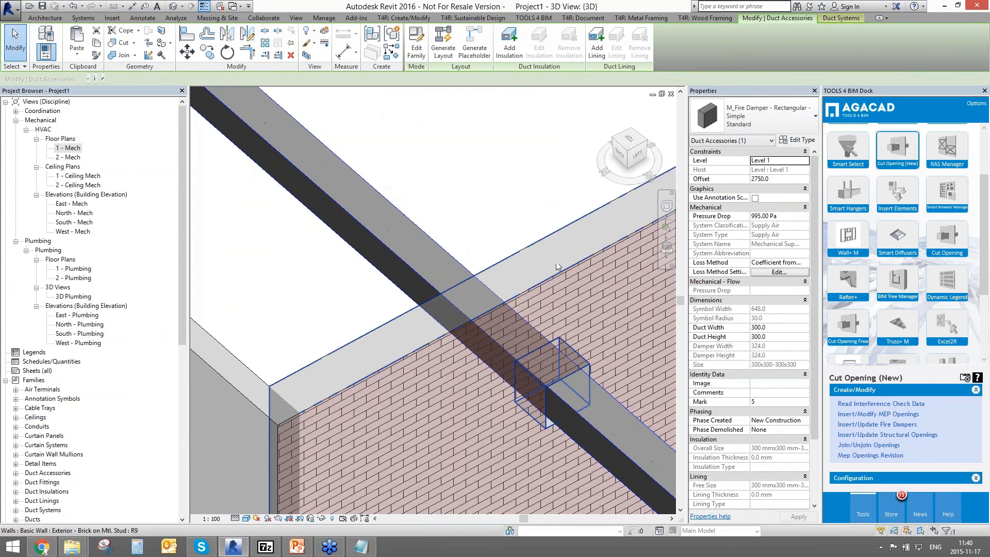
# Check the exterior brick wall's type and its fire damper assignment in the mapping of host element types to duct accessories
pyautogui.click(557, 266)
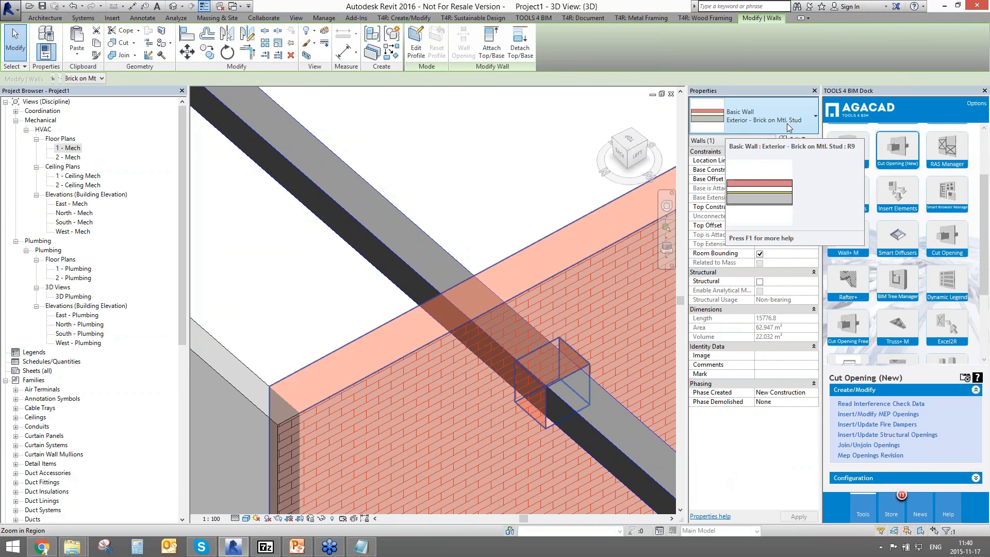
pyautogui.click(528, 142)
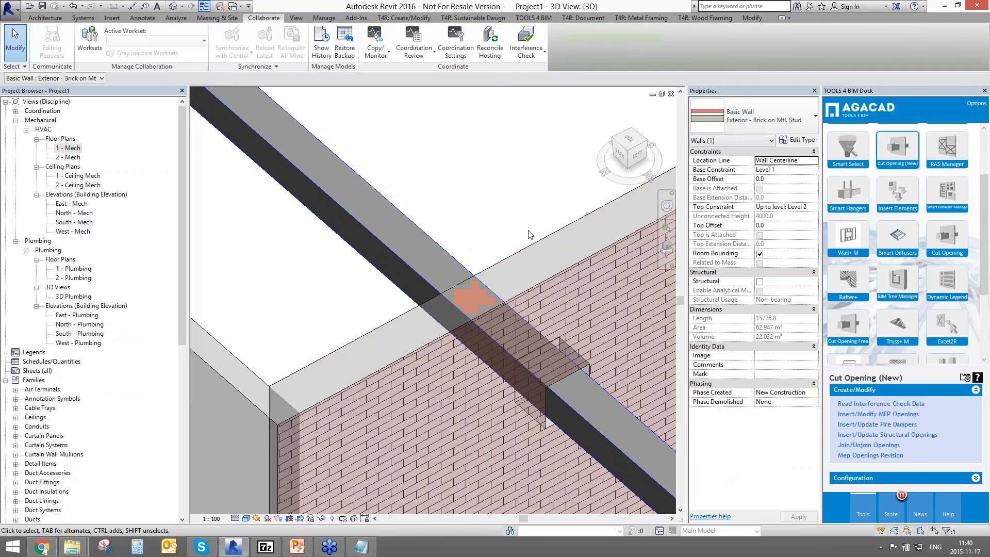
pyautogui.scroll(-1, 569, 391)
pyautogui.click(845, 478)
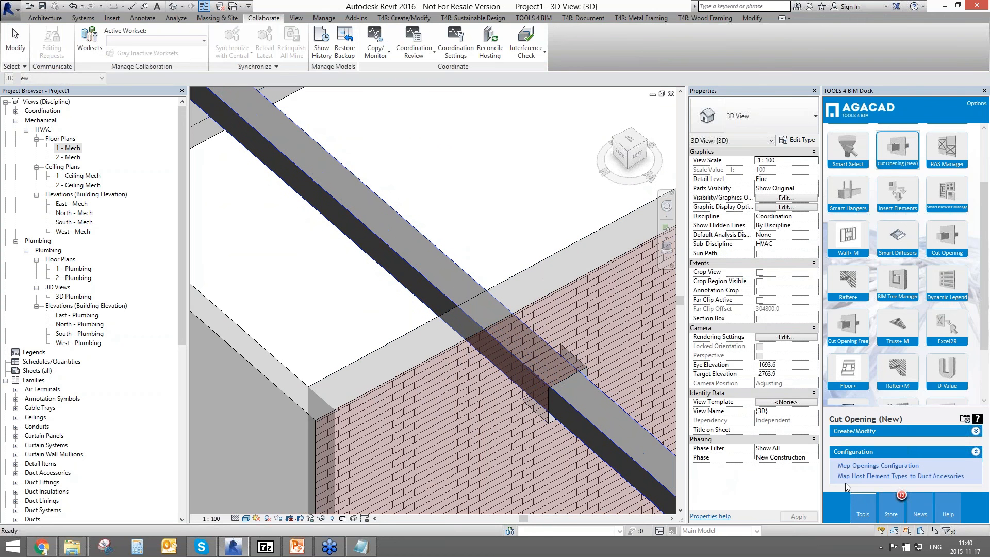
pyautogui.click(463, 330)
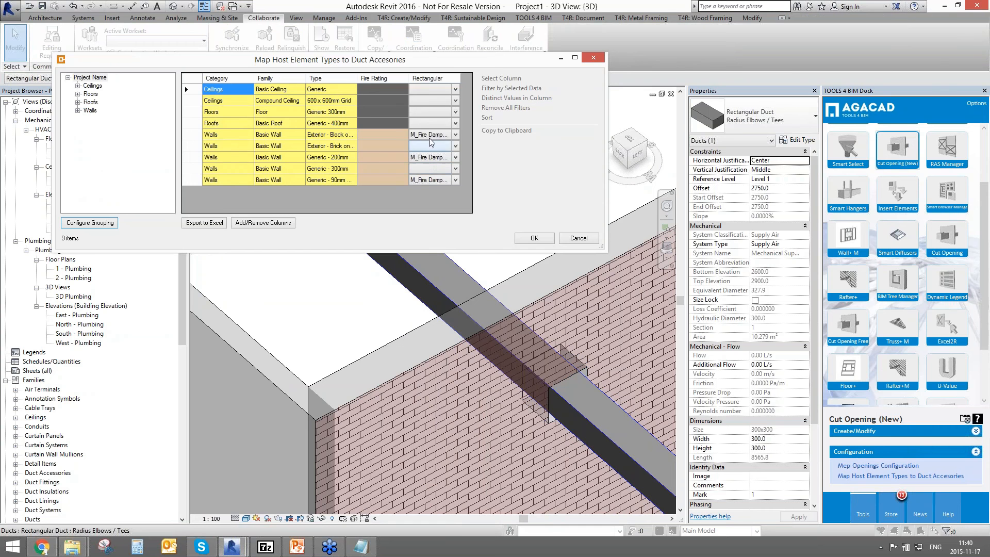
pyautogui.click(358, 147)
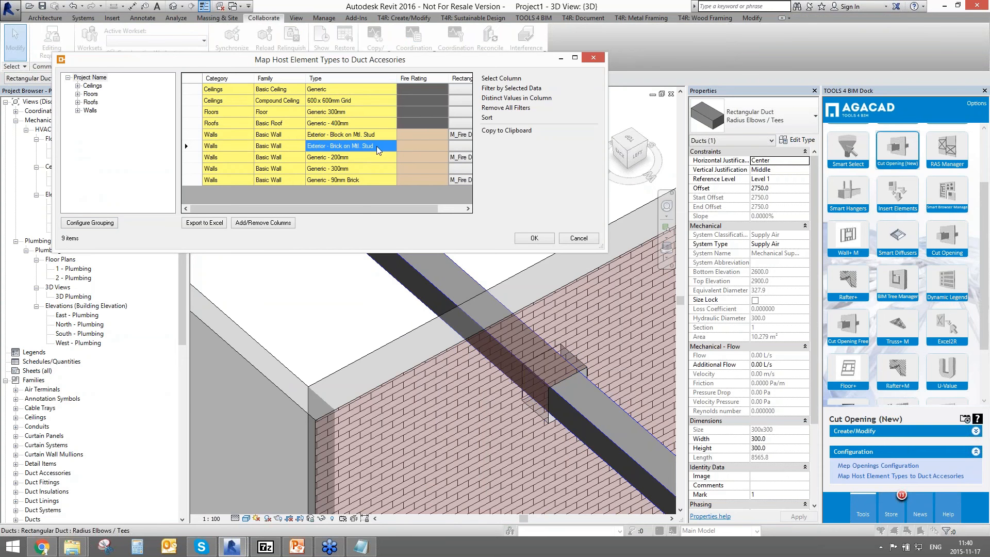
pyautogui.click(550, 242)
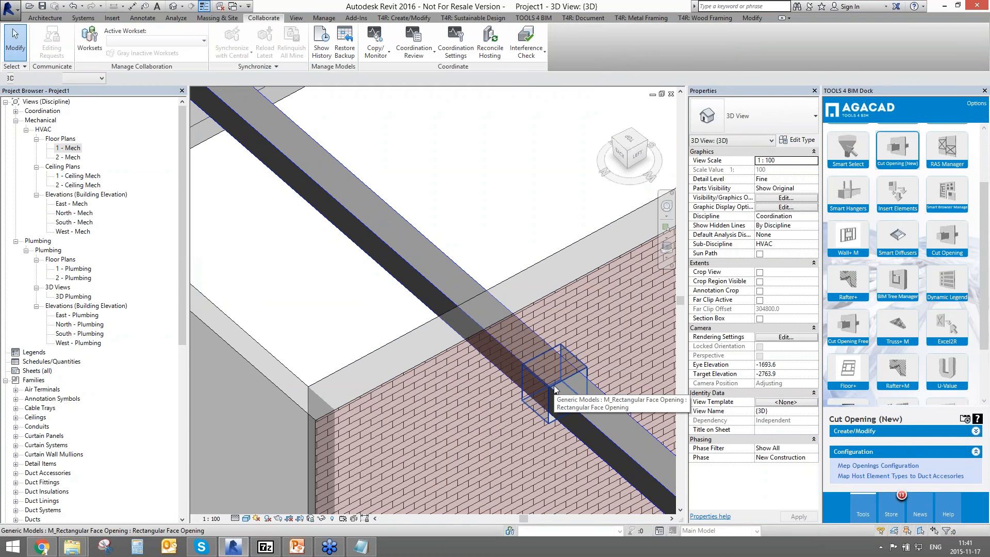
# Examine the sprinkler heads, branch pipes and couplings in the building with the curved wall
pyautogui.scroll(-6, 463, 286)
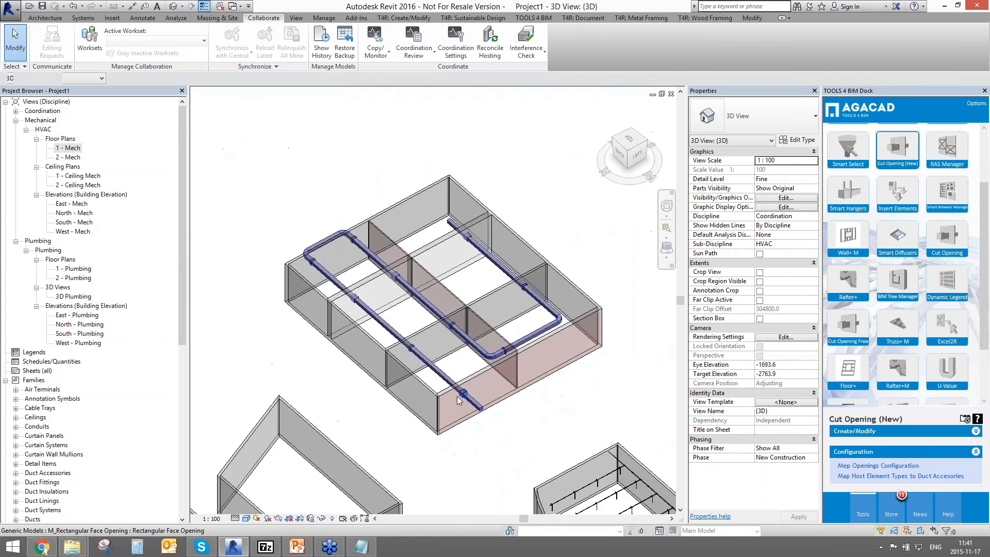
pyautogui.keyDown('shift'); pyautogui.moveTo(456, 396); pyautogui.dragTo(660, 384, button='middle'); pyautogui.keyUp('shift')
pyautogui.scroll(-2, 453, 369)
pyautogui.moveTo(562, 268); pyautogui.dragTo(442, 369, button='middle')
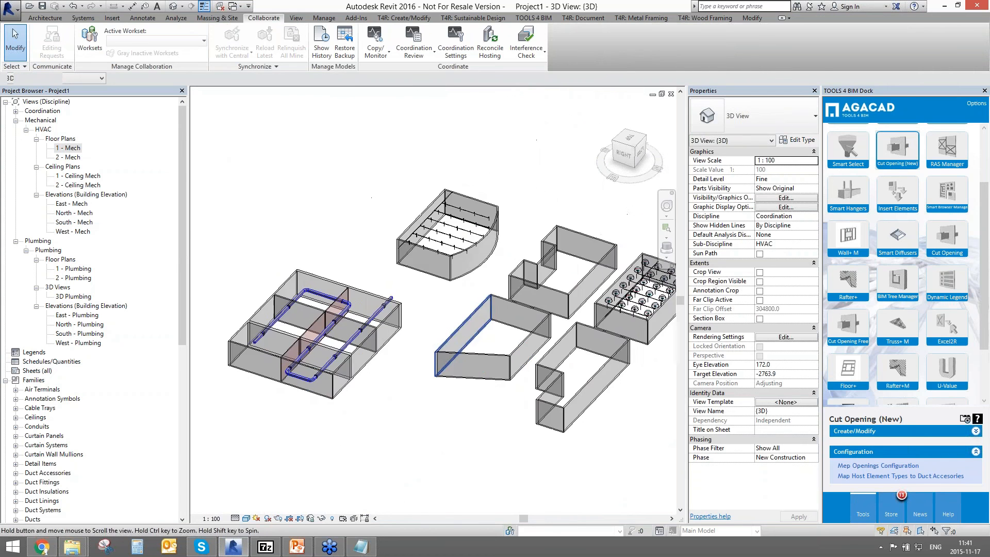
pyautogui.scroll(-2, 473, 375)
pyautogui.keyDown('shift'); pyautogui.moveTo(471, 427); pyautogui.dragTo(466, 428, button='middle'); pyautogui.keyUp('shift')
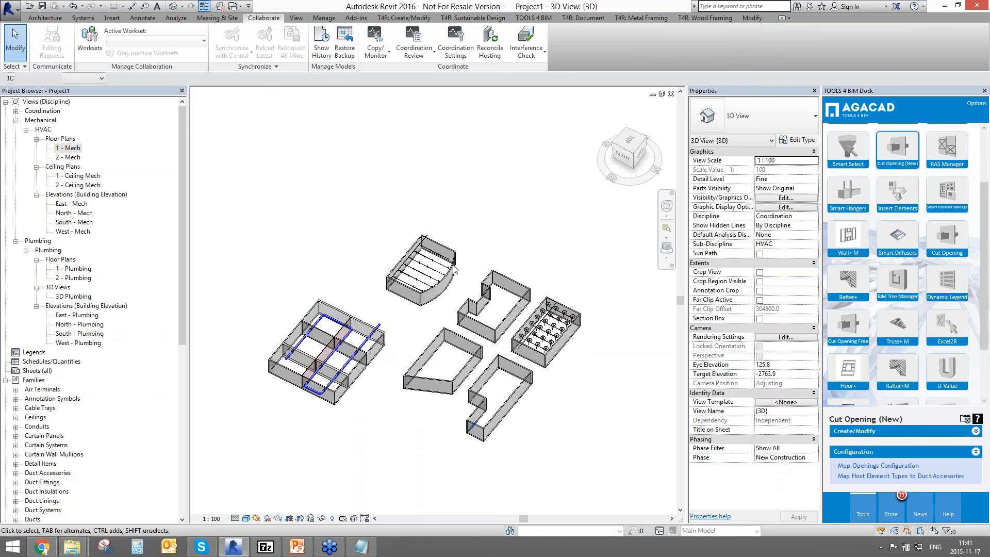
pyautogui.scroll(10, 397, 295)
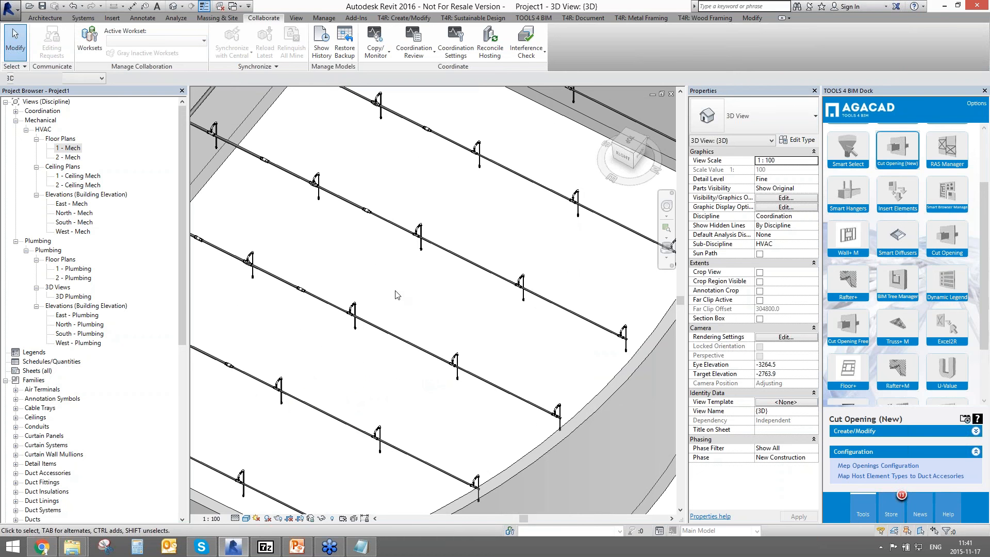
pyautogui.scroll(8, 402, 270)
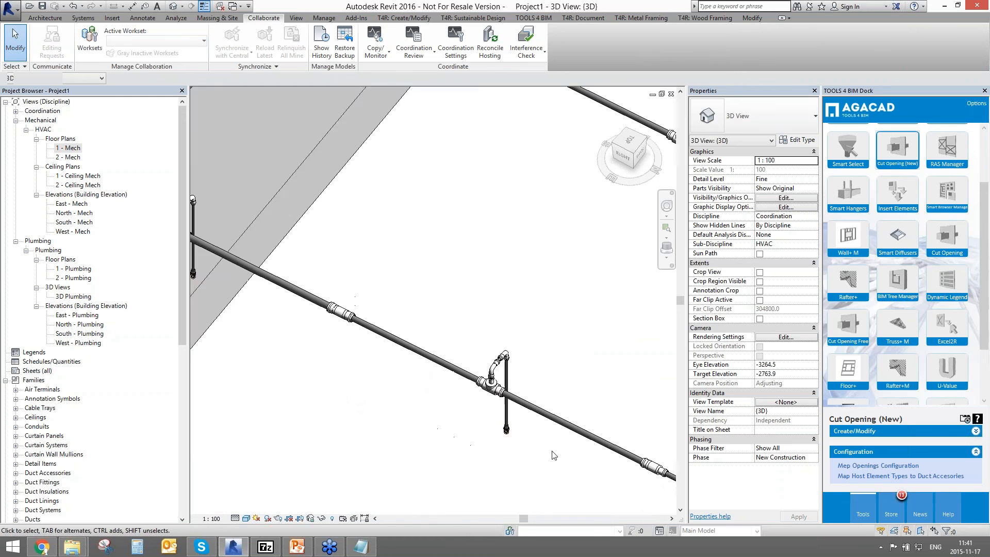
pyautogui.scroll(3, 552, 455)
pyautogui.scroll(-4, 396, 408)
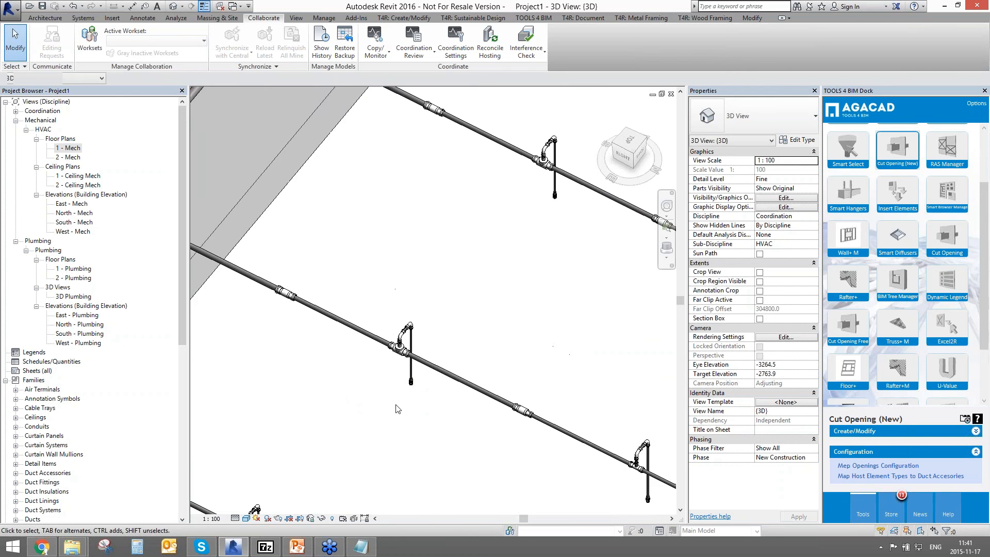
pyautogui.scroll(-2, 396, 407)
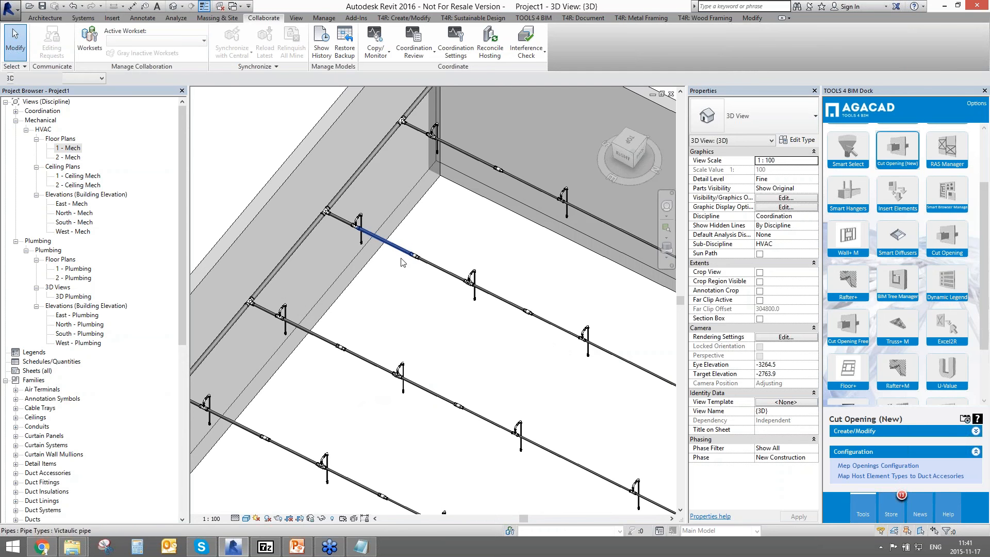
# Examine the duct run and its wall crossings again, including the opening in the block wall near the duct's end
pyautogui.scroll(-4, 402, 260)
pyautogui.moveTo(356, 412); pyautogui.dragTo(472, 165, button='middle')
pyautogui.moveTo(309, 402); pyautogui.dragTo(495, 237, button='middle')
pyautogui.scroll(-3, 354, 336)
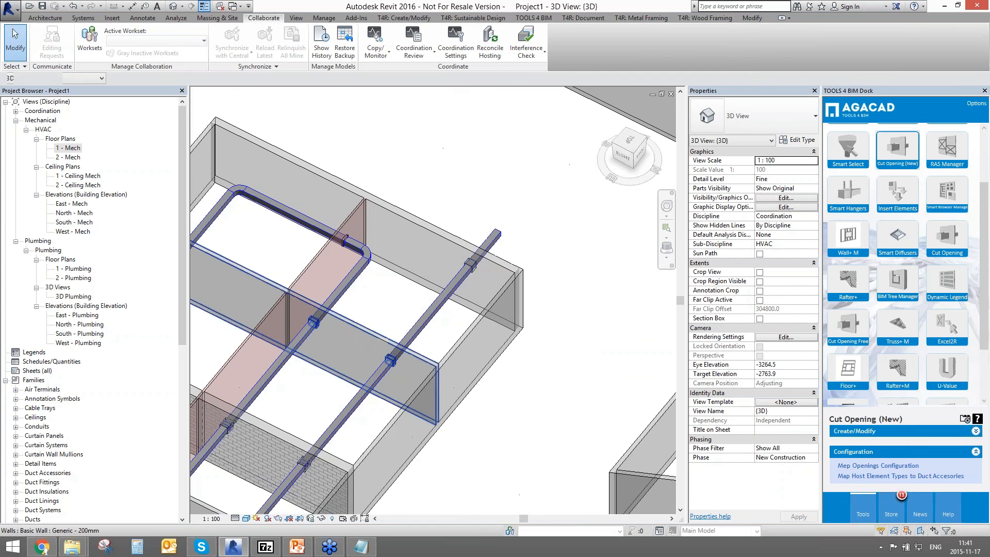
pyautogui.scroll(8, 292, 281)
pyautogui.scroll(-3, 284, 277)
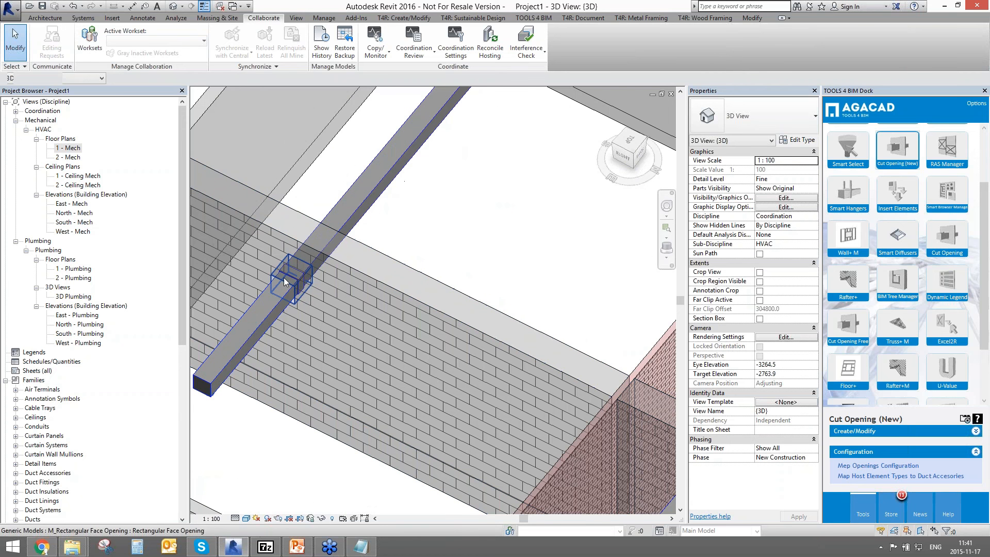
pyautogui.scroll(-3, 318, 304)
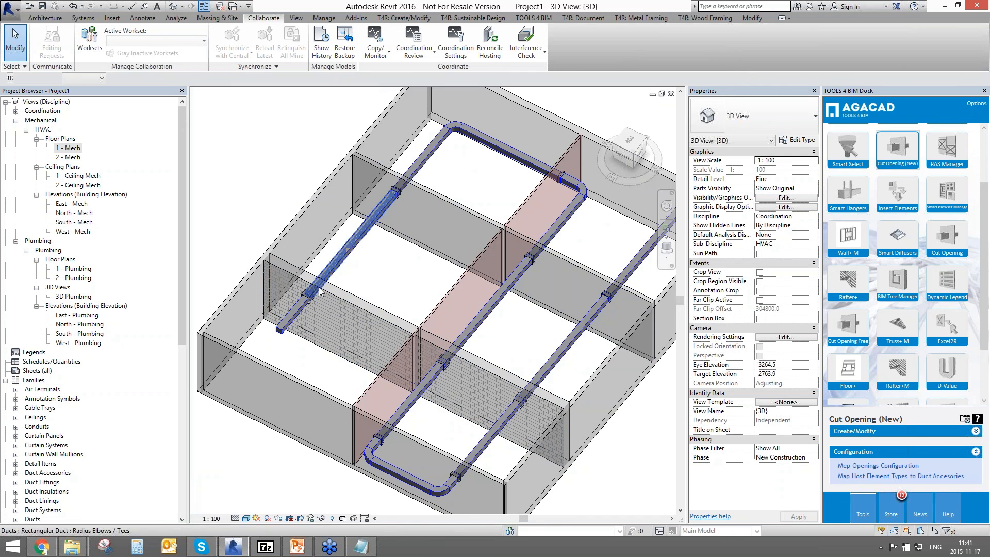
pyautogui.scroll(3, 278, 323)
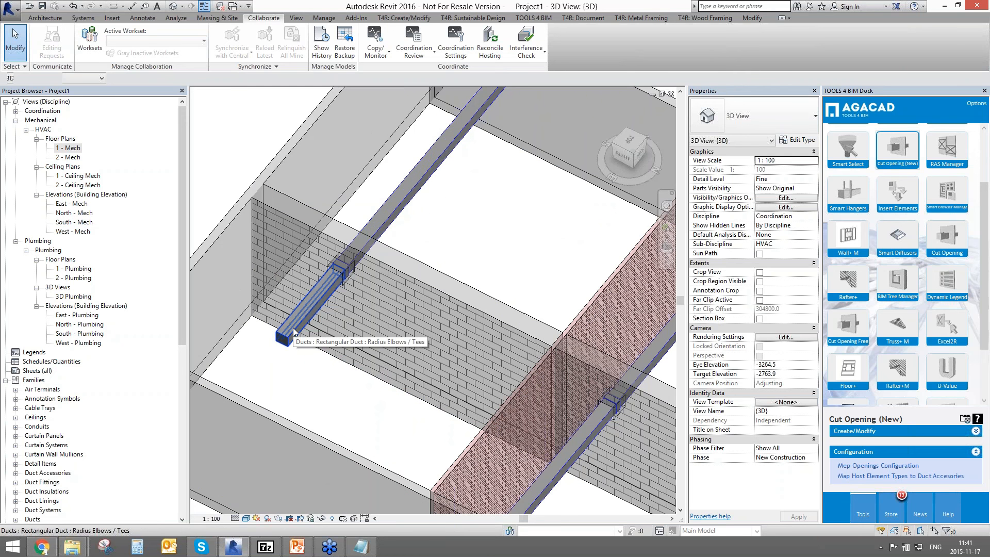
pyautogui.scroll(-6, 293, 327)
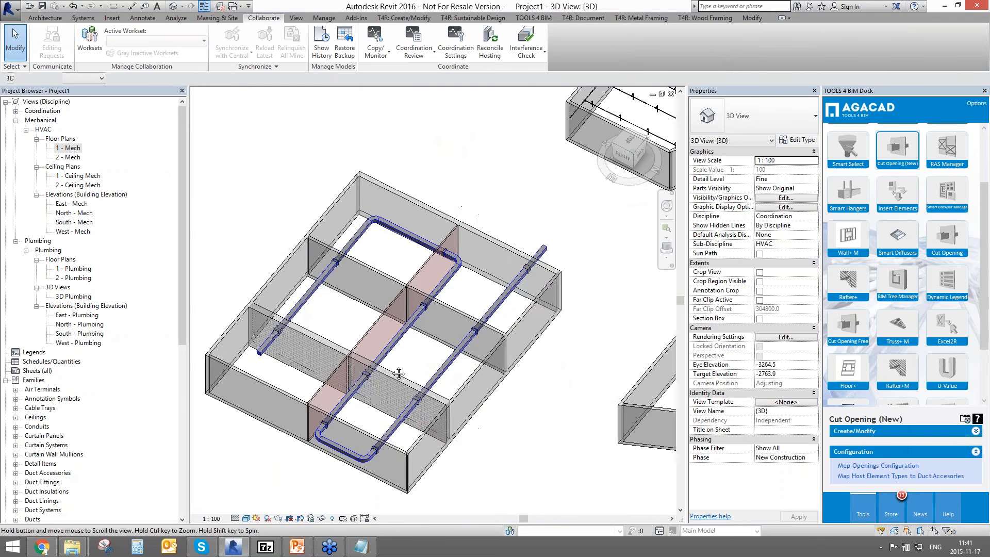
pyautogui.scroll(-2, 473, 335)
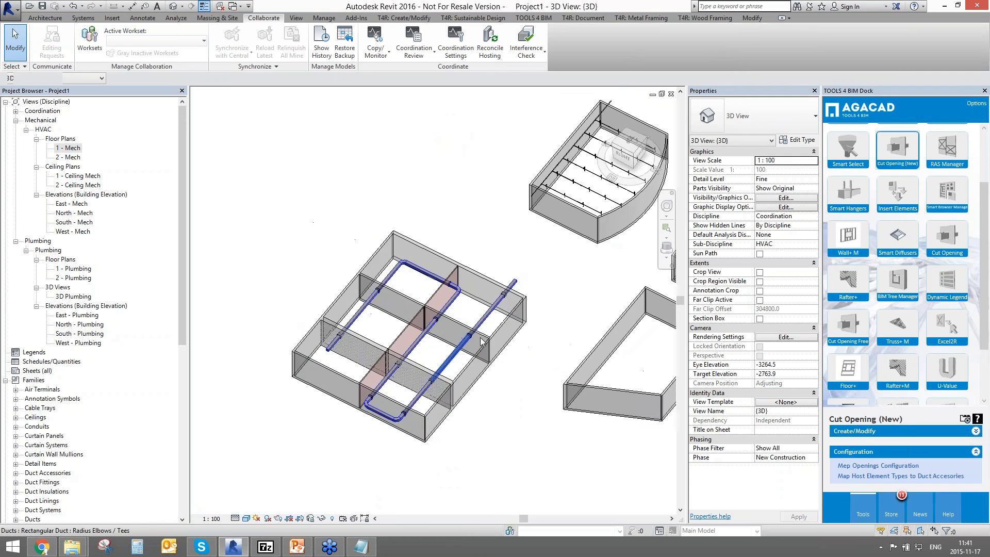
pyautogui.moveTo(469, 329); pyautogui.dragTo(418, 282, button='middle')
pyautogui.scroll(-2, 376, 364)
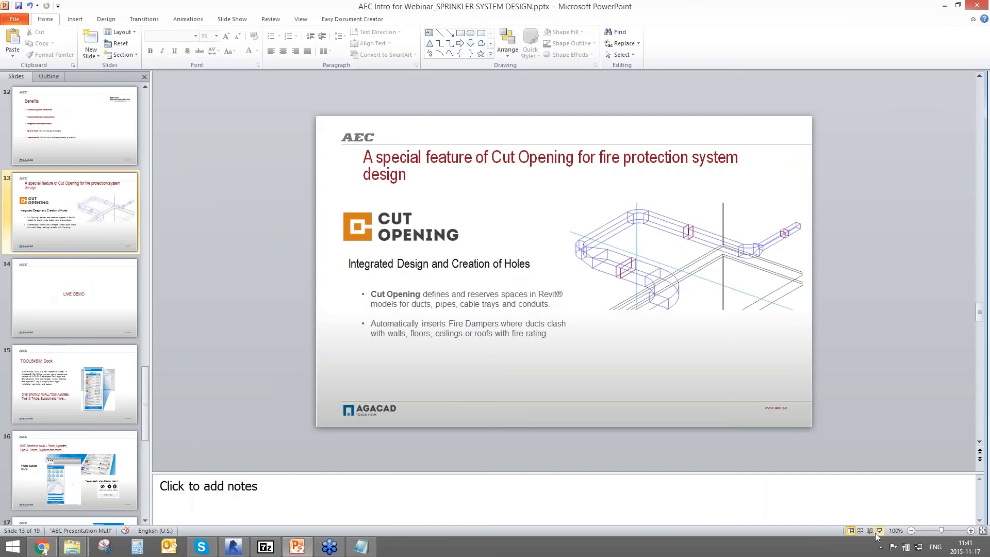
# Switch to PowerPoint and present the slides from Cut Opening to the closing slide, go back one slide and end the show
pyautogui.click(876, 532)
pyautogui.press('Right')
pyautogui.press('Right')
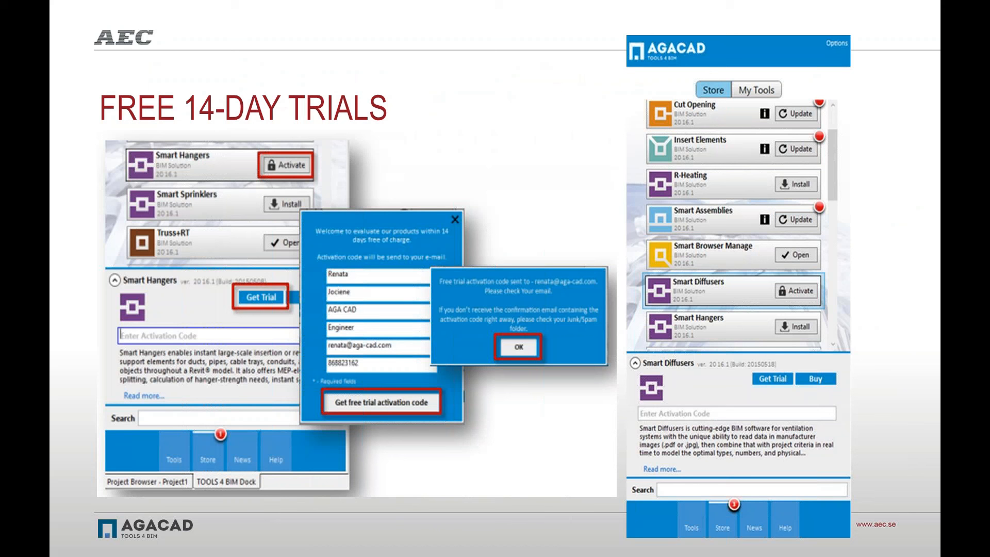
pyautogui.press('Right')
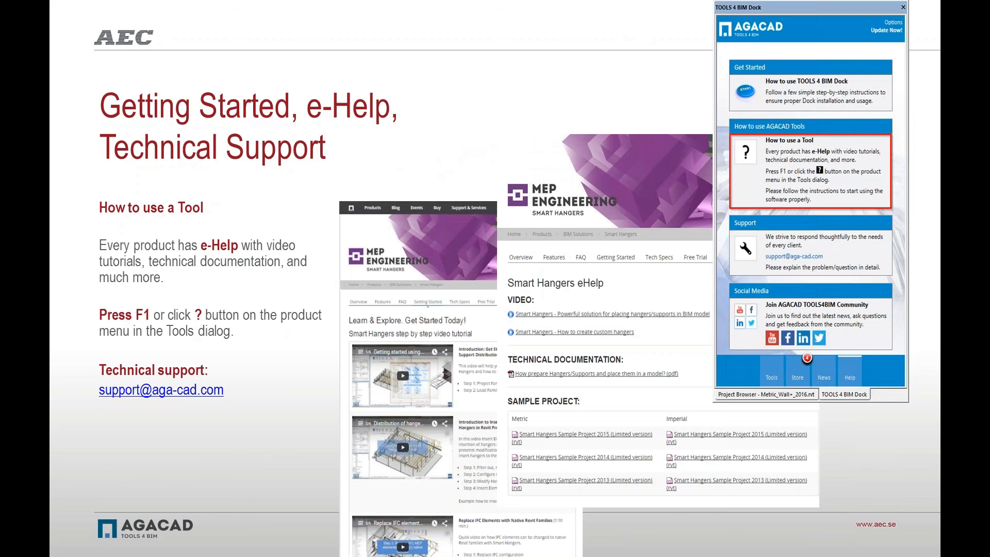
pyautogui.press('Right')
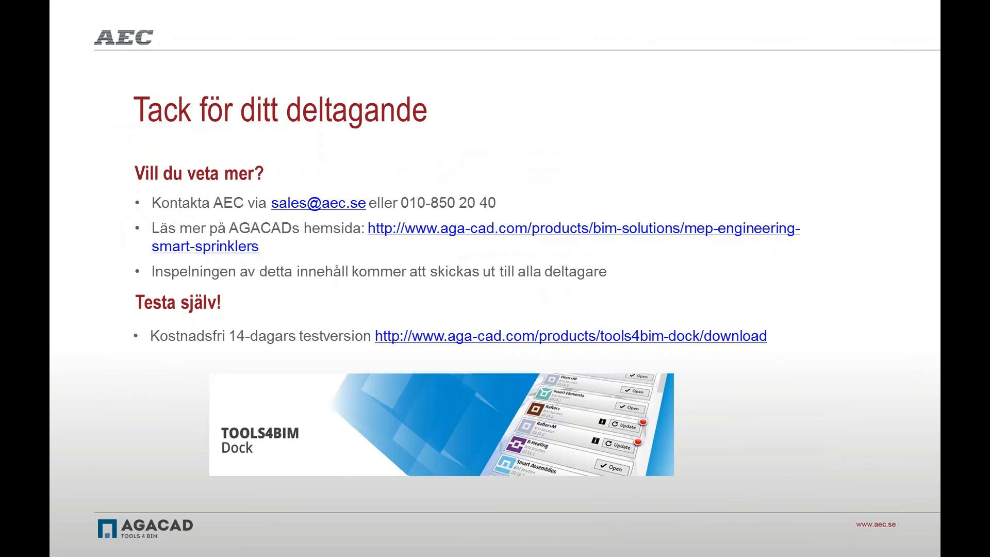
pyautogui.press('Left')
pyautogui.press('Escape')
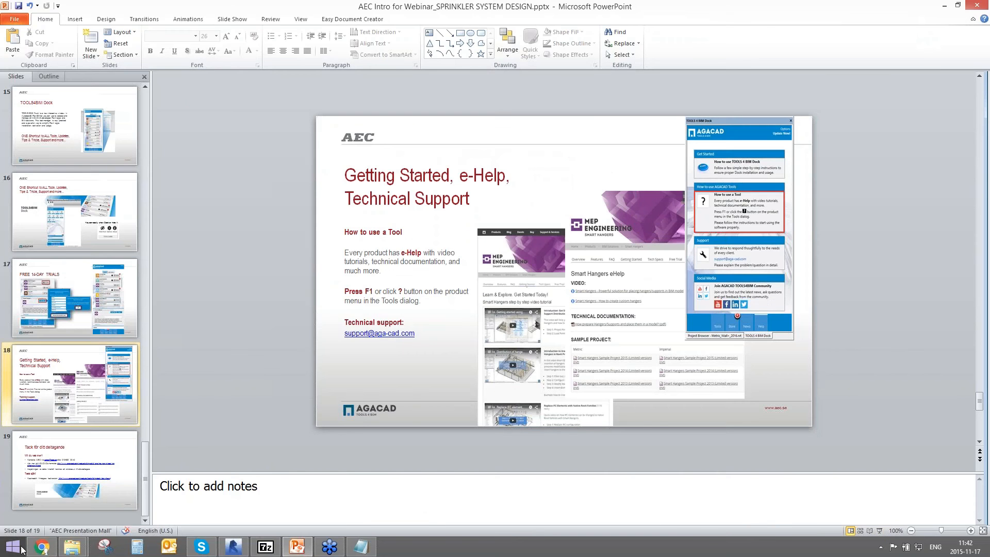
# Switch to Chrome, load aga-cad.com in a new tab and open the TOOLS4BIM Dock download page at its download options
pyautogui.click(42, 547)
pyautogui.click(213, 9)
pyautogui.write('A')
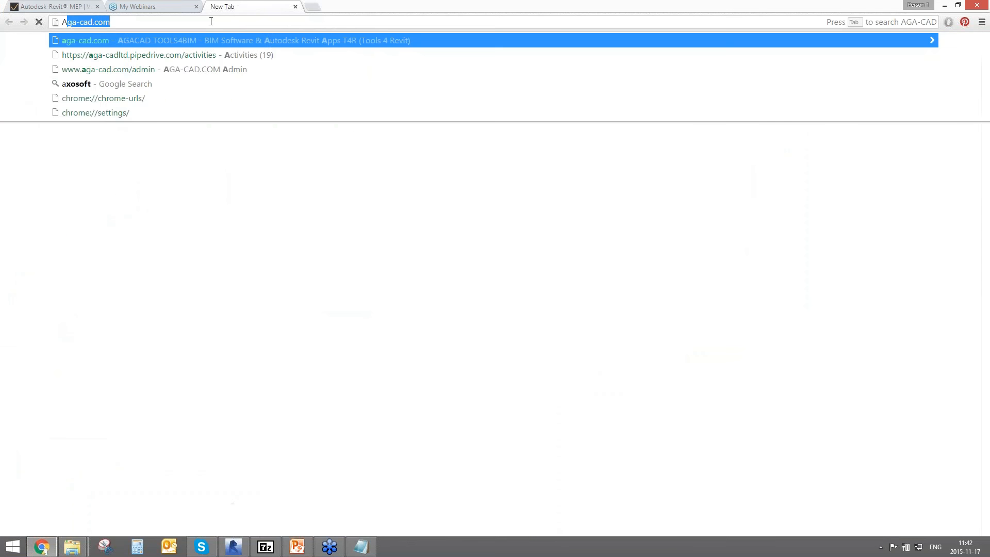
pyautogui.write('GA-CAD.COM')
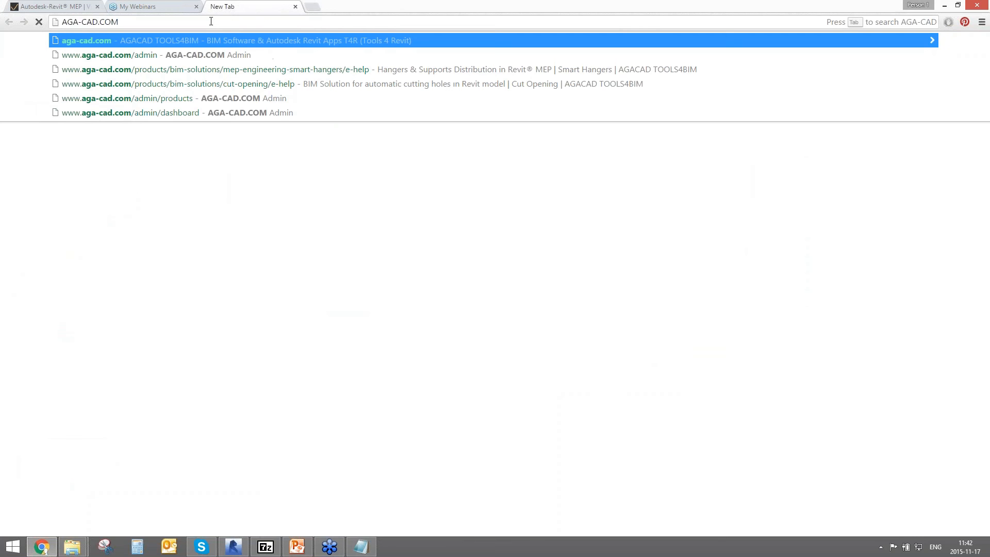
pyautogui.press('Return')
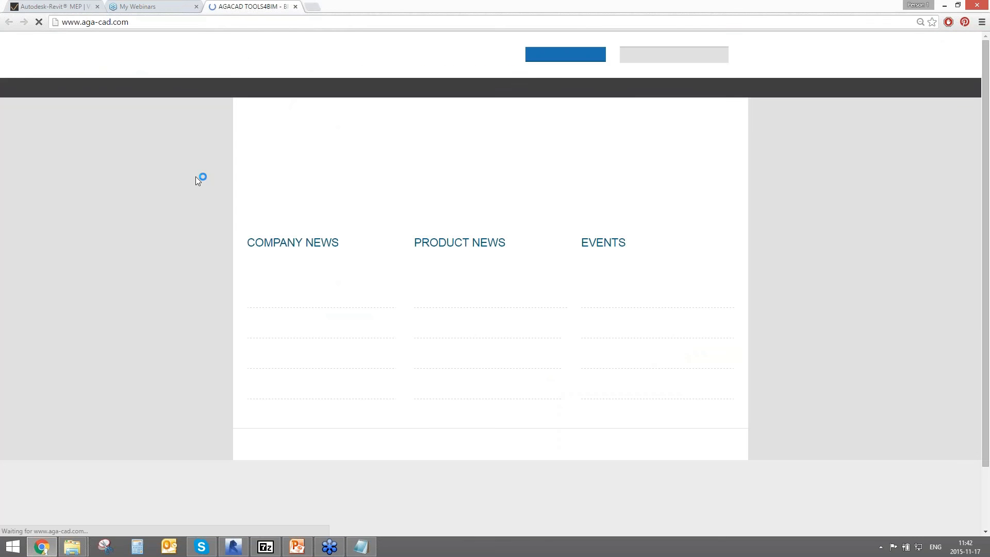
pyautogui.scroll(-3, 269, 330)
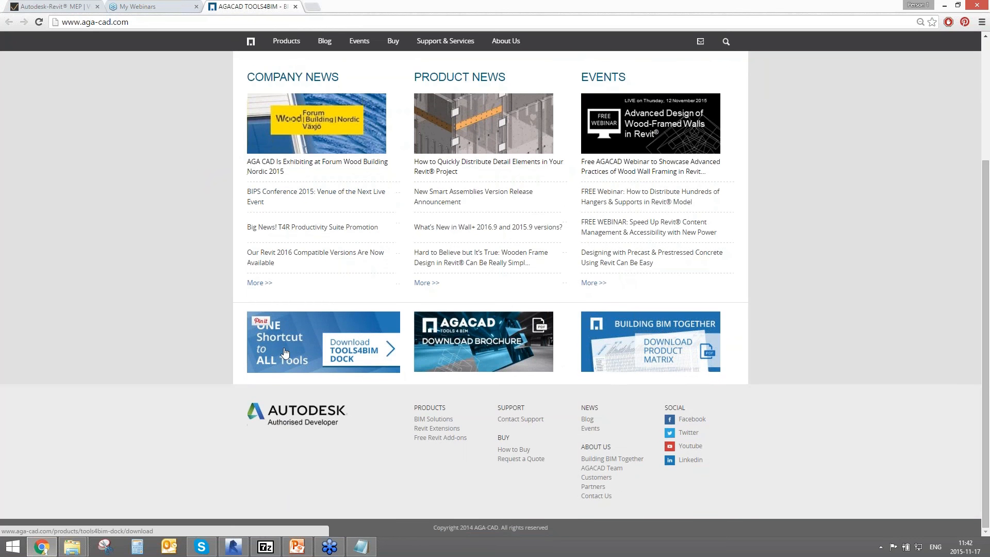
pyautogui.click(336, 356)
pyautogui.scroll(-3, 308, 280)
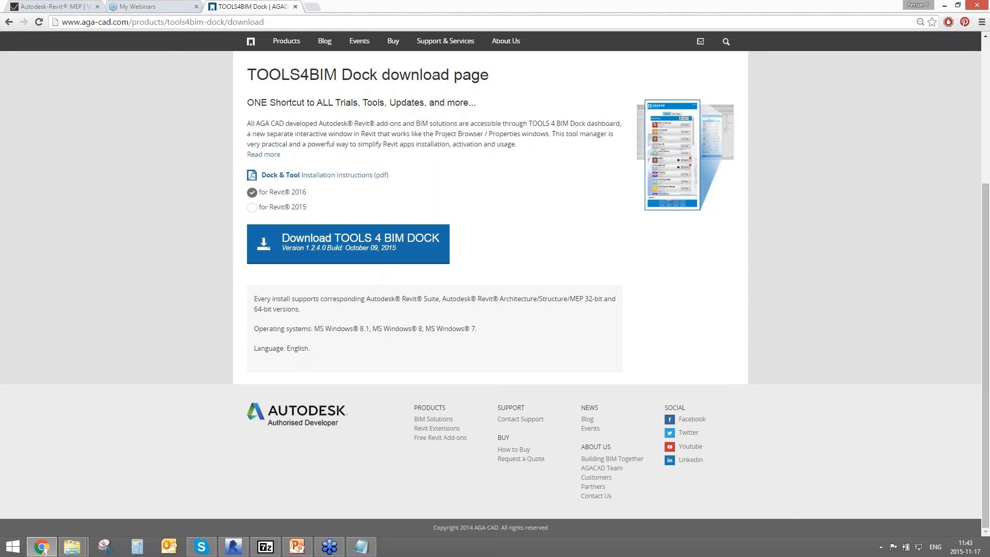
# Switch back to Revit, look through the BIM solutions and tools in the TOOLS 4 BIM Dock store, and open its news
pyautogui.click(234, 546)
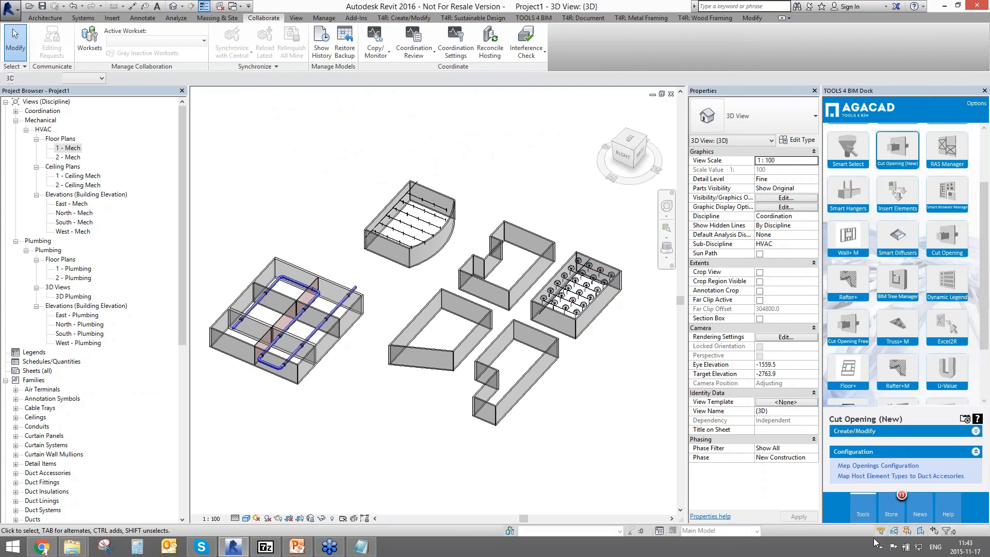
pyautogui.click(897, 509)
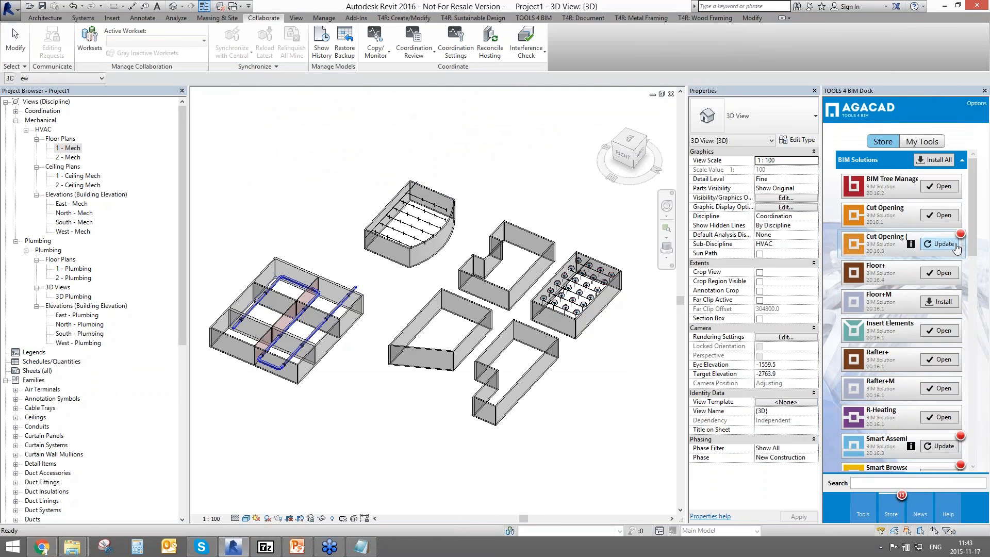
pyautogui.scroll(-3, 928, 309)
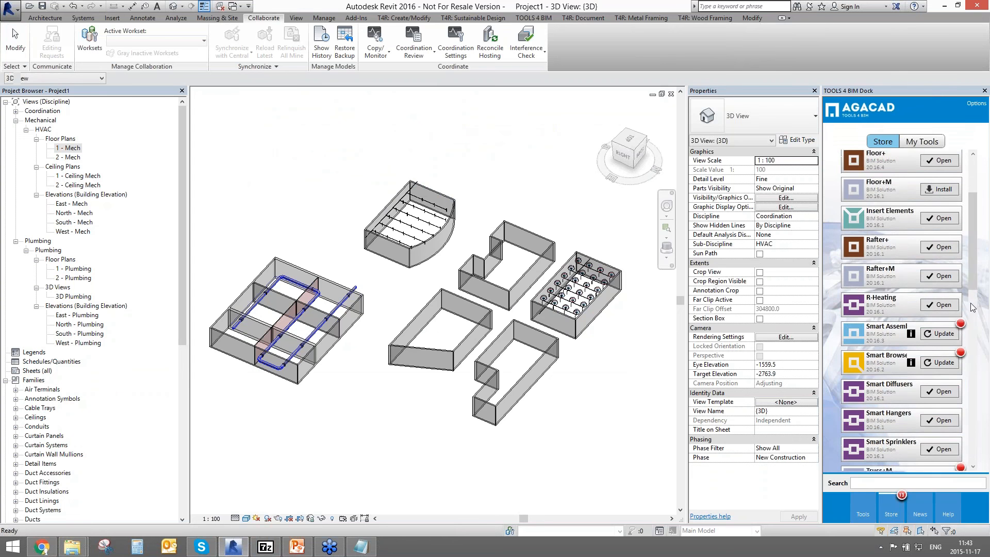
pyautogui.scroll(-7, 902, 309)
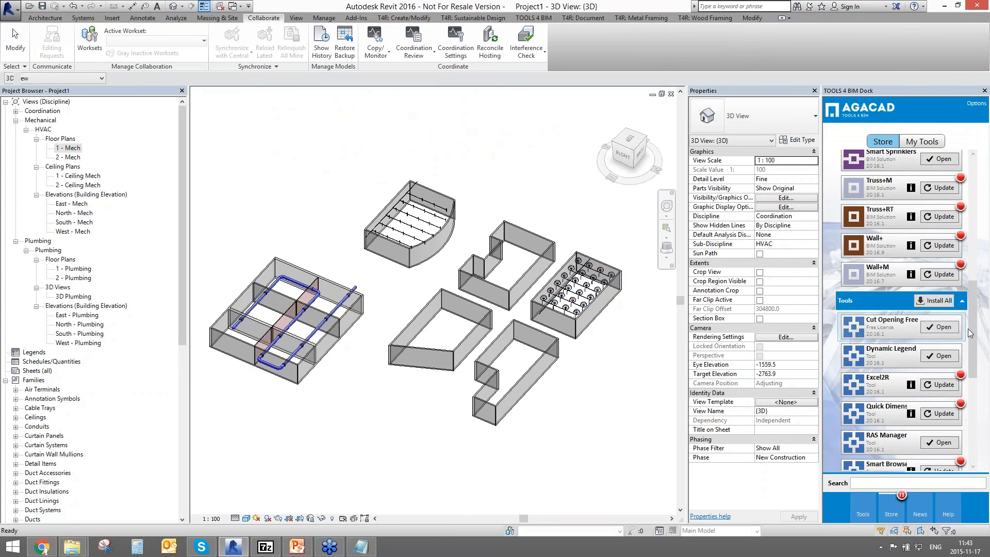
pyautogui.scroll(-7, 932, 307)
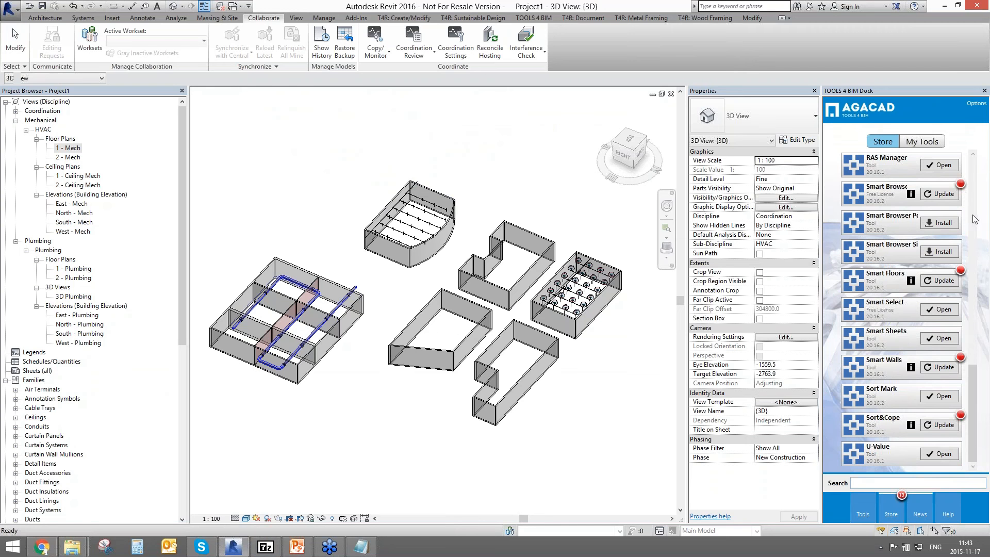
pyautogui.click(920, 508)
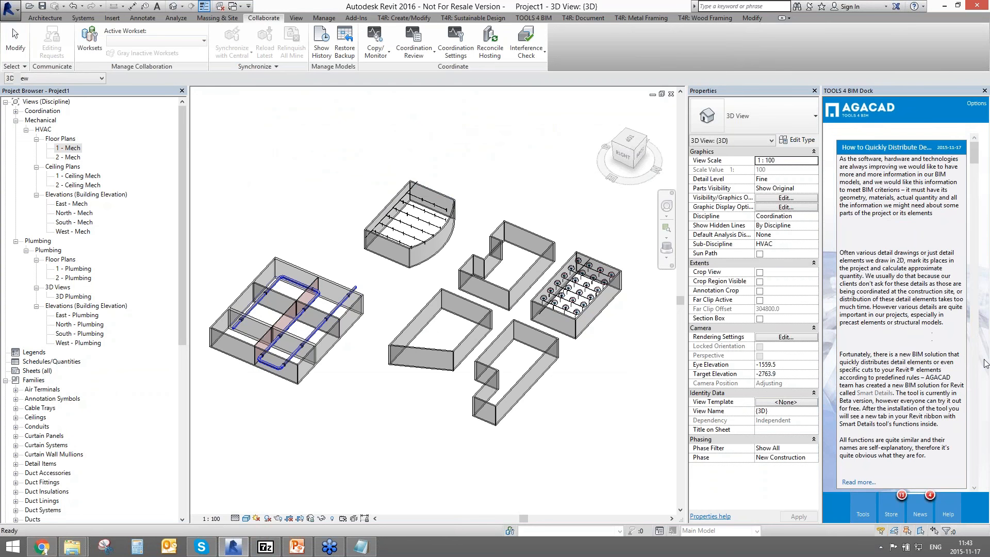
# Undock the TOOLS 4 BIM Dock into a floating window, close it, and select the straight duct at the run's open end
pyautogui.moveTo(975, 166)
pyautogui.mouseDown()
pyautogui.moveTo(974, 217)
pyautogui.moveTo(973, 146)
pyautogui.mouseUp()
pyautogui.moveTo(868, 89); pyautogui.dragTo(563, 135)
pyautogui.doubleClick(563, 137)
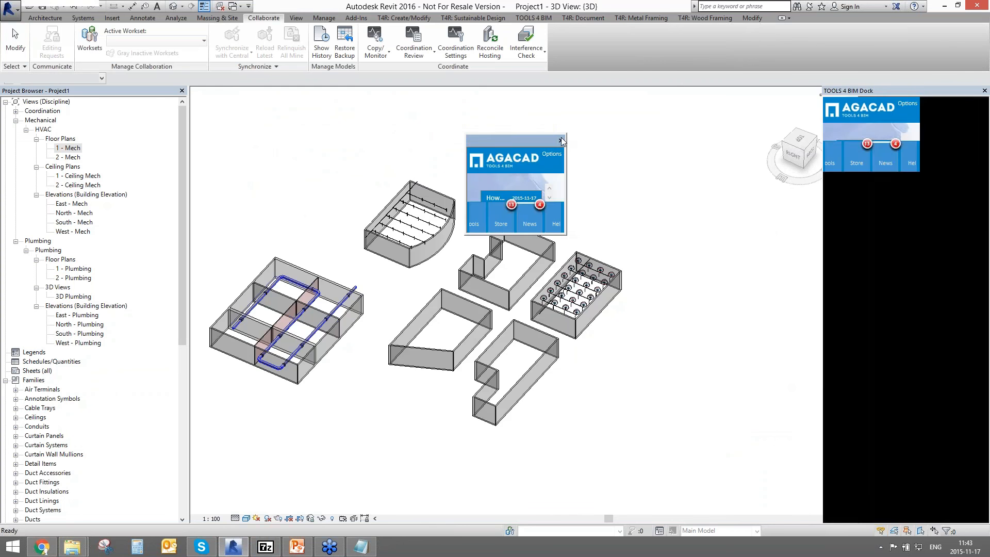
pyautogui.moveTo(883, 92); pyautogui.dragTo(453, 181)
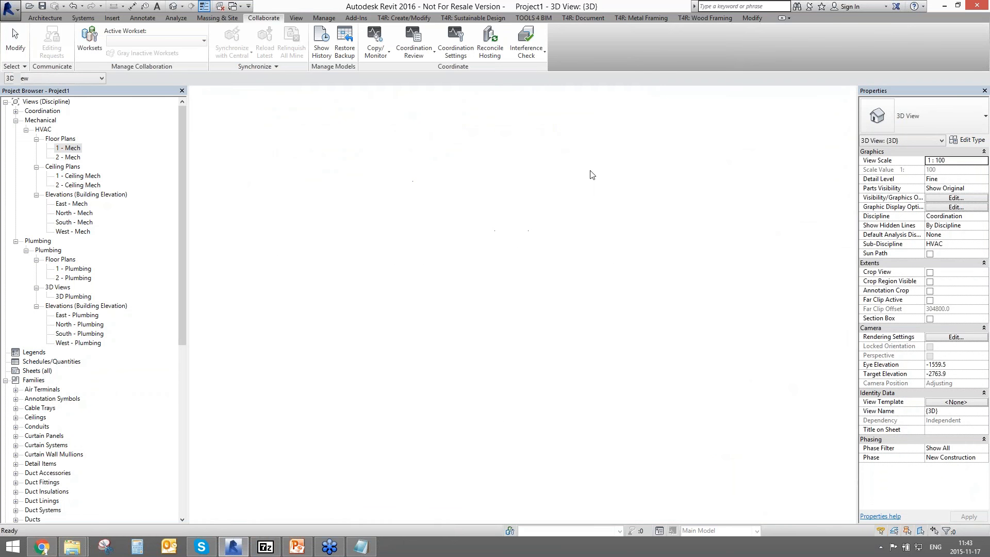
pyautogui.click(479, 177)
pyautogui.click(340, 303)
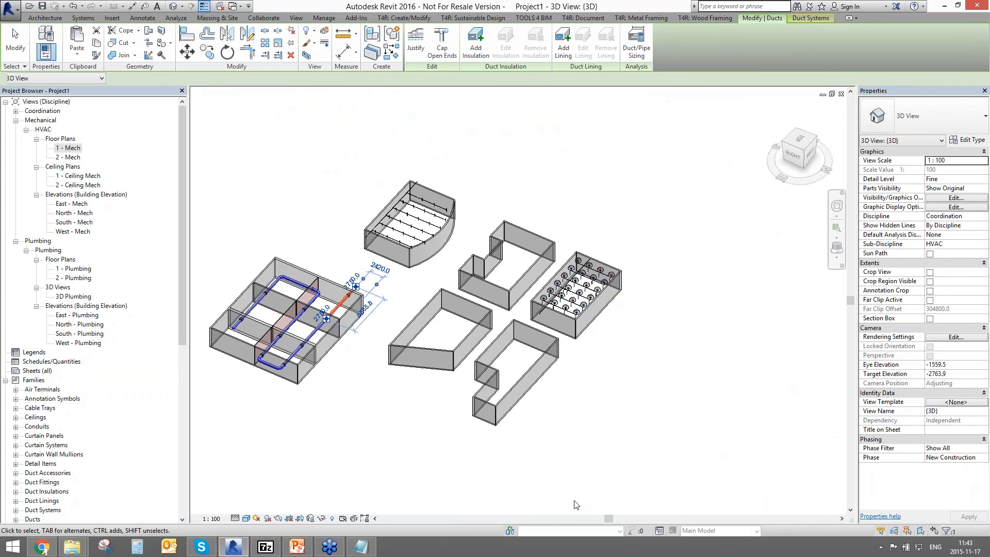
# Show the TOOLS 4 BIM Dock again and widen it until its news articles and navigation fit
pyautogui.click(533, 17)
pyautogui.click(6, 45)
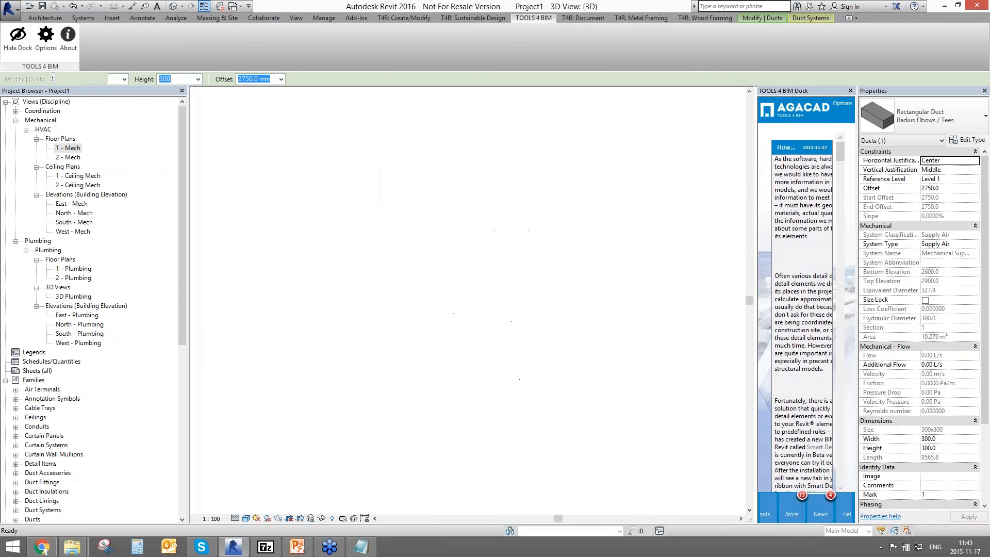
pyautogui.moveTo(726, 353); pyautogui.dragTo(659, 352)
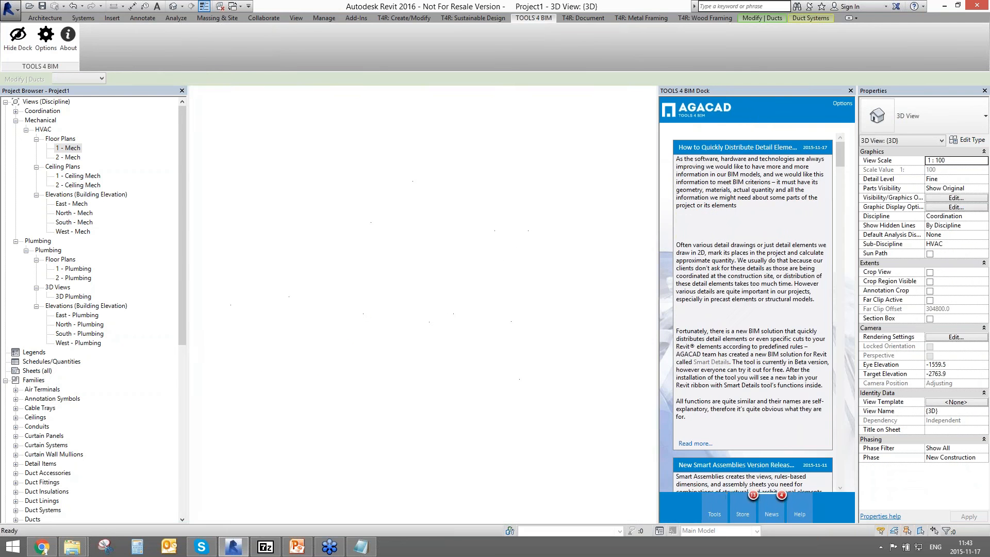
# Select Smart Sprinklers among the TOOLS 4 BIM Dock's tools, then close the dock
pyautogui.click(706, 514)
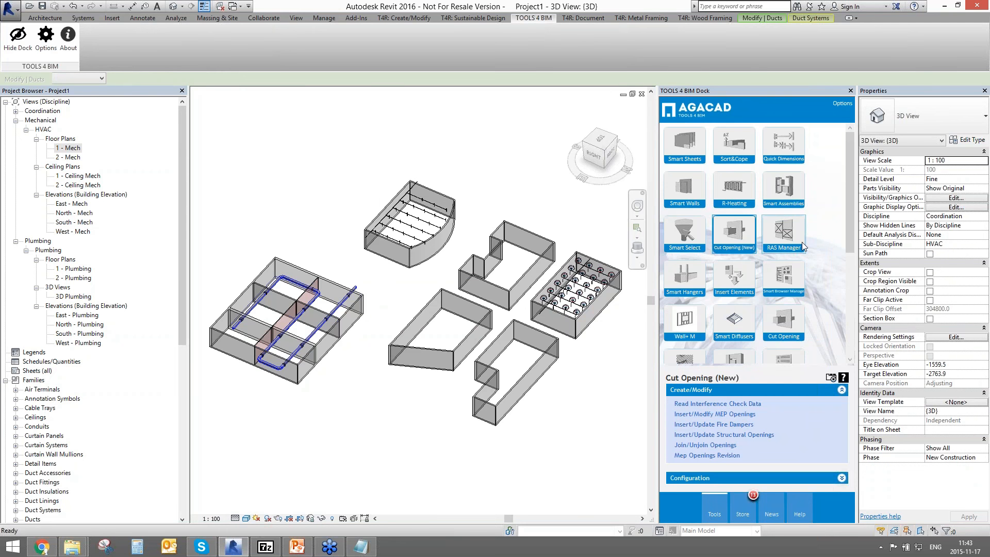
pyautogui.scroll(-3, 835, 308)
pyautogui.click(696, 309)
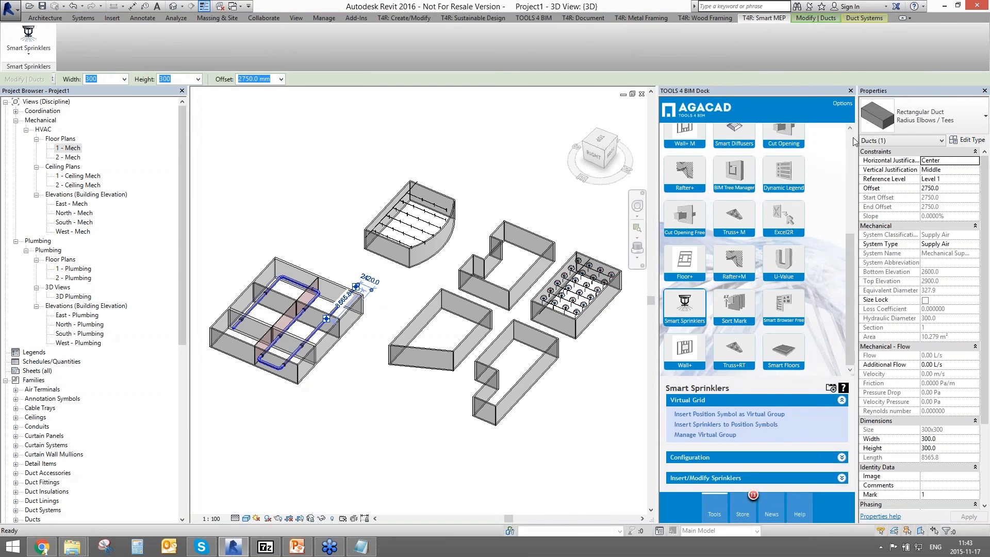
pyautogui.click(850, 91)
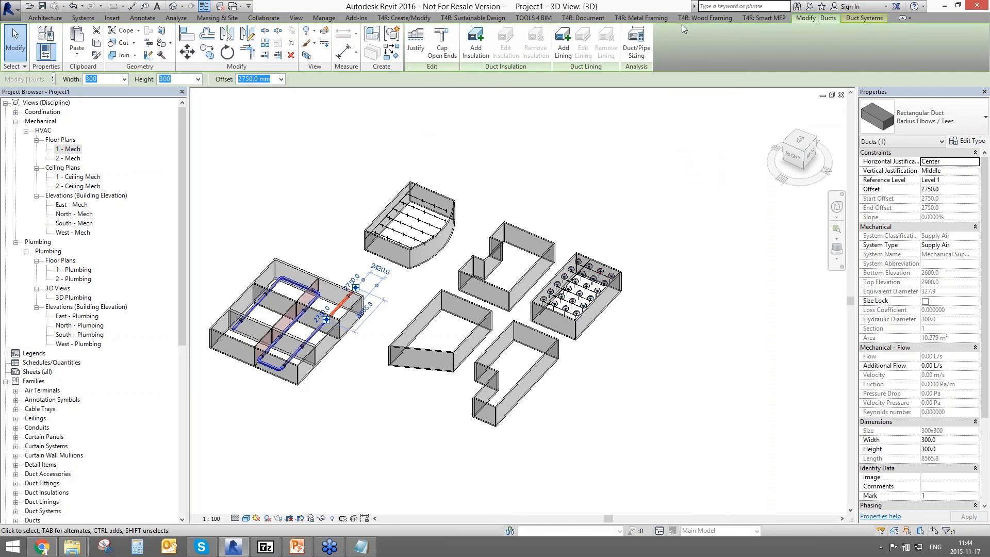
# Detach the Smart Sprinklers panel from the T4R: Smart MEP ribbon, float it over the 3D view and look through its commands
pyautogui.click(756, 20)
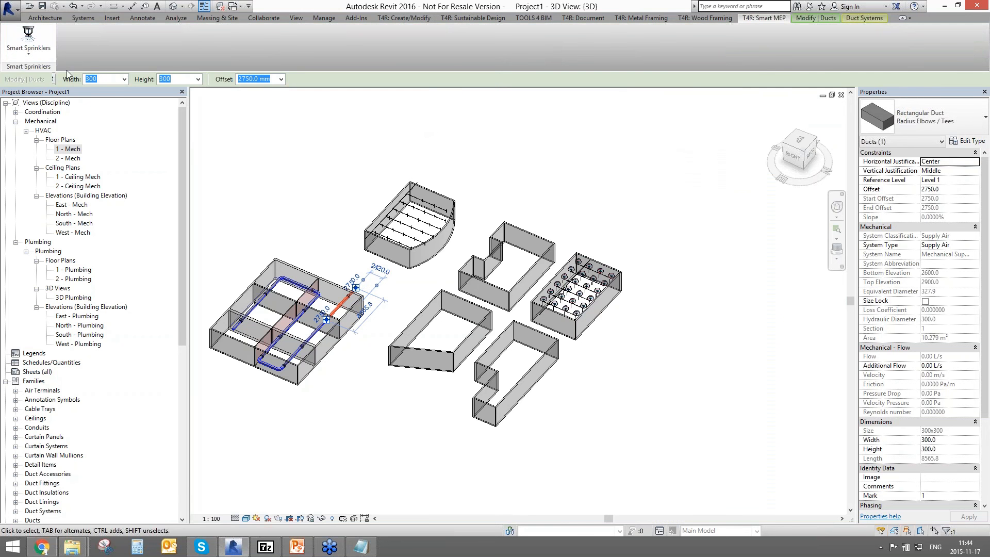
pyautogui.moveTo(52, 67); pyautogui.dragTo(265, 153)
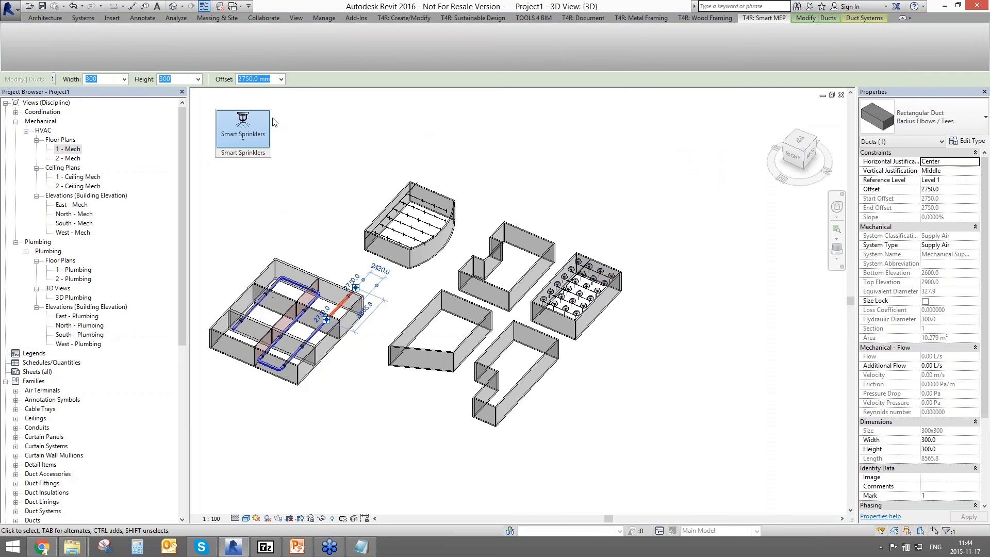
pyautogui.click(259, 138)
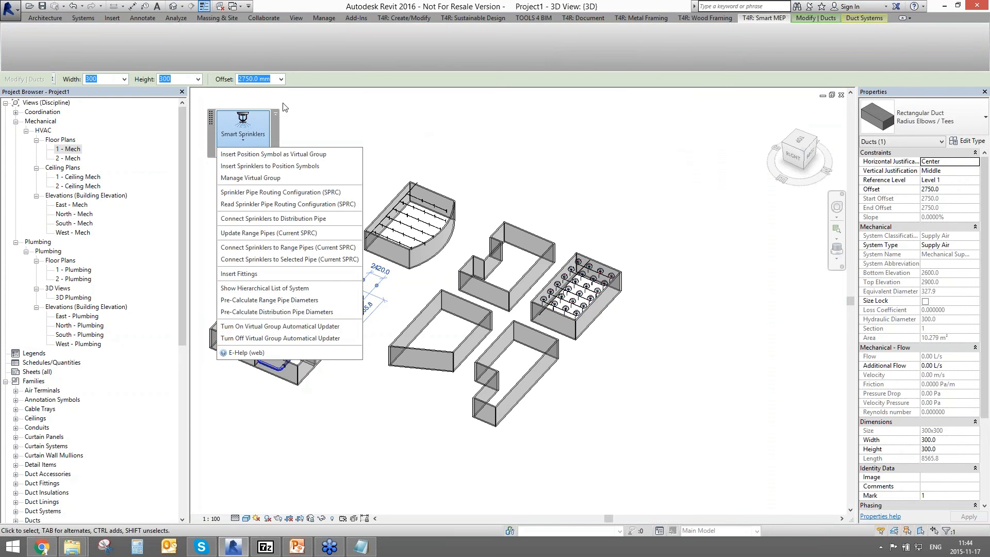
pyautogui.click(391, 133)
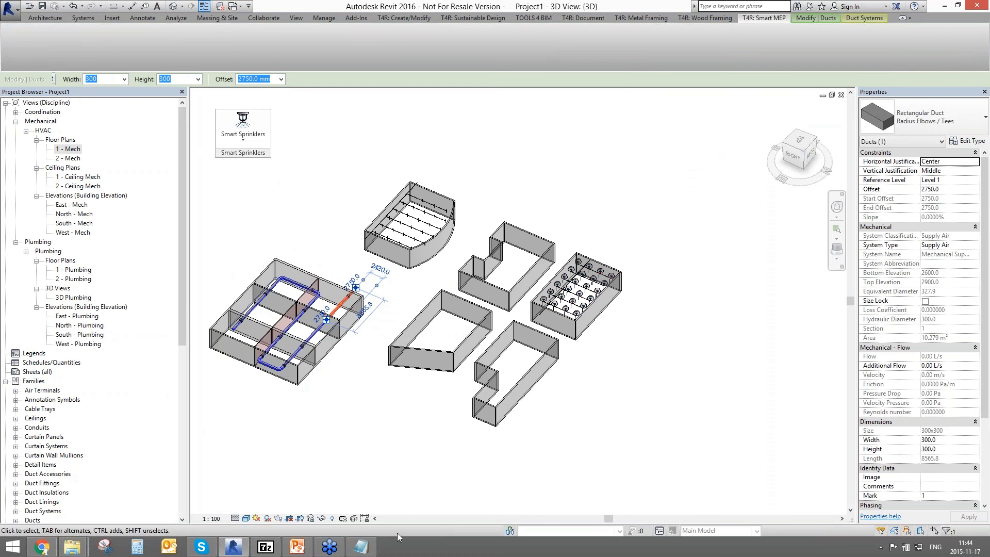
# Switch to PowerPoint and go to the closing slide of the presentation
pyautogui.click(297, 546)
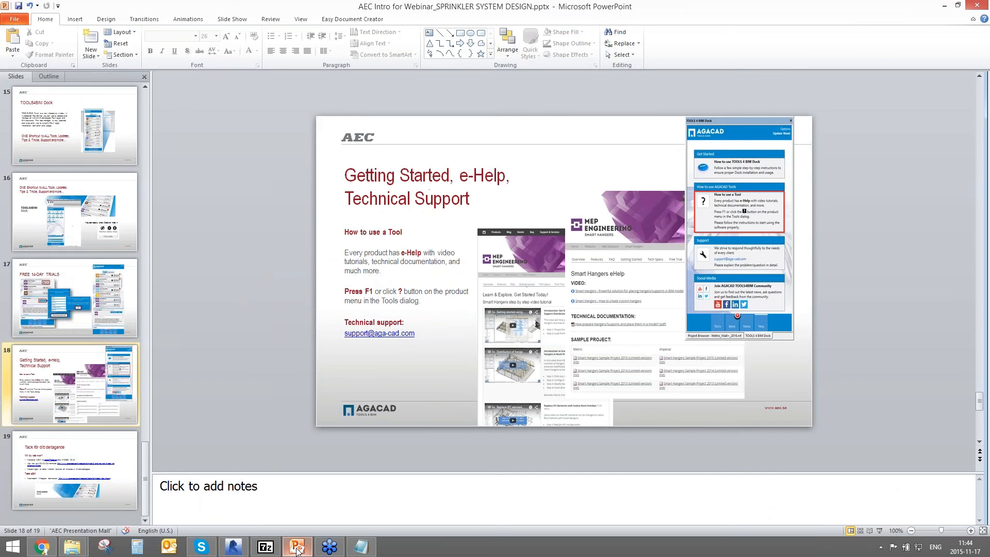
pyautogui.click(91, 472)
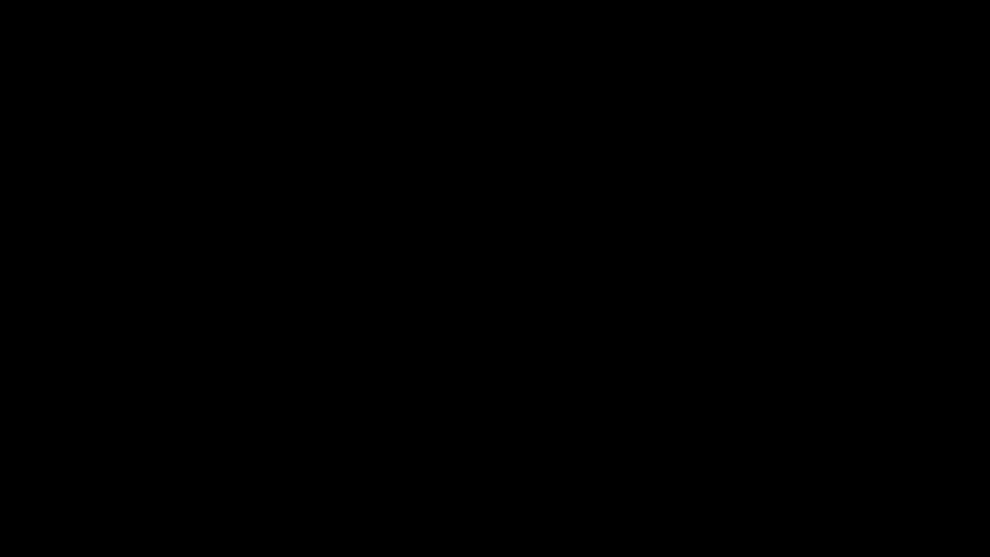